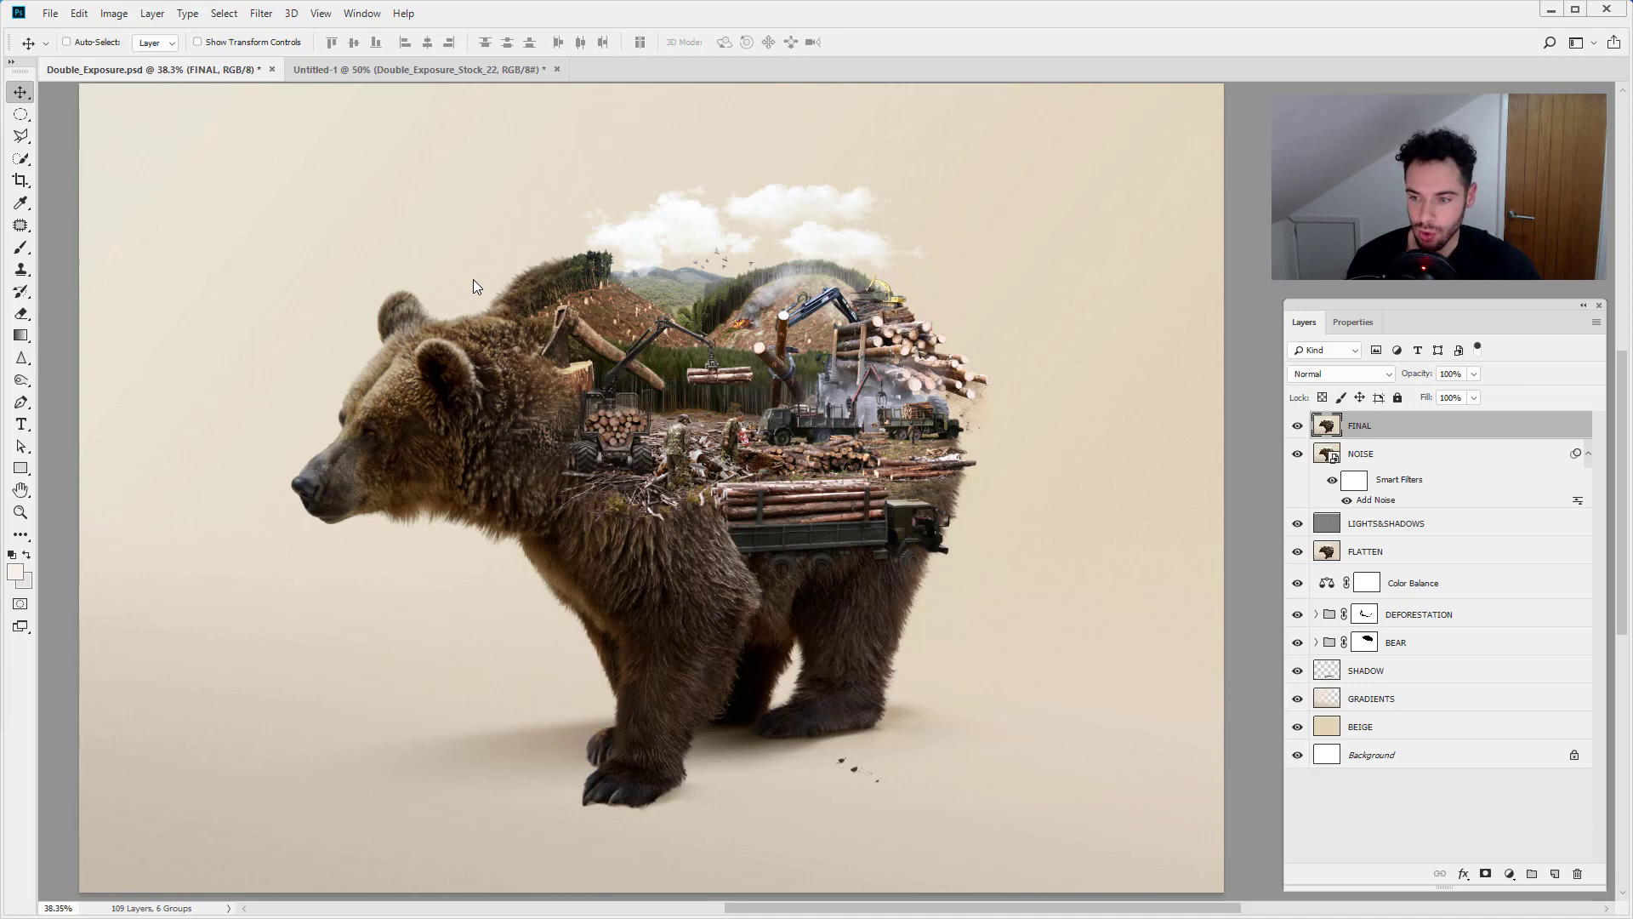
# - Switch to the Untitled-1 document and hide all the stock image layers, keeping only the Background layer visible
pyautogui.click(411, 73)
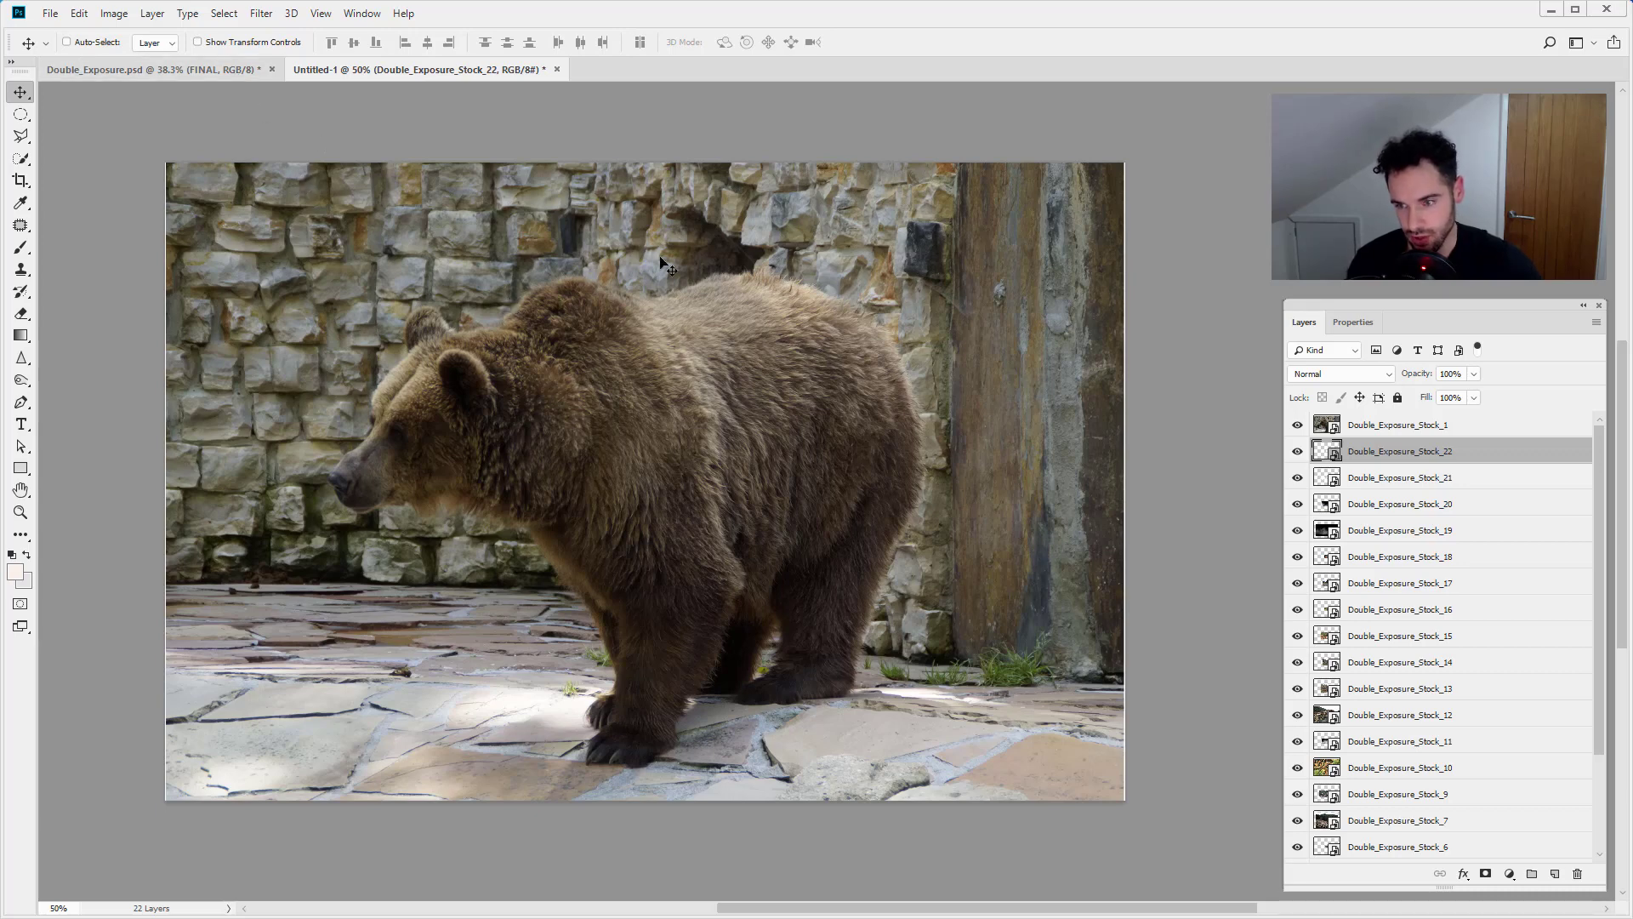
pyautogui.keyDown('alt'); pyautogui.click(1298, 426); pyautogui.keyUp('alt')
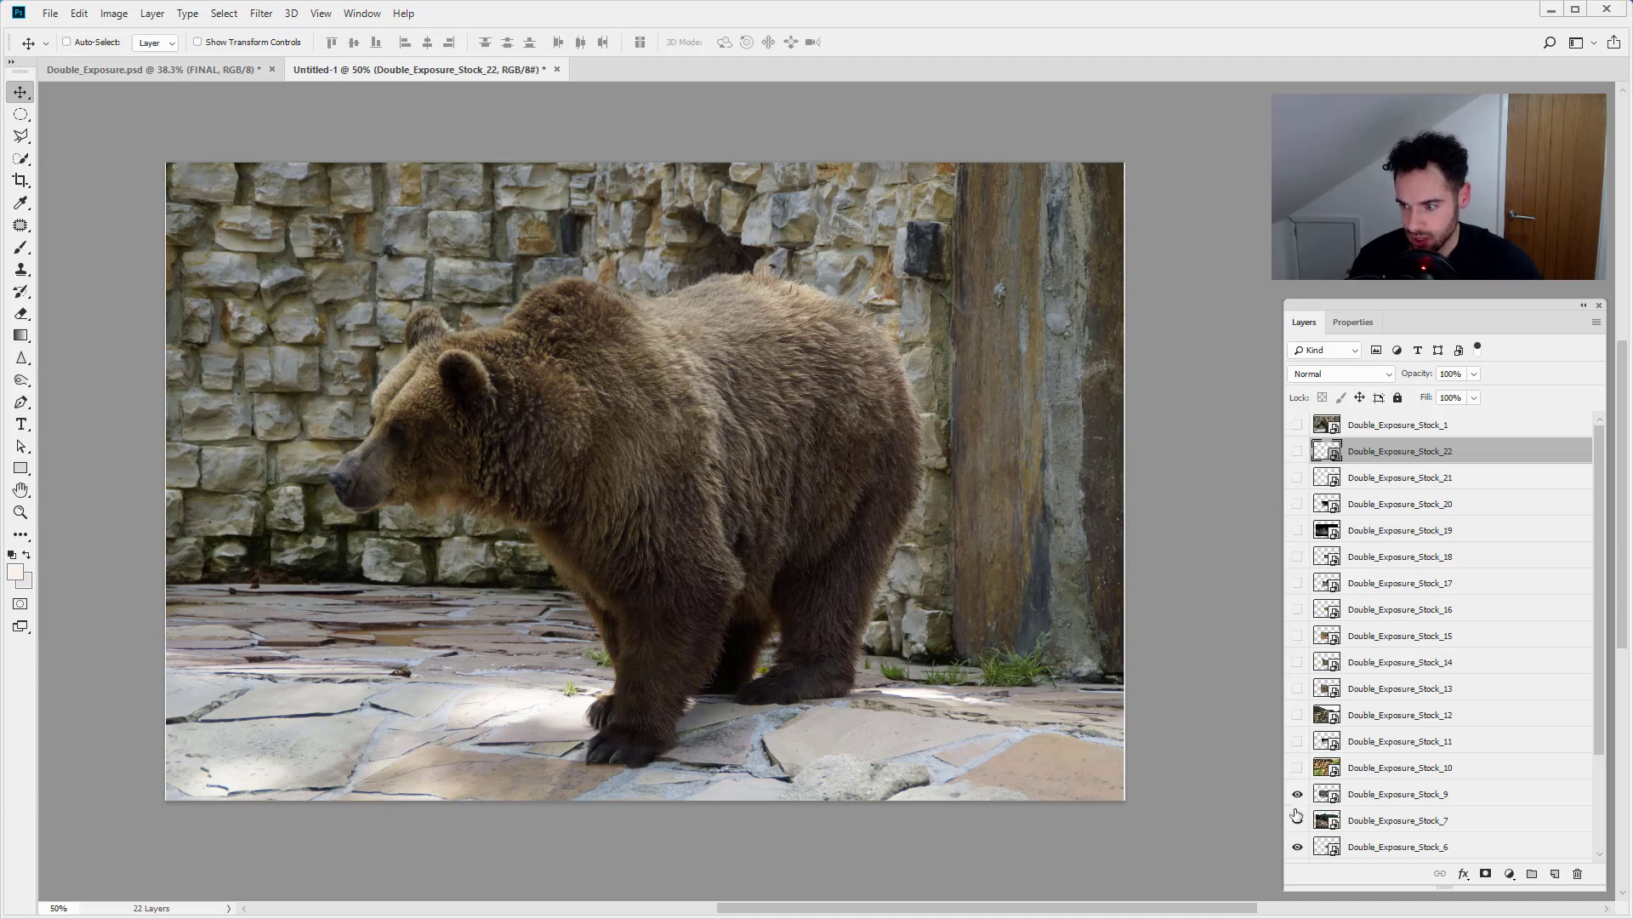
pyautogui.scroll(-3, 1297, 806)
pyautogui.click(1299, 851)
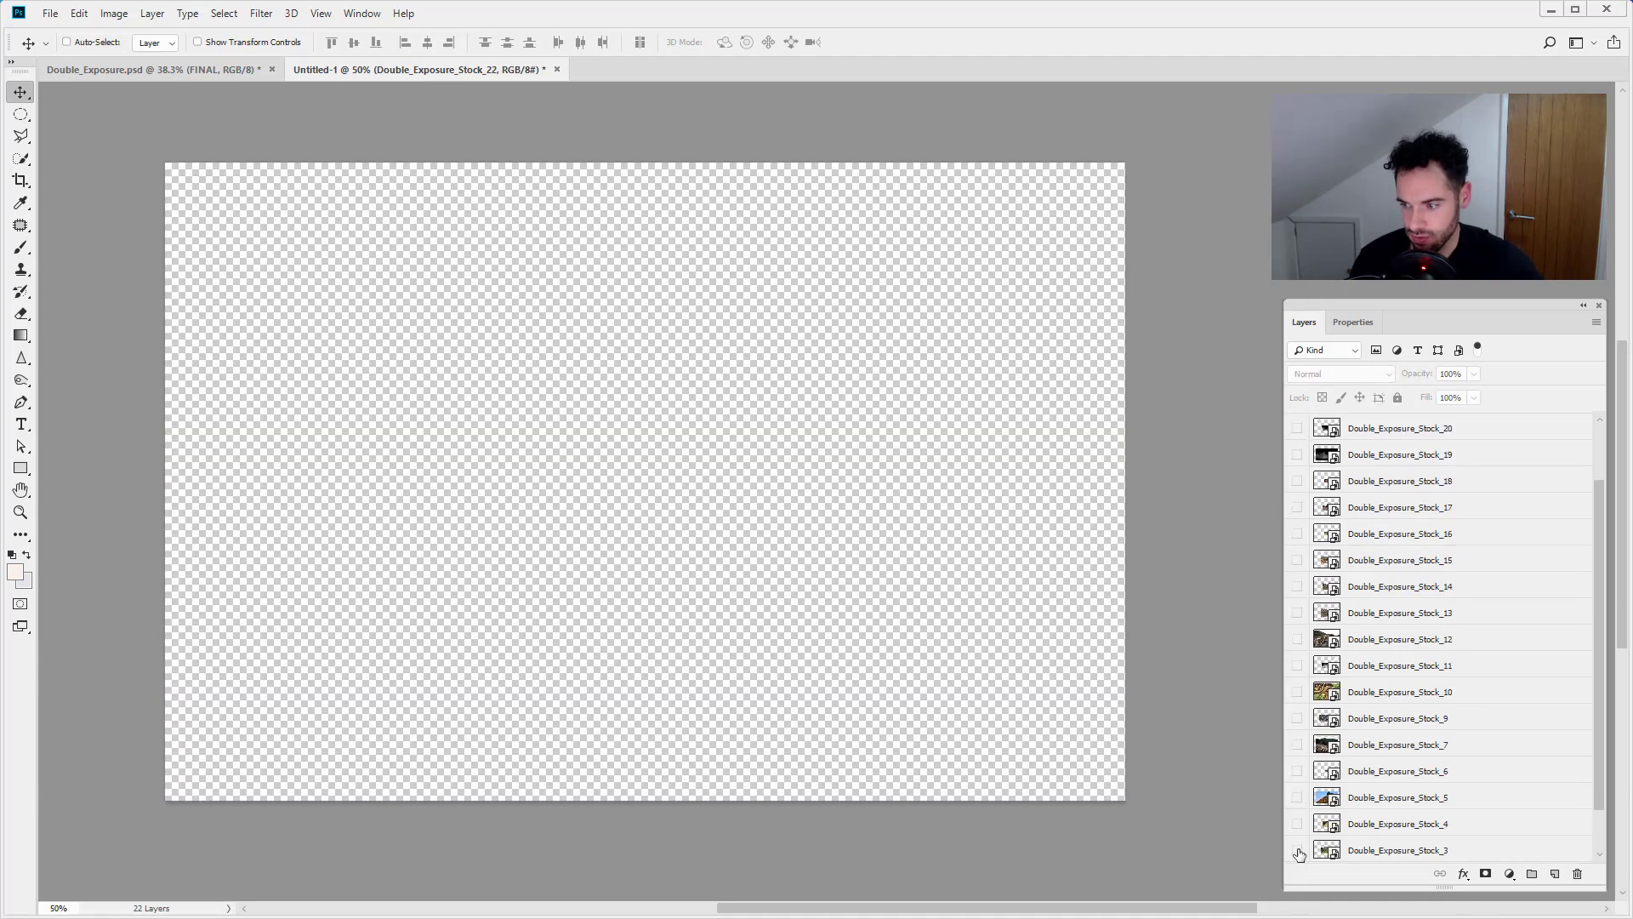
pyautogui.scroll(3, 1311, 781)
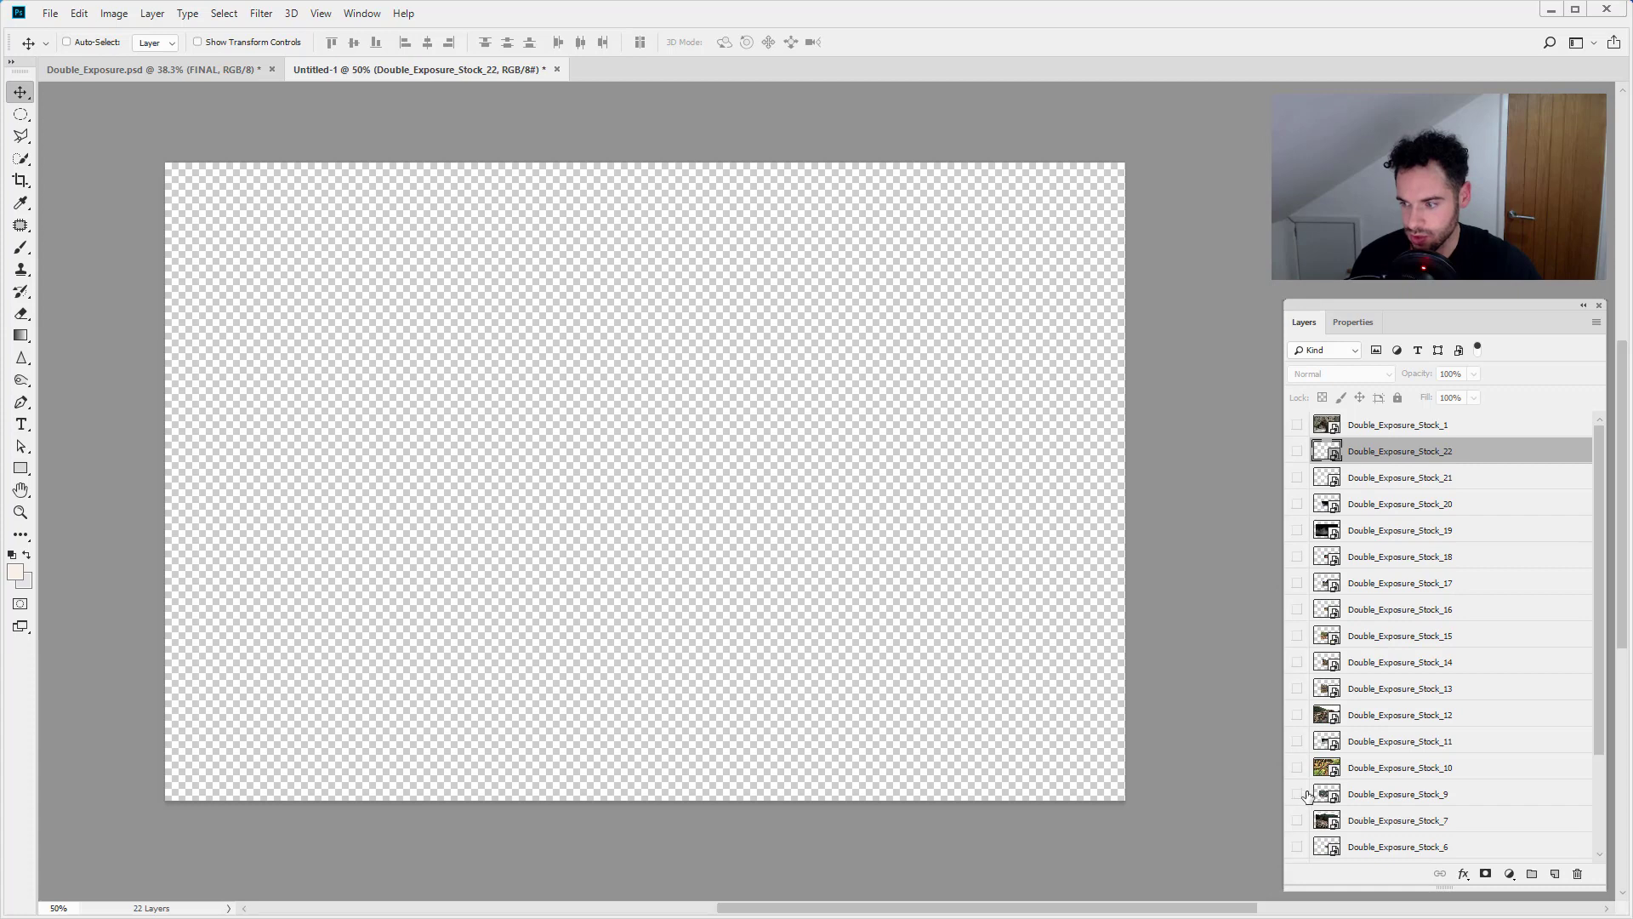
pyautogui.scroll(-5, 1307, 795)
pyautogui.click(1297, 850)
# - Preview layers Double_Exposure_Stock_2 through Double_Exposure_Stock_5 one at a time, hiding each again after viewing it
pyautogui.click(1297, 824)
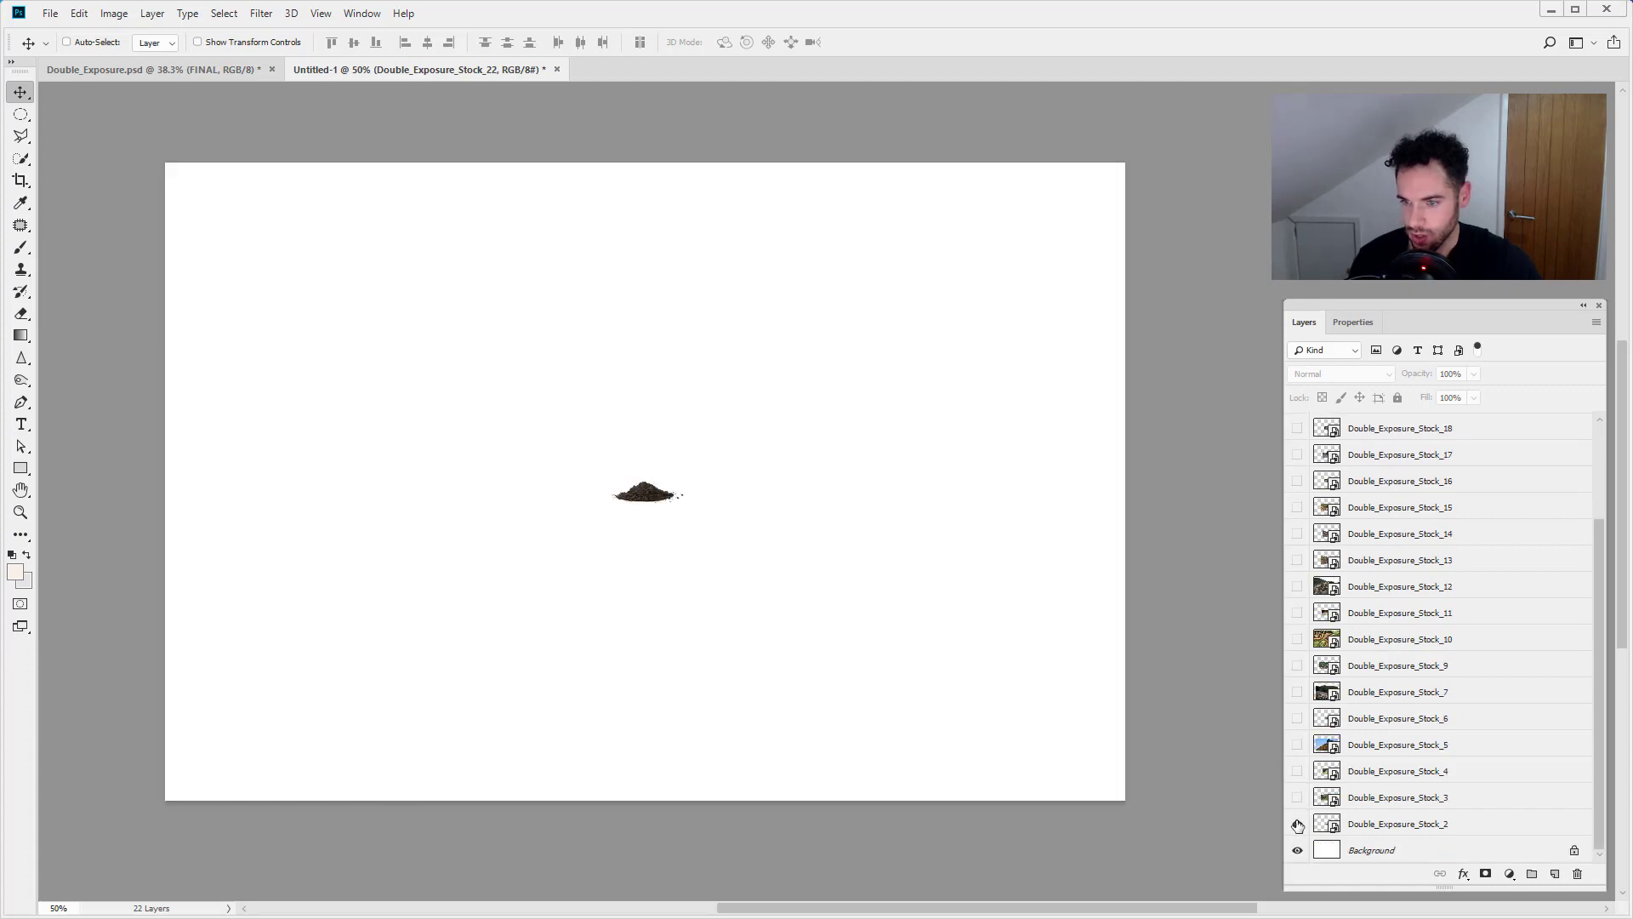
pyautogui.click(1297, 823)
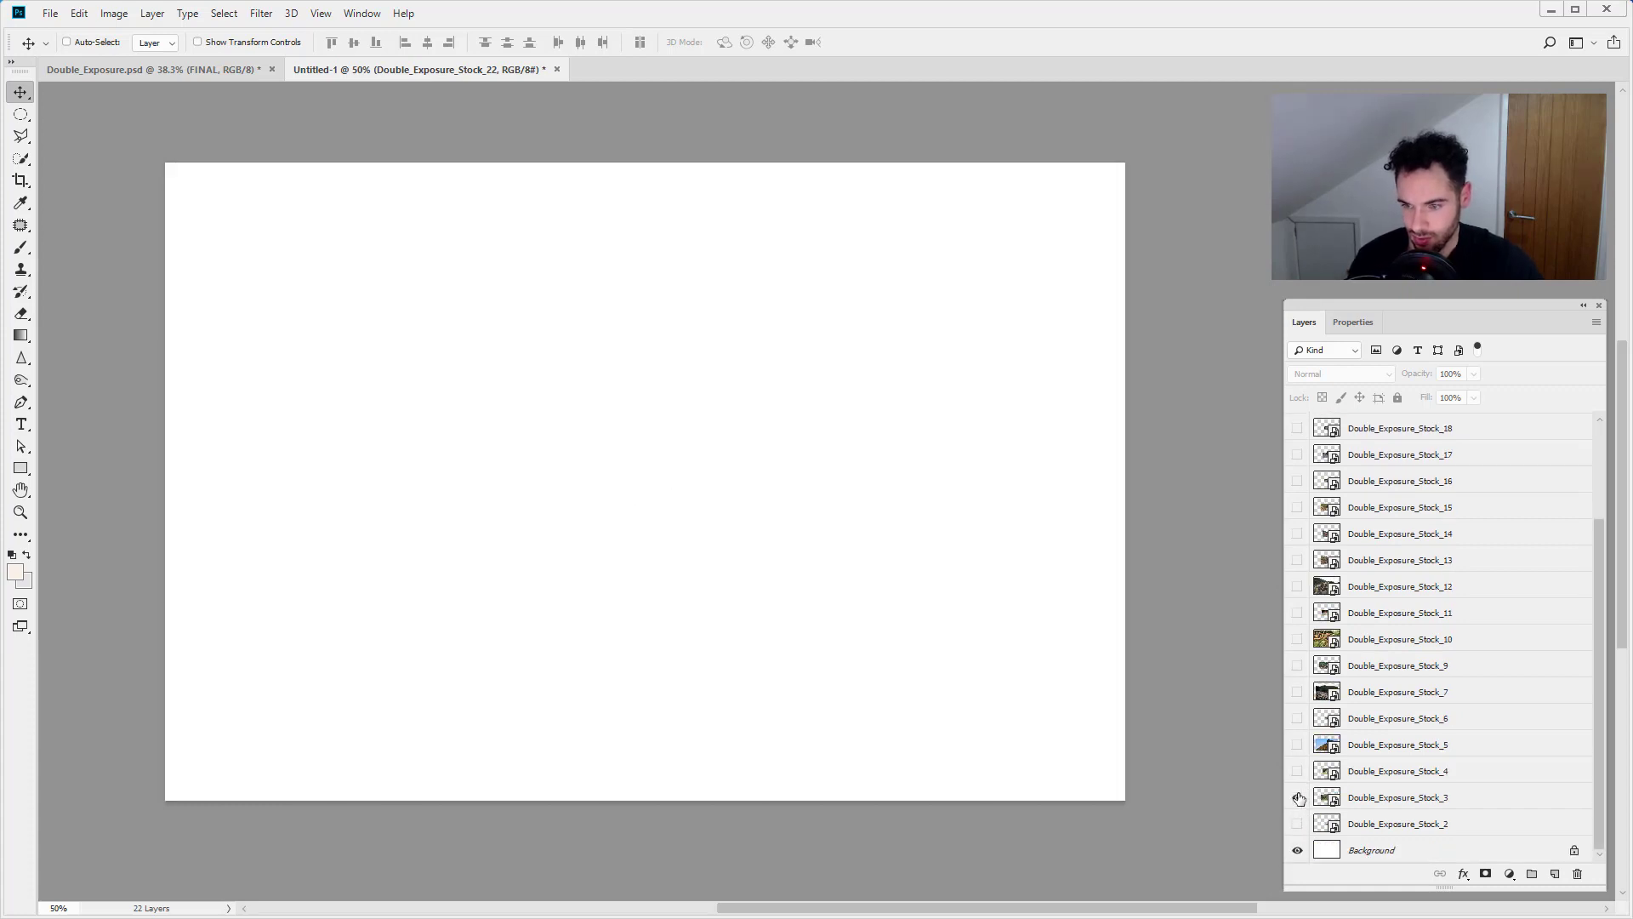
pyautogui.click(1299, 797)
pyautogui.click(1299, 797)
pyautogui.click(1298, 771)
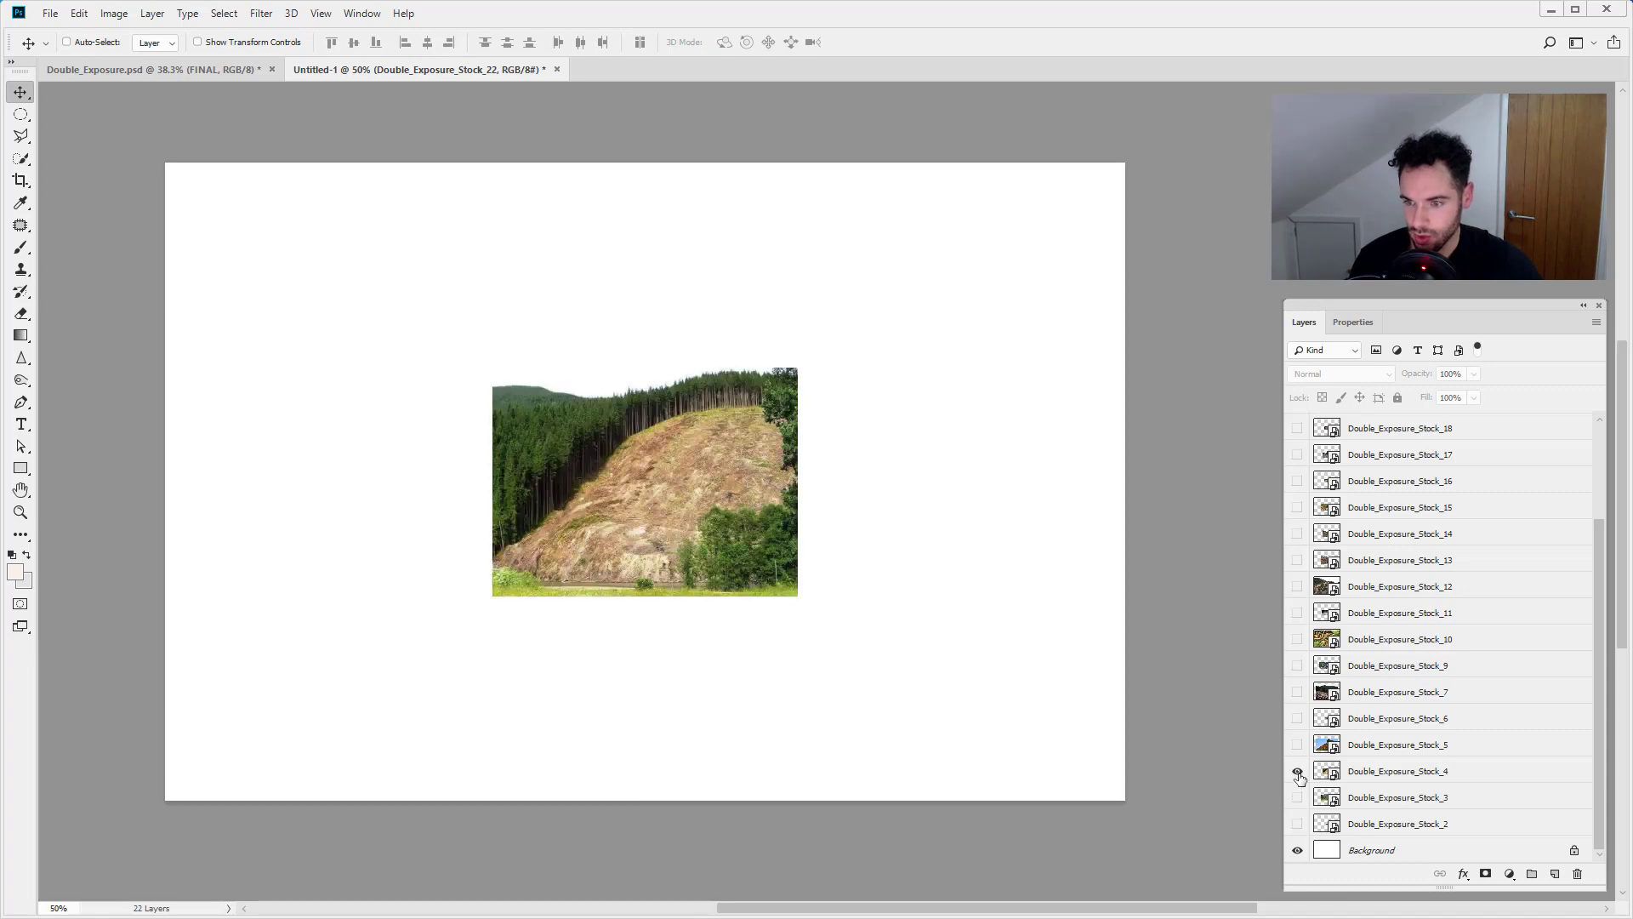
pyautogui.click(1298, 770)
pyautogui.click(1297, 746)
pyautogui.click(1298, 746)
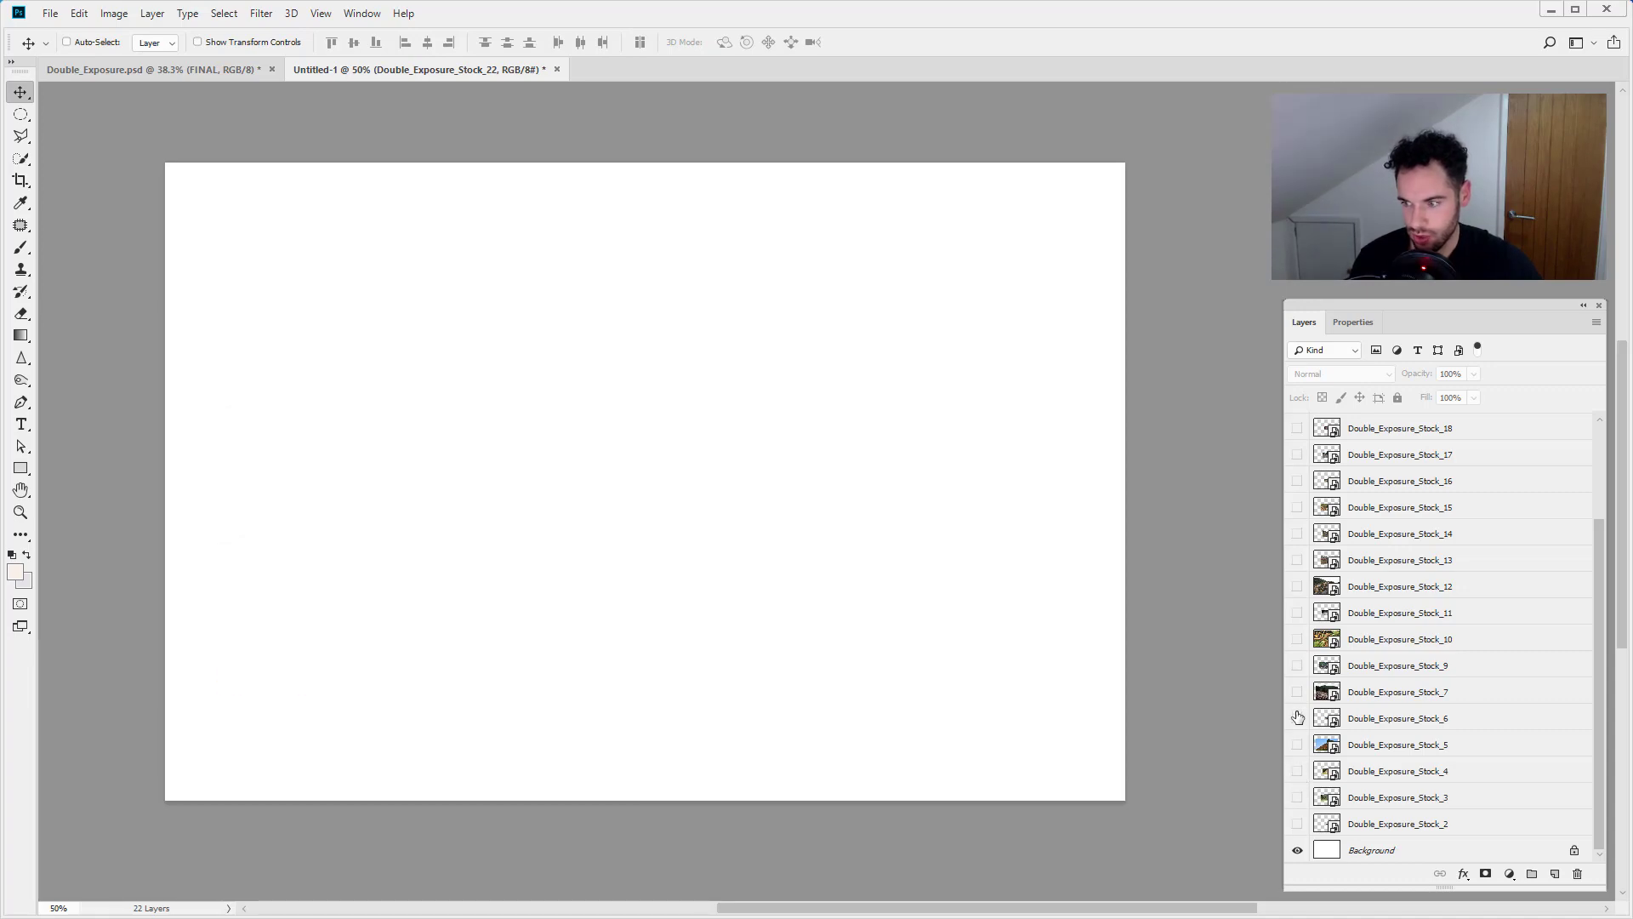
# - Preview layers Double_Exposure_Stock_6, 7 and 9 one at a time, hiding each again after viewing it
pyautogui.click(1297, 718)
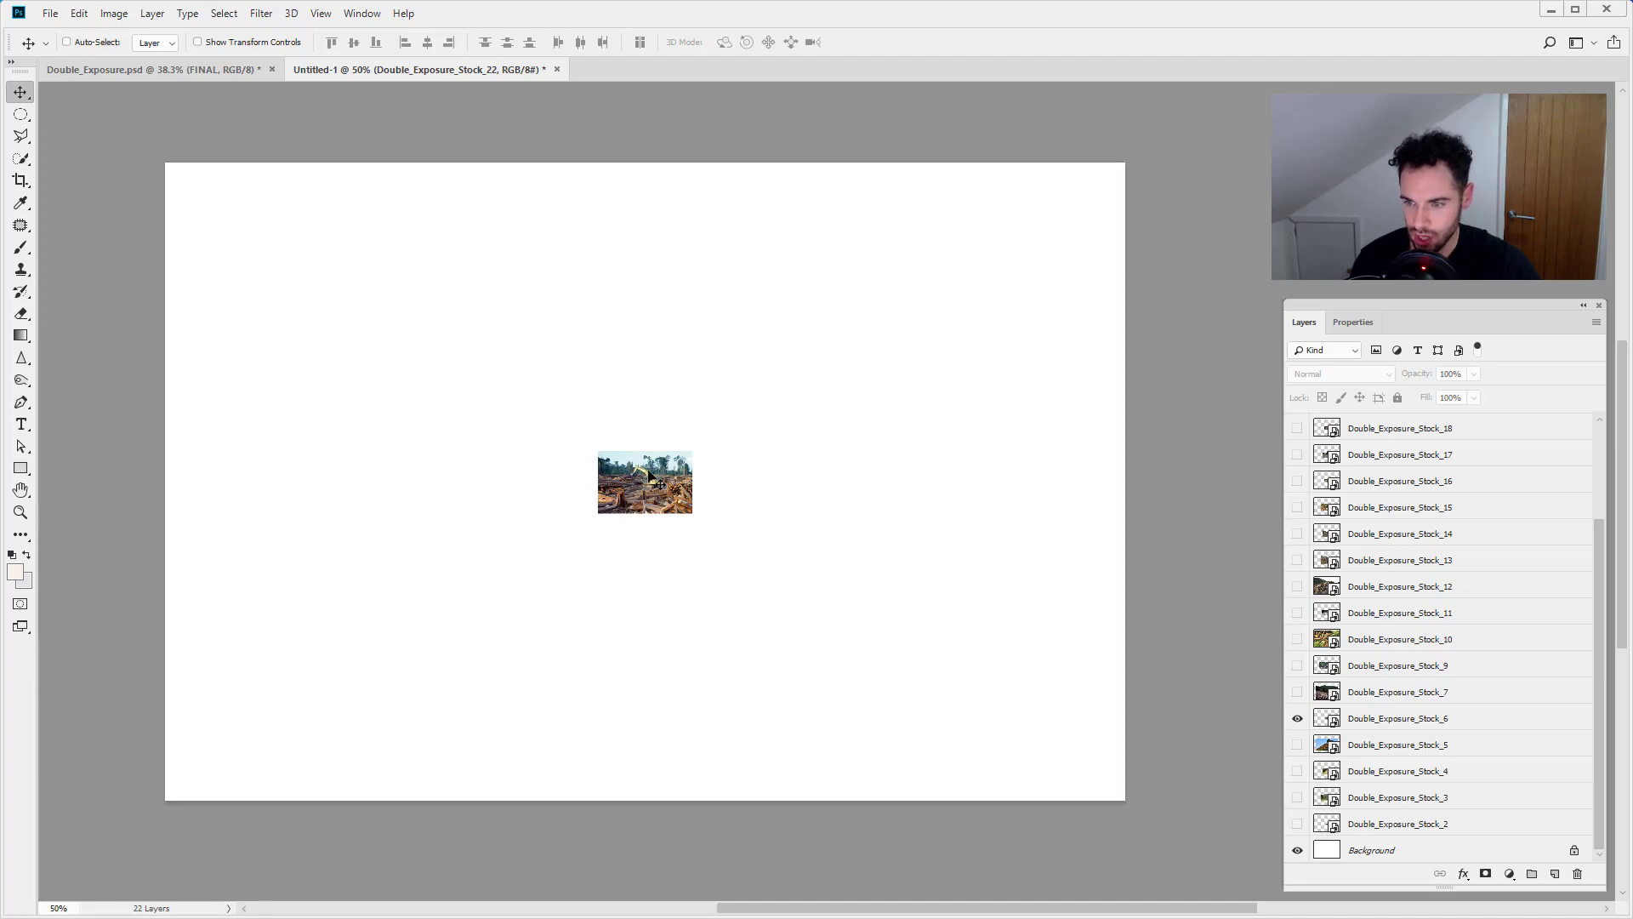
pyautogui.click(1297, 718)
pyautogui.click(1299, 676)
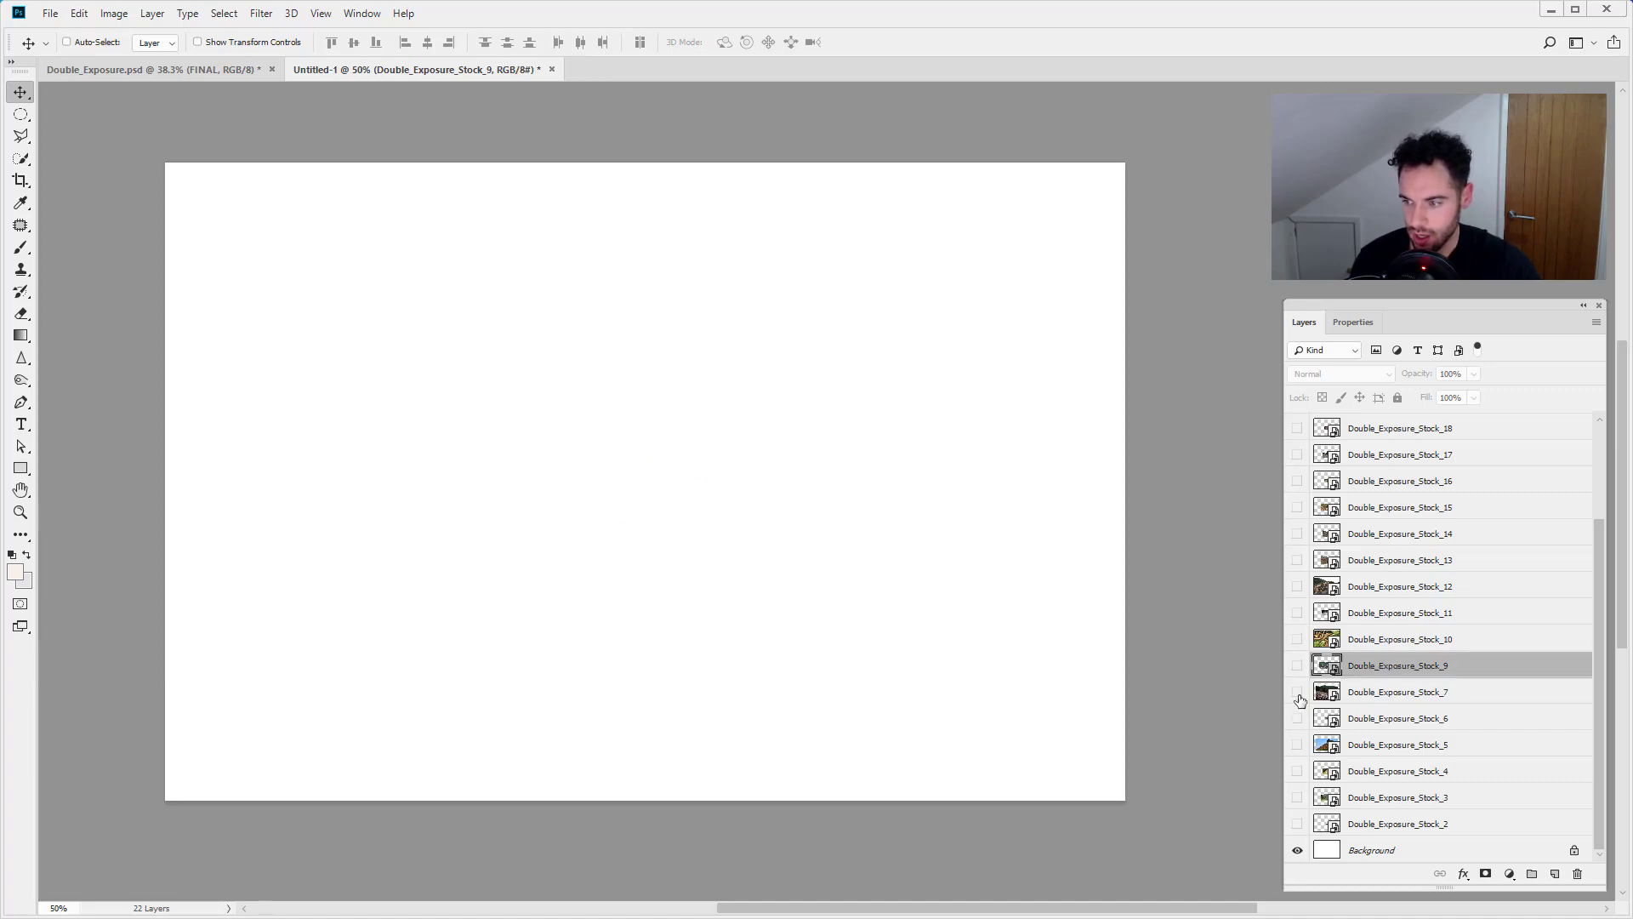
pyautogui.click(1298, 691)
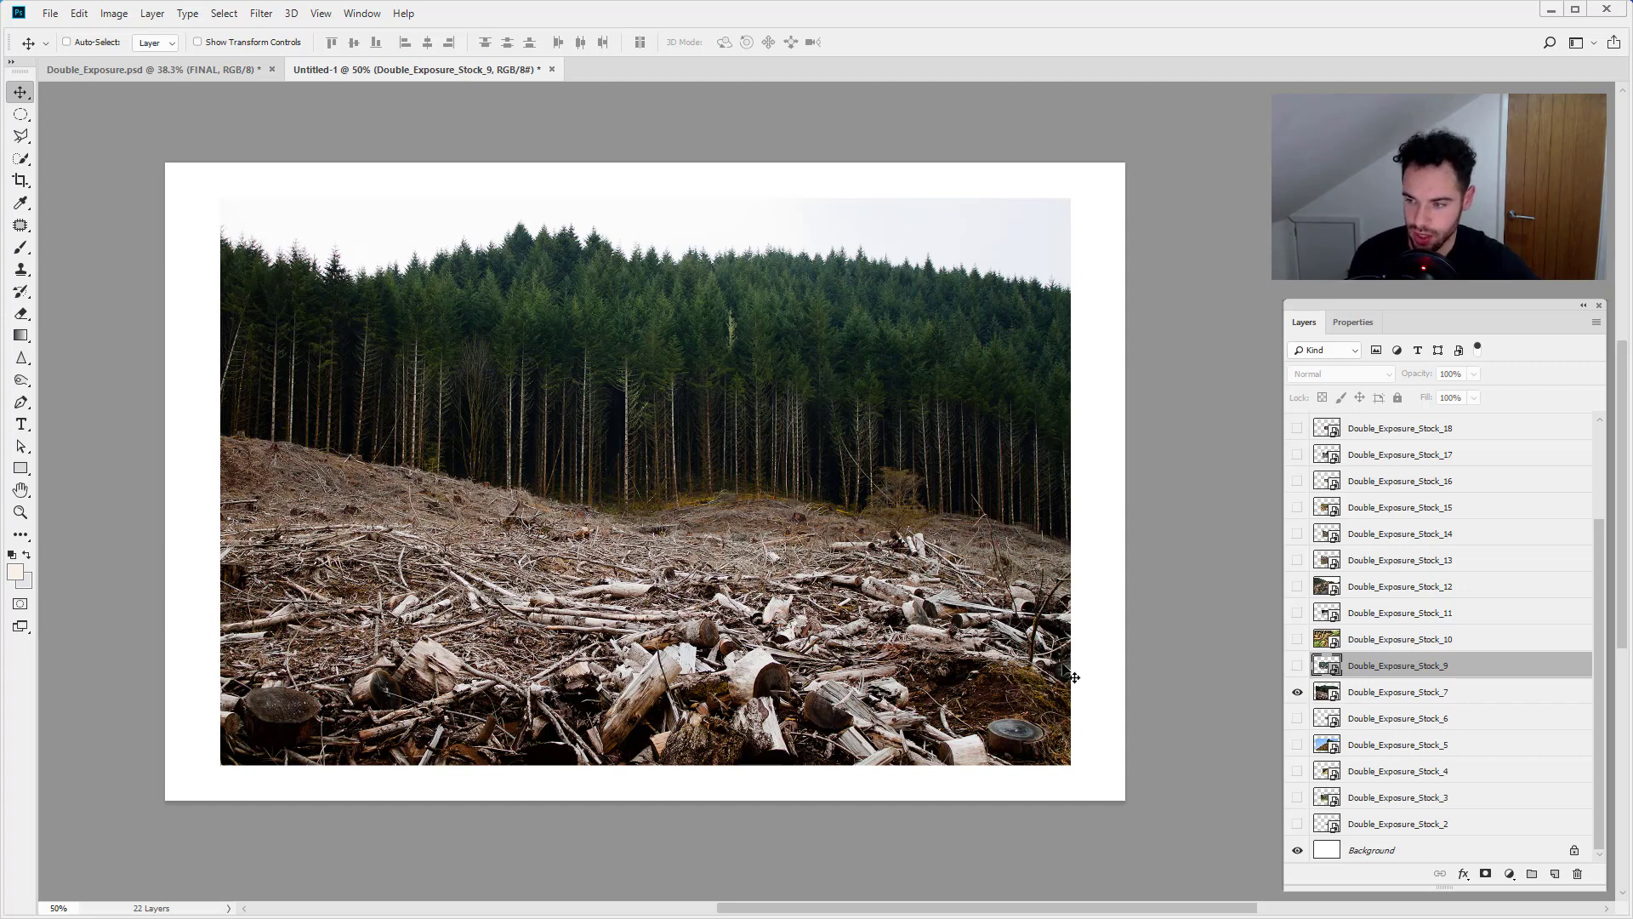
pyautogui.click(1297, 692)
pyautogui.click(1298, 665)
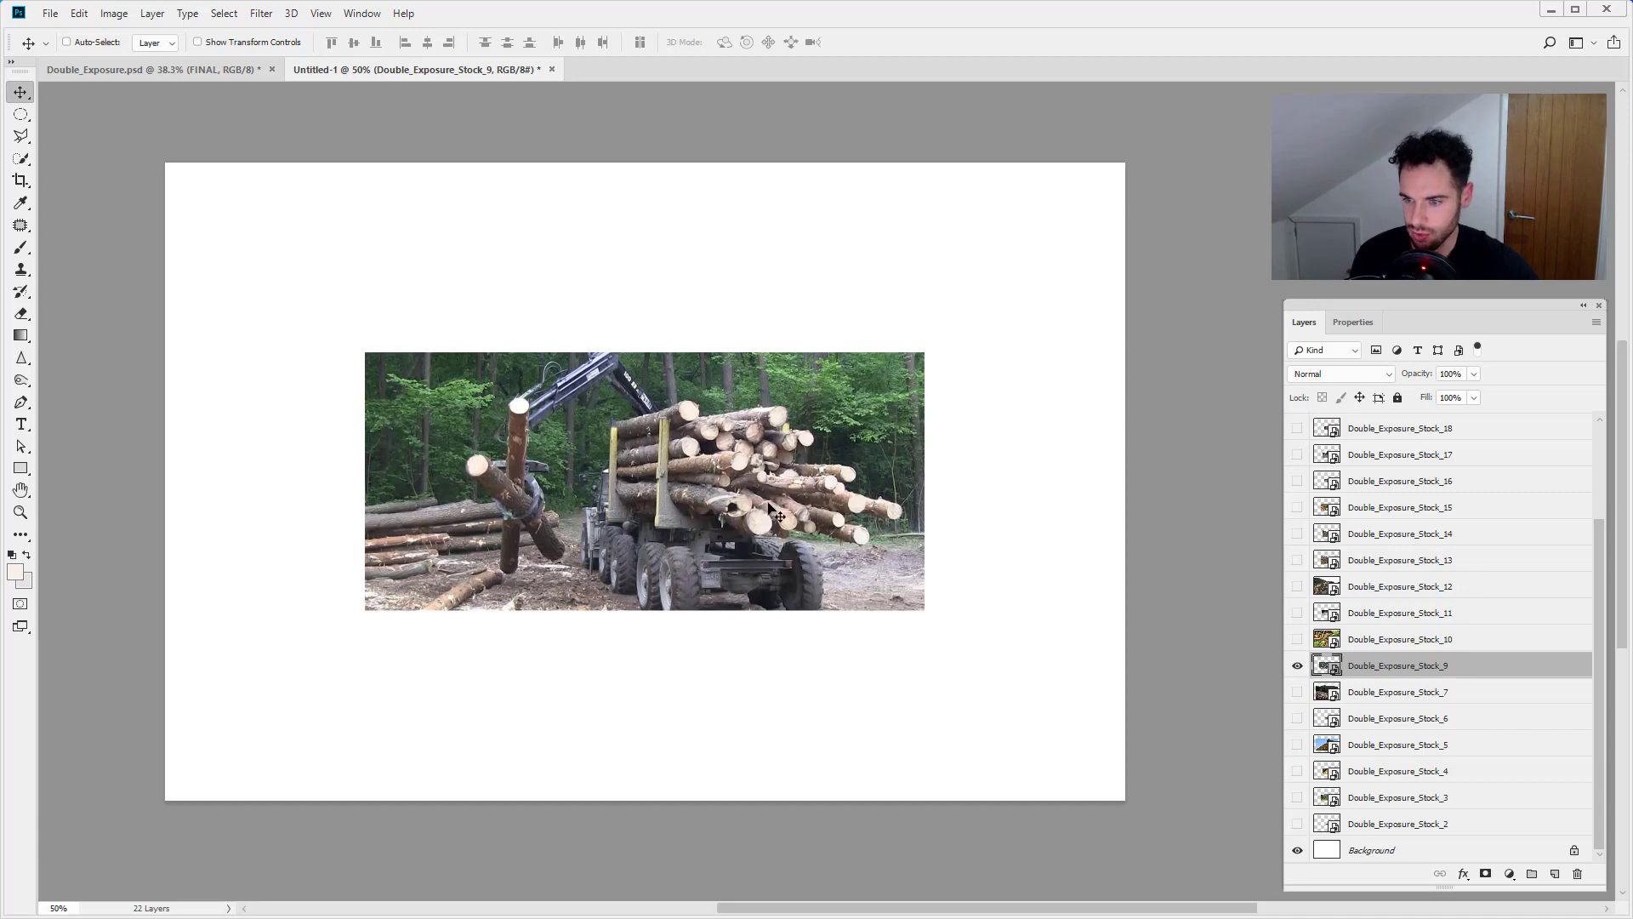
pyautogui.click(1298, 666)
# - Examine the images on layers Double_Exposure_Stock_10, 11 and 12 in turn, and leave all three hidden
pyautogui.click(1297, 639)
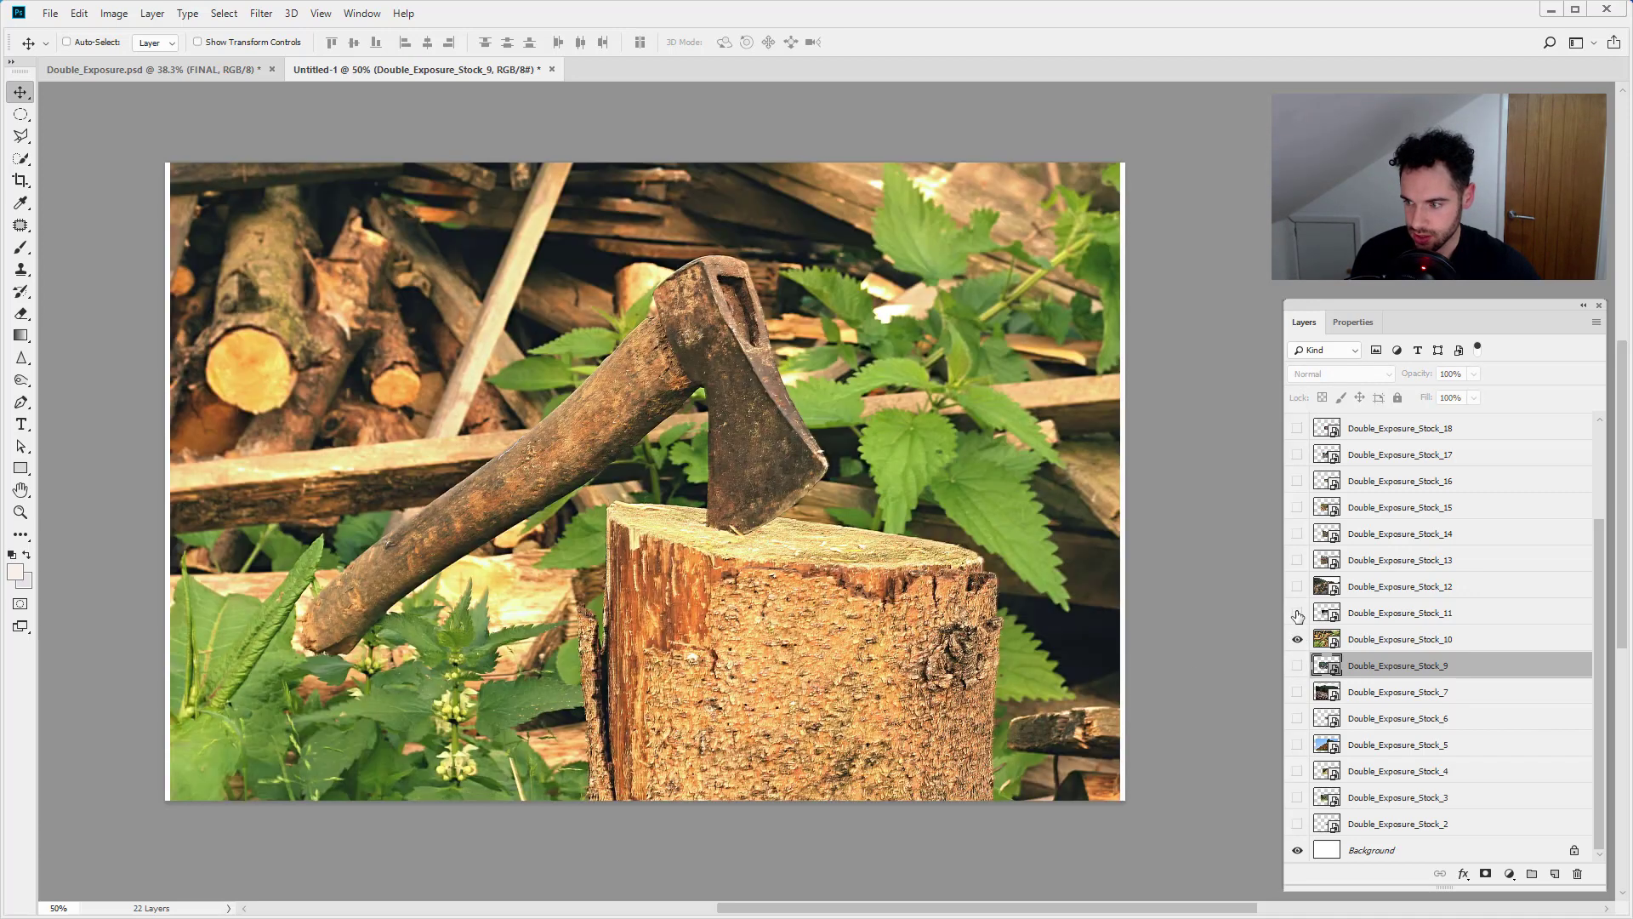
pyautogui.click(1297, 612)
pyautogui.click(1297, 639)
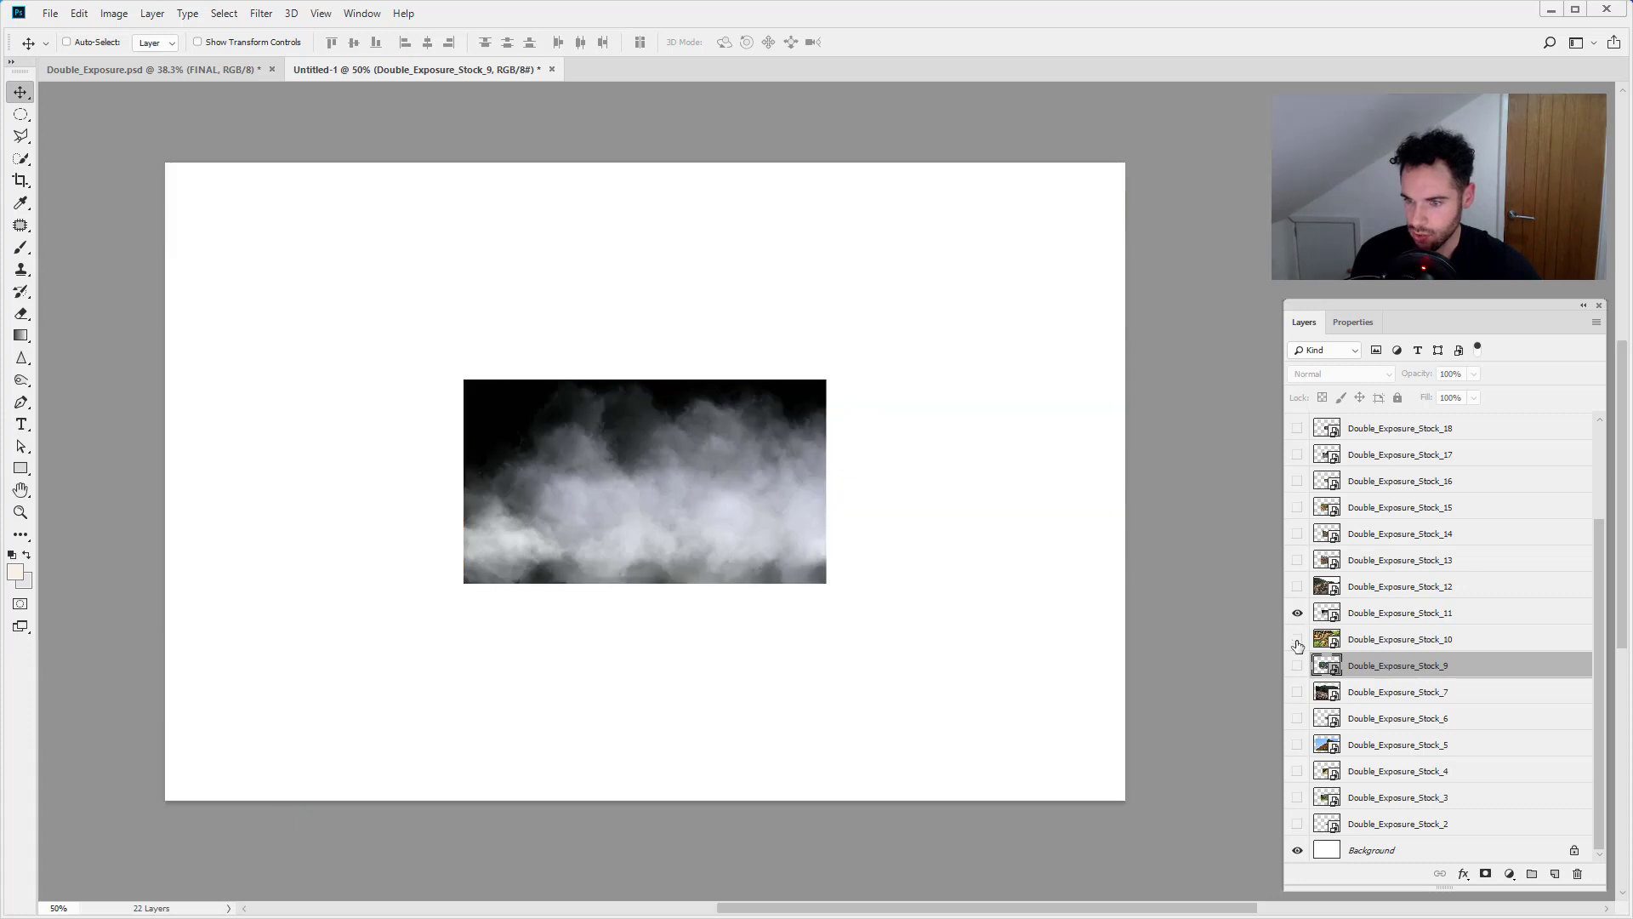
pyautogui.click(1298, 587)
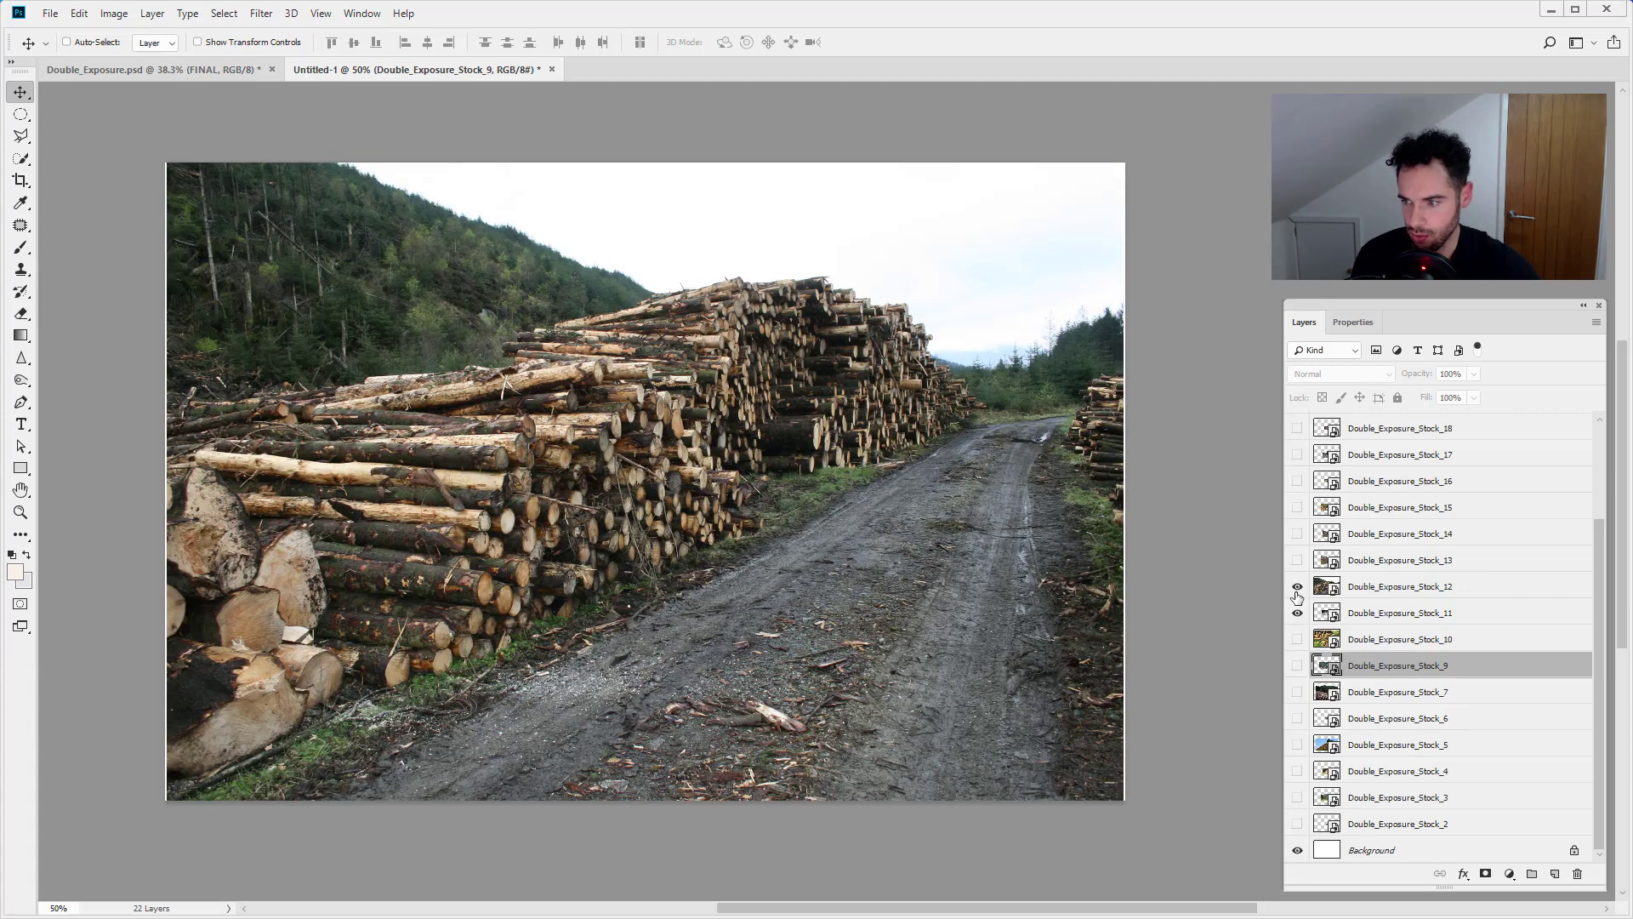
pyautogui.click(1297, 586)
pyautogui.click(1297, 613)
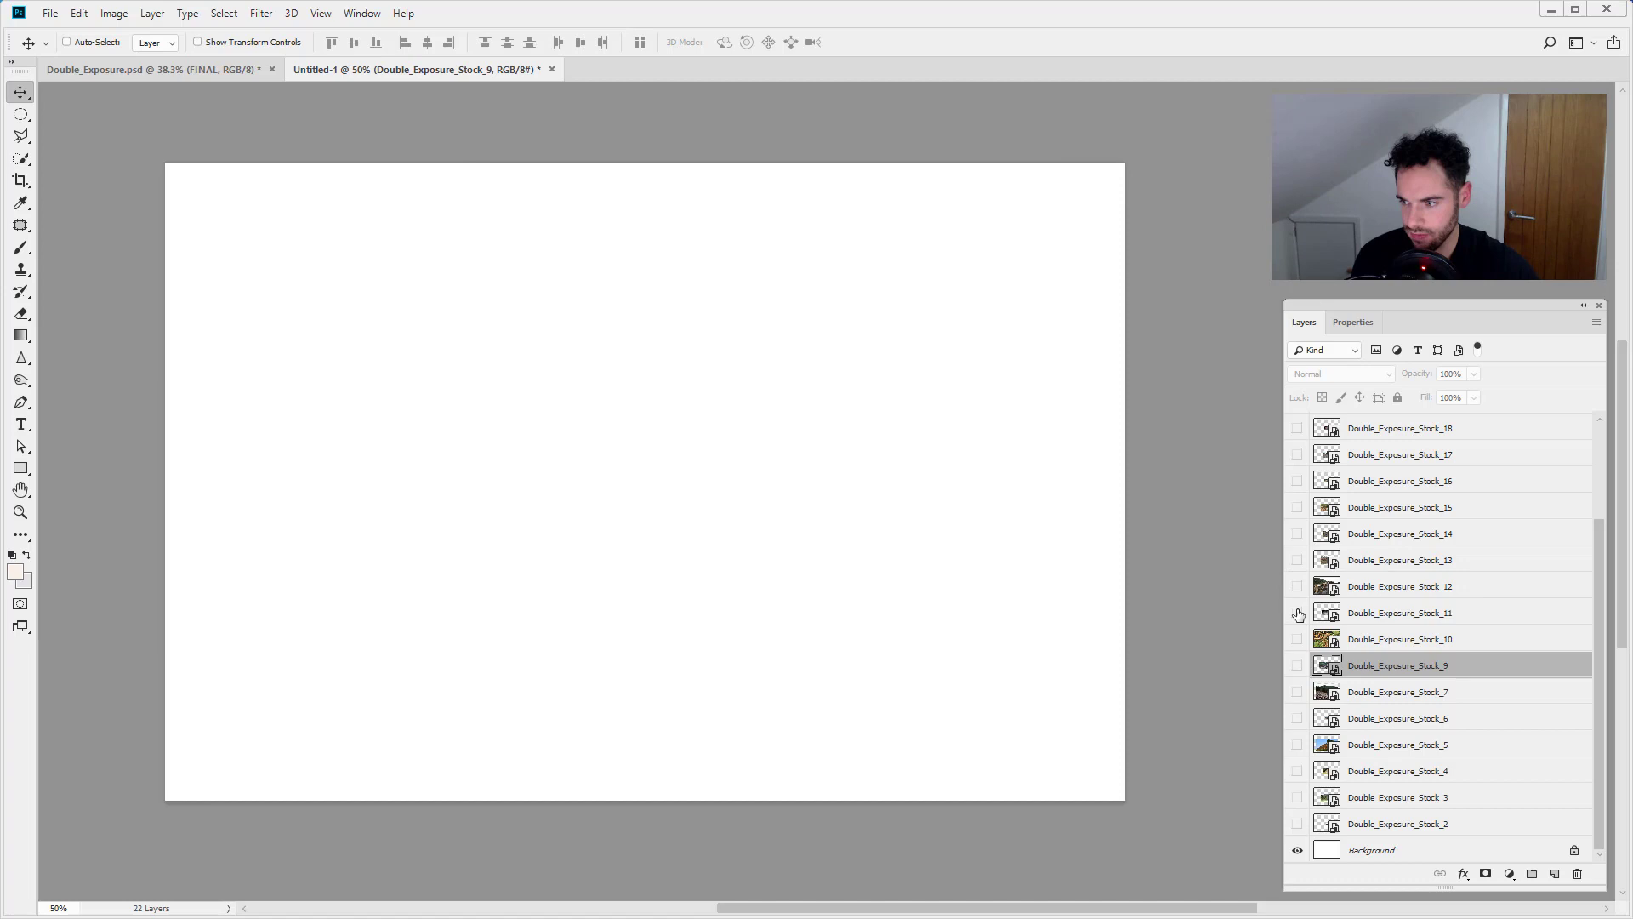
# - Examine the images on layers Double_Exposure_Stock_13, 14 and 15 in turn, and leave all three hidden
pyautogui.click(1297, 560)
pyautogui.click(1297, 560)
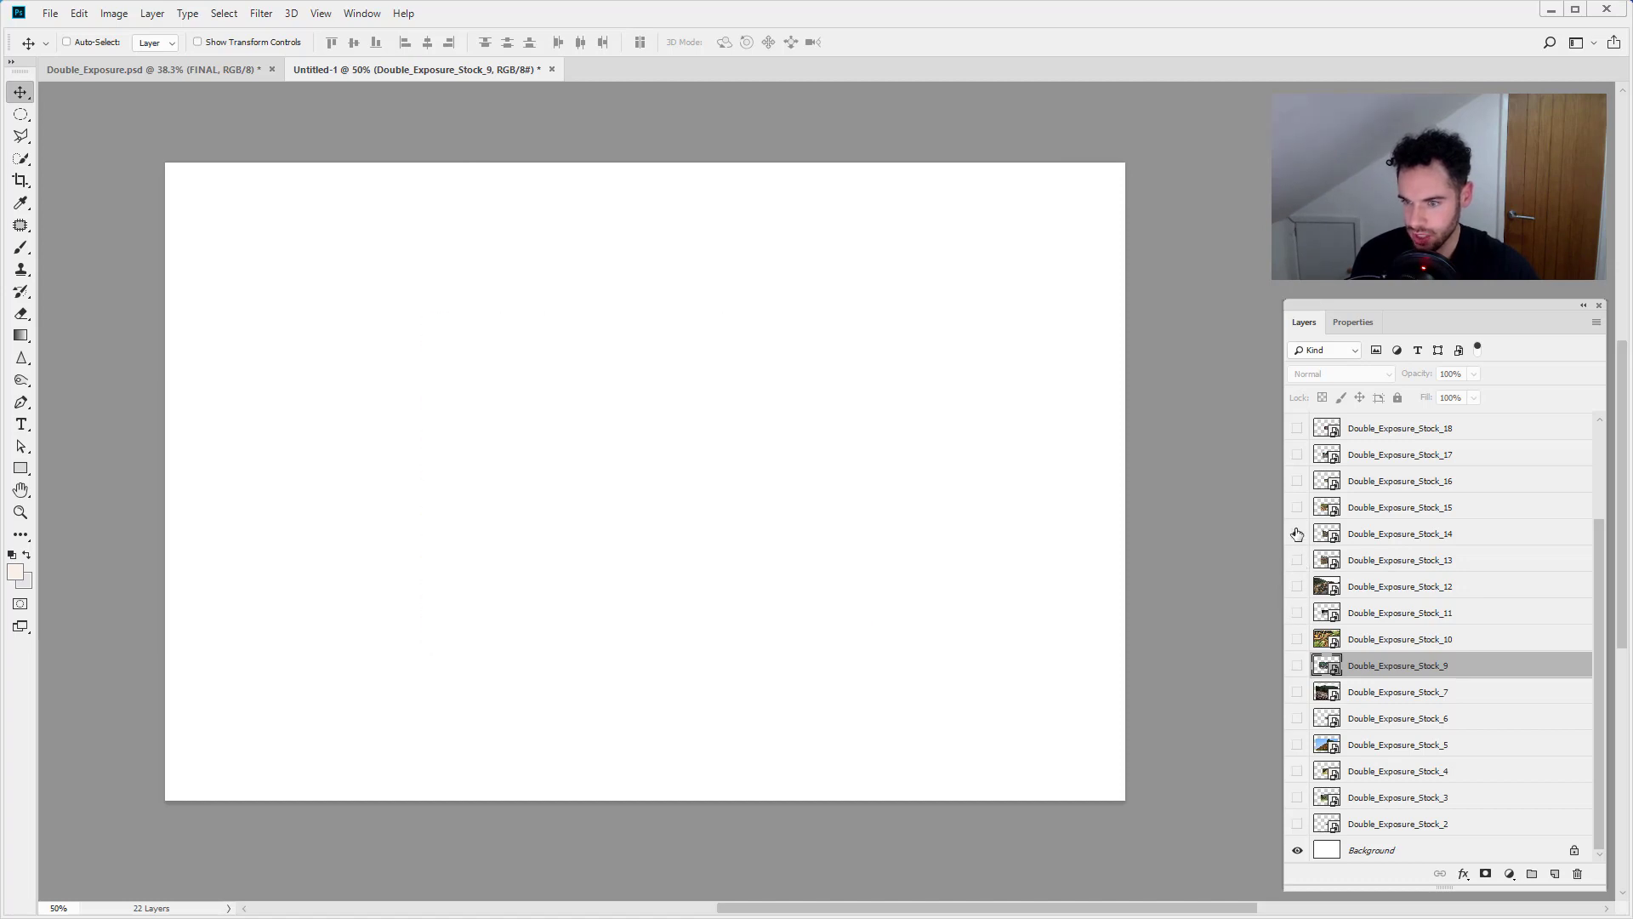
pyautogui.click(1297, 534)
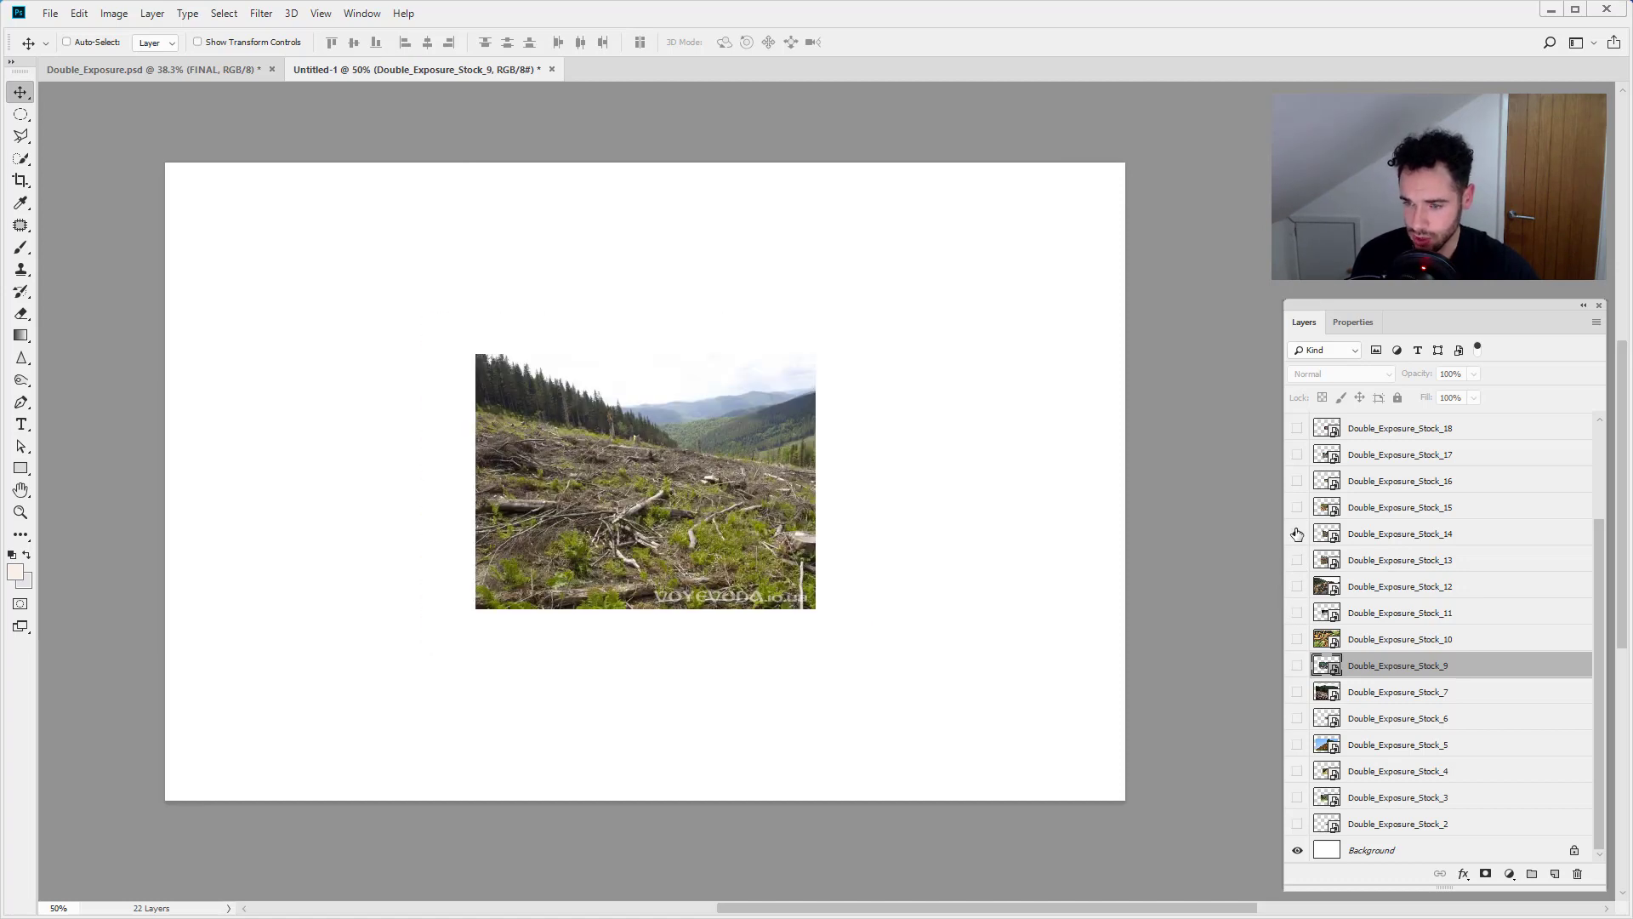
pyautogui.click(1298, 533)
pyautogui.click(1297, 507)
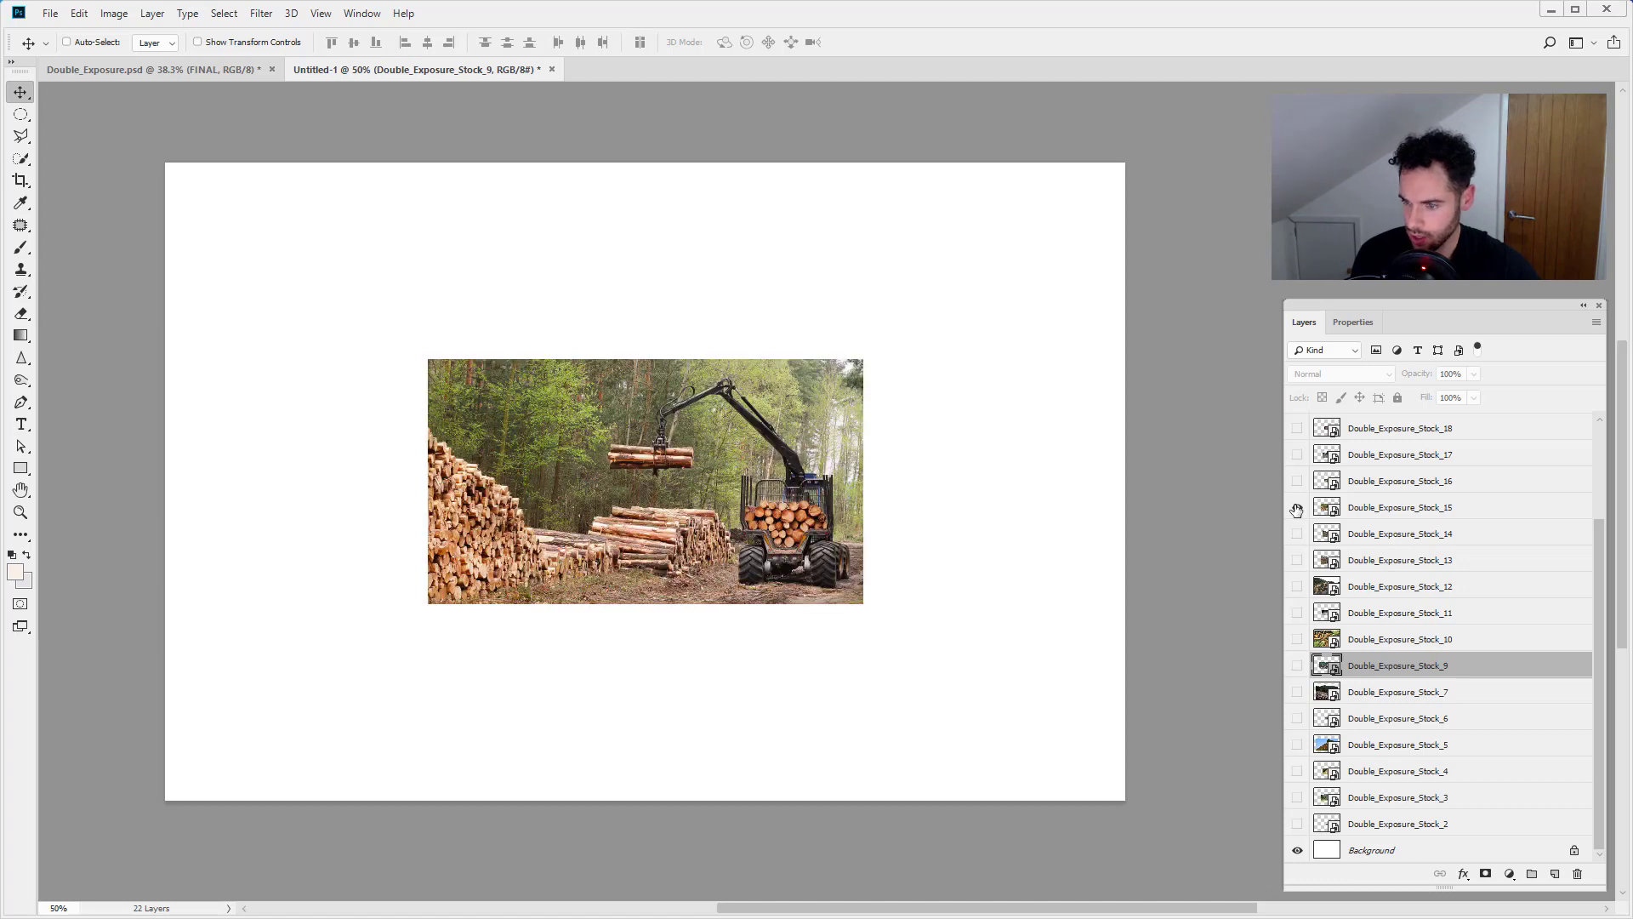
pyautogui.click(1298, 507)
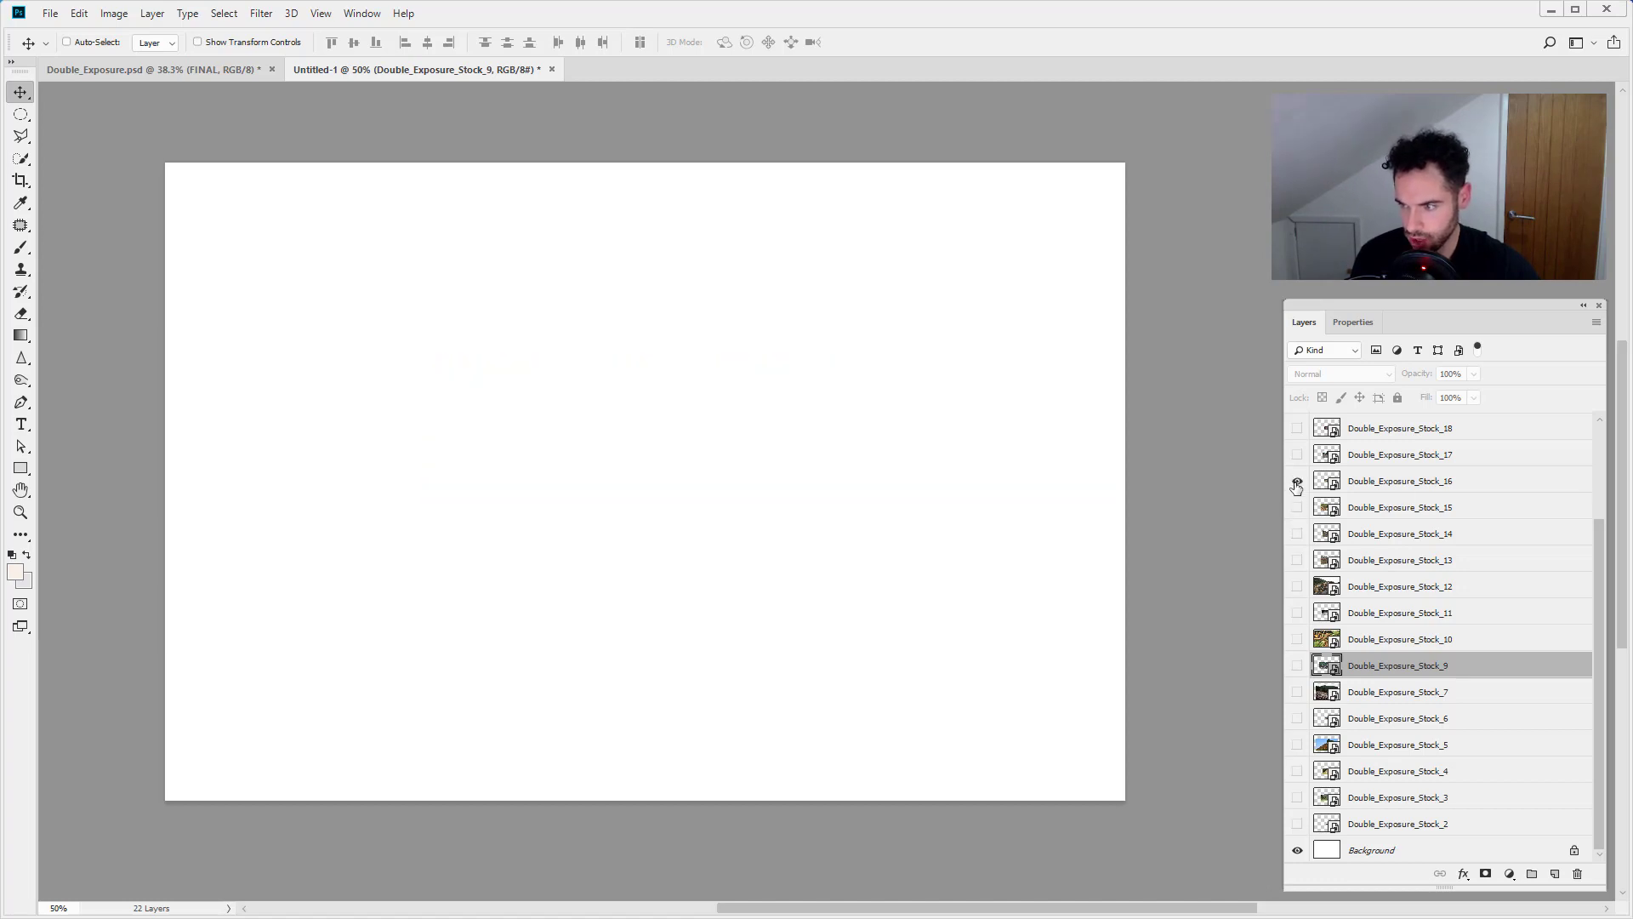
# - Preview layers Double_Exposure_Stock_16, 17 and 18 one at a time, hiding each again after viewing it
pyautogui.click(1297, 481)
pyautogui.scroll(3, 1328, 562)
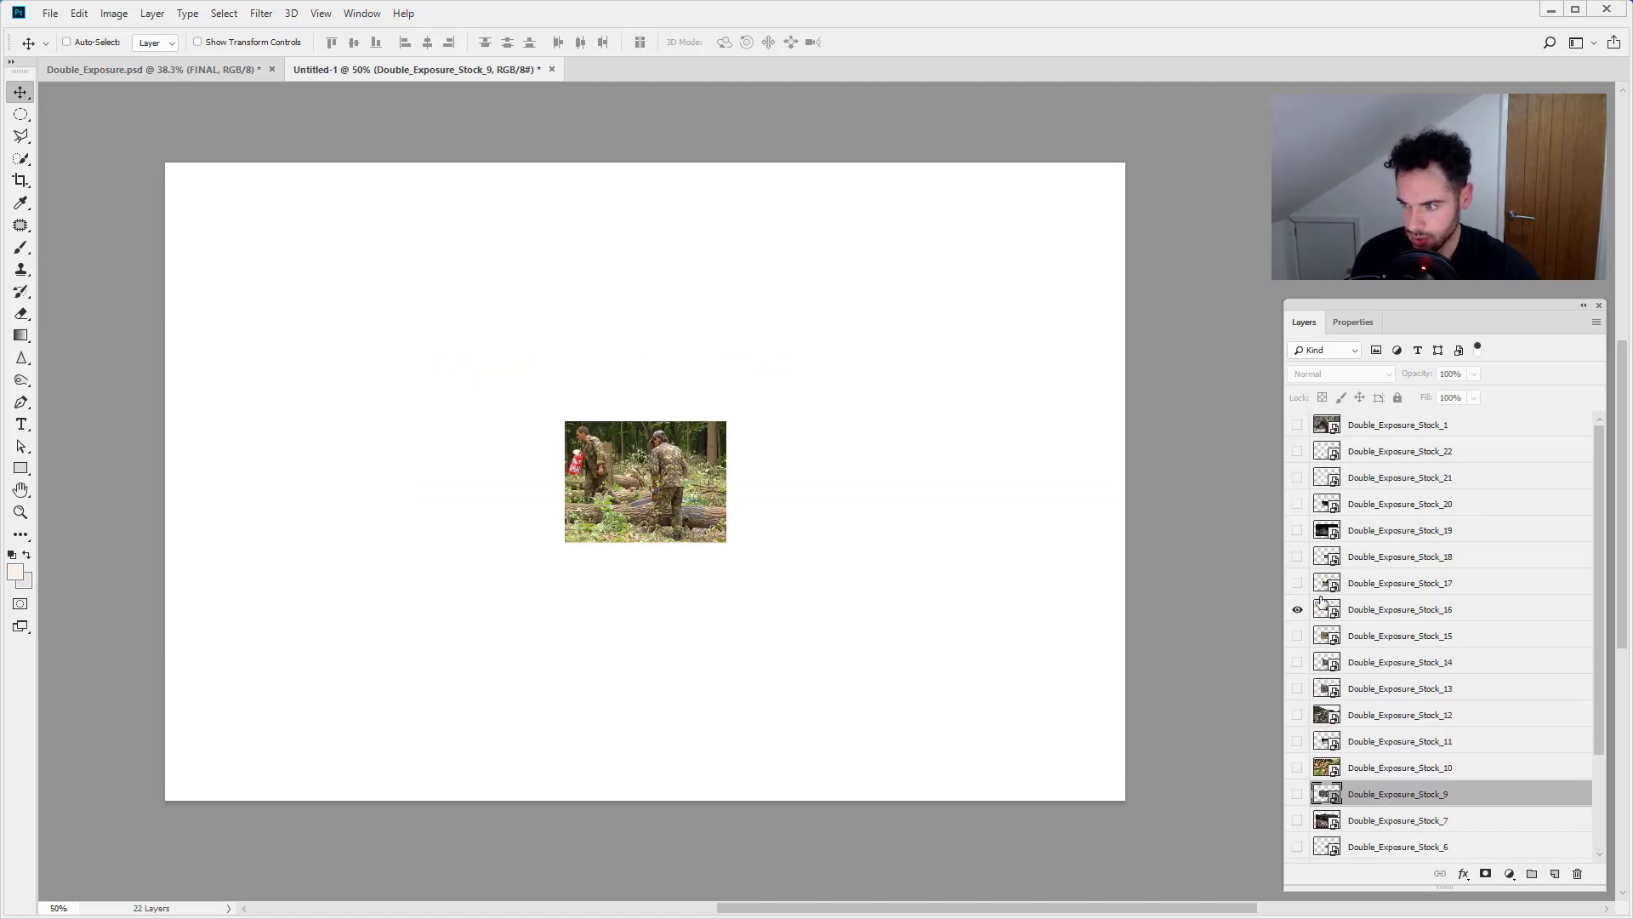
pyautogui.click(1298, 609)
pyautogui.click(1297, 583)
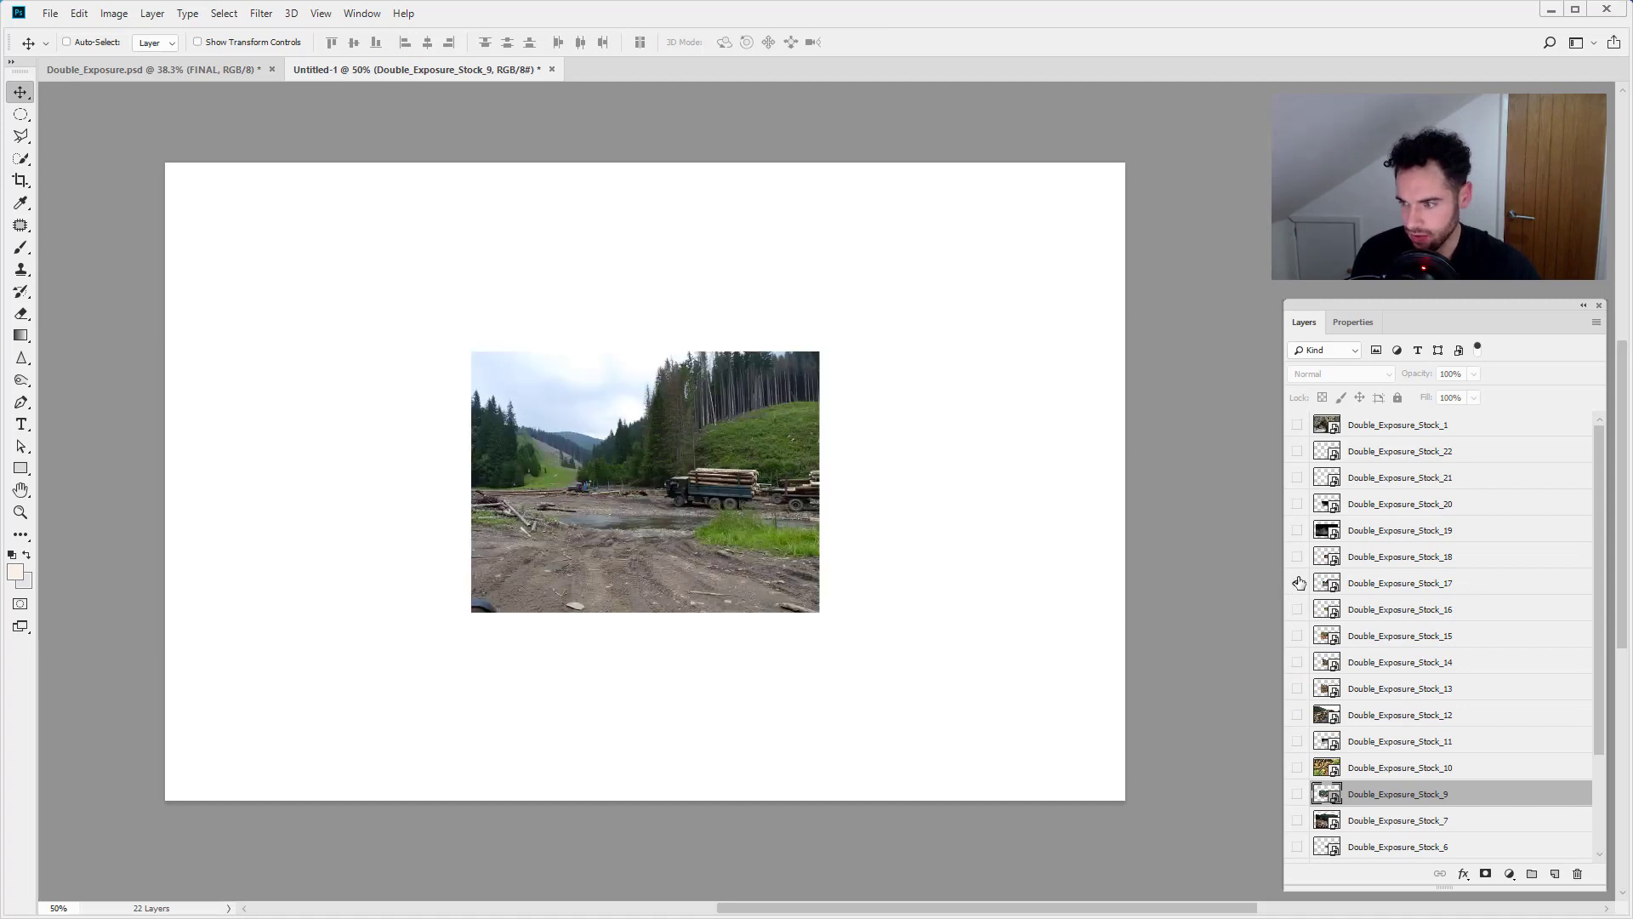
pyautogui.click(1297, 583)
pyautogui.click(1297, 557)
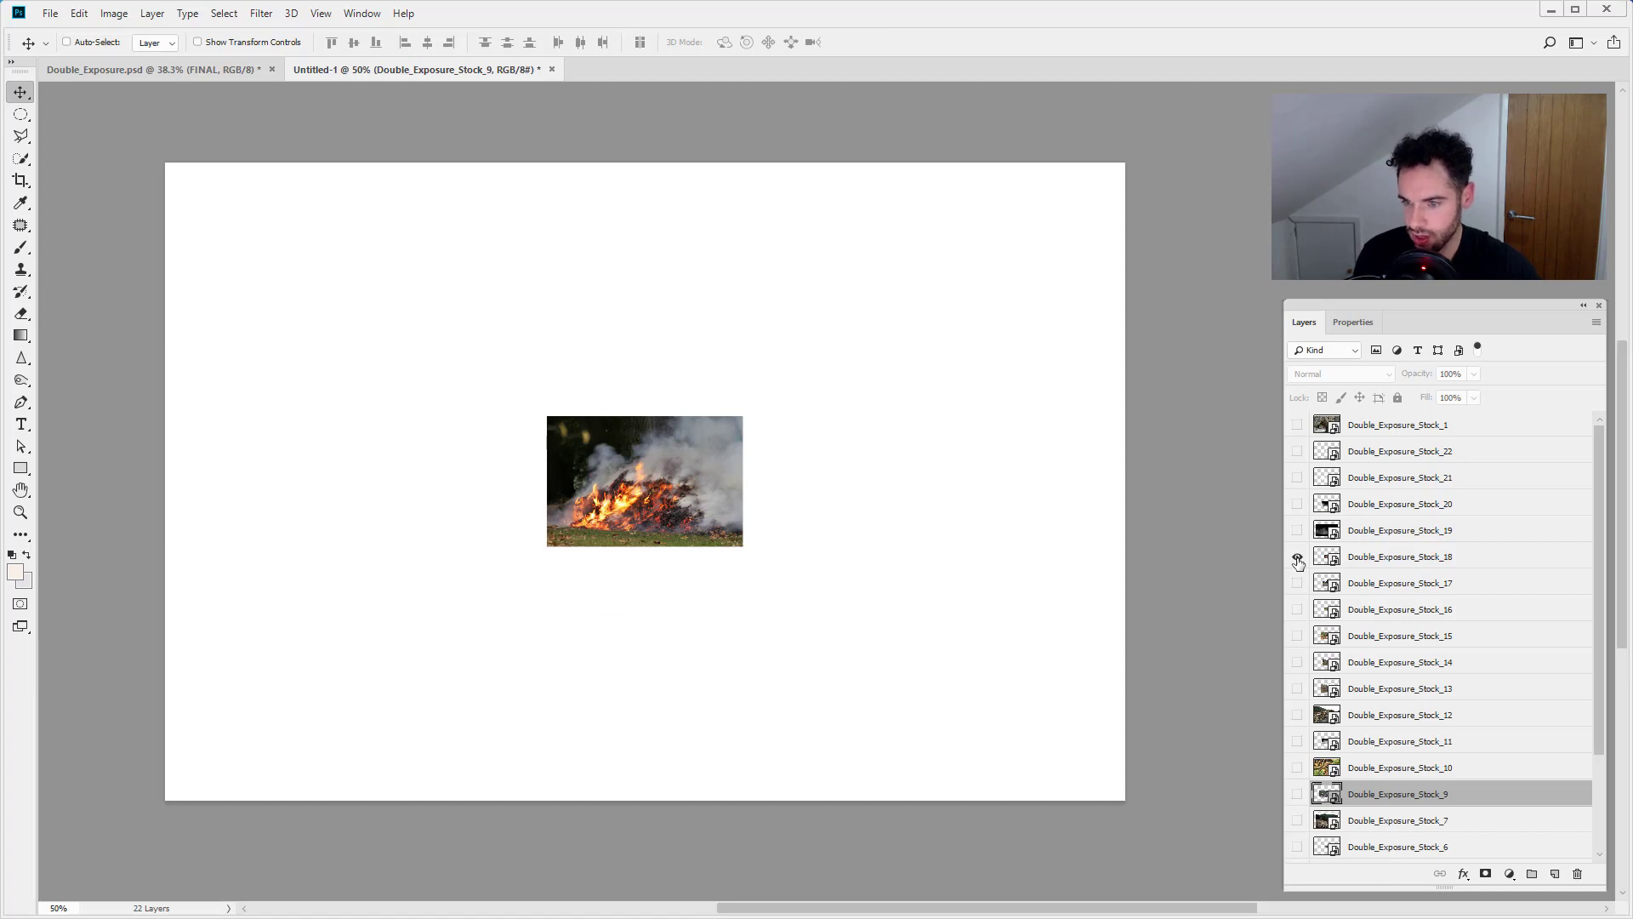
pyautogui.click(1298, 557)
# - Preview layers Double_Exposure_Stock_19, 20 and 22 in turn, and leave only the Double_Exposure_Stock_1 image visible above the Background
pyautogui.click(1297, 531)
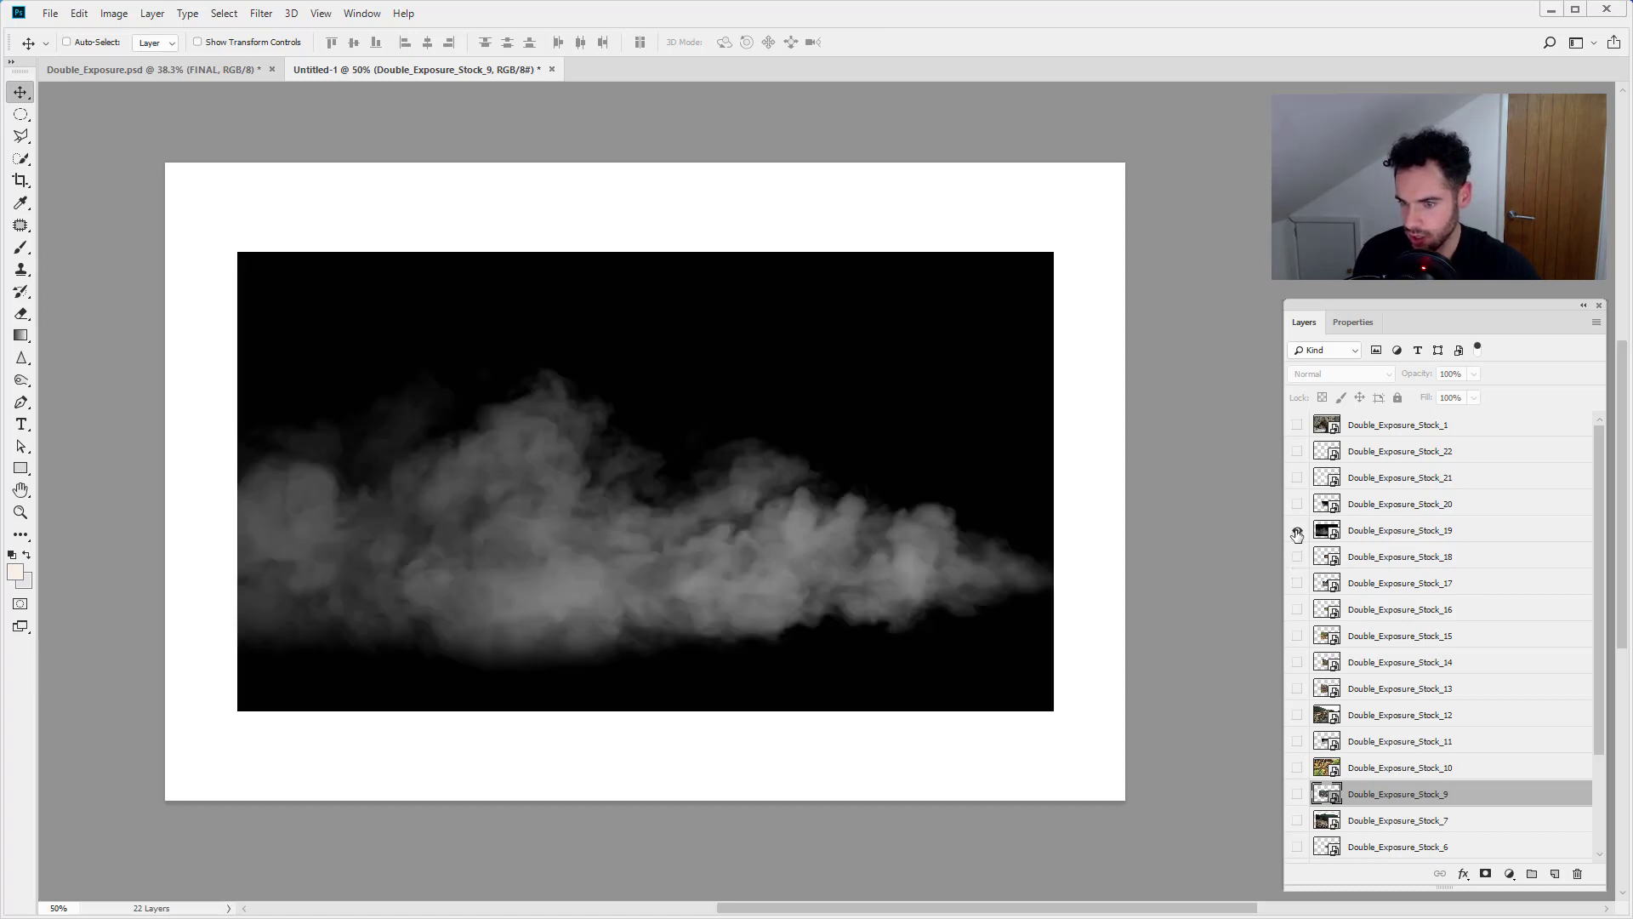
pyautogui.click(1298, 531)
pyautogui.click(1297, 504)
pyautogui.click(1297, 504)
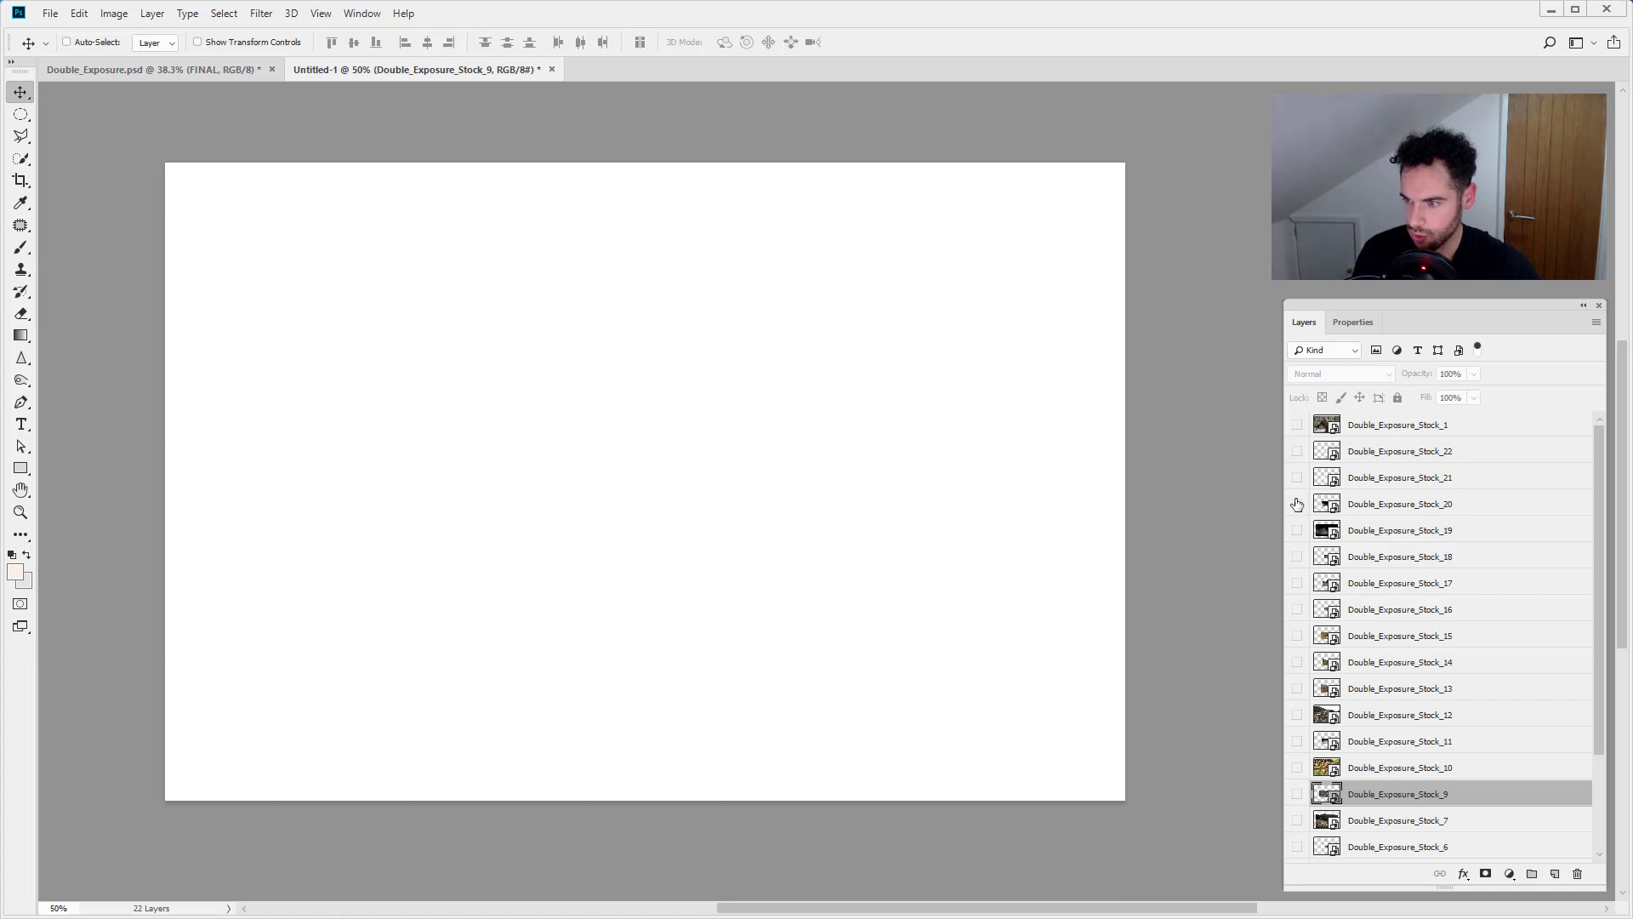
pyautogui.click(1298, 452)
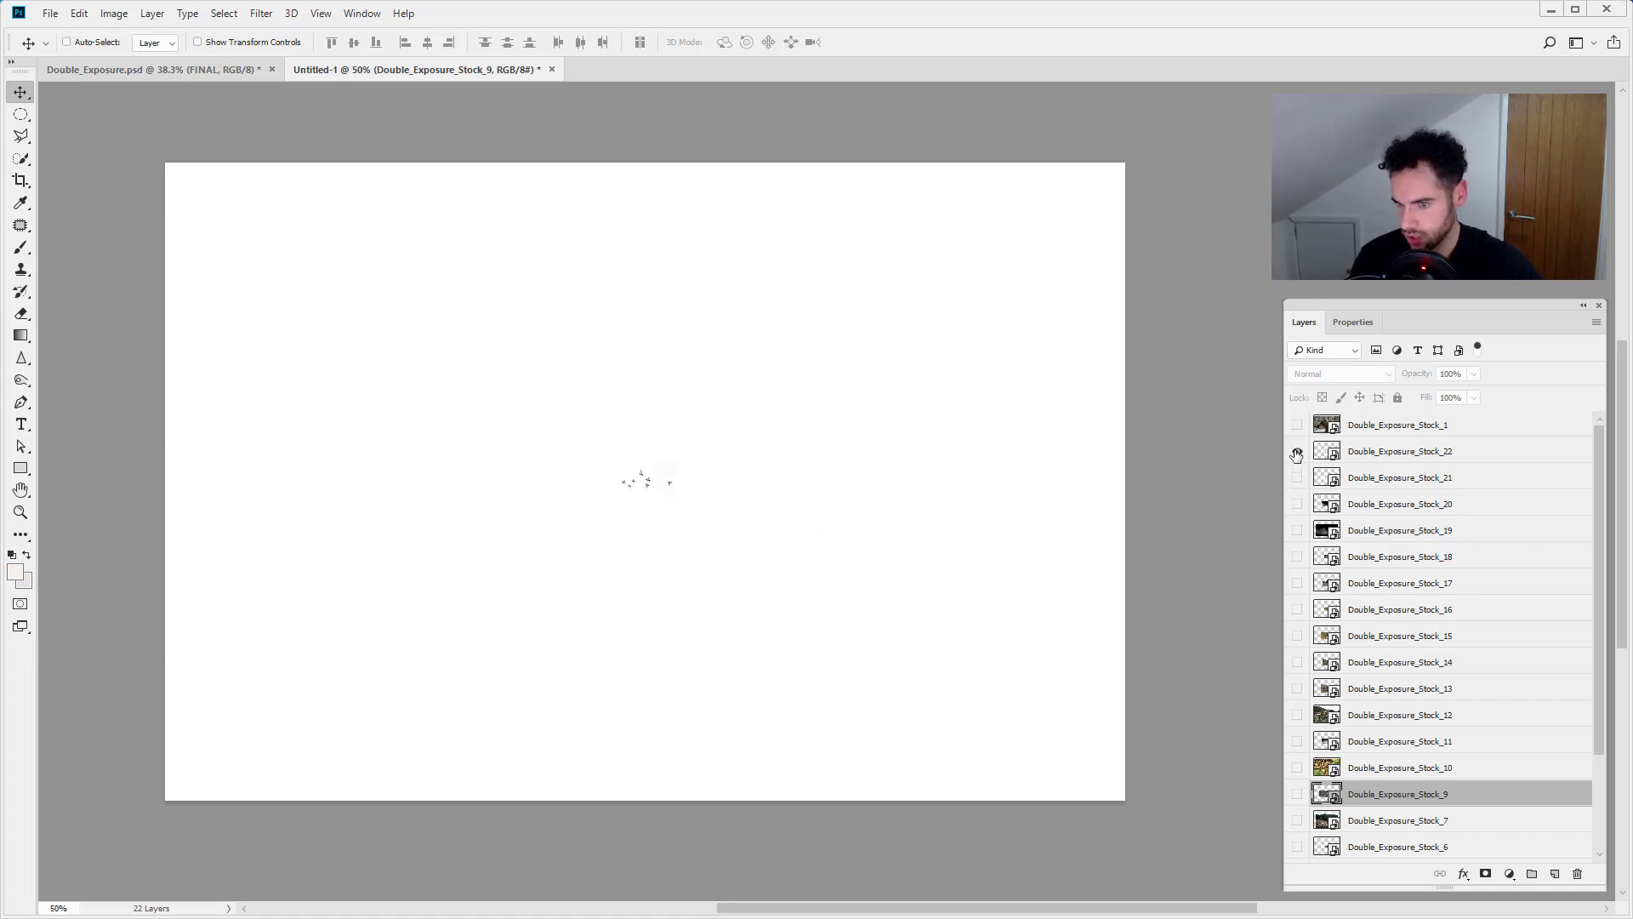
pyautogui.click(1297, 452)
pyautogui.click(1297, 426)
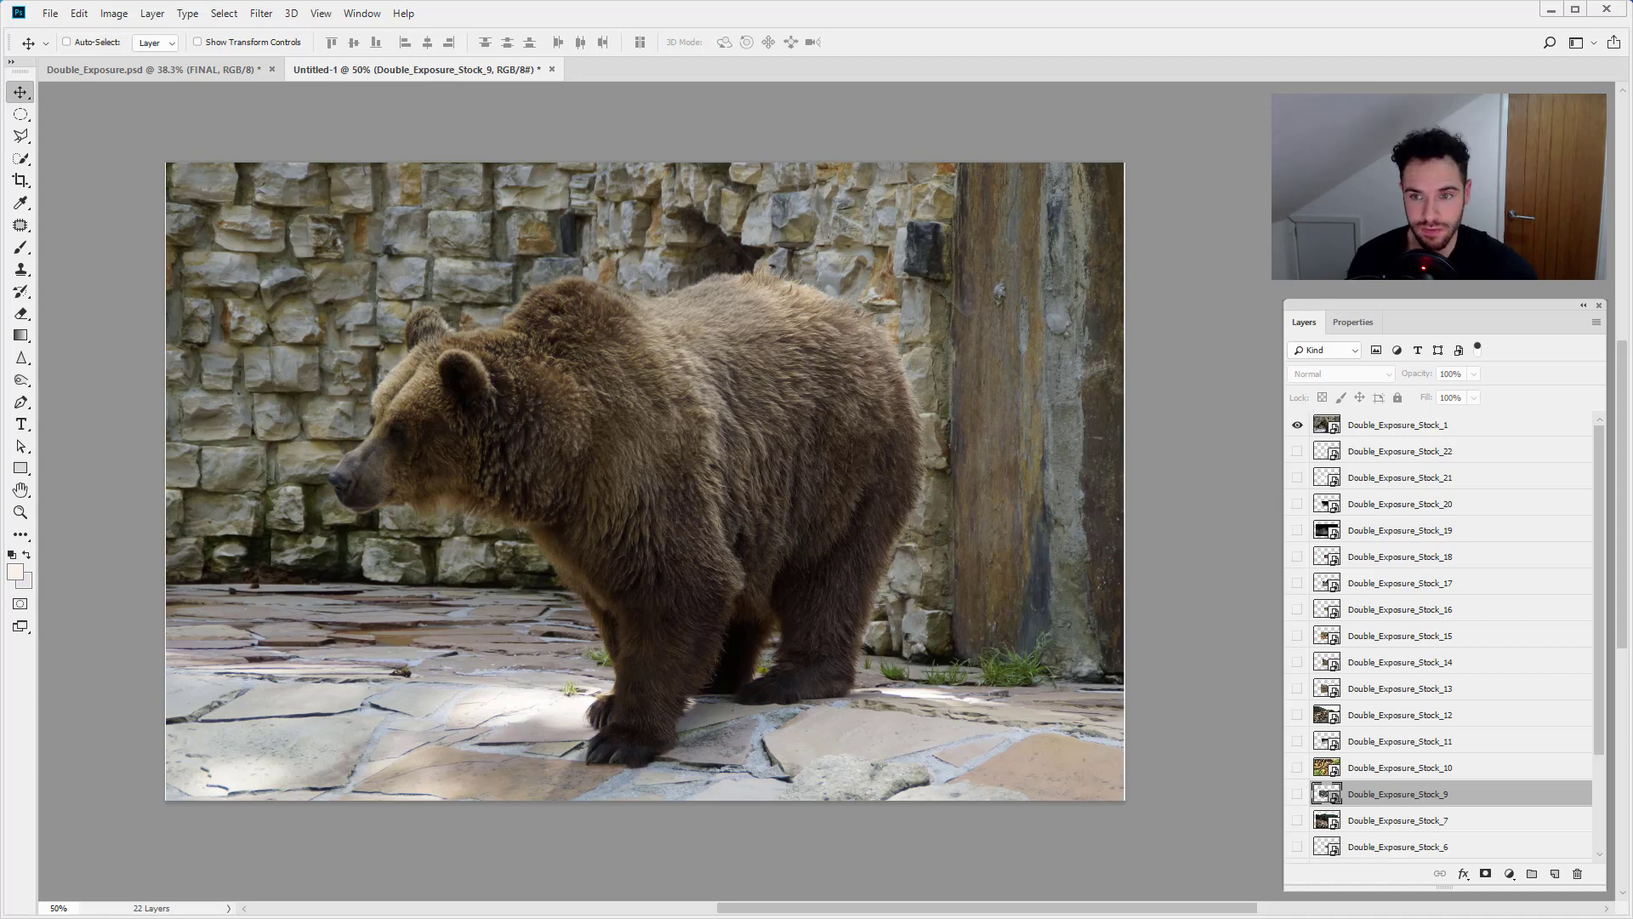
# - In Double_Exposure.psd, hide the FINAL, NOISE, LIGHTS&SHADOWS, FLATTEN and Color Balance layers and the DEFORESTATION group
pyautogui.click(167, 70)
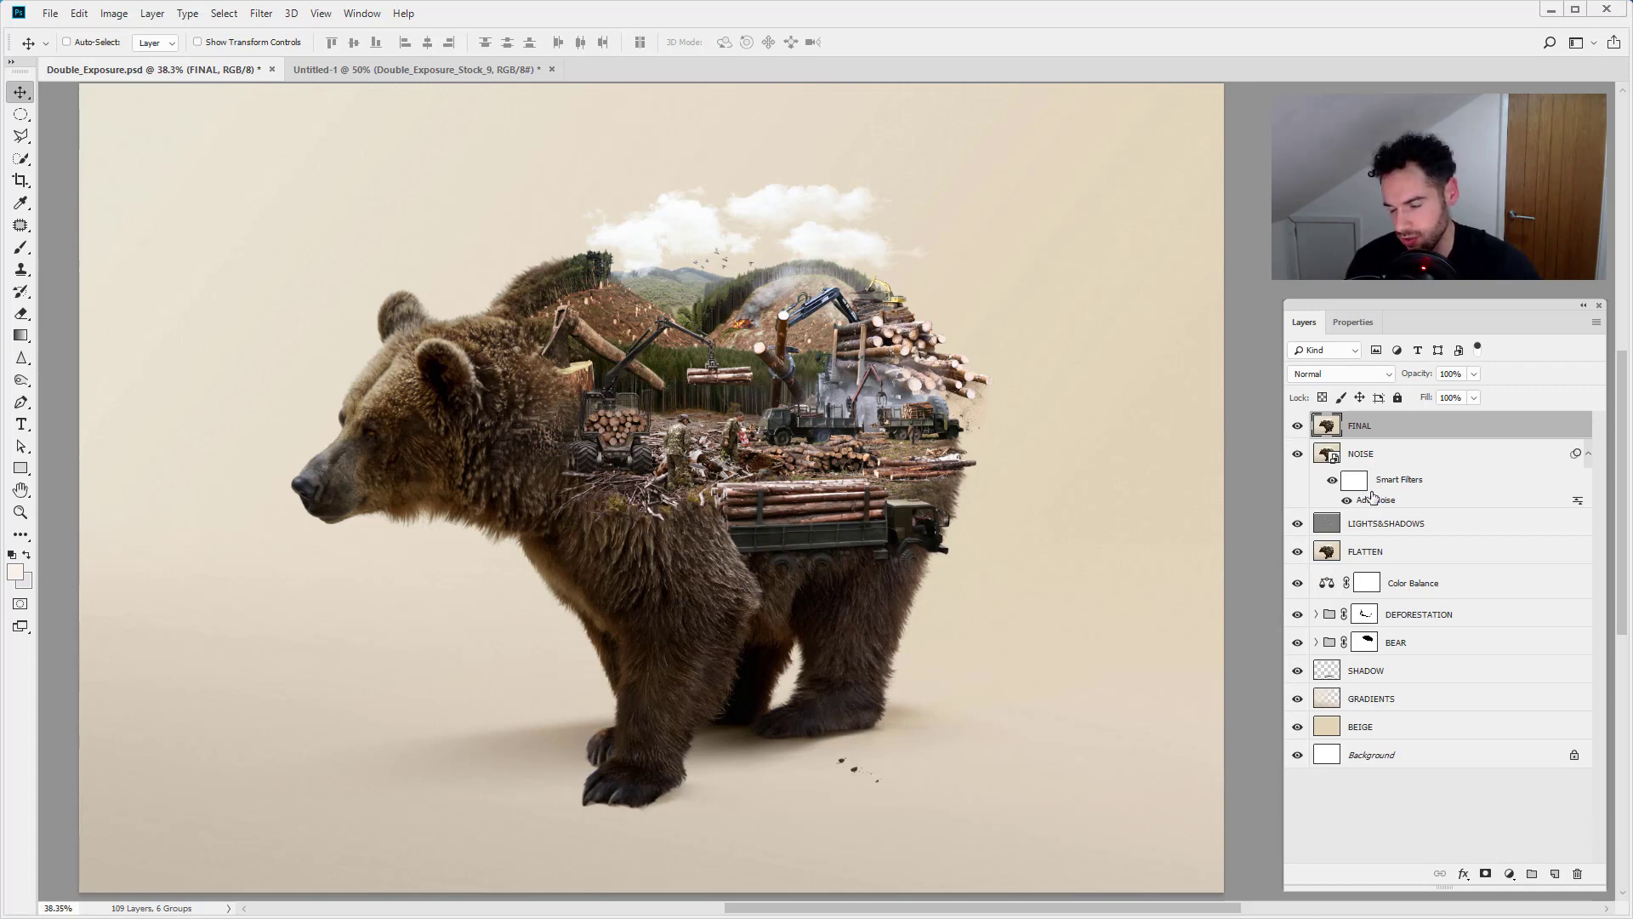
pyautogui.click(1298, 427)
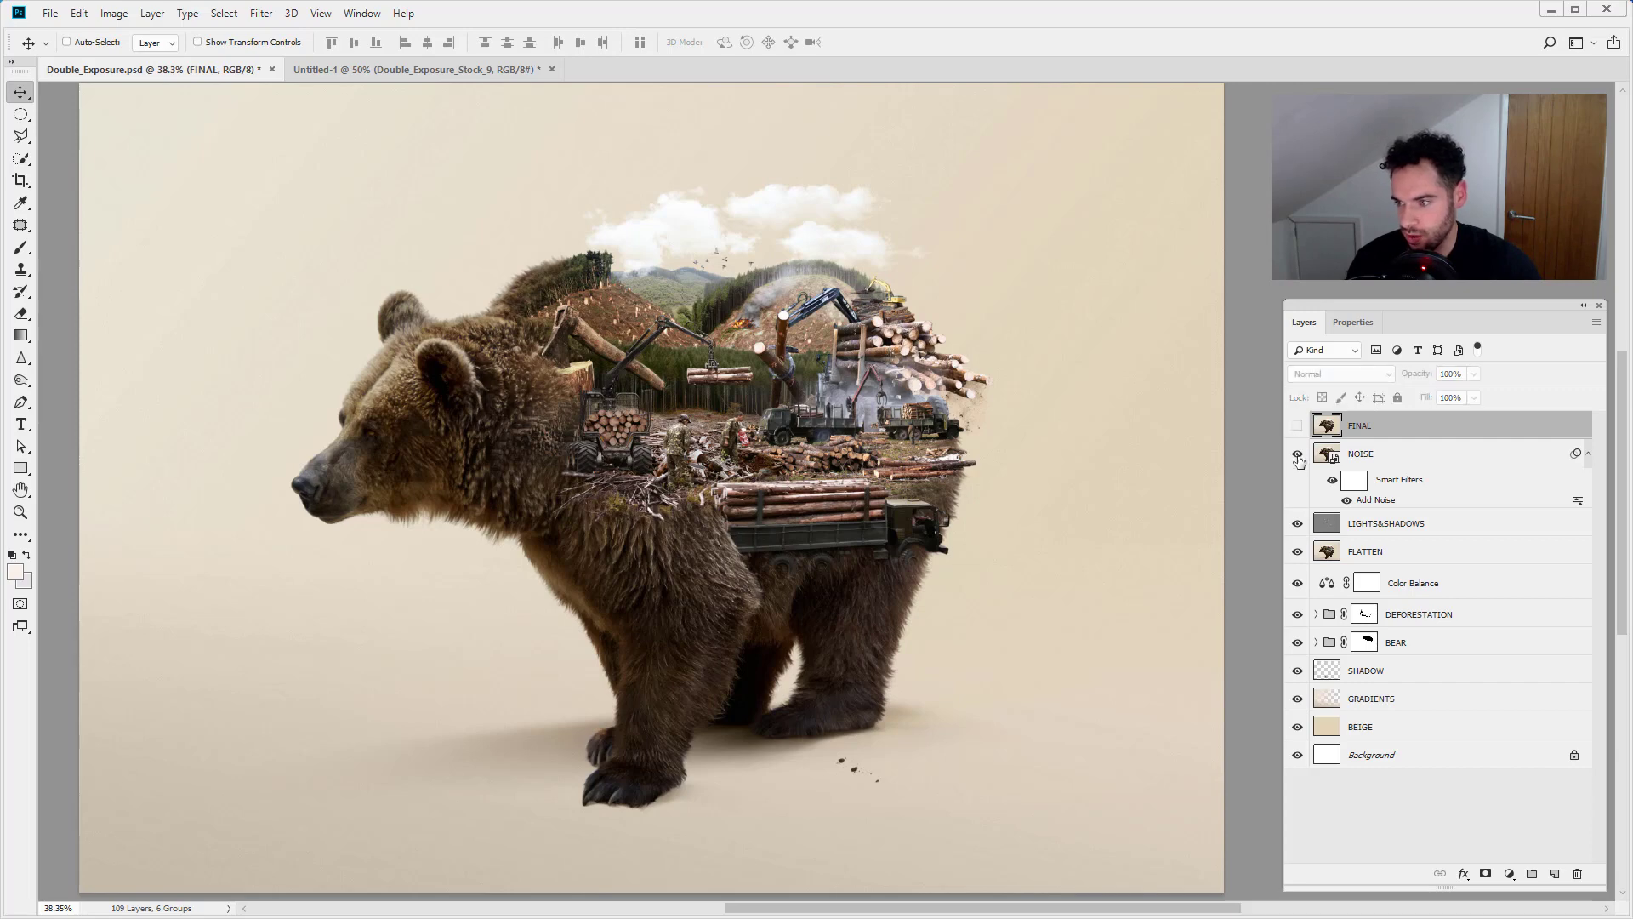
pyautogui.click(1297, 455)
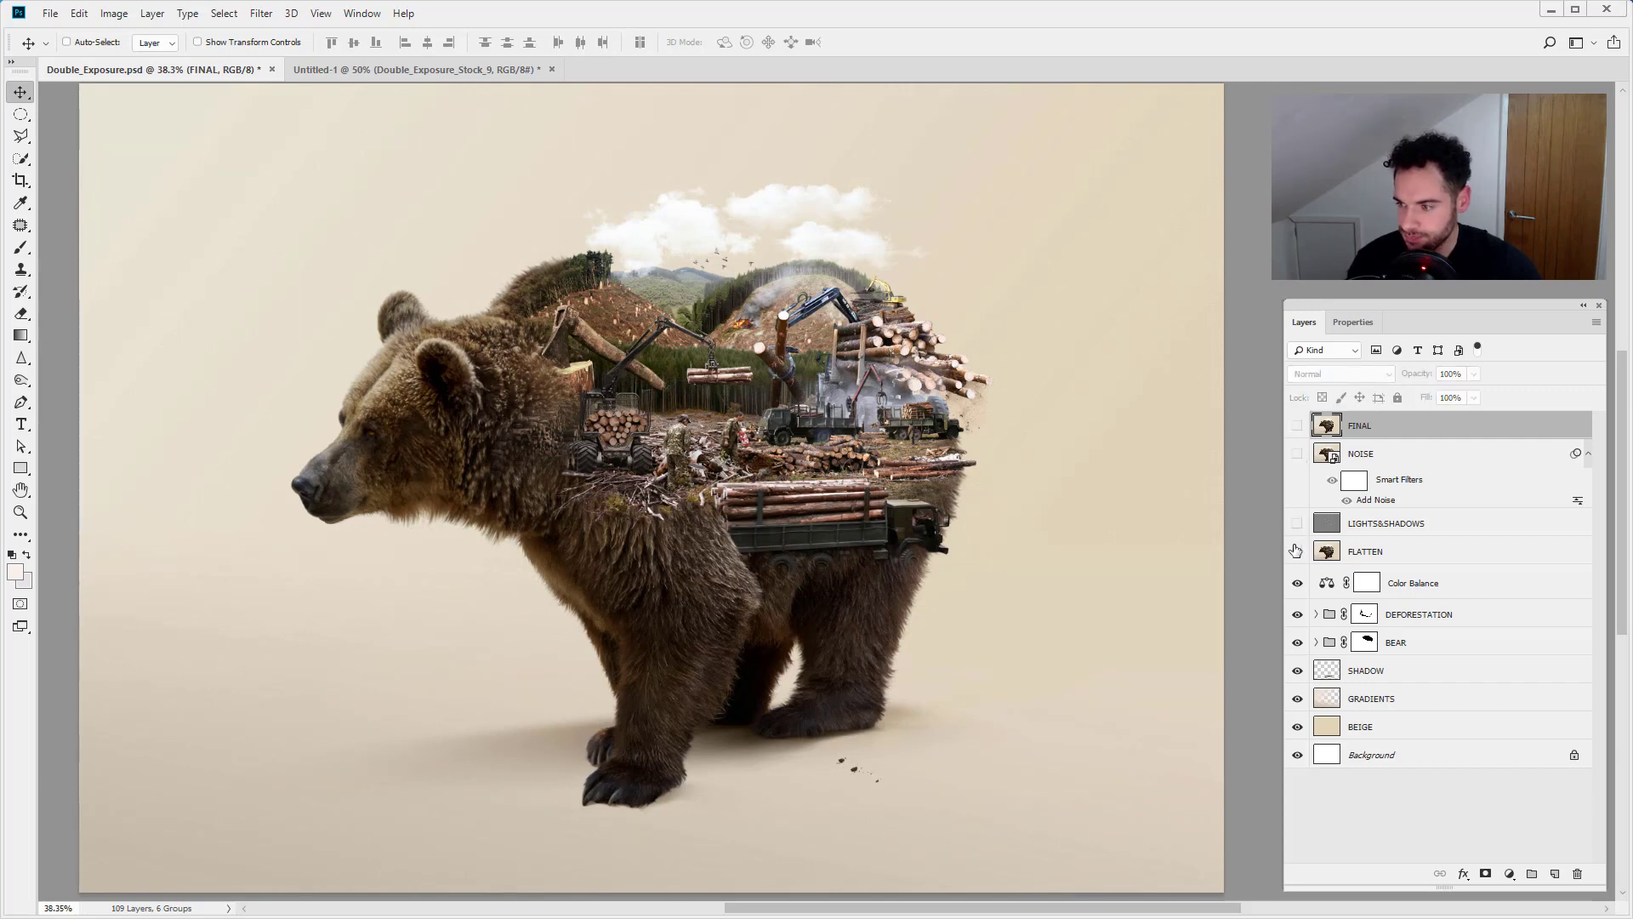
pyautogui.moveTo(1296, 551); pyautogui.dragTo(1297, 617)
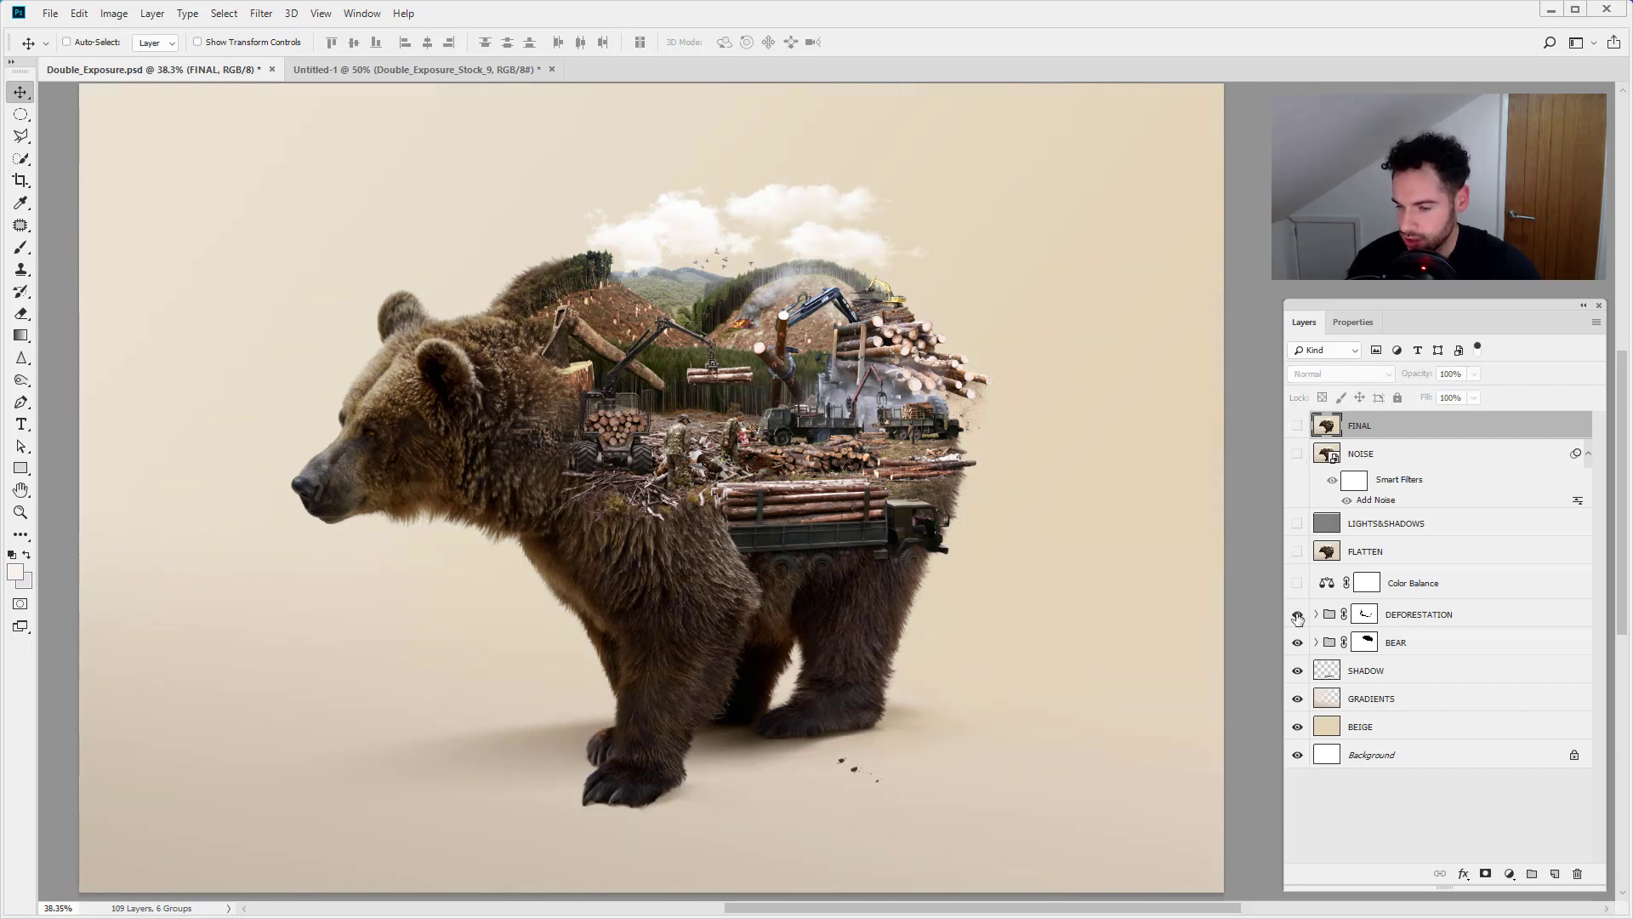
pyautogui.click(1297, 616)
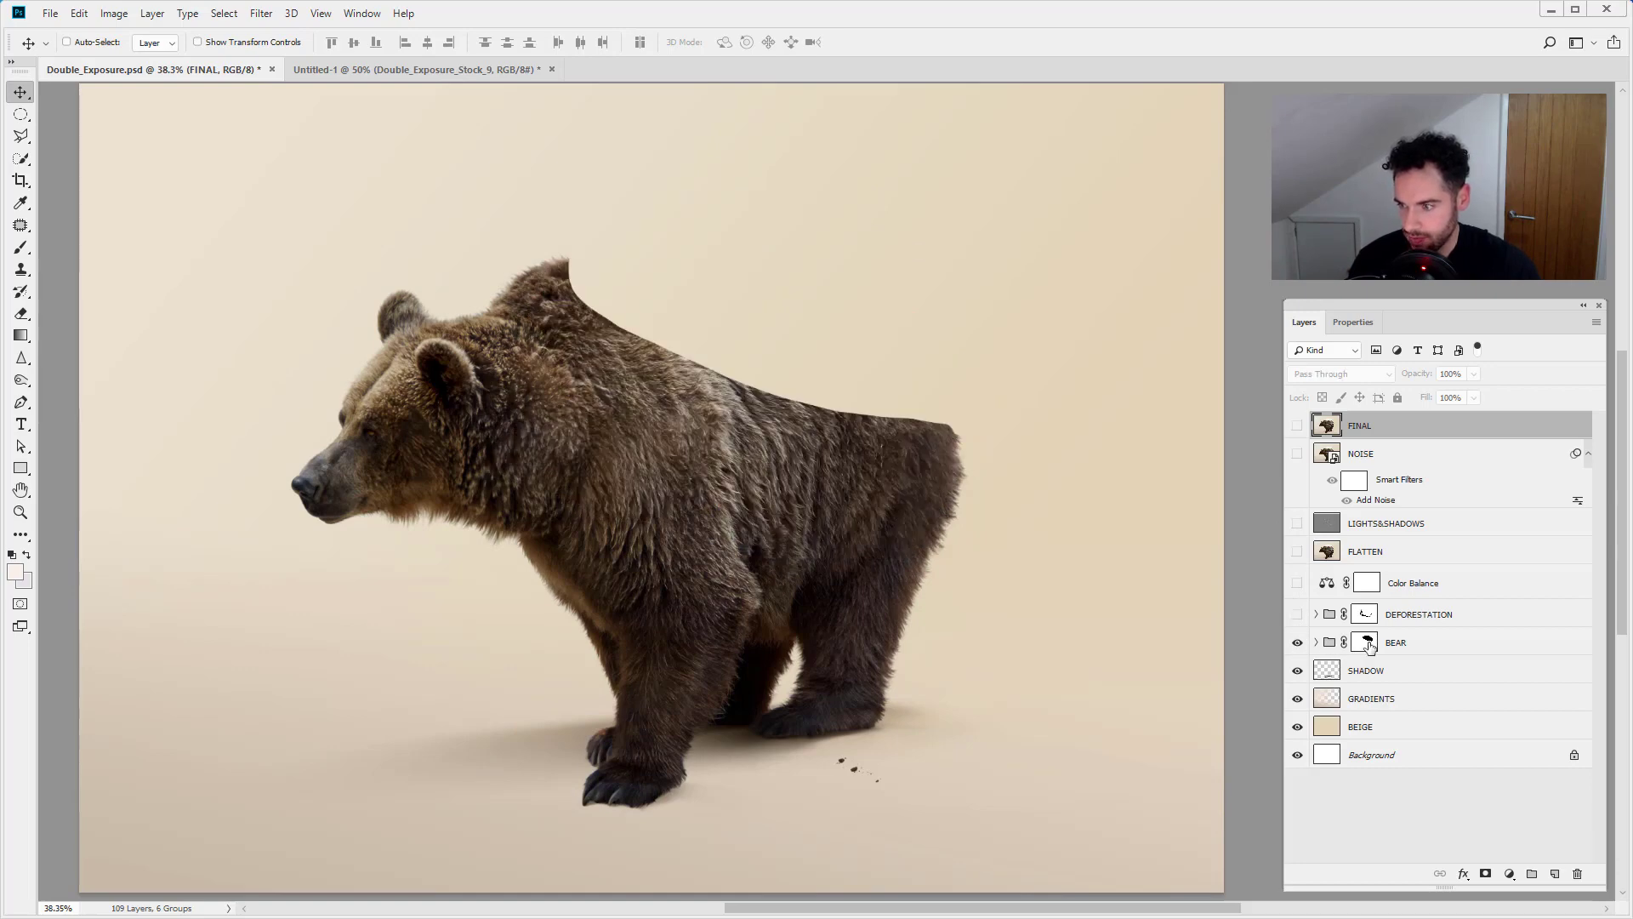
# - Hide the BEAR group and compare the backdrop with and without the SHADOW layer
pyautogui.rightClick(1365, 644)
pyautogui.click(1367, 646)
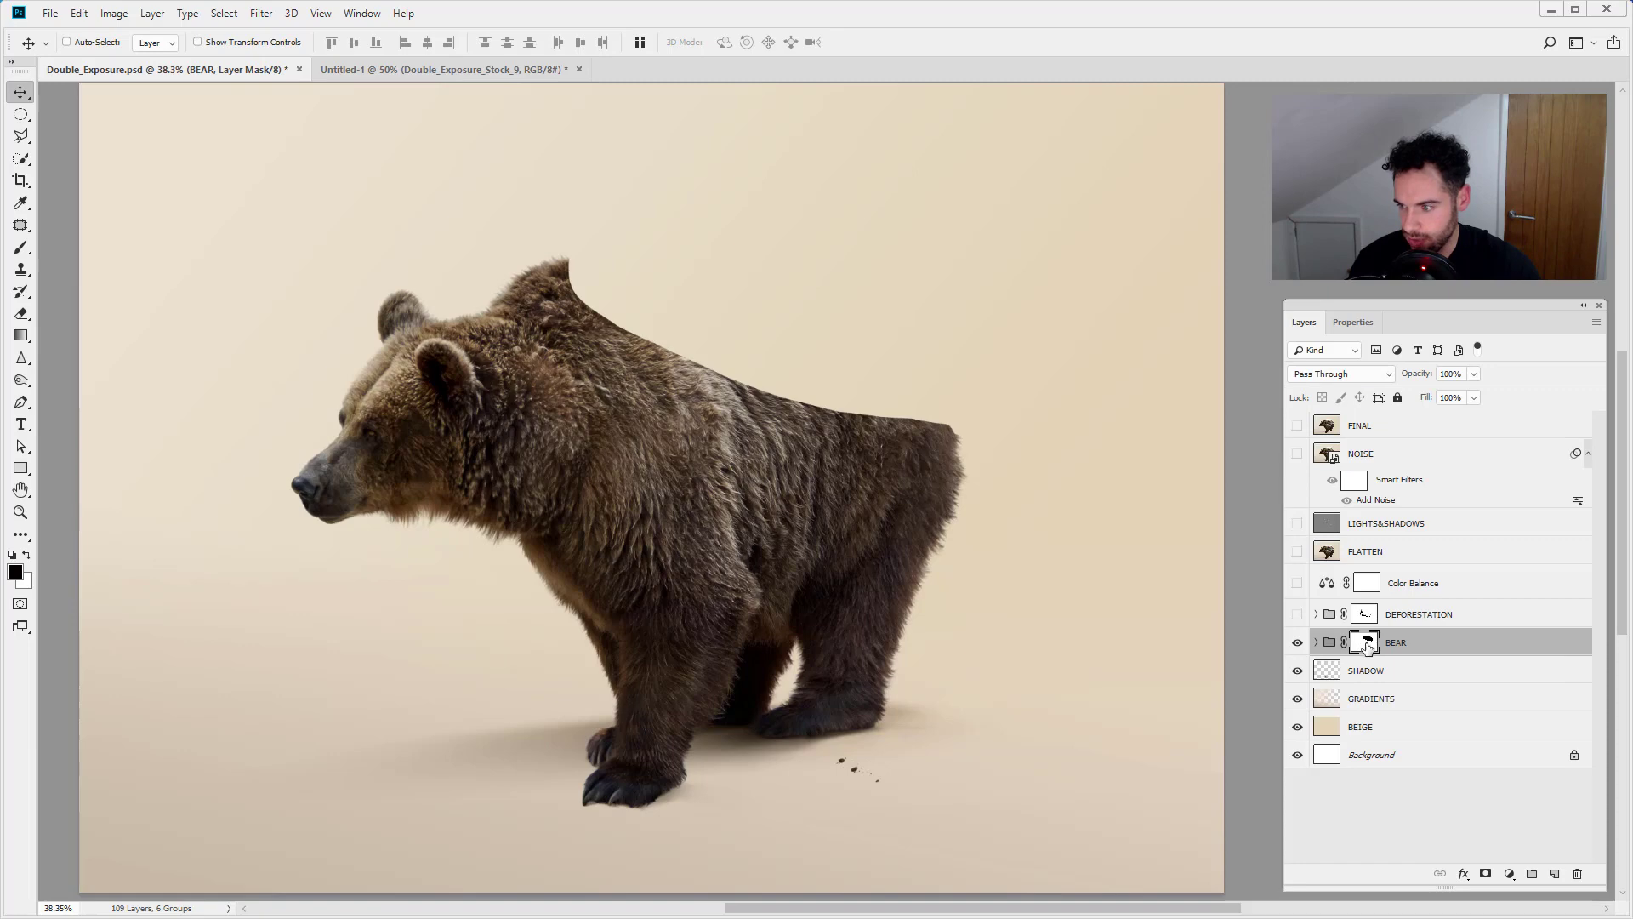
pyautogui.click(1297, 644)
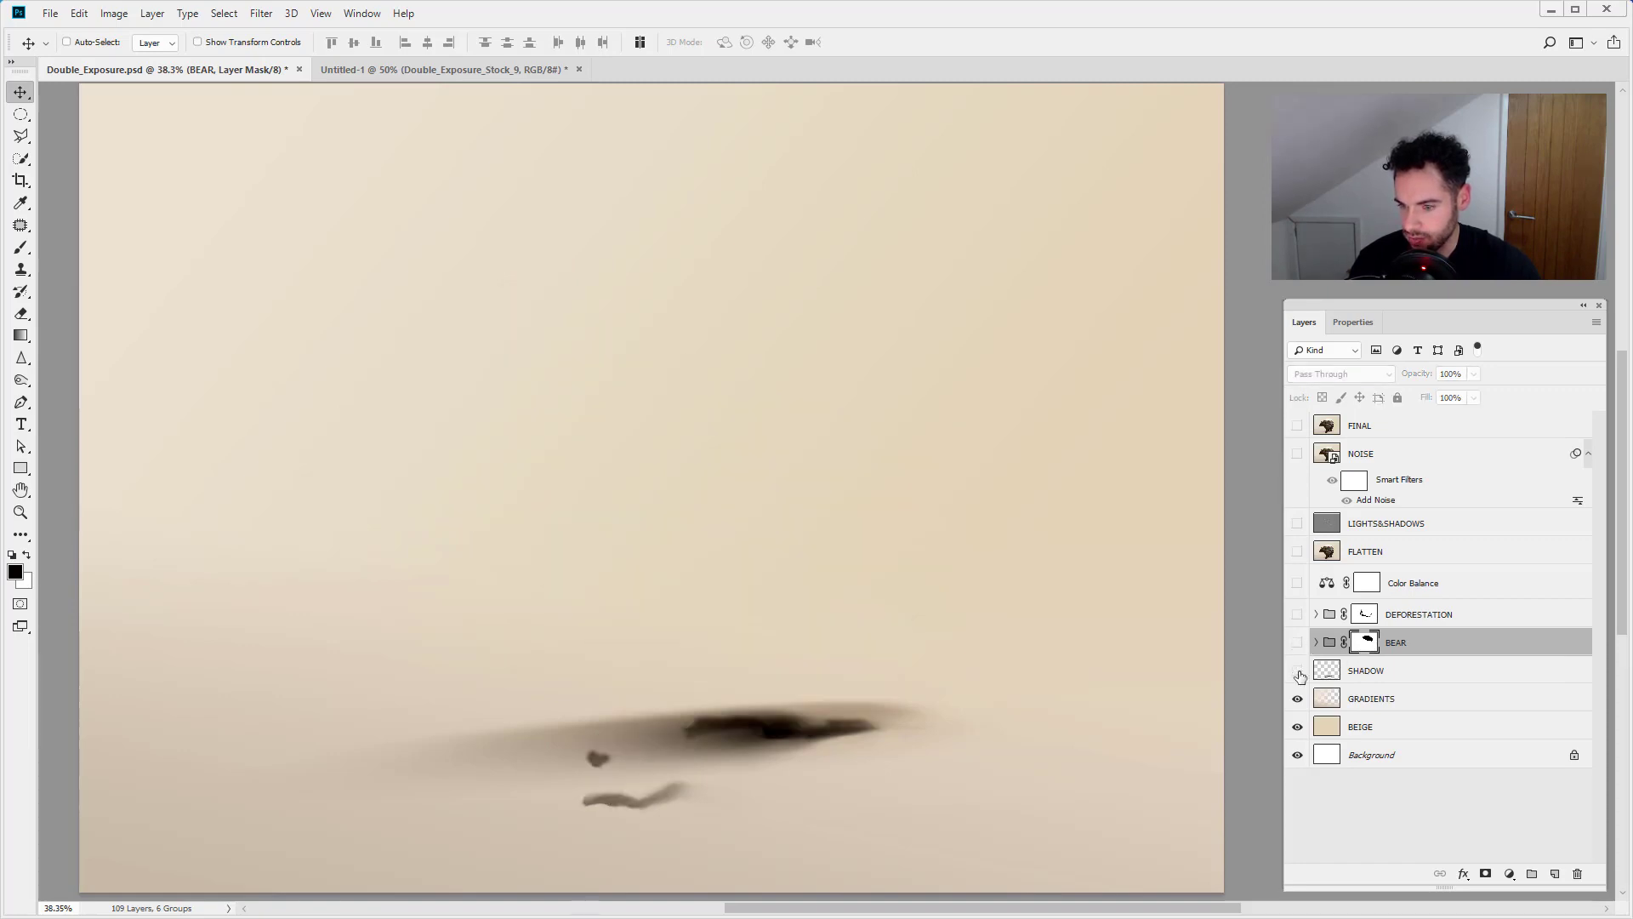
pyautogui.click(1299, 672)
pyautogui.click(1298, 699)
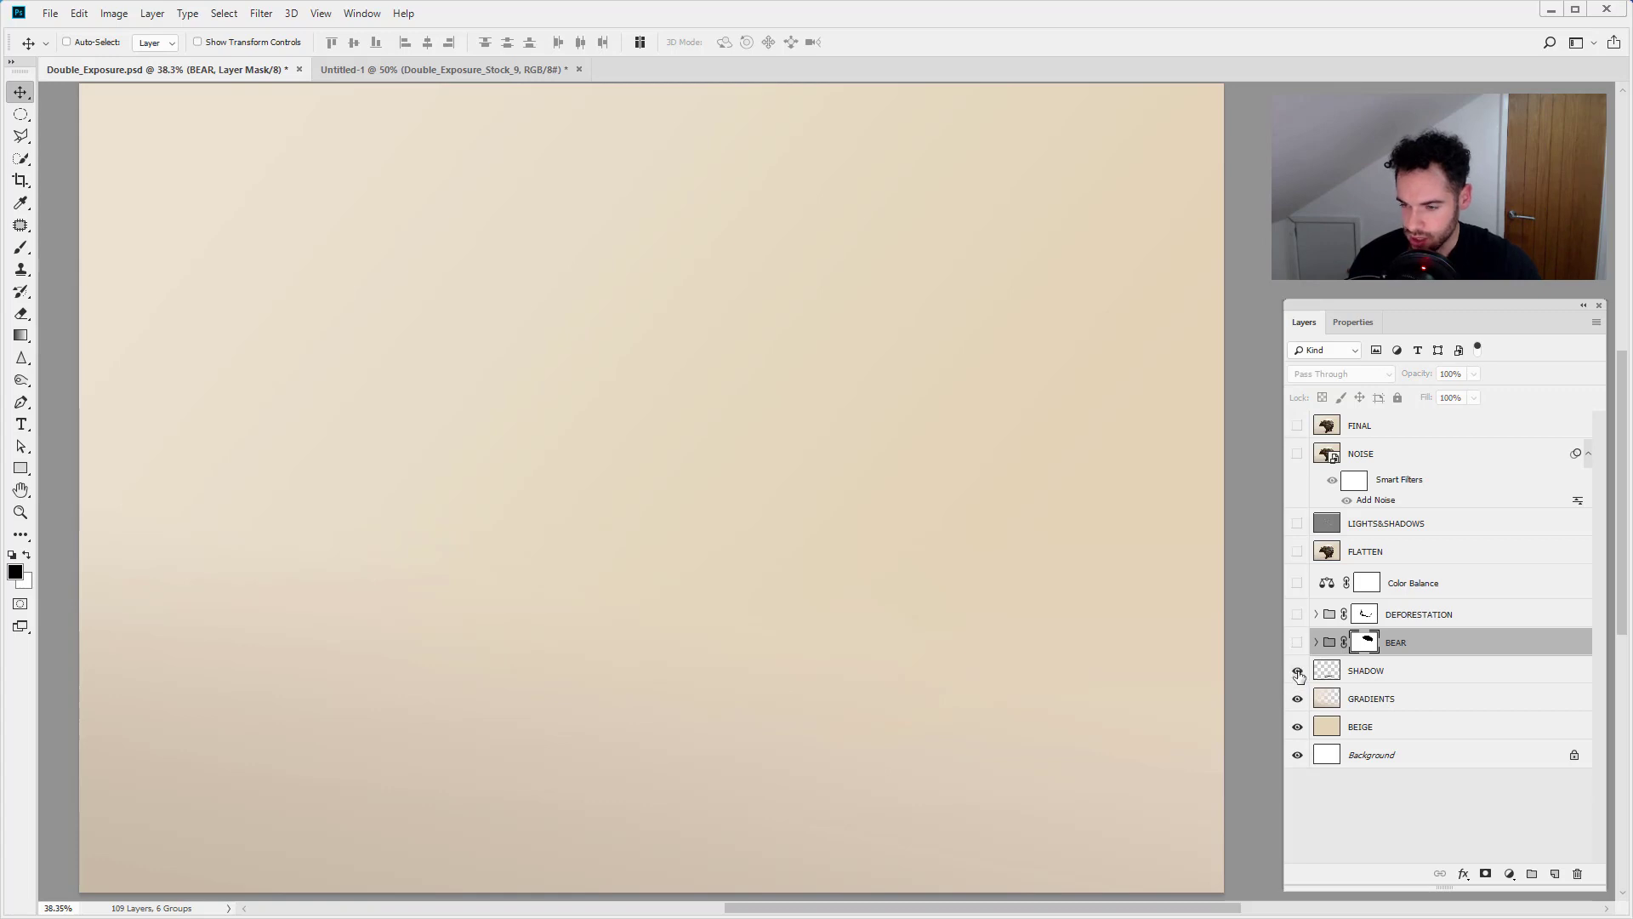
pyautogui.click(1298, 672)
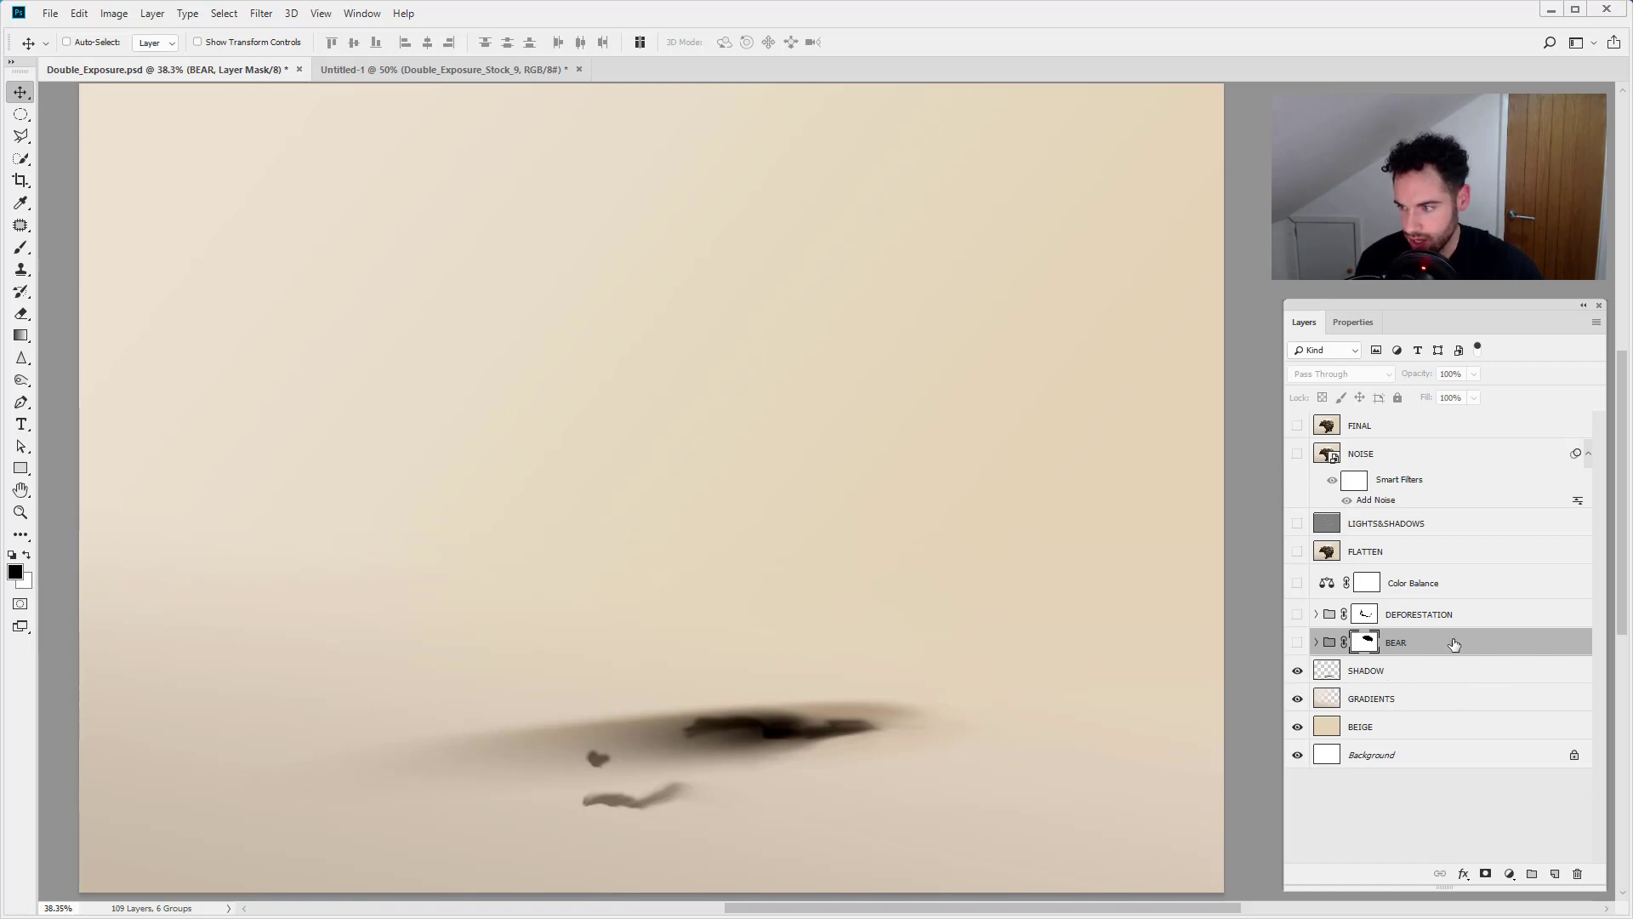
# - Hide SHADOW and GRADIENTS to view the plain BEIGE layer, and show GRADIENTS, SHADOW and the BEAR group again
pyautogui.click(1298, 672)
pyautogui.click(1299, 699)
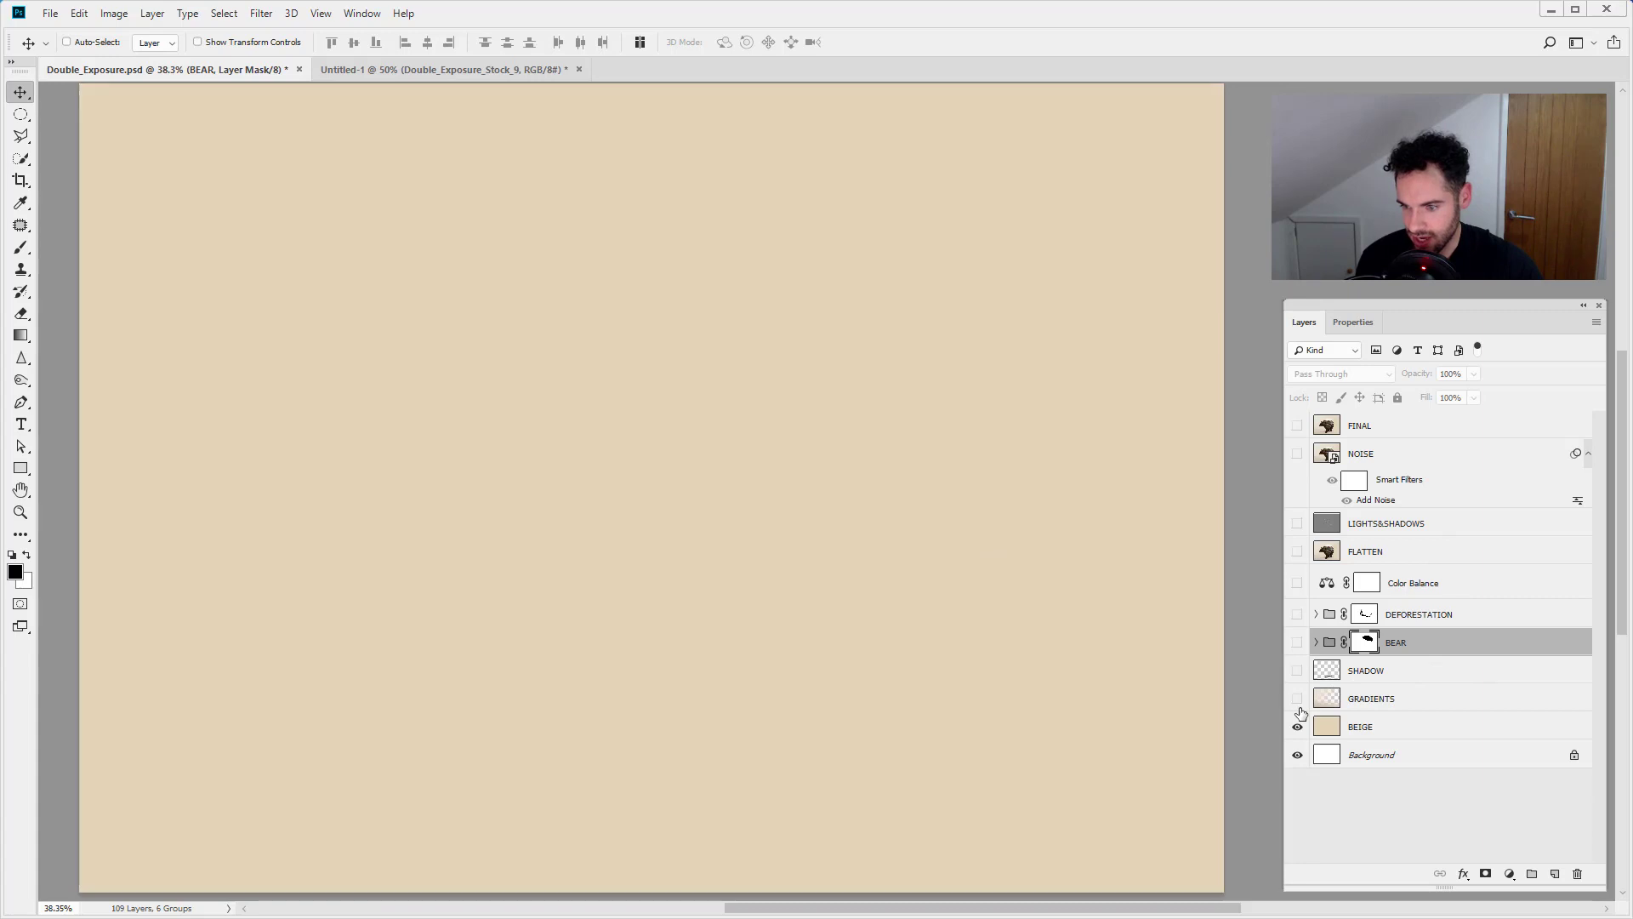
pyautogui.click(1298, 700)
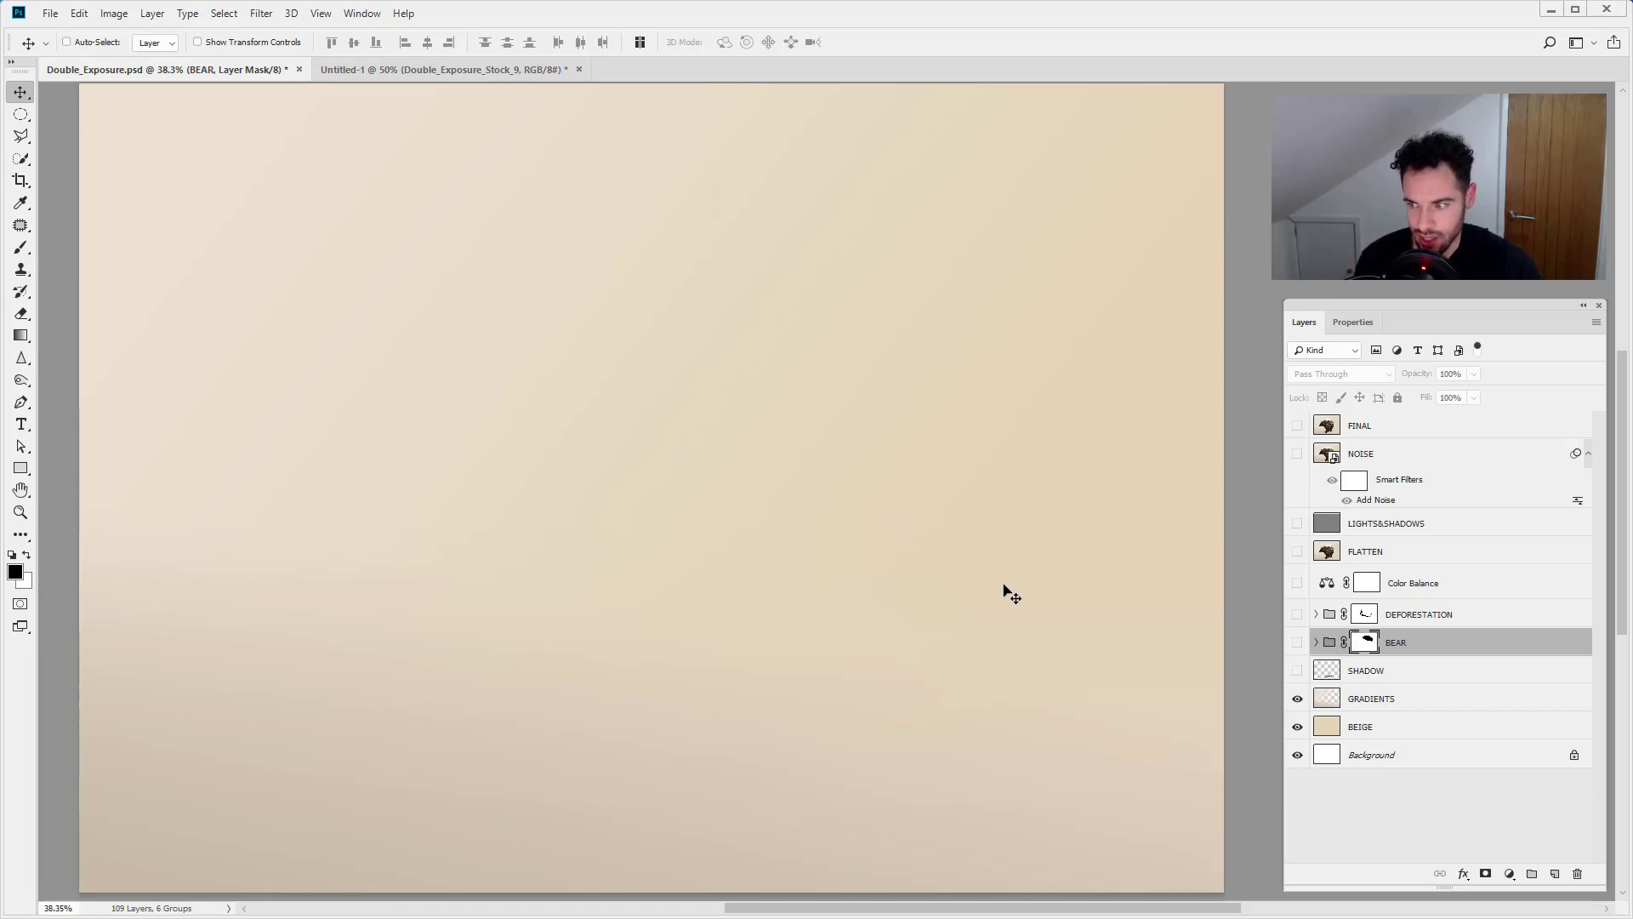
pyautogui.click(1297, 672)
pyautogui.click(1297, 642)
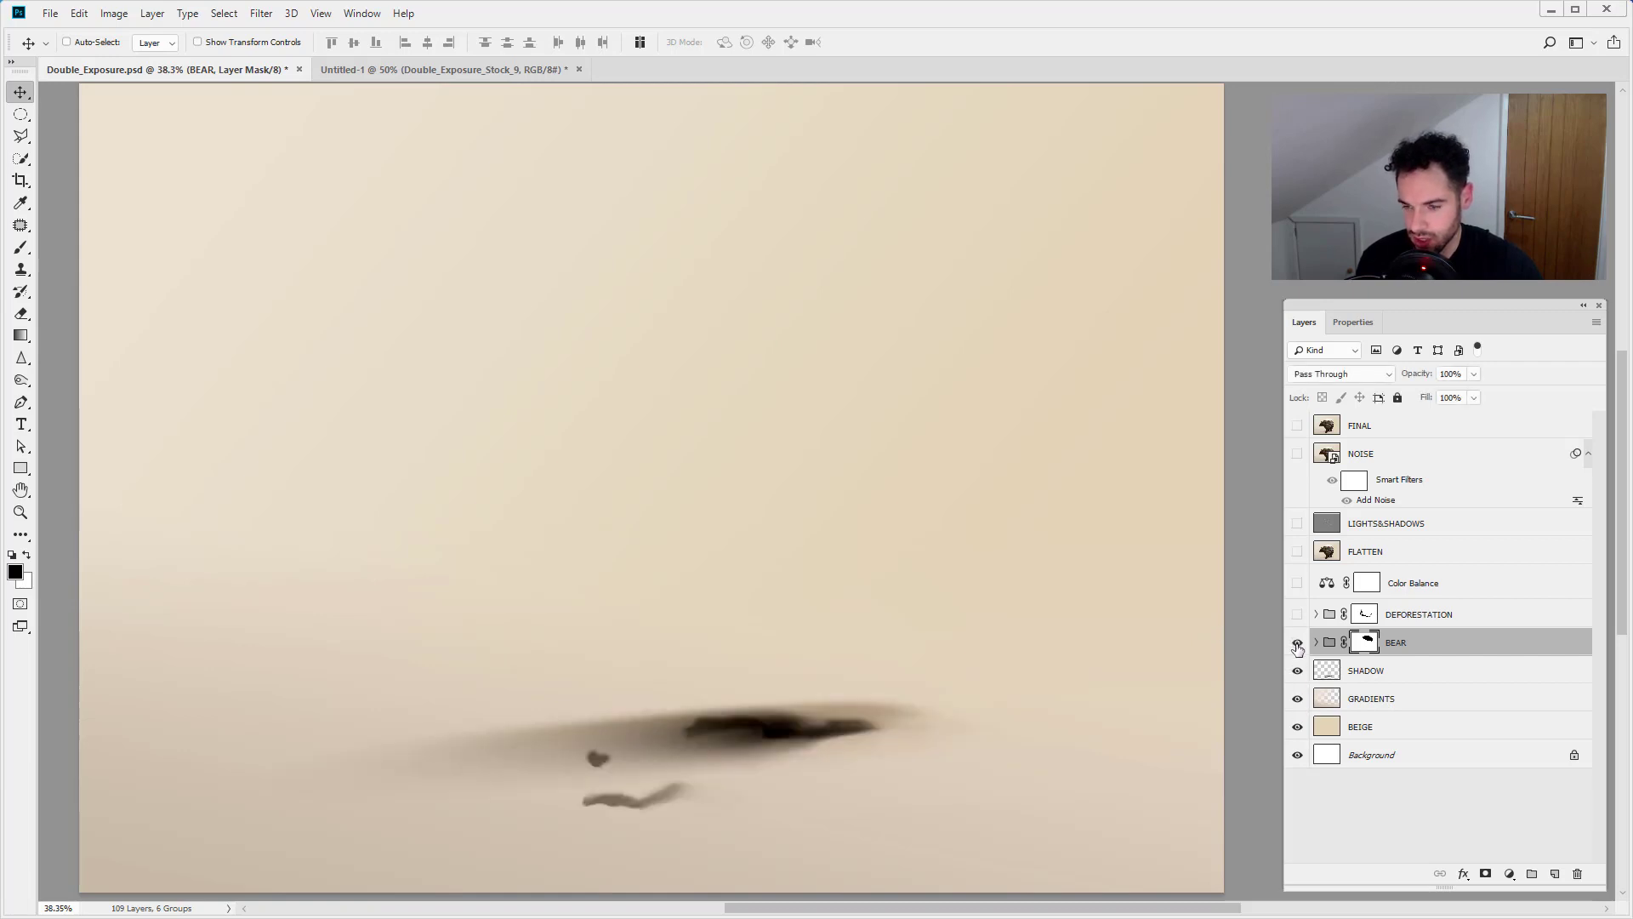
# - Disable the BEAR group's layer mask and expand the group down to its Double_Exposure_Stock_1 layers
pyautogui.rightClick(1359, 646)
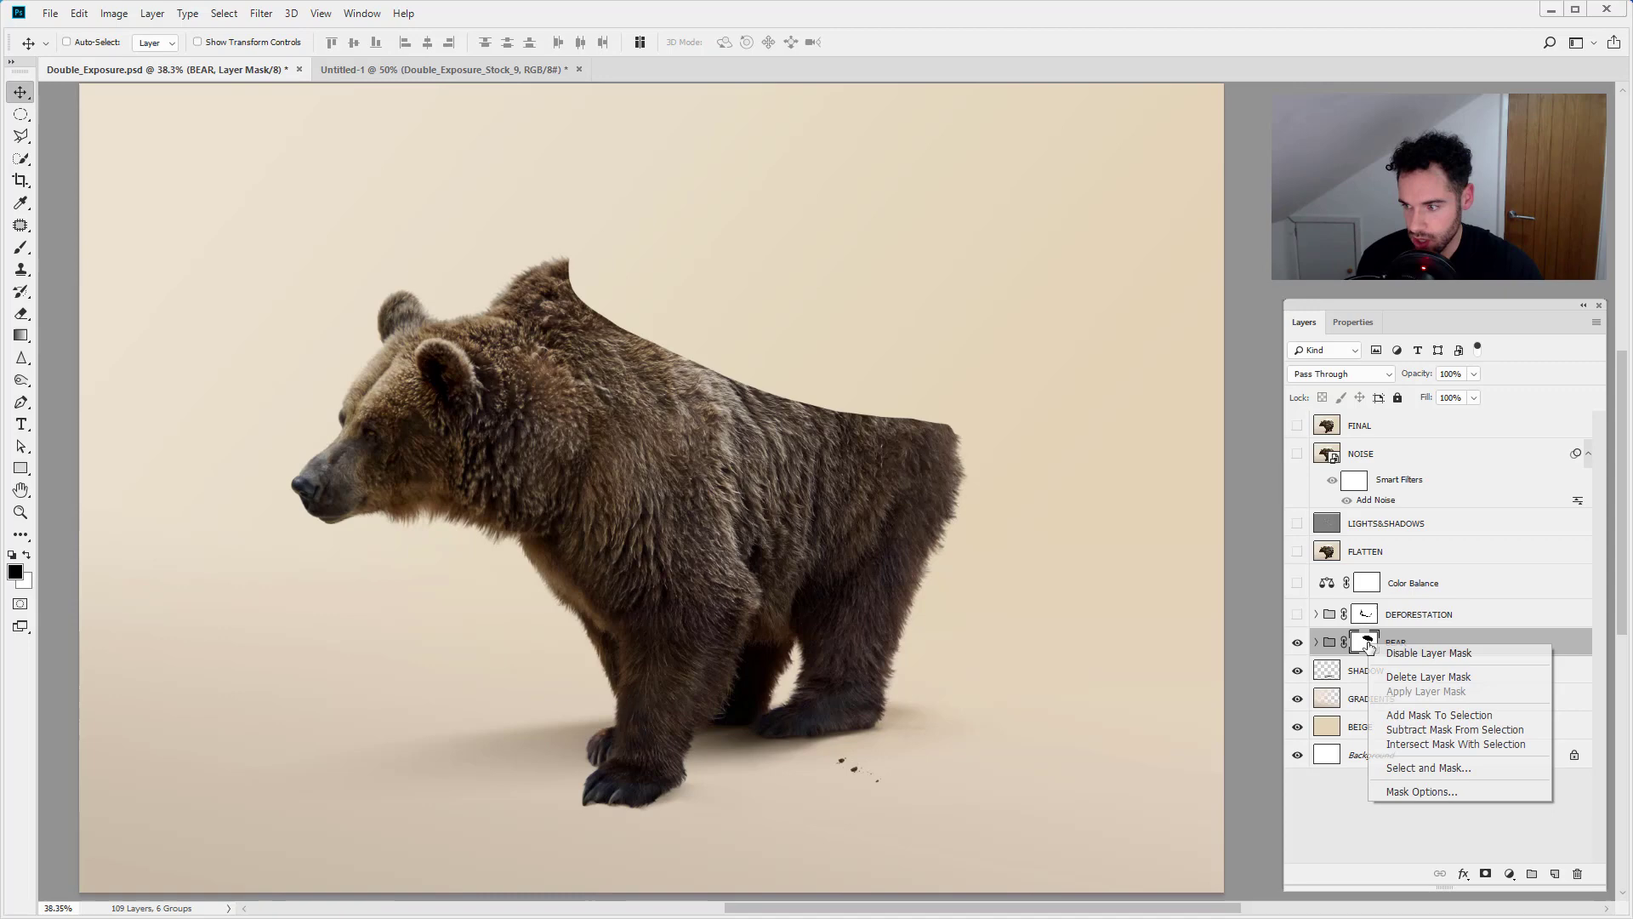
pyautogui.click(1417, 648)
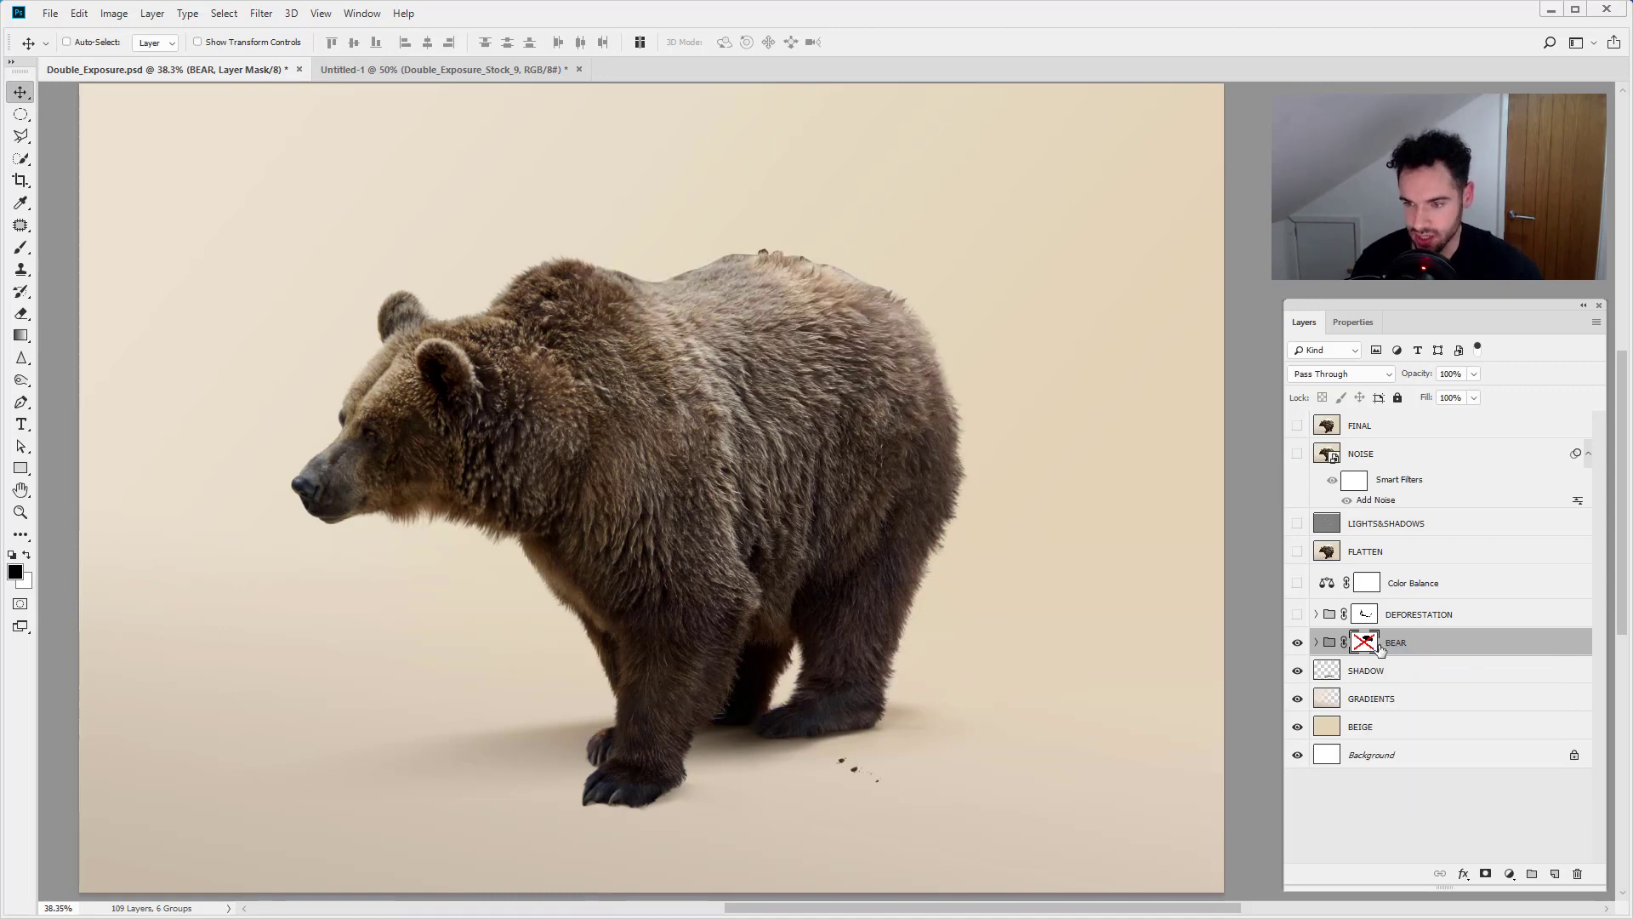
pyautogui.click(1317, 642)
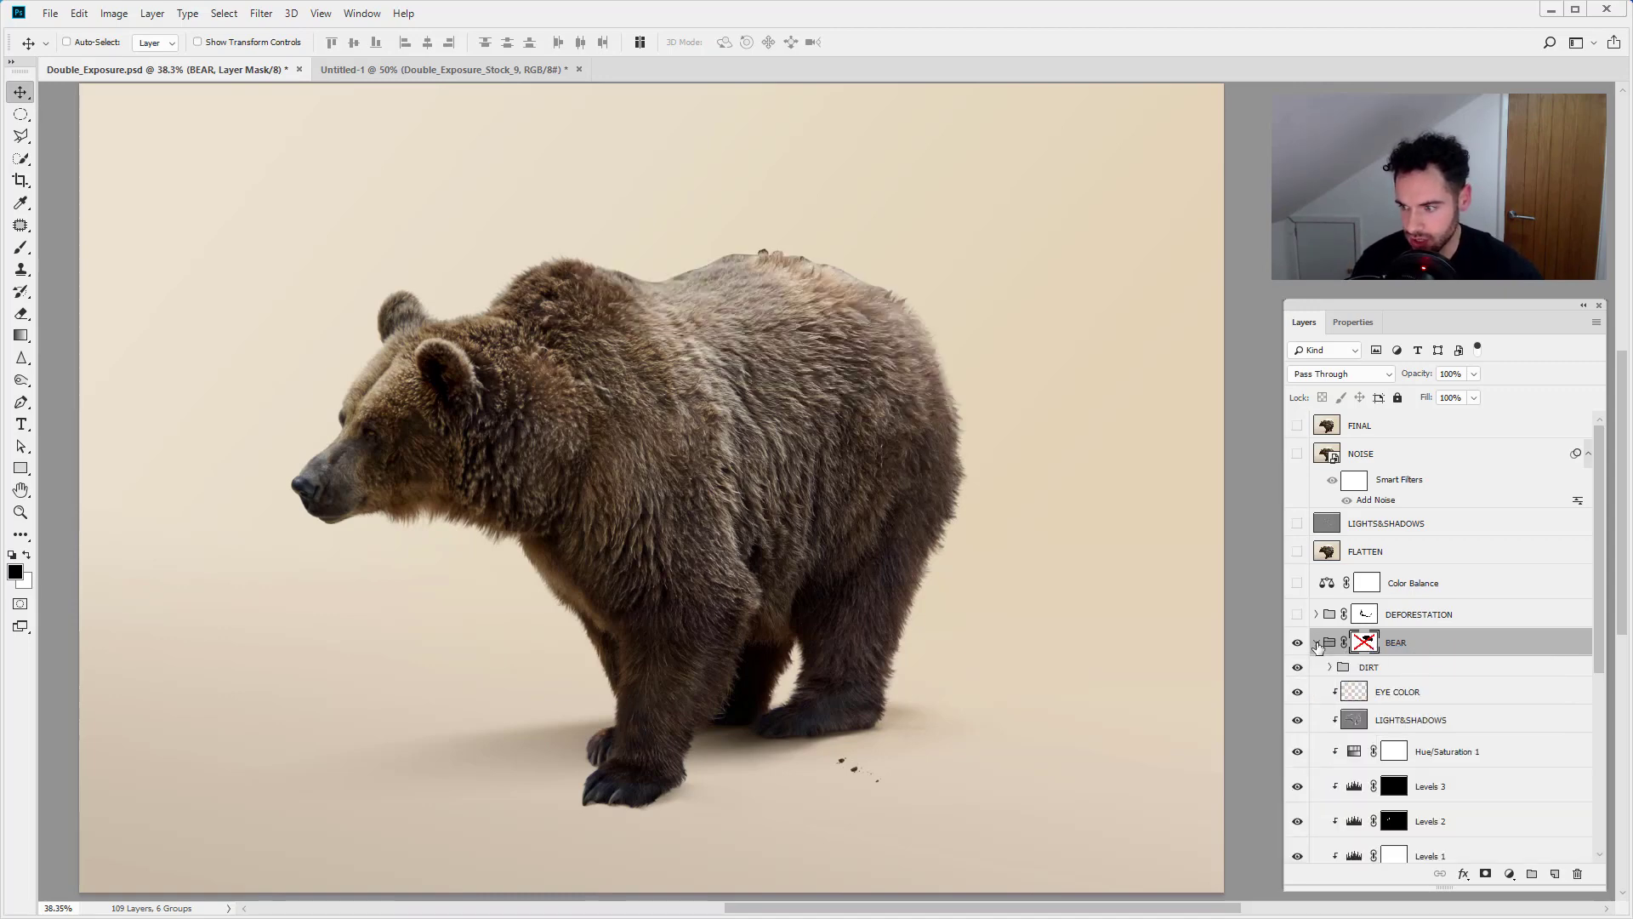
pyautogui.scroll(-5, 1352, 663)
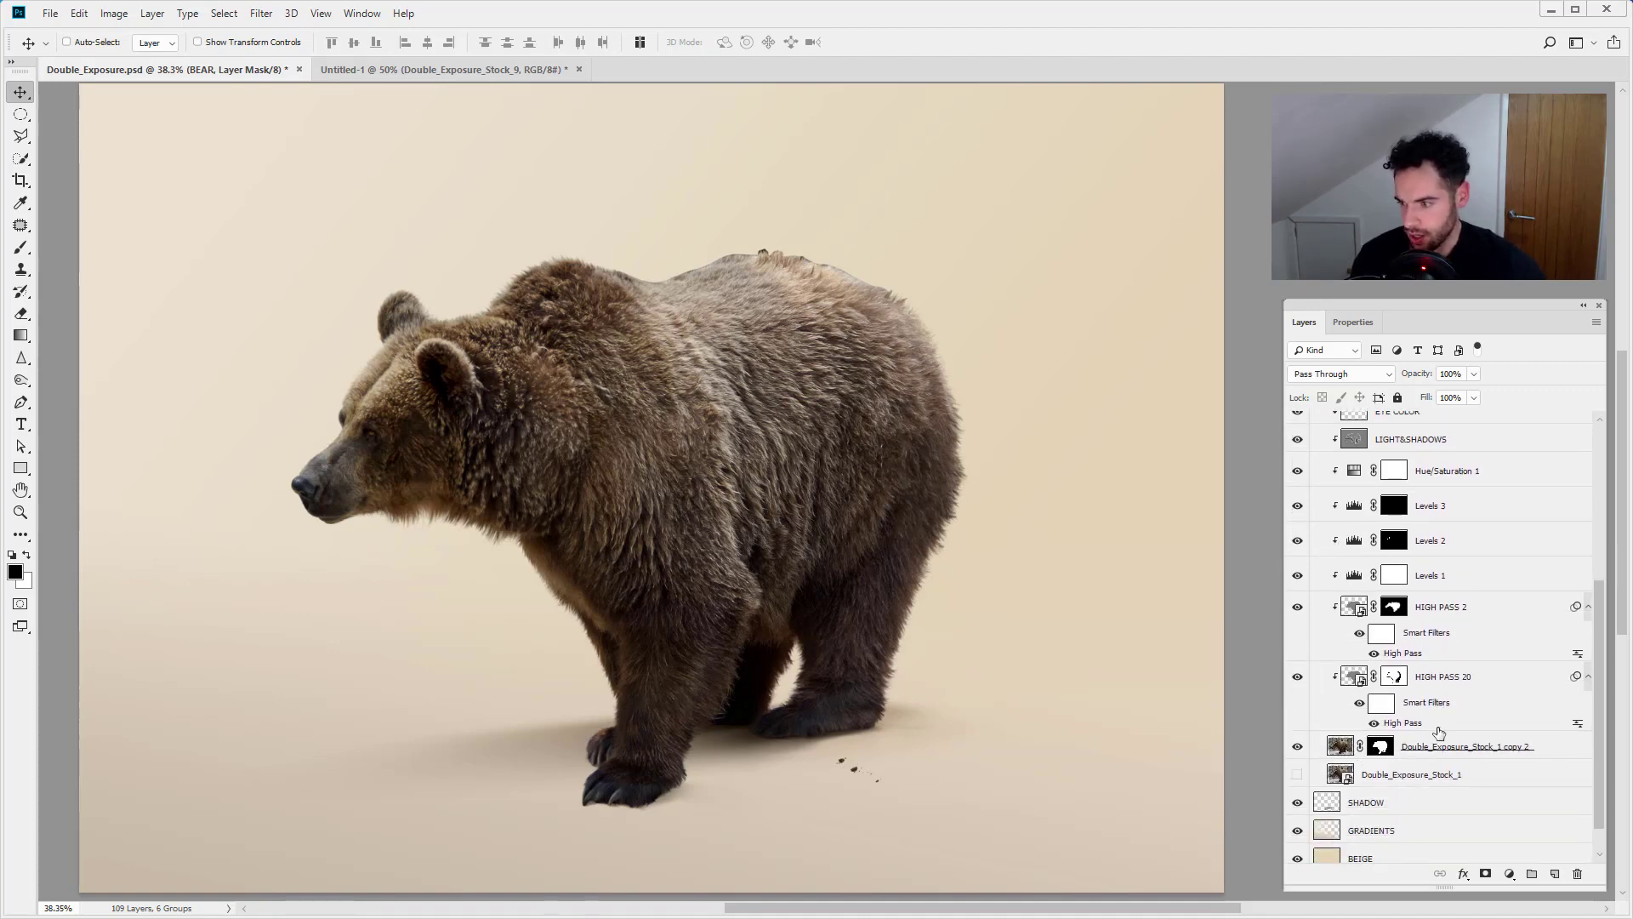
# - Preview the original bear photo on the Double_Exposure_Stock_1 layer and hide it again
pyautogui.click(1445, 775)
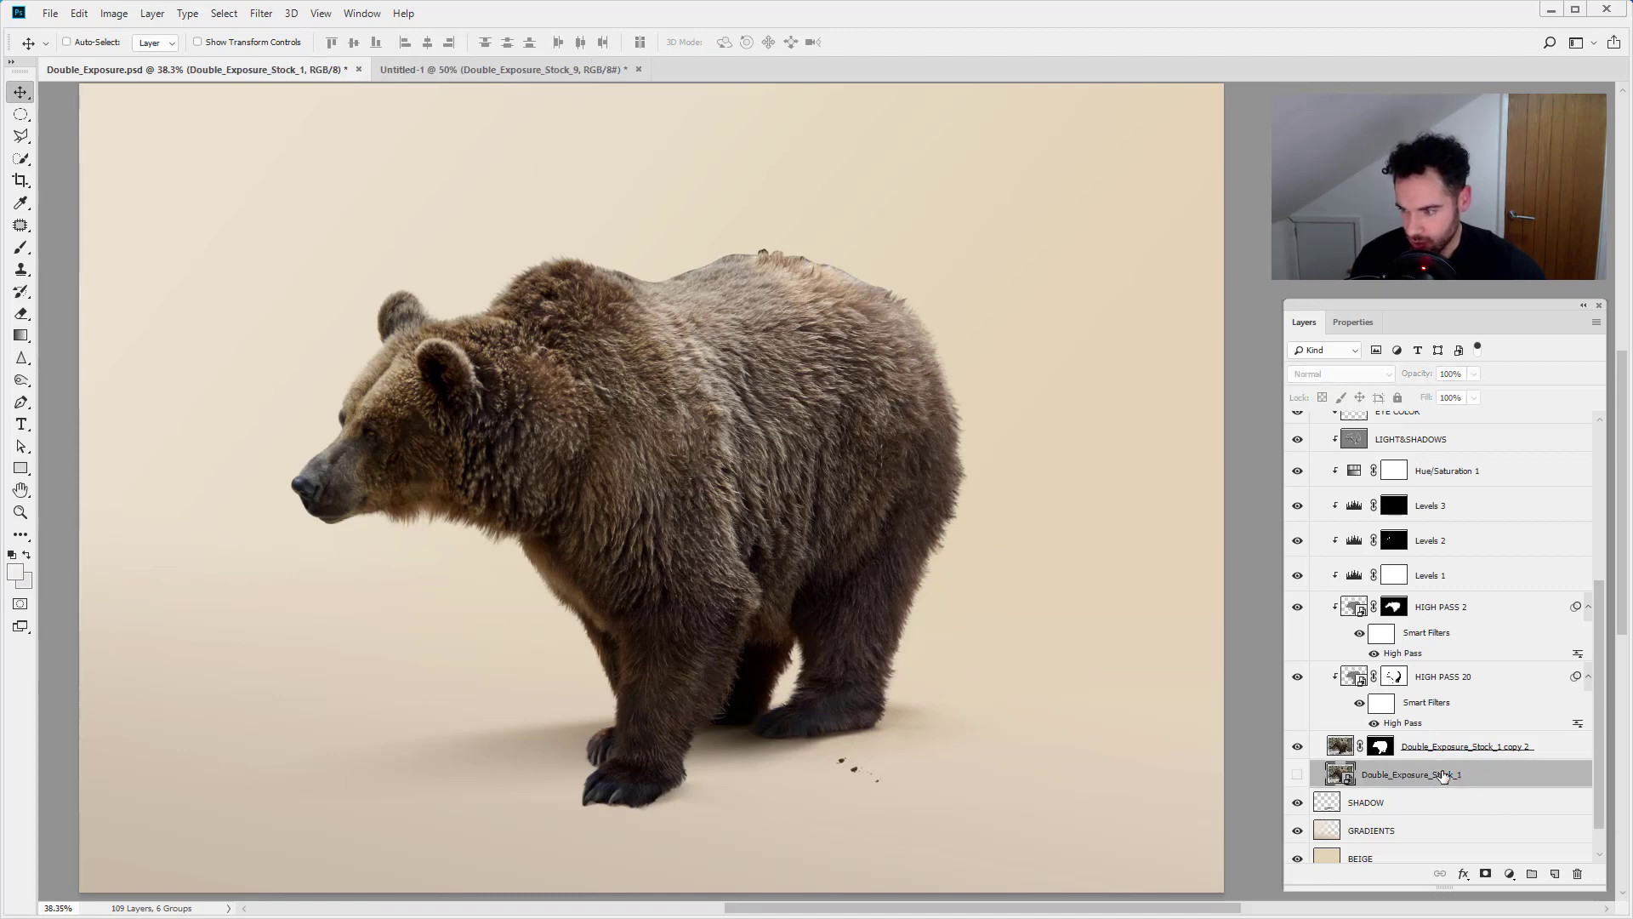
pyautogui.click(1297, 775)
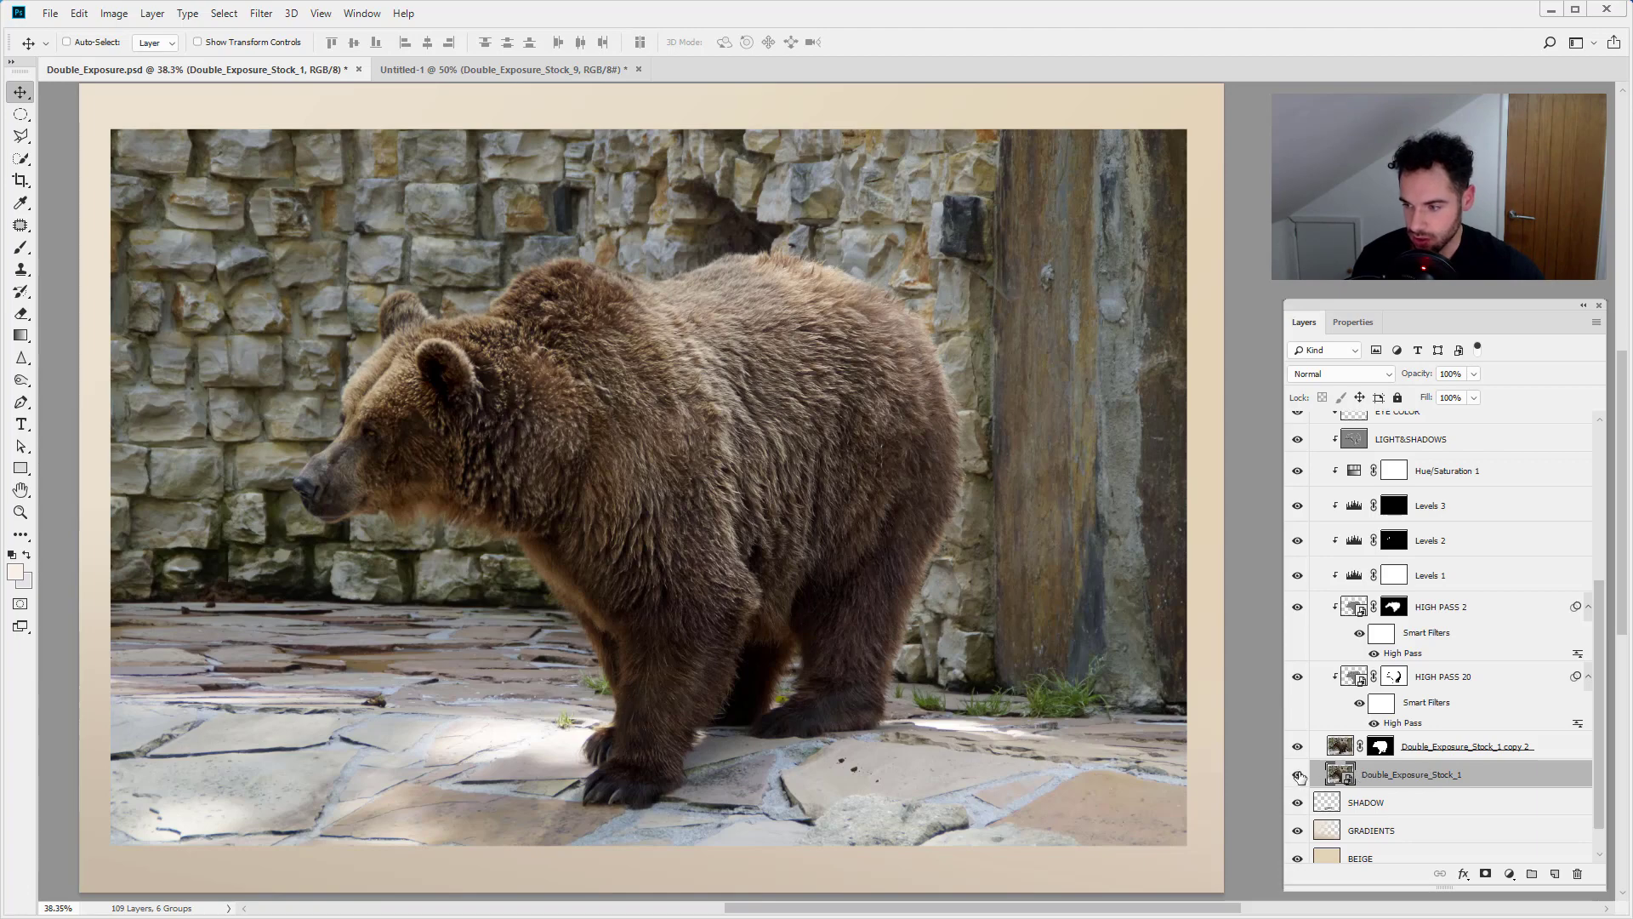
pyautogui.click(1298, 775)
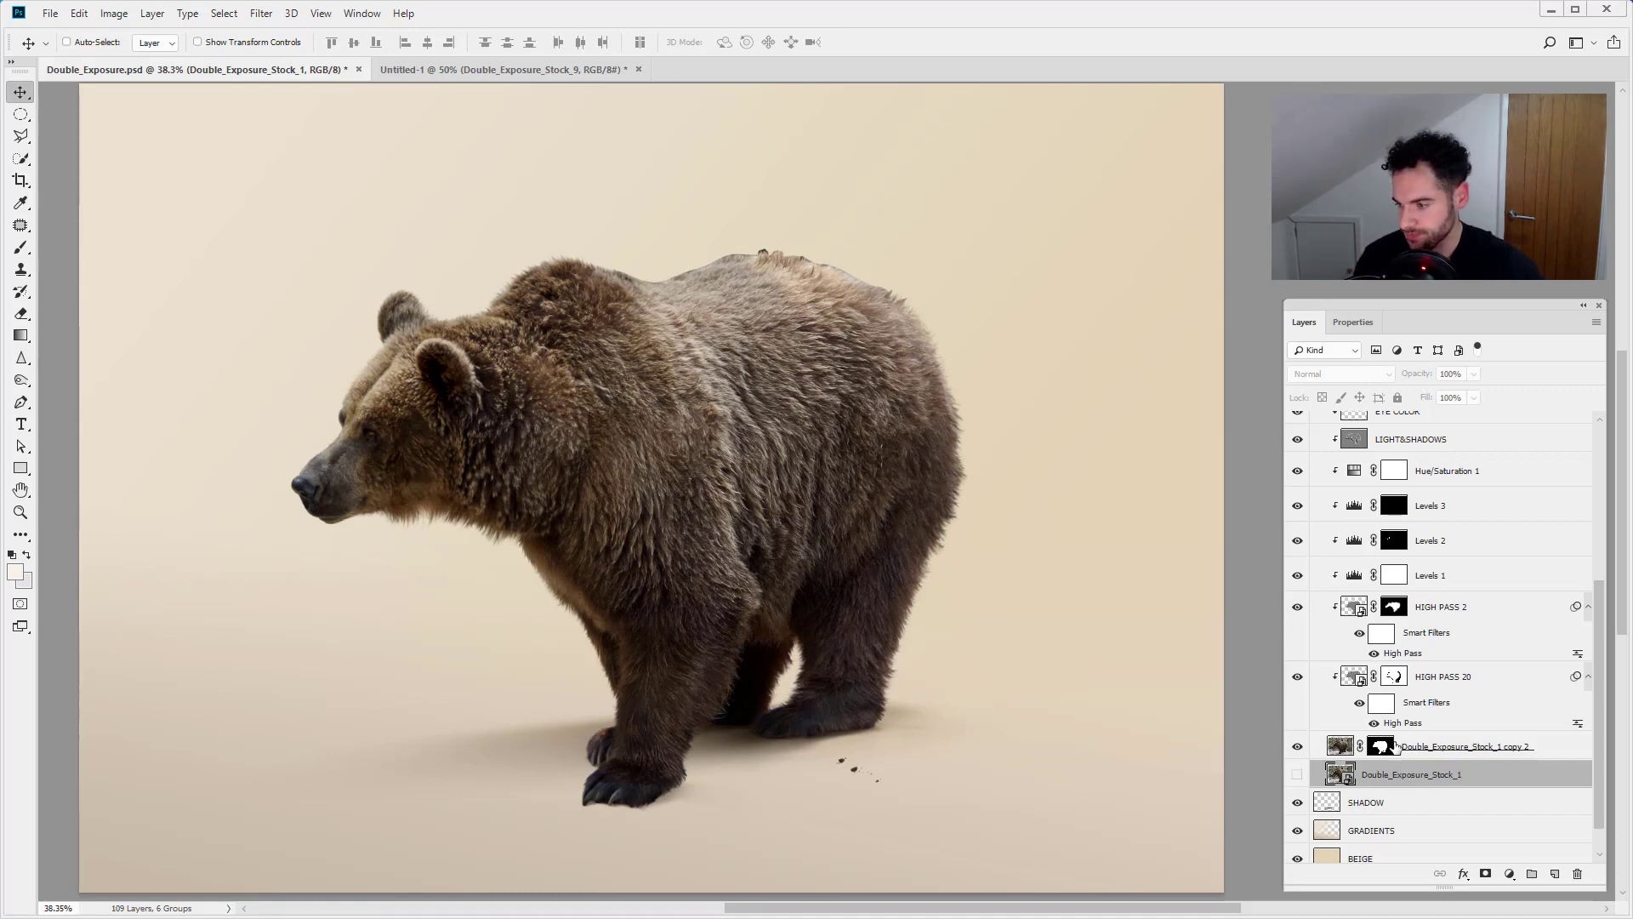
# - Disable the layer mask on Double_Exposure_Stock_1 copy 2 to view the full photo, and enable the mask again
pyautogui.rightClick(1379, 748)
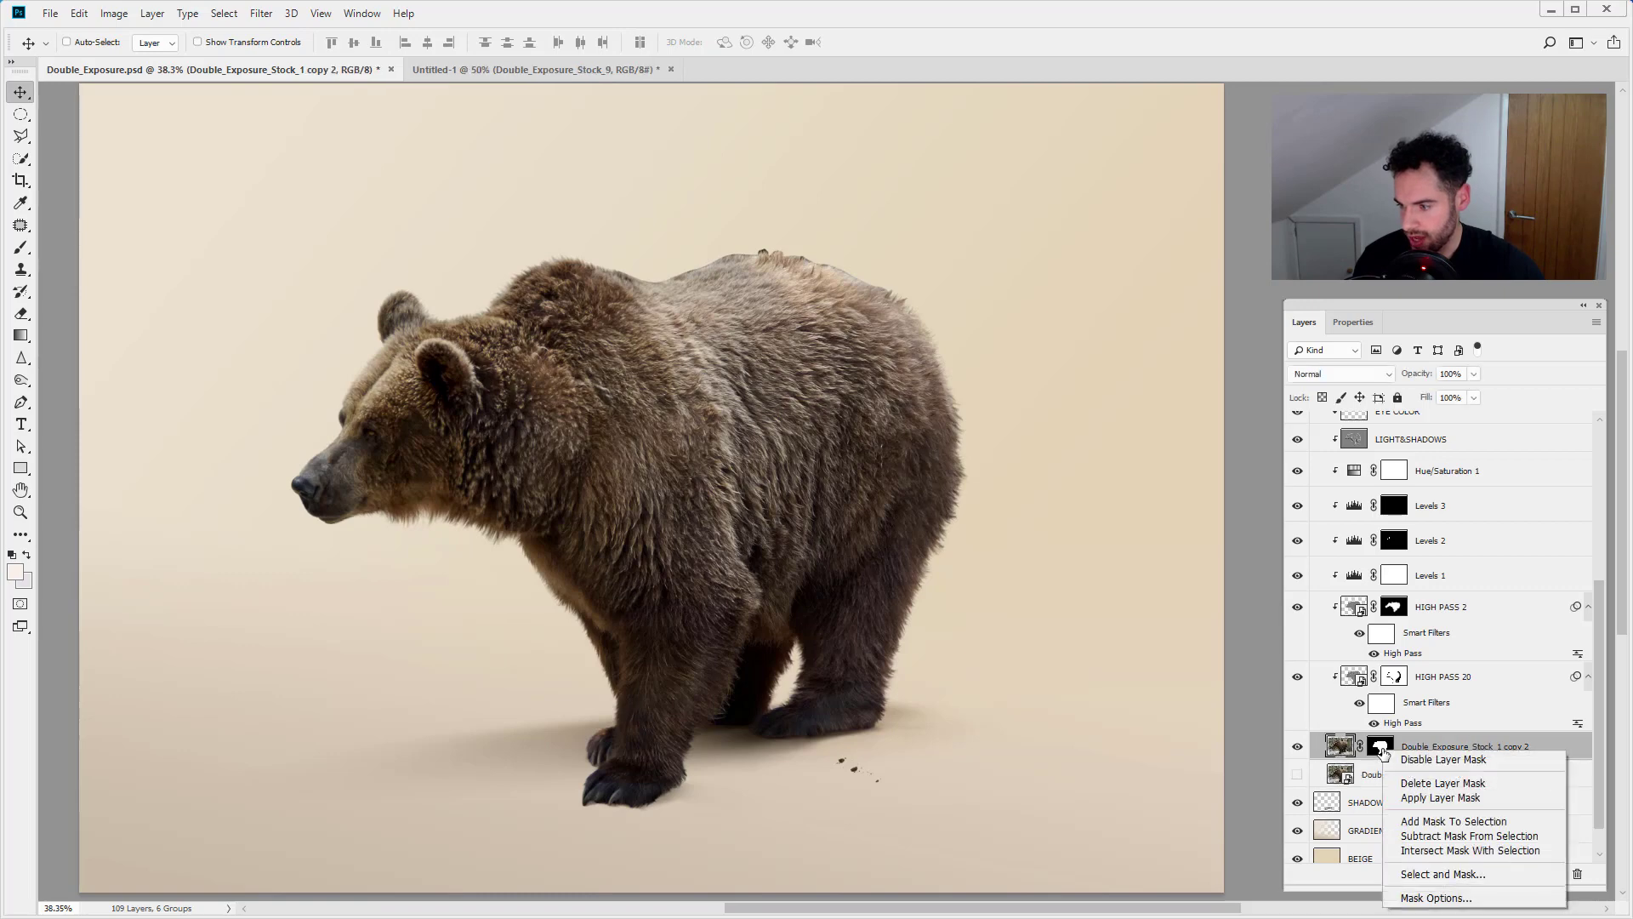
pyautogui.click(1396, 758)
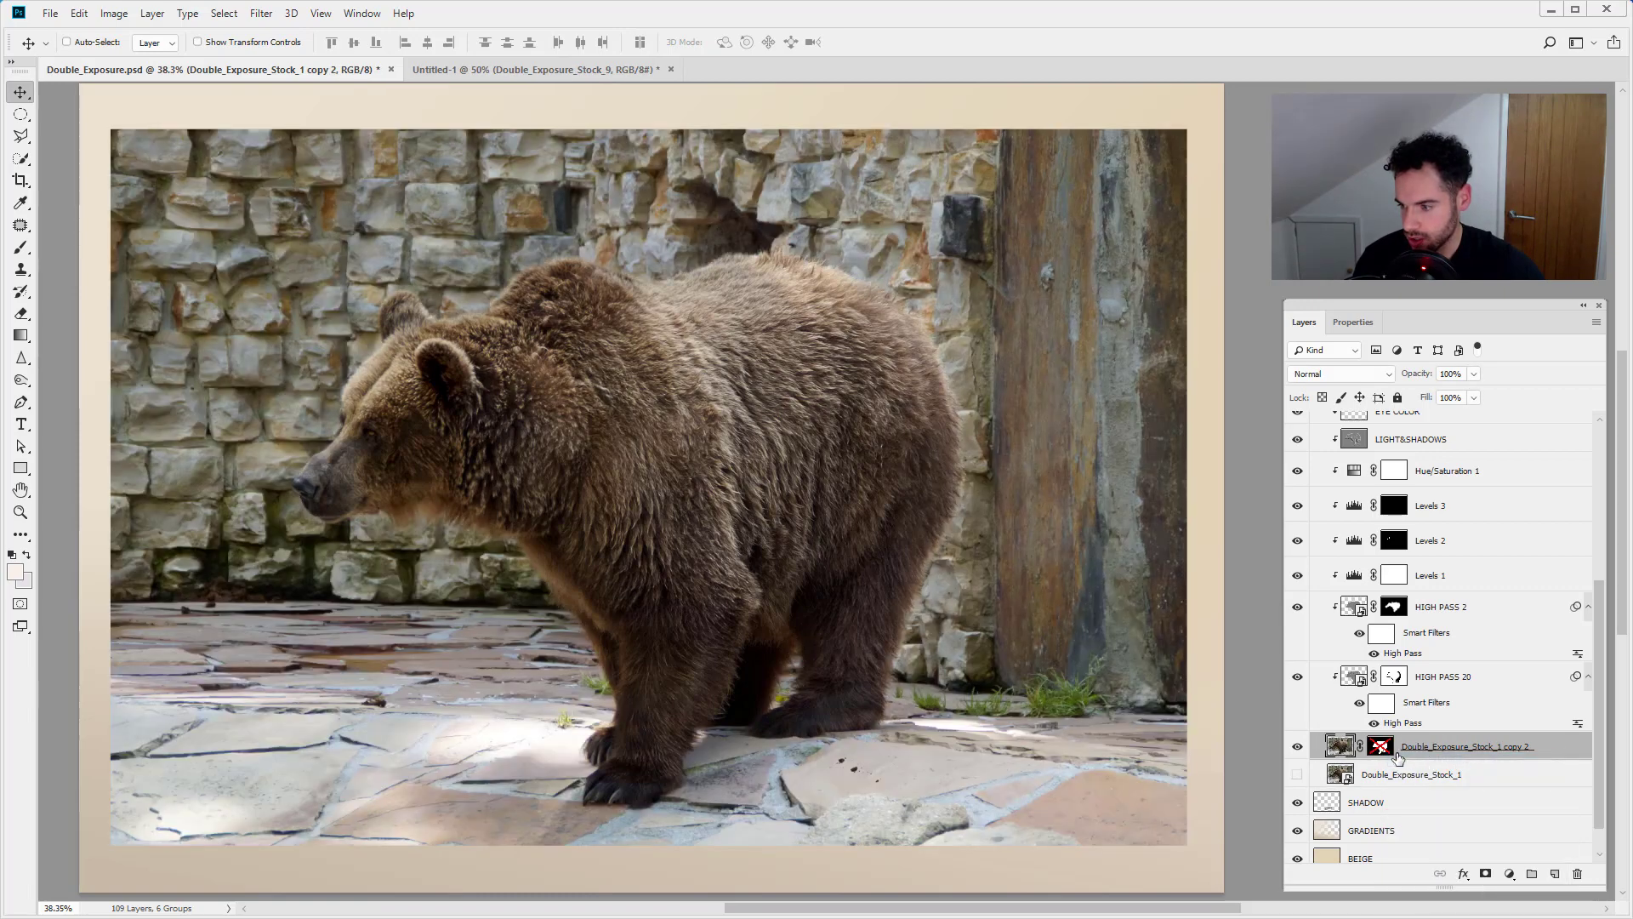
pyautogui.rightClick(1380, 748)
pyautogui.click(1399, 757)
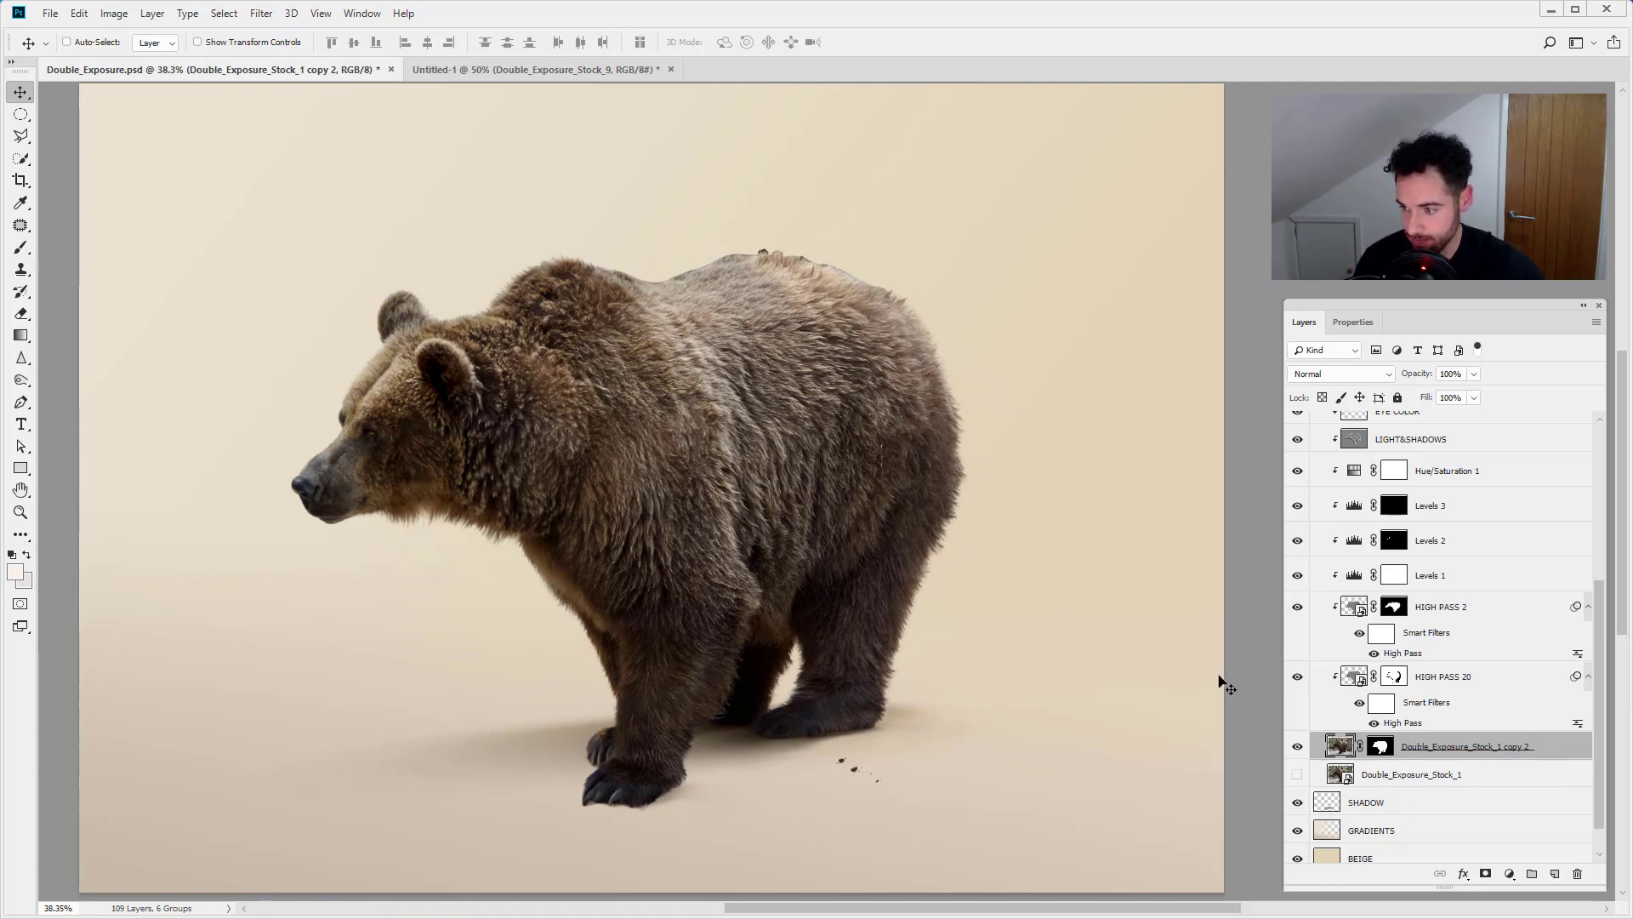
# - Hide HIGH PASS 20, HIGH PASS 2, Levels 1 to 3, Hue/Saturation 1, LIGHT&SHADOWS and EYE COLOR in the BEAR group
pyautogui.moveTo(1297, 677); pyautogui.dragTo(1298, 472)
pyautogui.scroll(-1, 1322, 537)
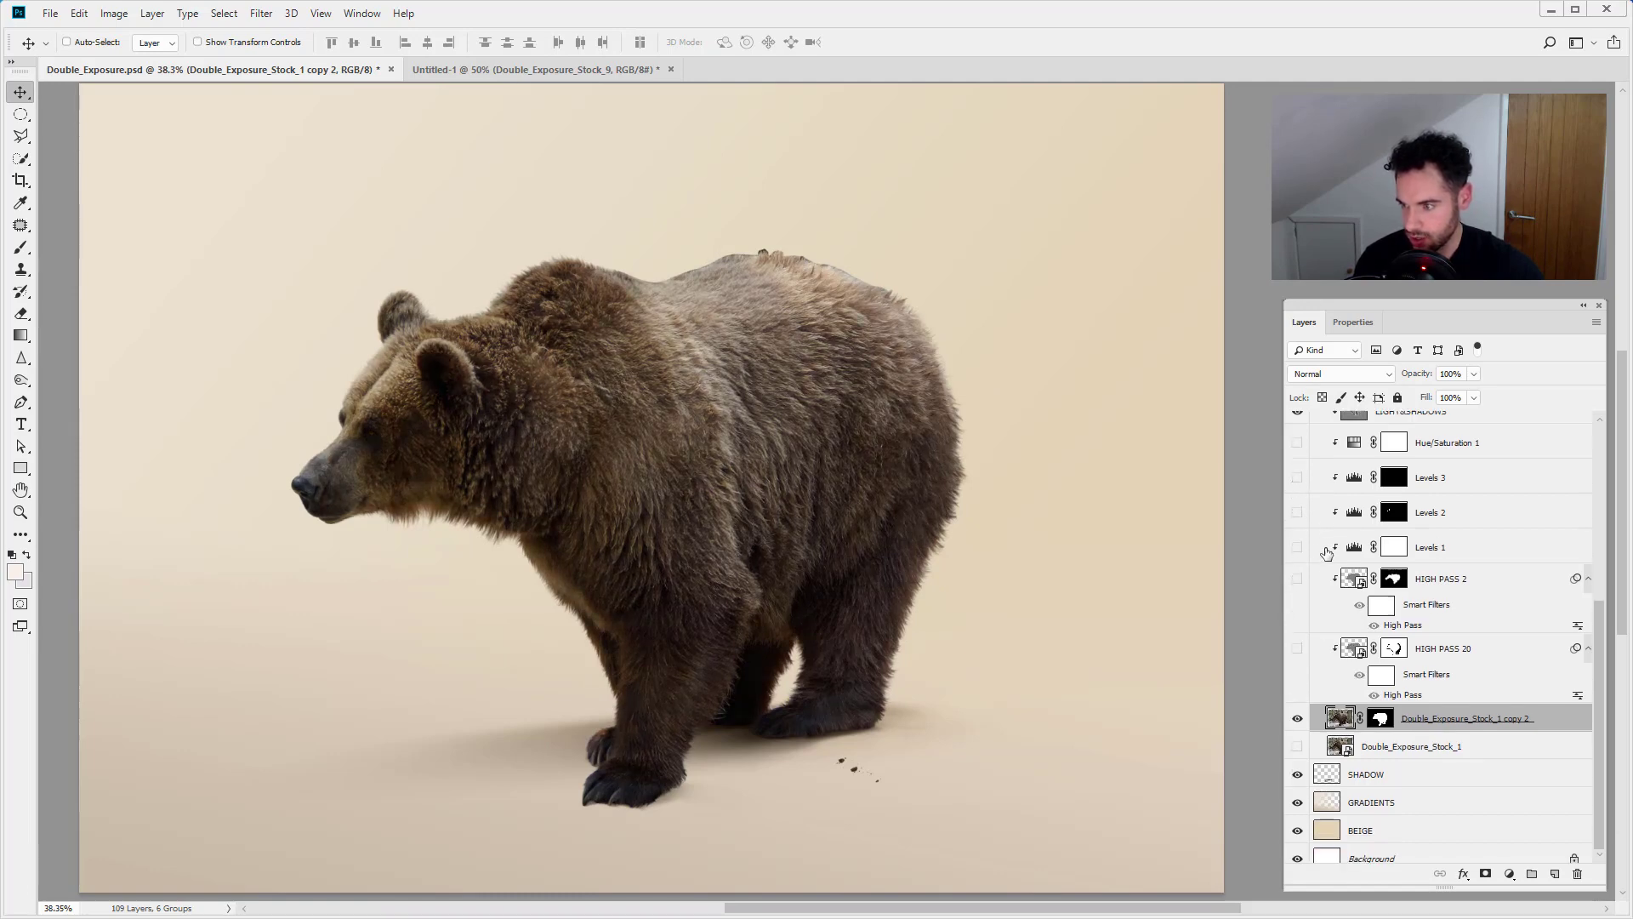
pyautogui.scroll(1, 1314, 612)
pyautogui.scroll(-1, 1314, 612)
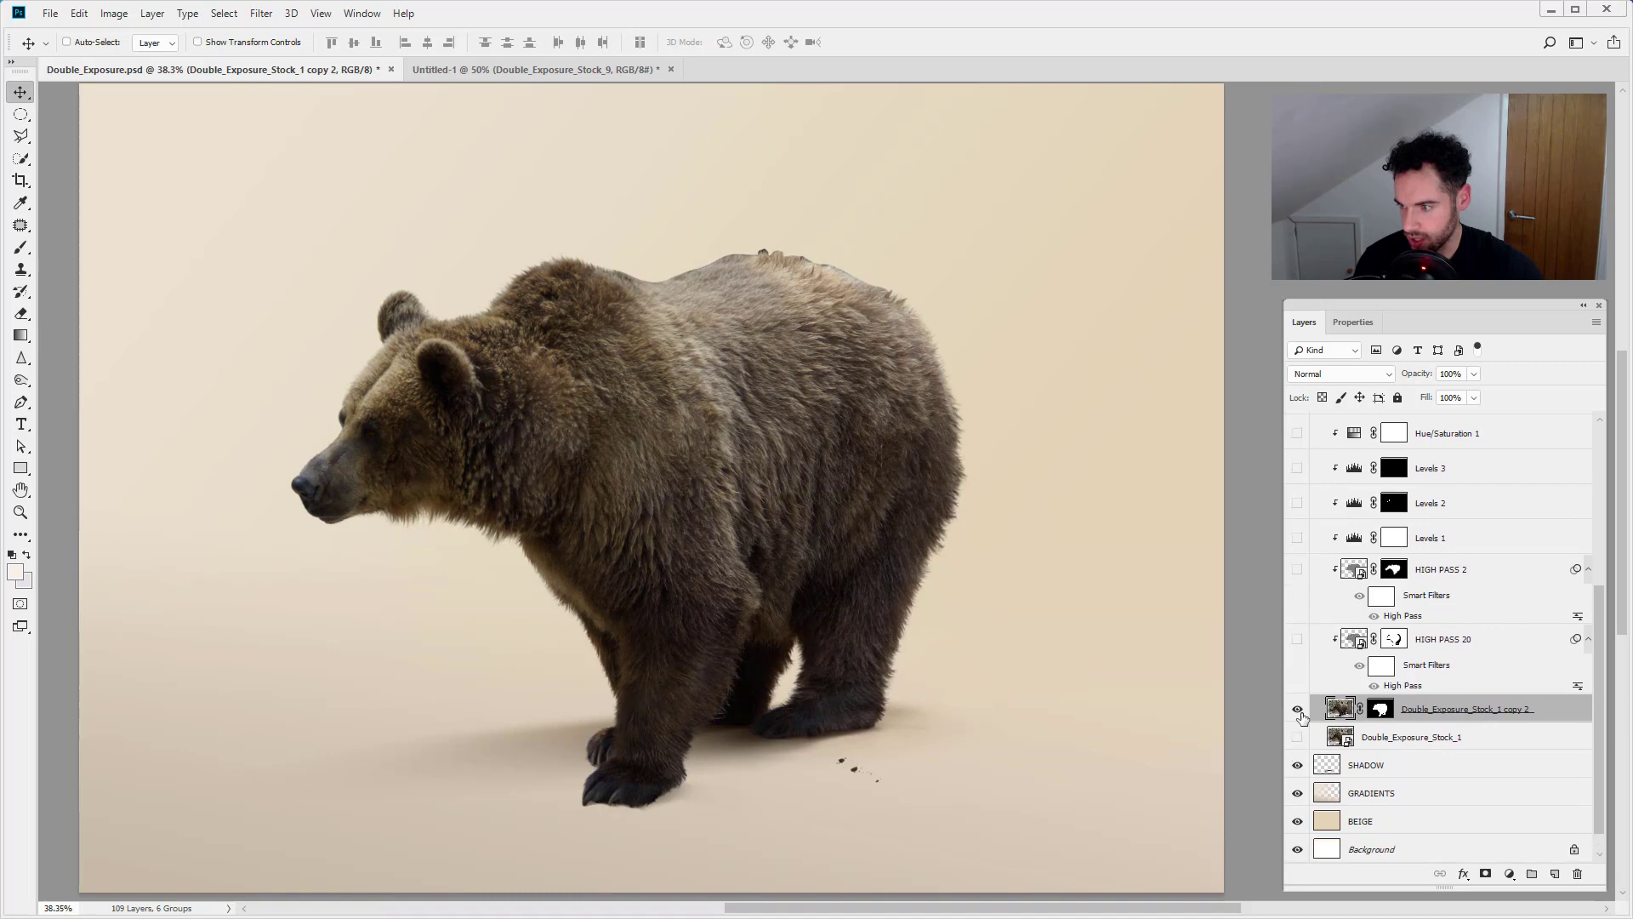
pyautogui.scroll(4, 1303, 714)
pyautogui.scroll(3, 1302, 715)
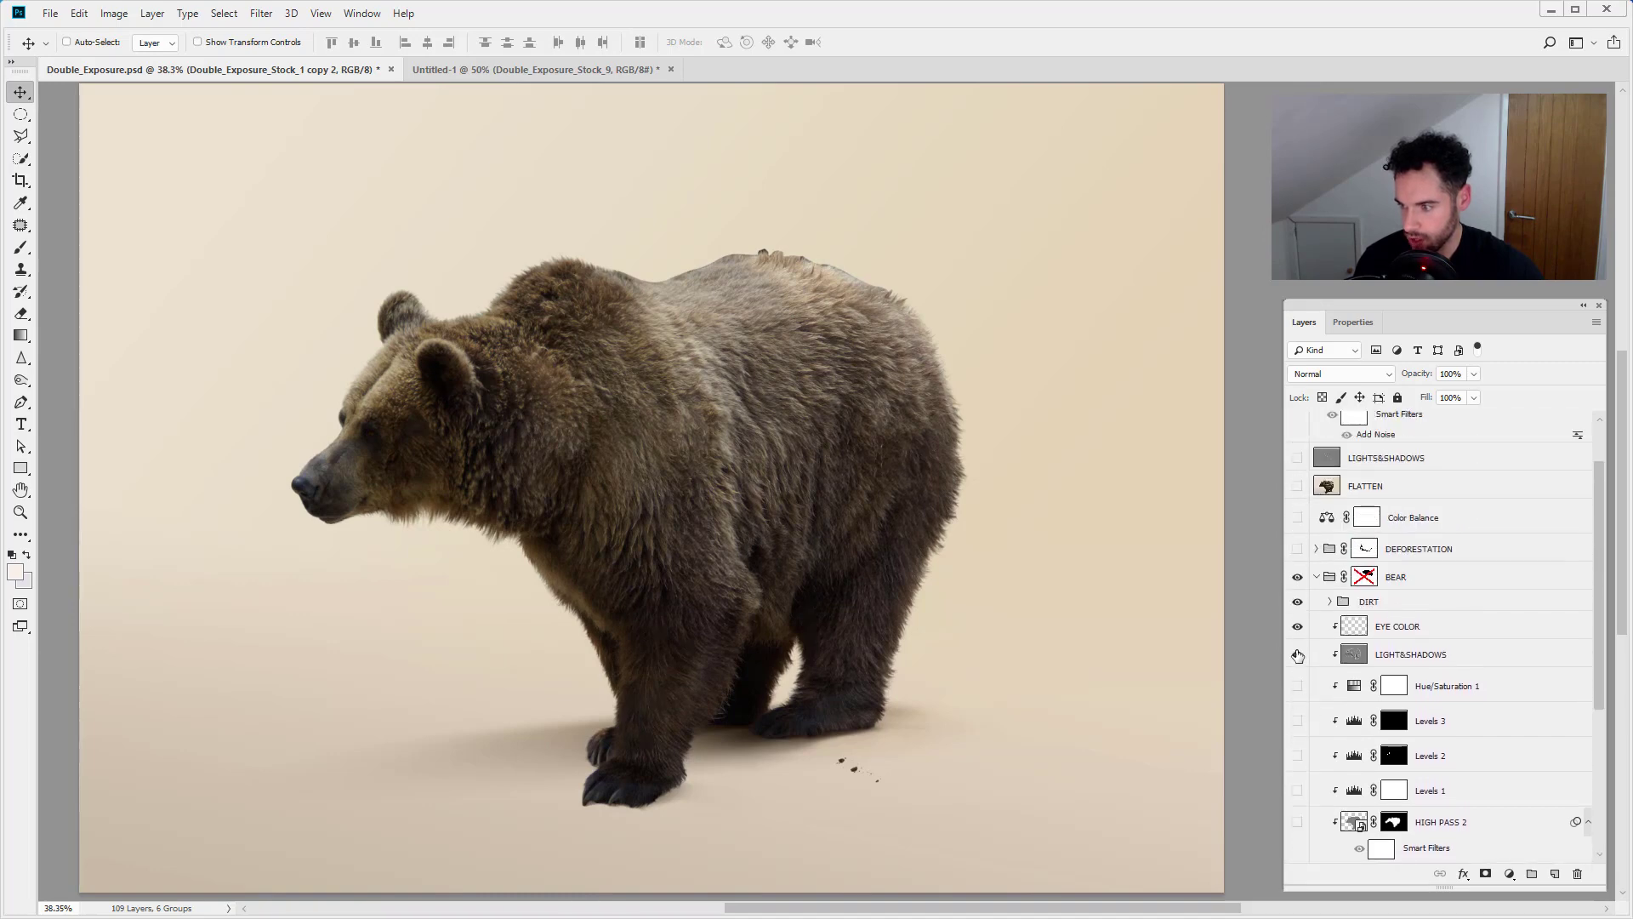
pyautogui.click(1298, 655)
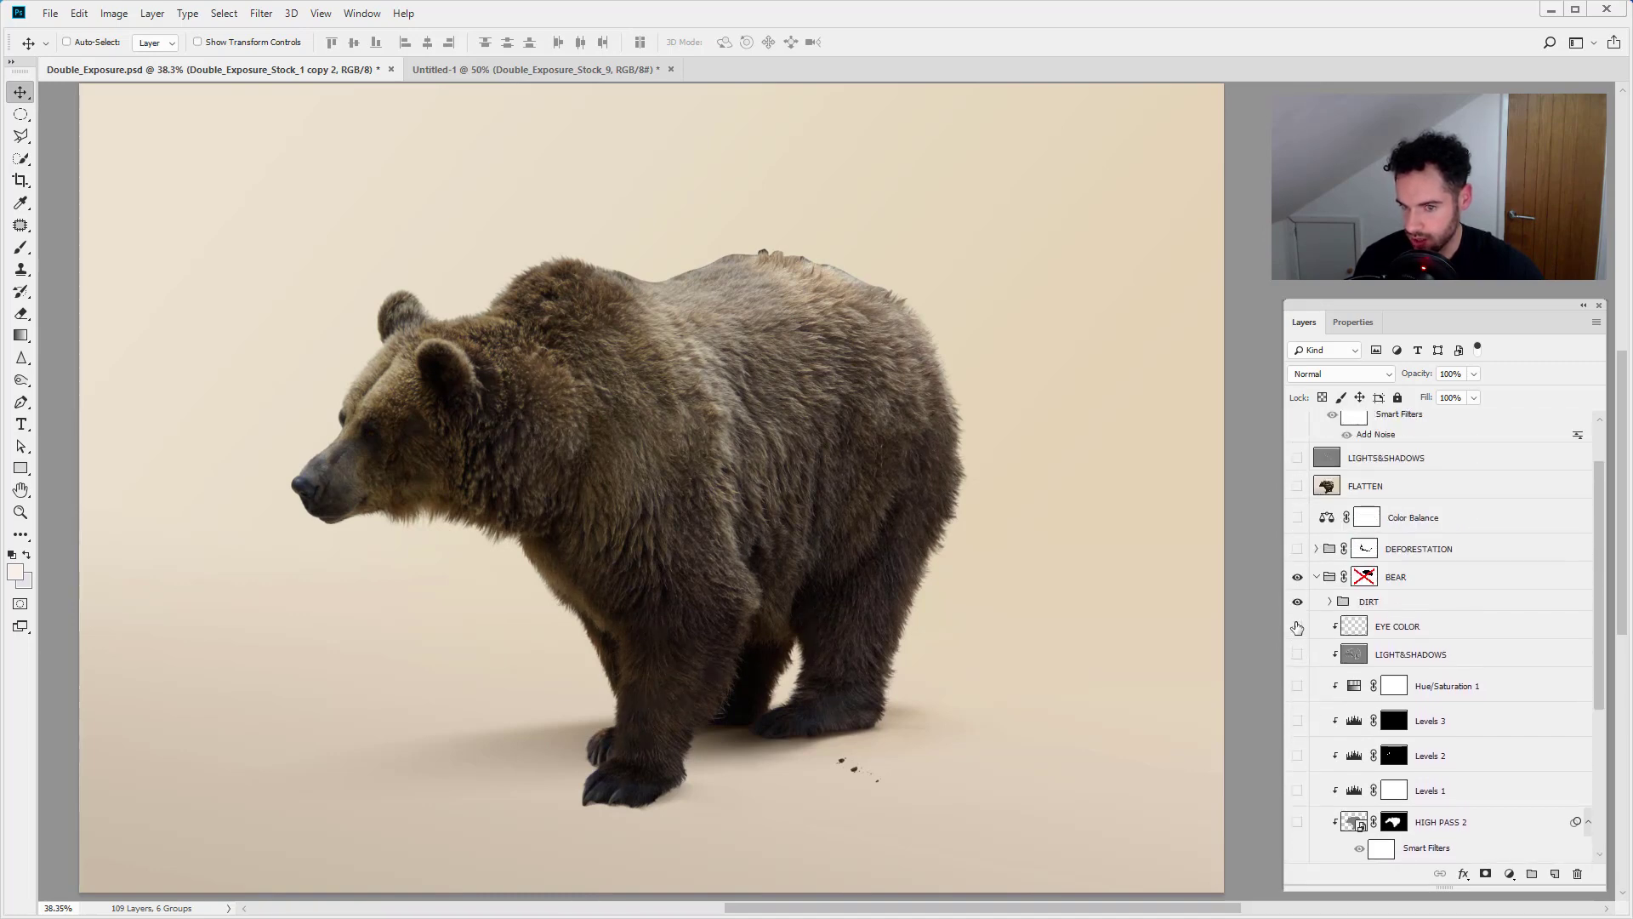
pyautogui.click(1297, 627)
# - Show the HIGH PASS 20 layer and compare the bear's fur up close with and without it, leaving it visible
pyautogui.scroll(-6, 1302, 680)
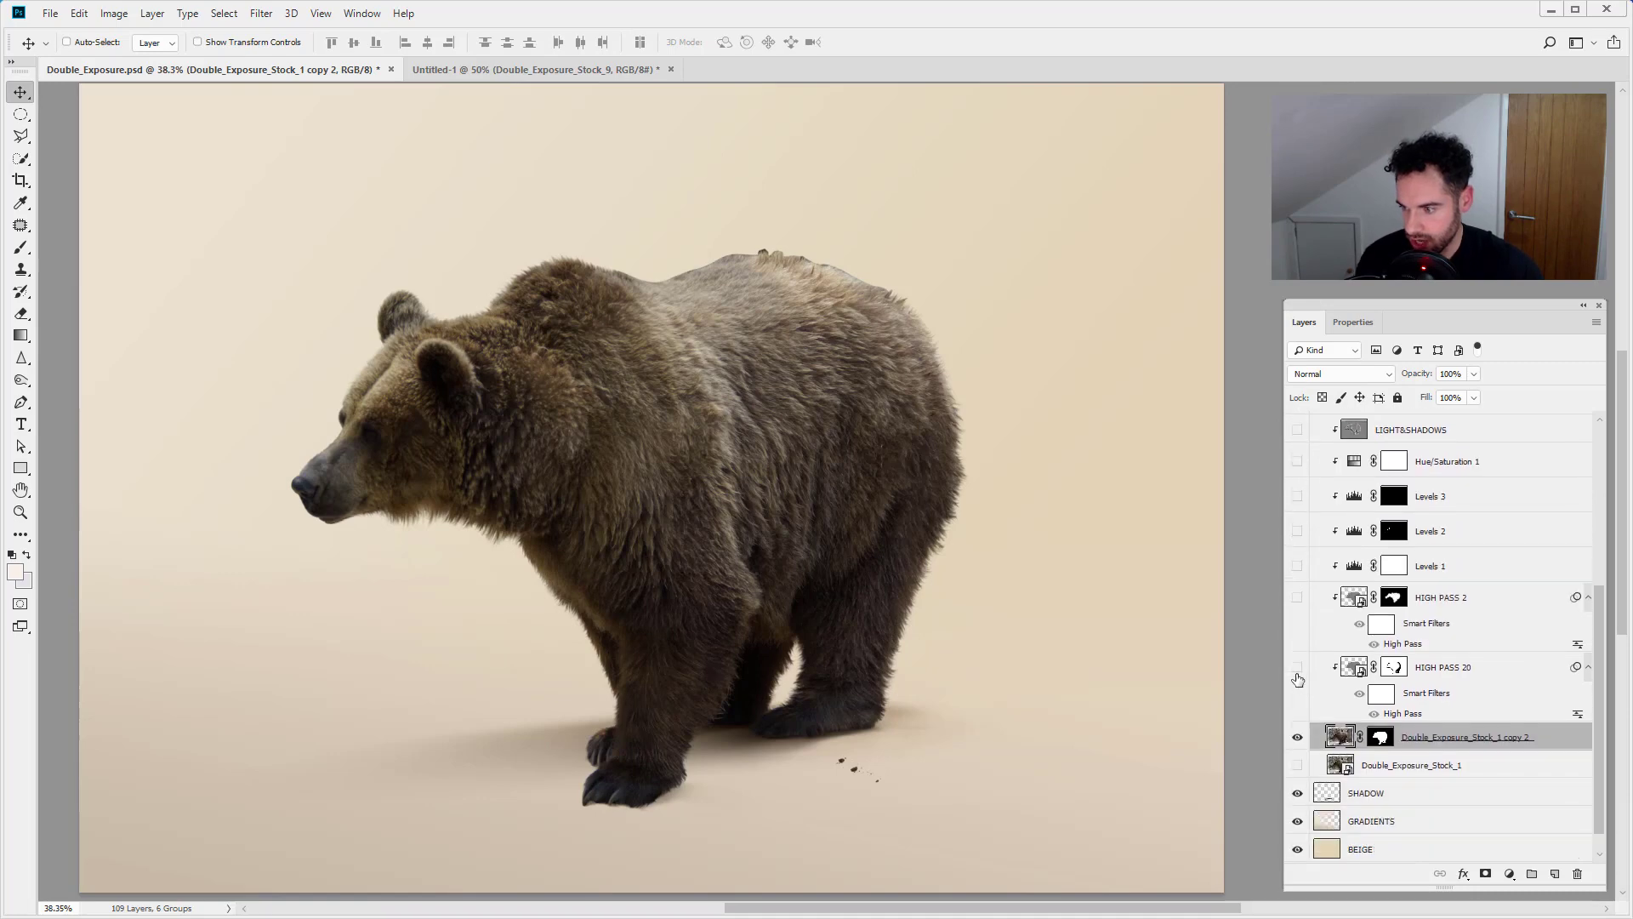
pyautogui.click(1298, 668)
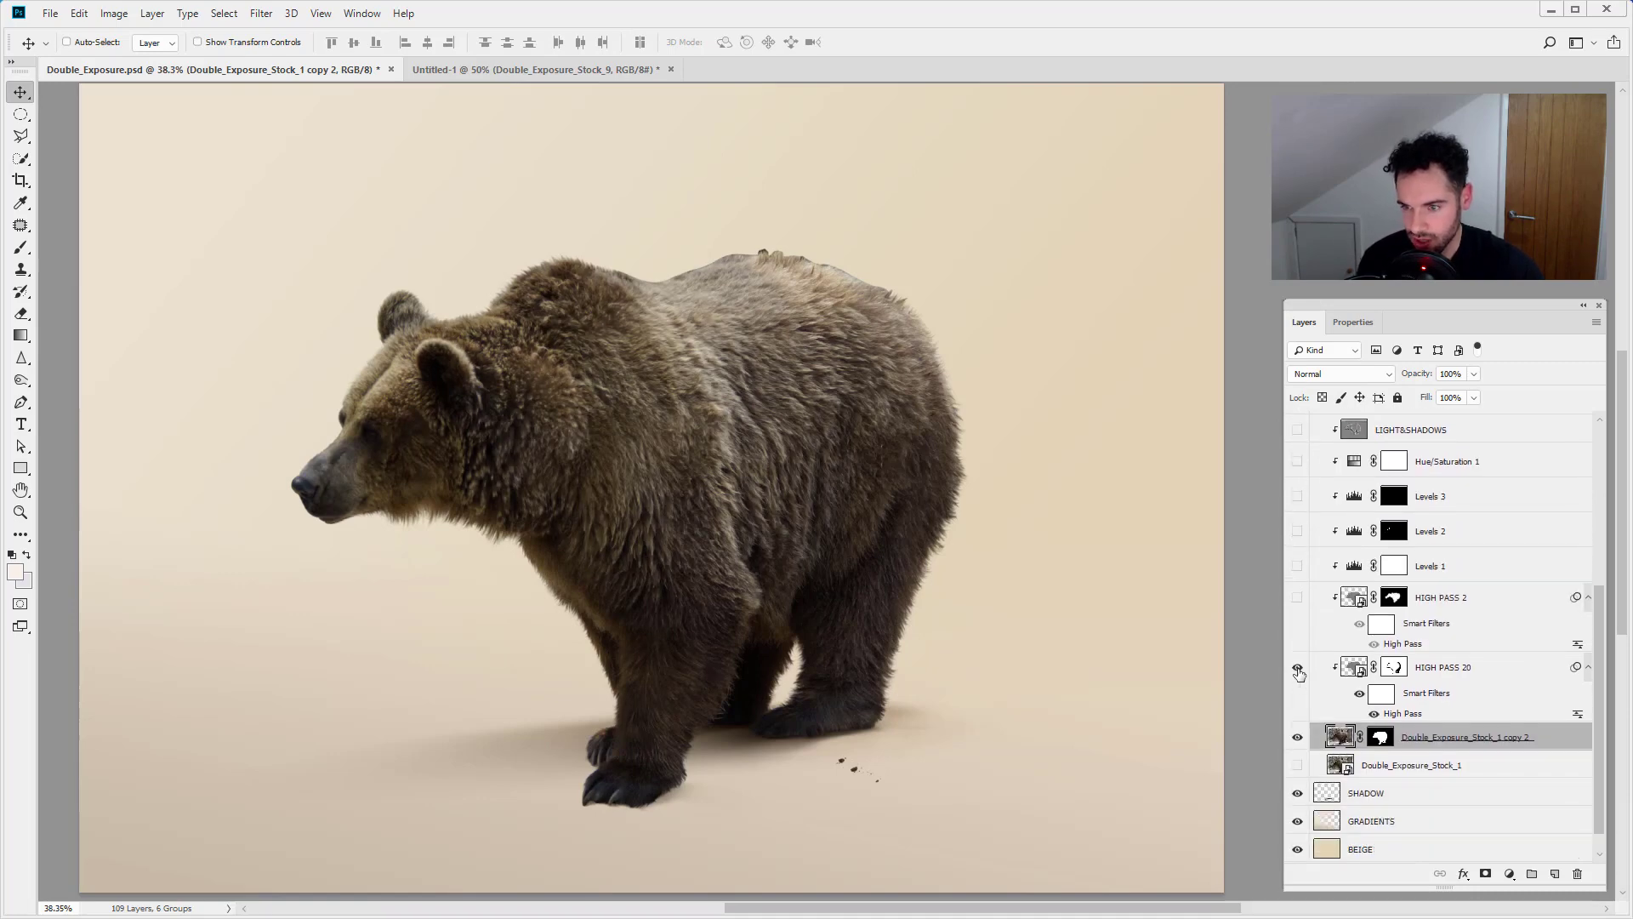
pyautogui.click(20, 511)
pyautogui.click(823, 486)
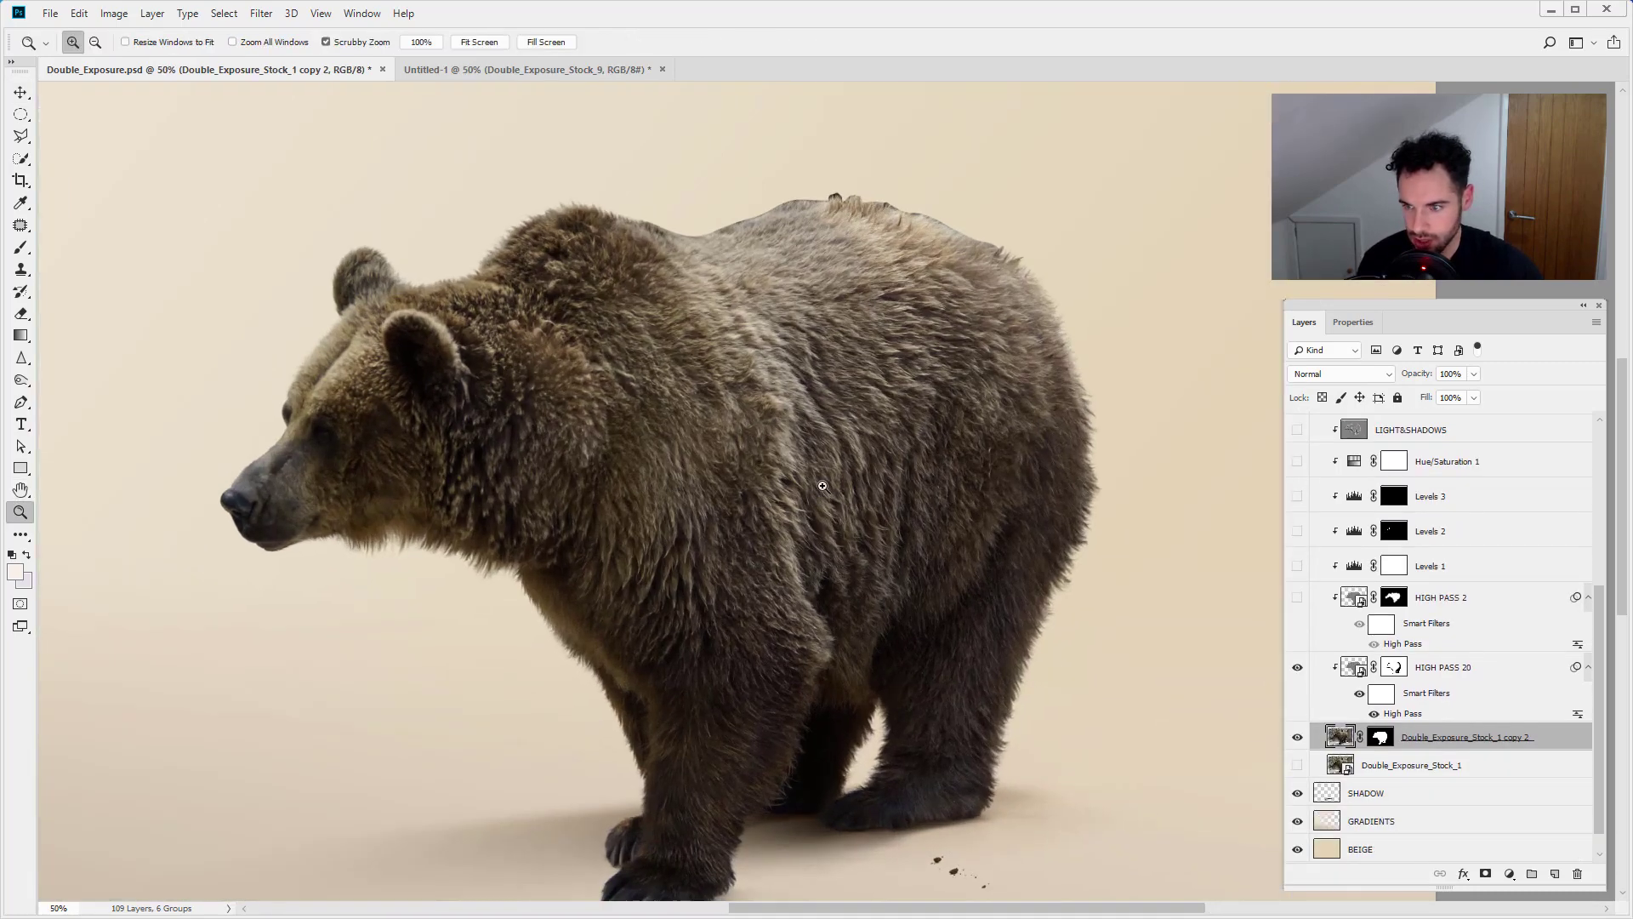
pyautogui.click(854, 534)
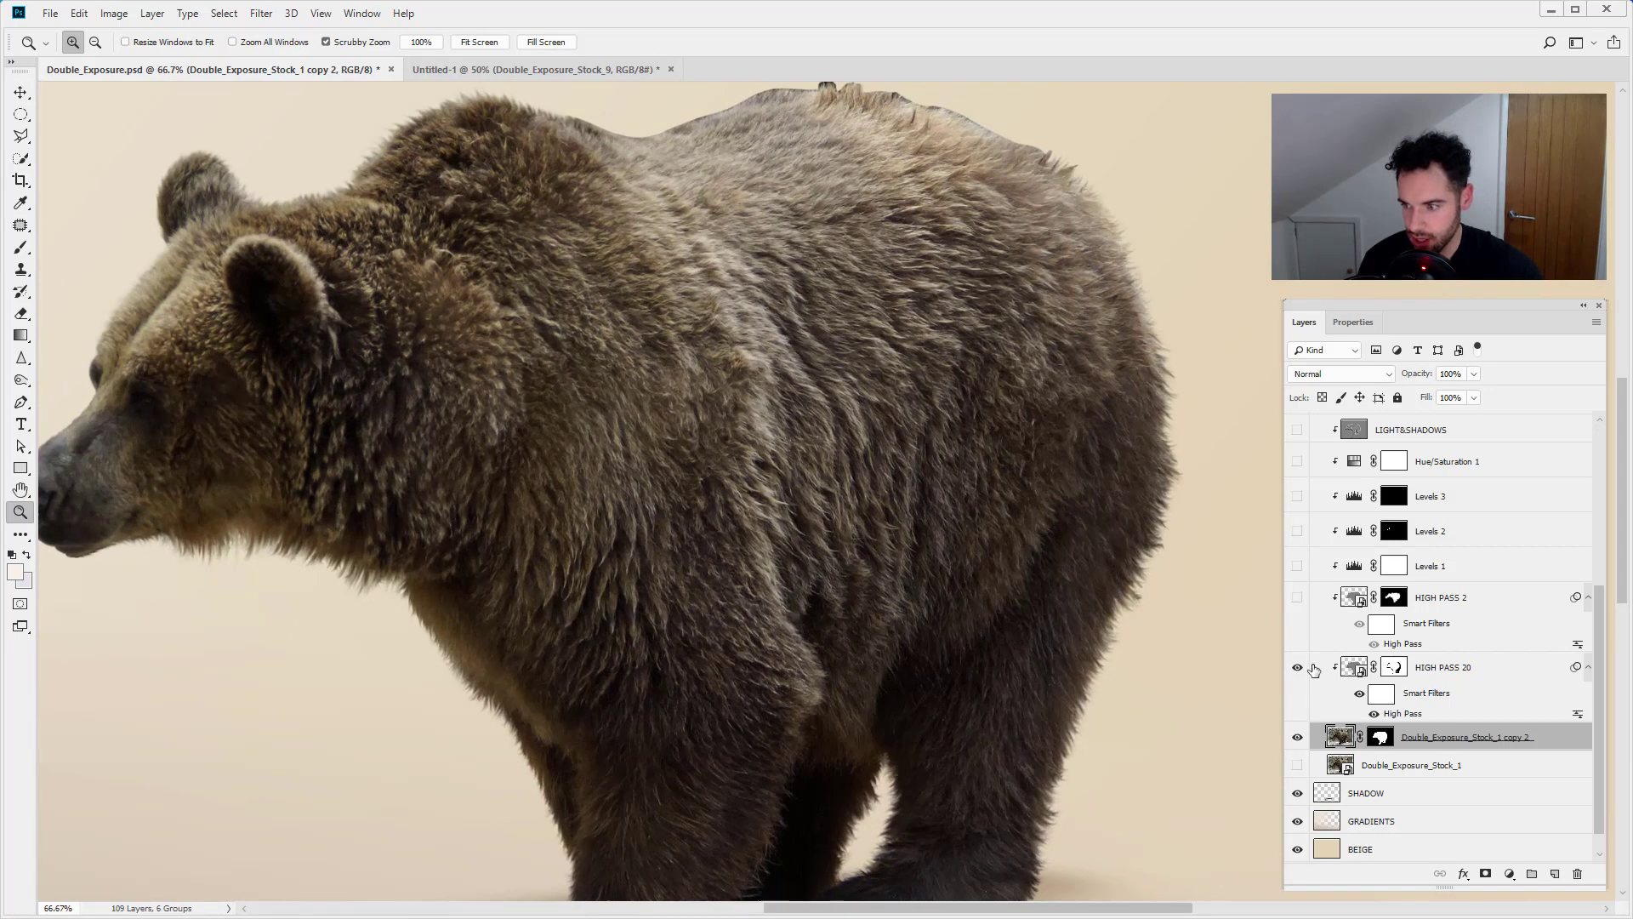
pyautogui.click(1296, 667)
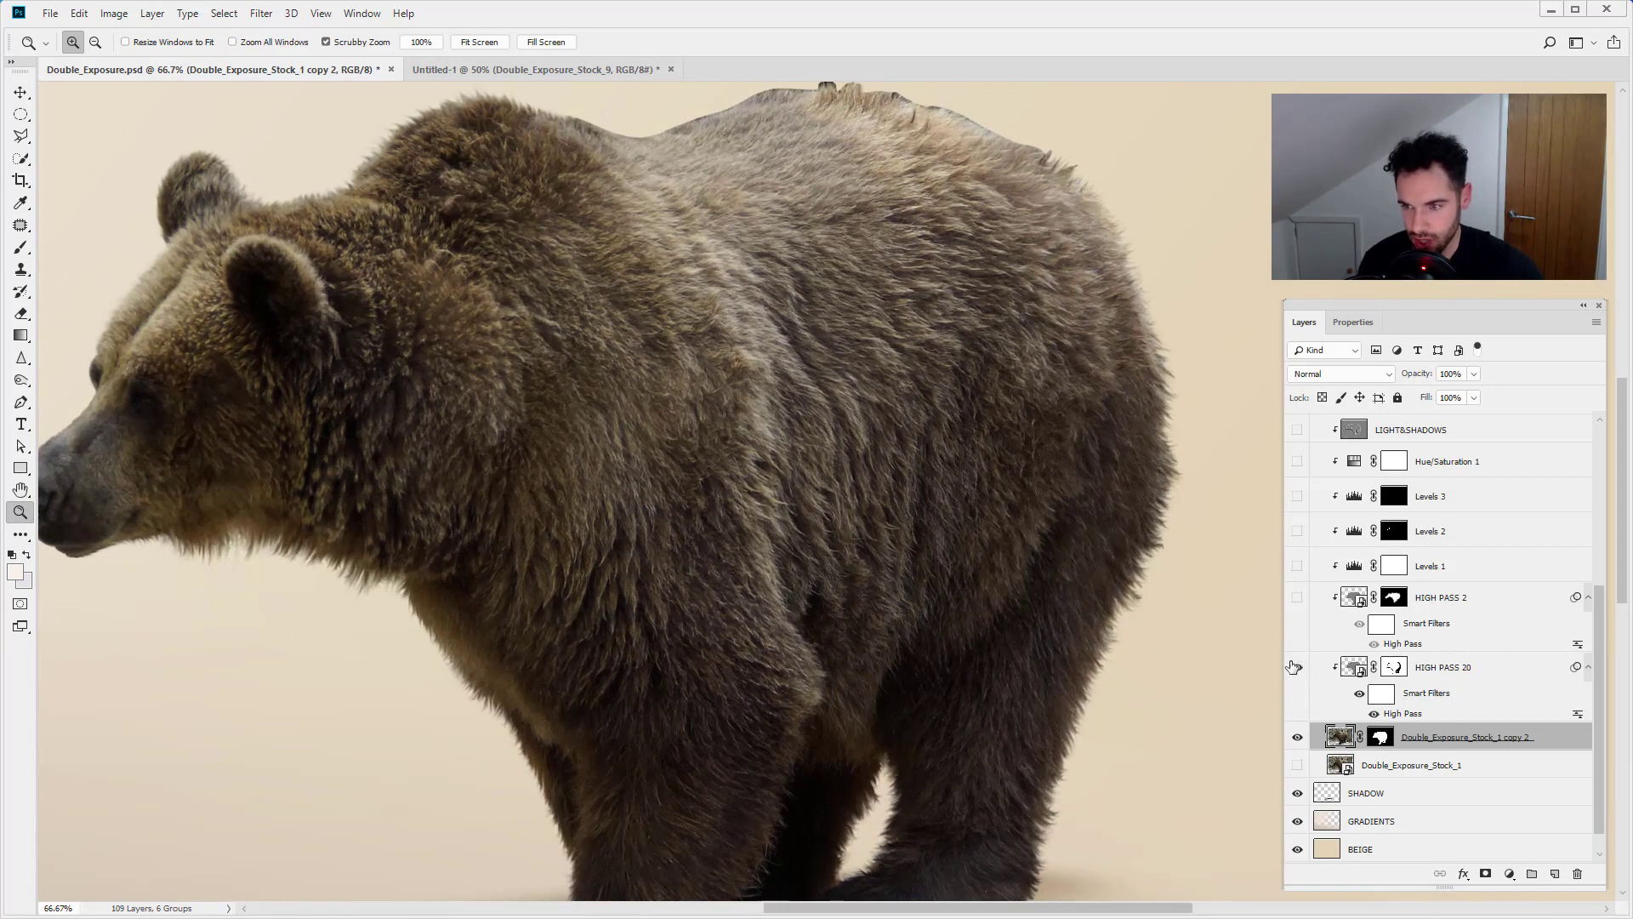
pyautogui.click(1297, 667)
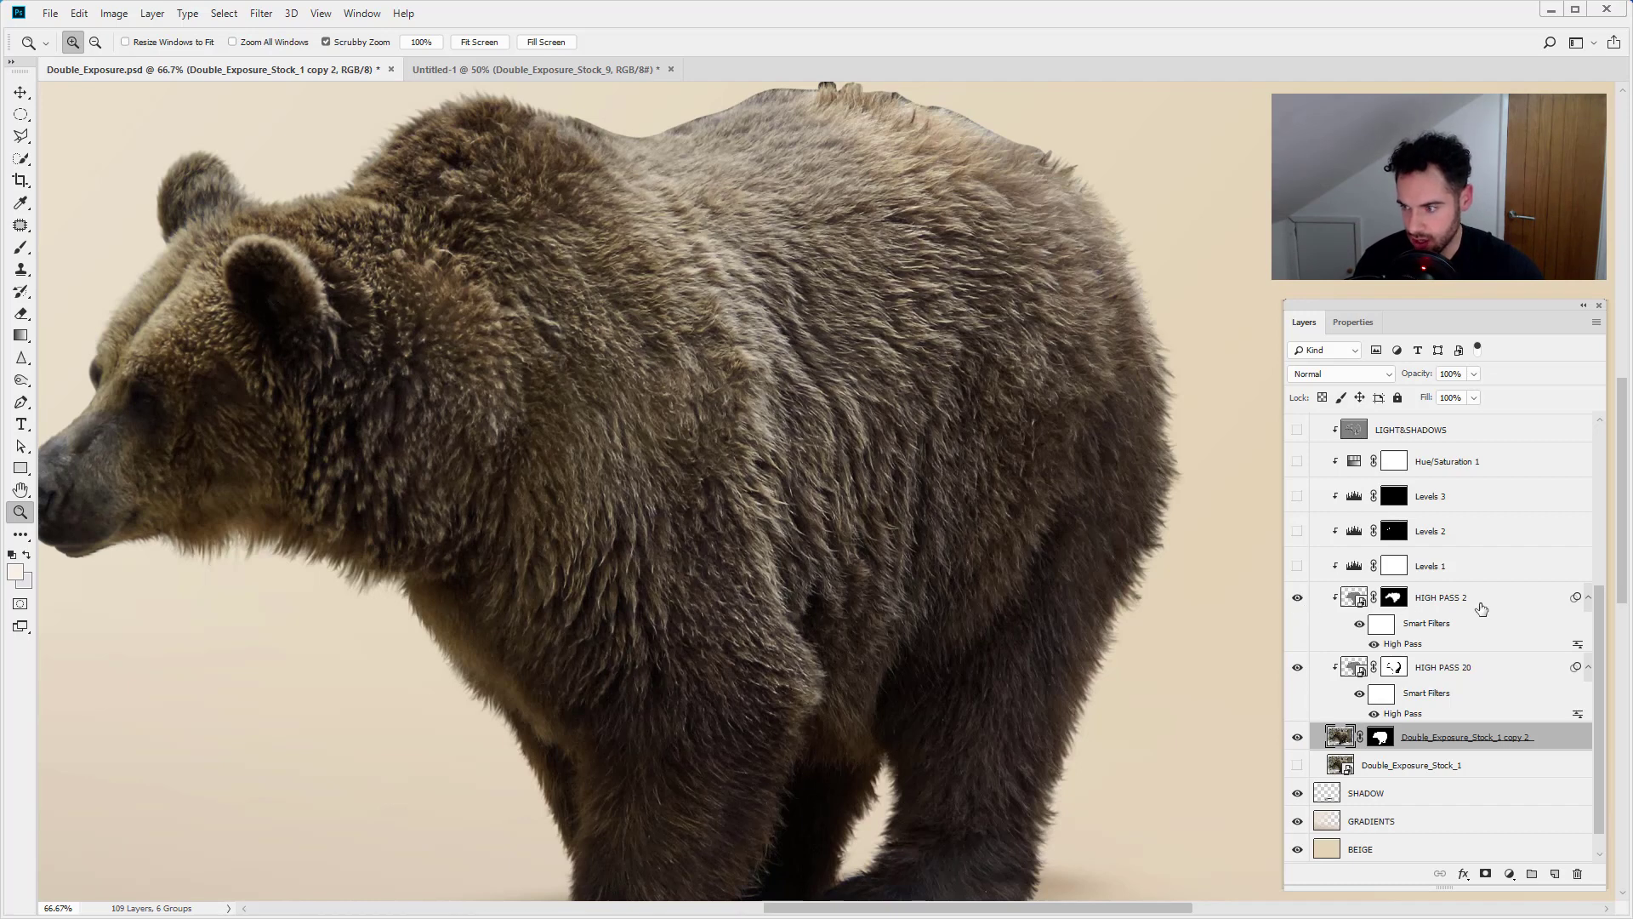
# - Compare the fur with and without HIGH PASS 2, and show it together with Levels 1, 2 and 3 and Hue/Saturation 1
pyautogui.click(1298, 603)
pyautogui.click(1297, 601)
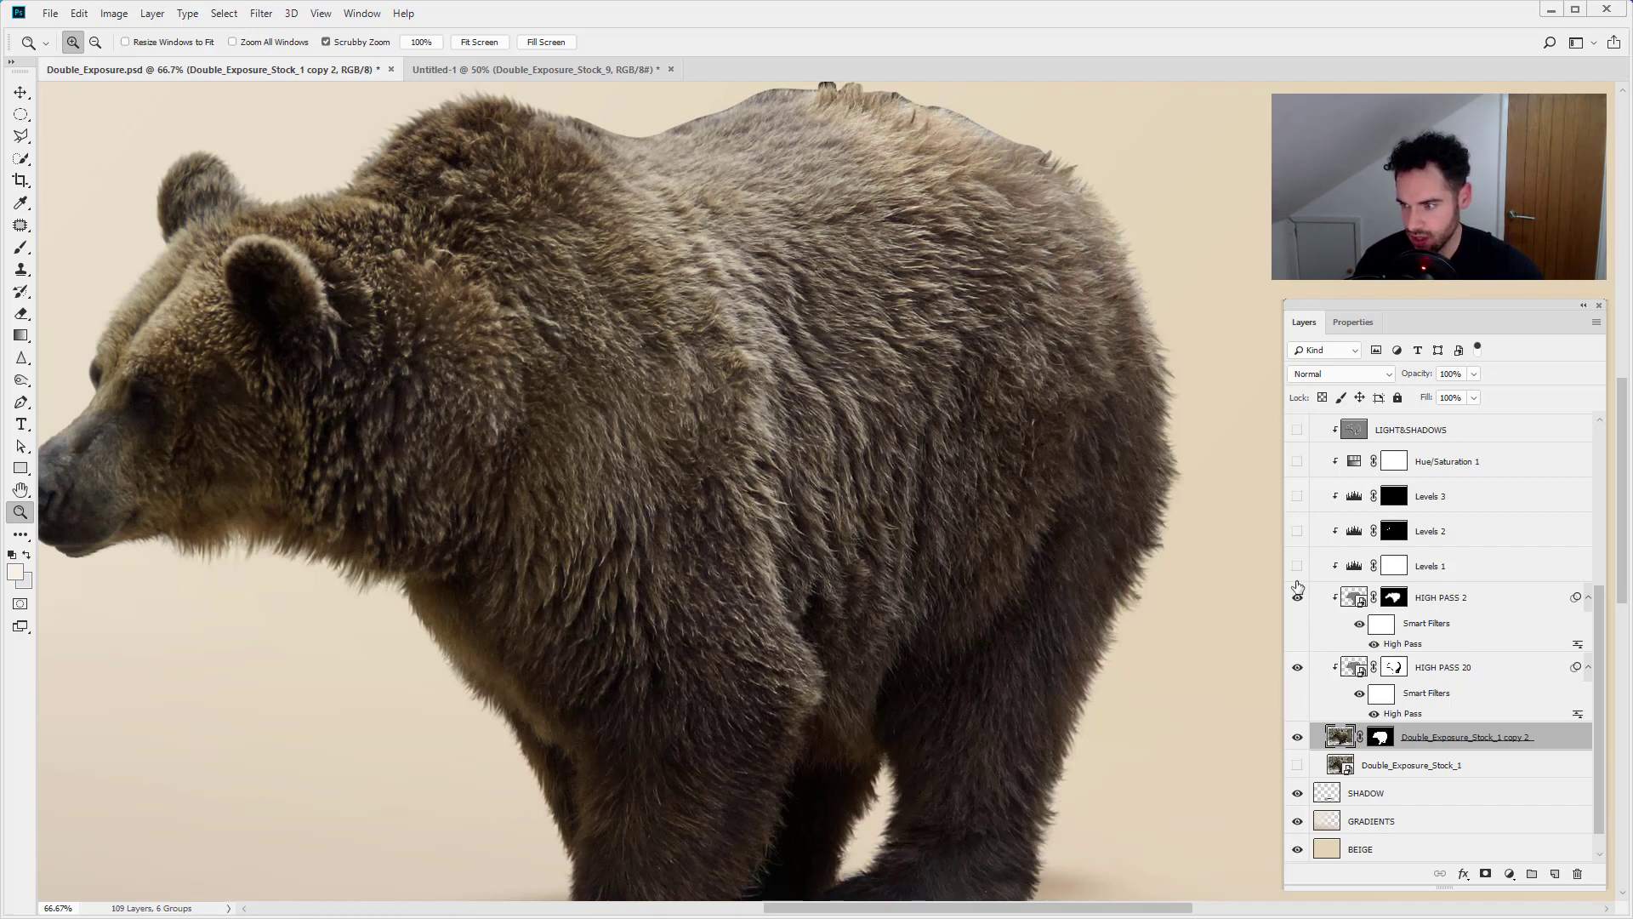
pyautogui.click(1298, 567)
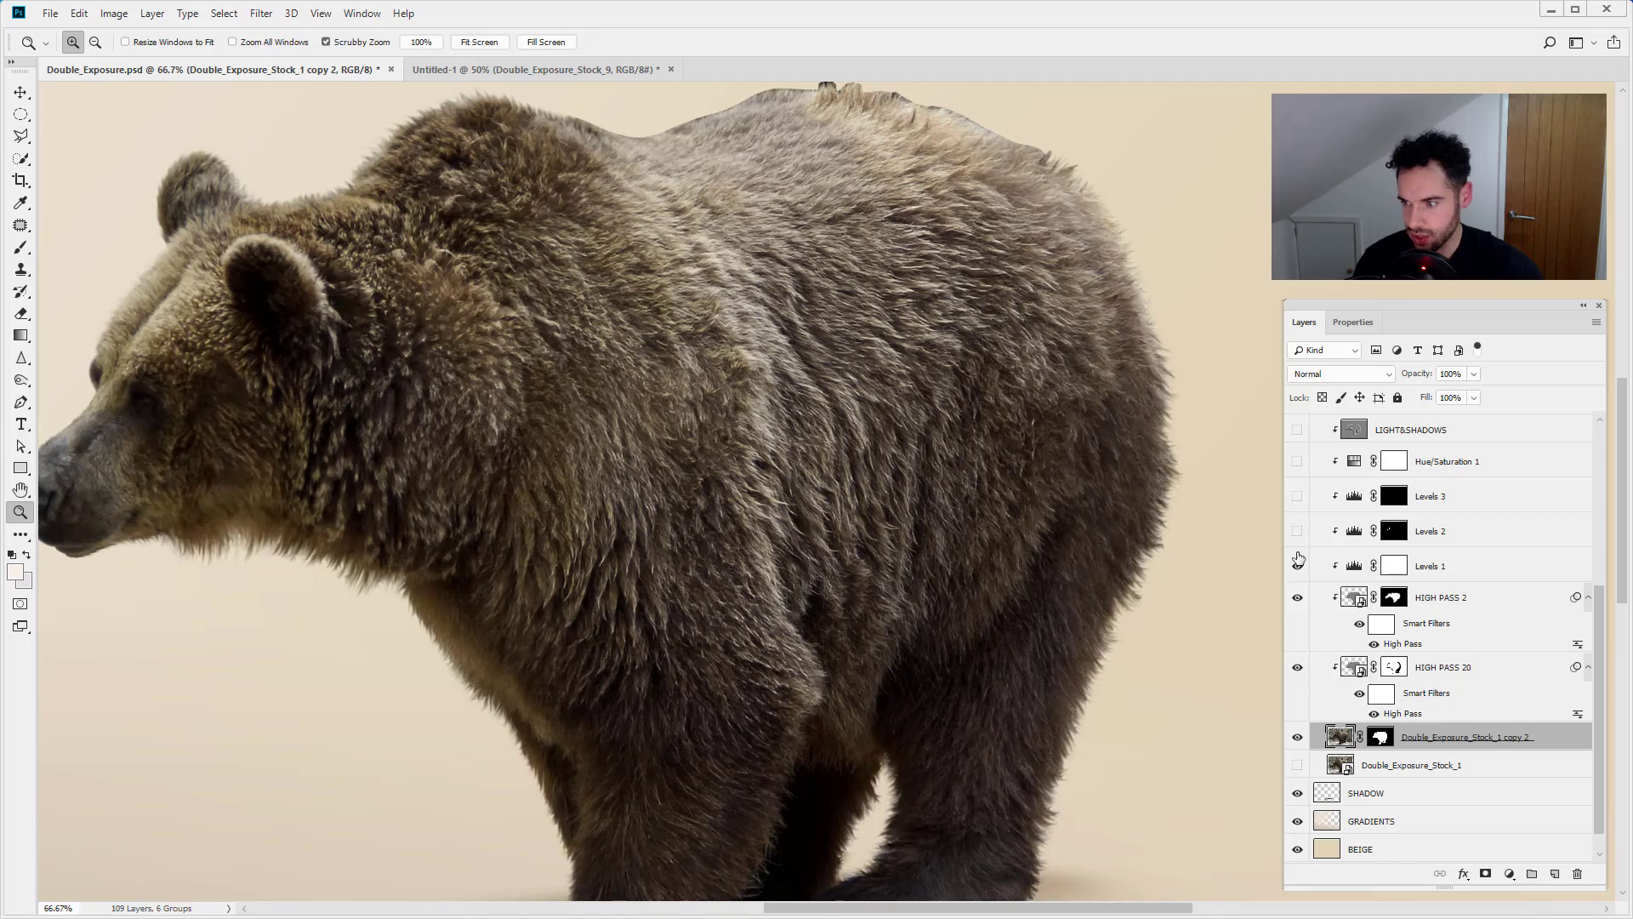
pyautogui.click(1298, 531)
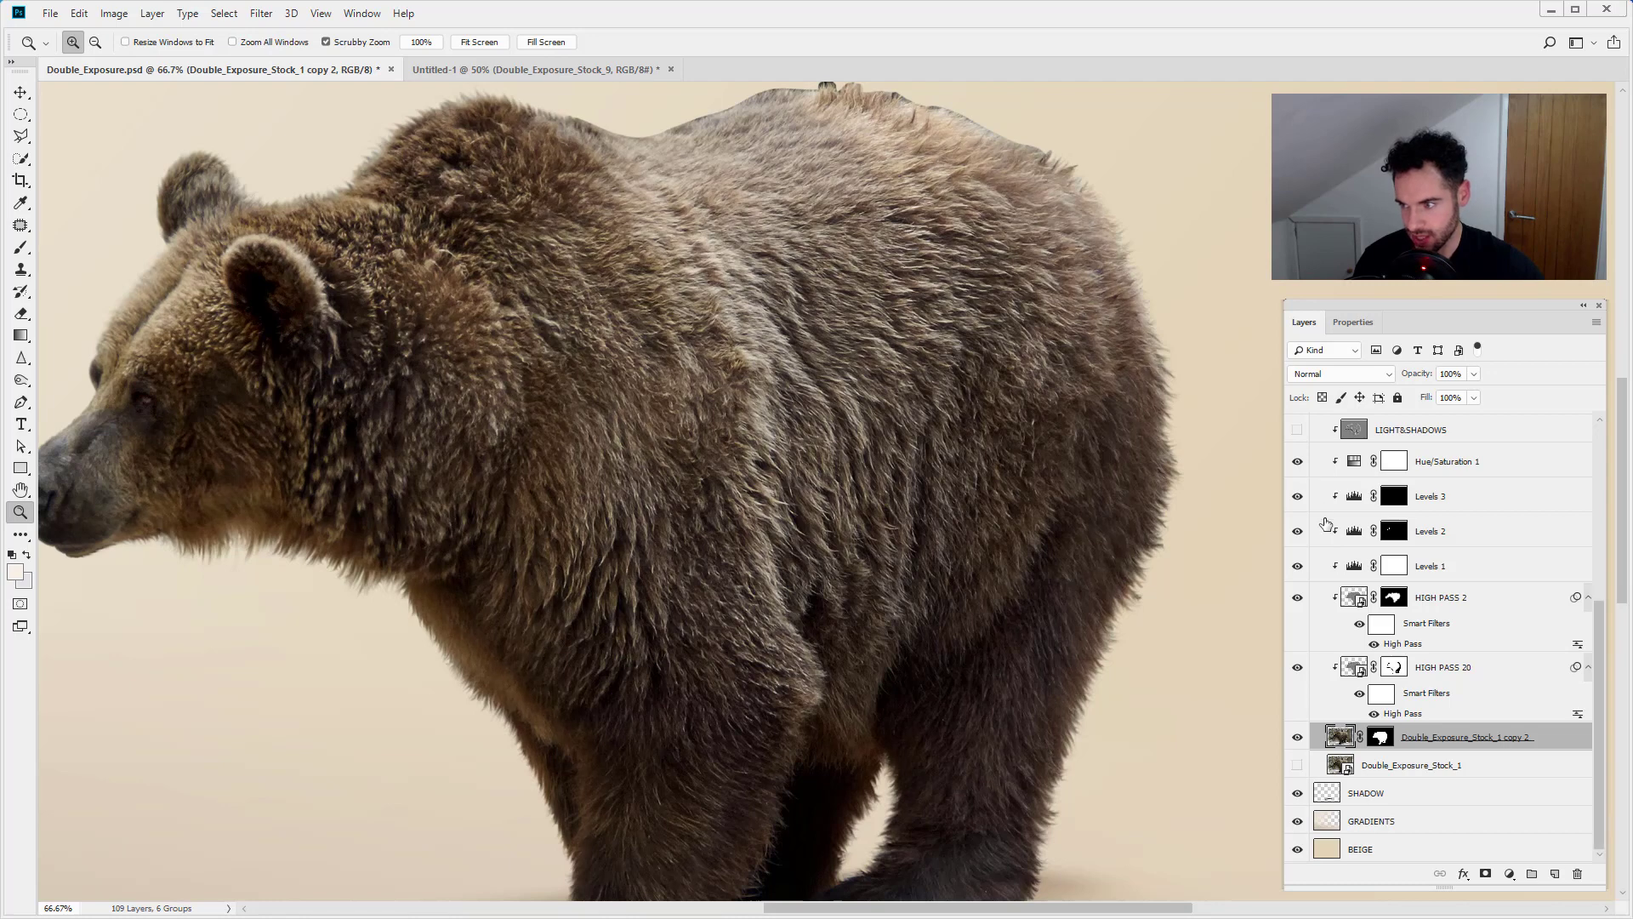
# - Compare the bear with and without its LIGHT&SHADOWS layer, and leave both LIGHT&SHADOWS and EYE COLOR visible
pyautogui.scroll(2, 1320, 536)
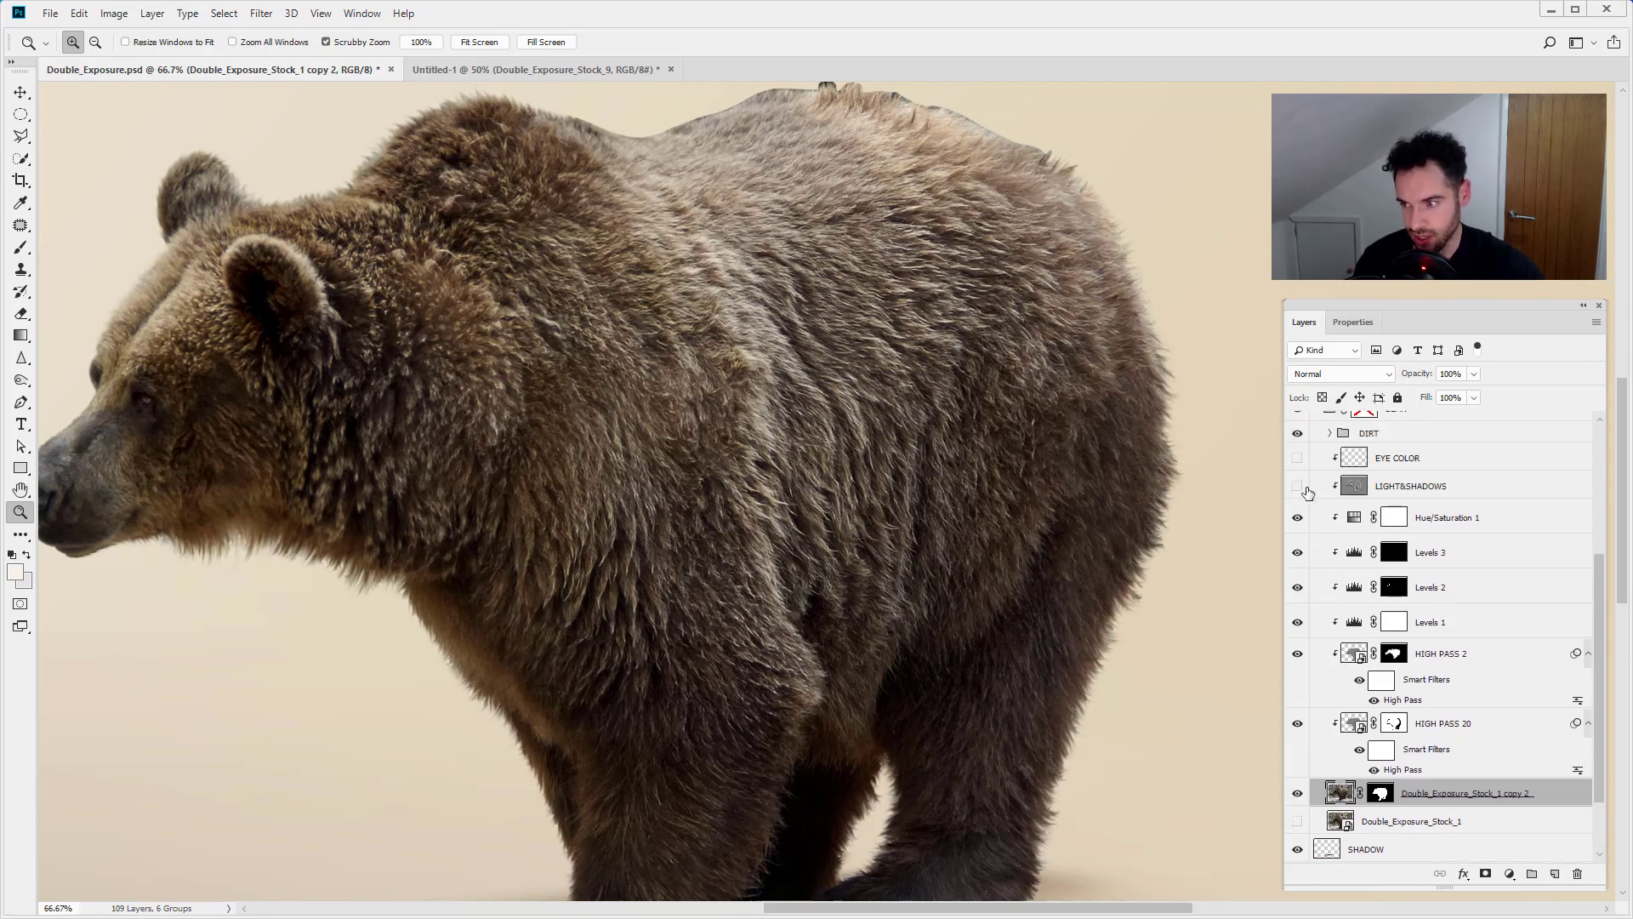
pyautogui.click(1297, 486)
pyautogui.click(1297, 486)
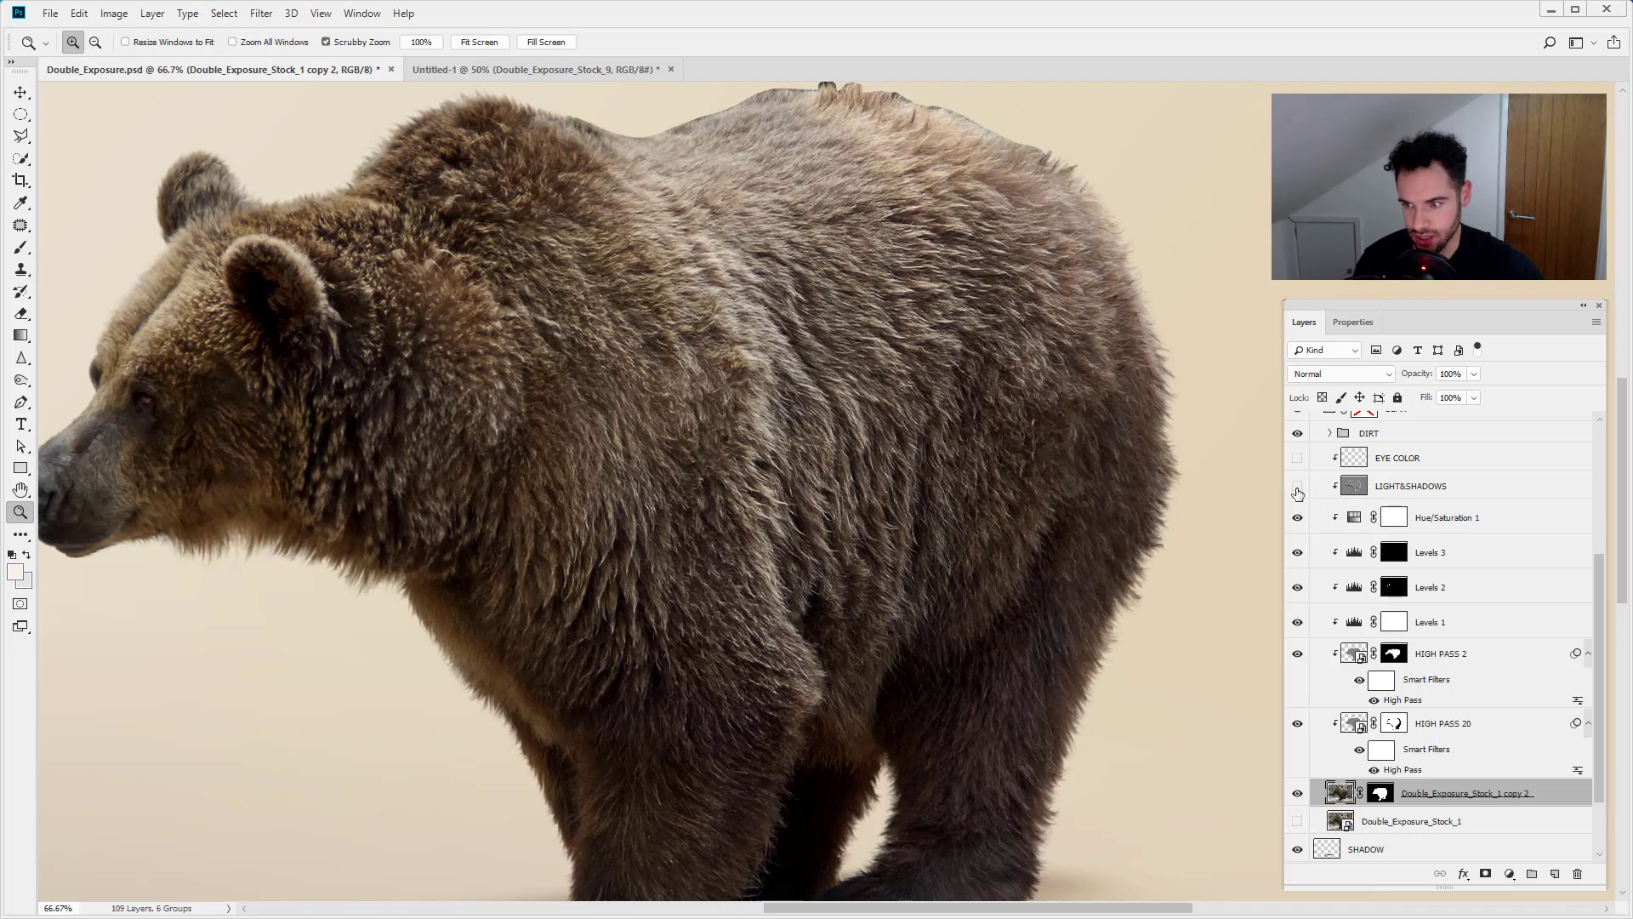
pyautogui.click(1298, 489)
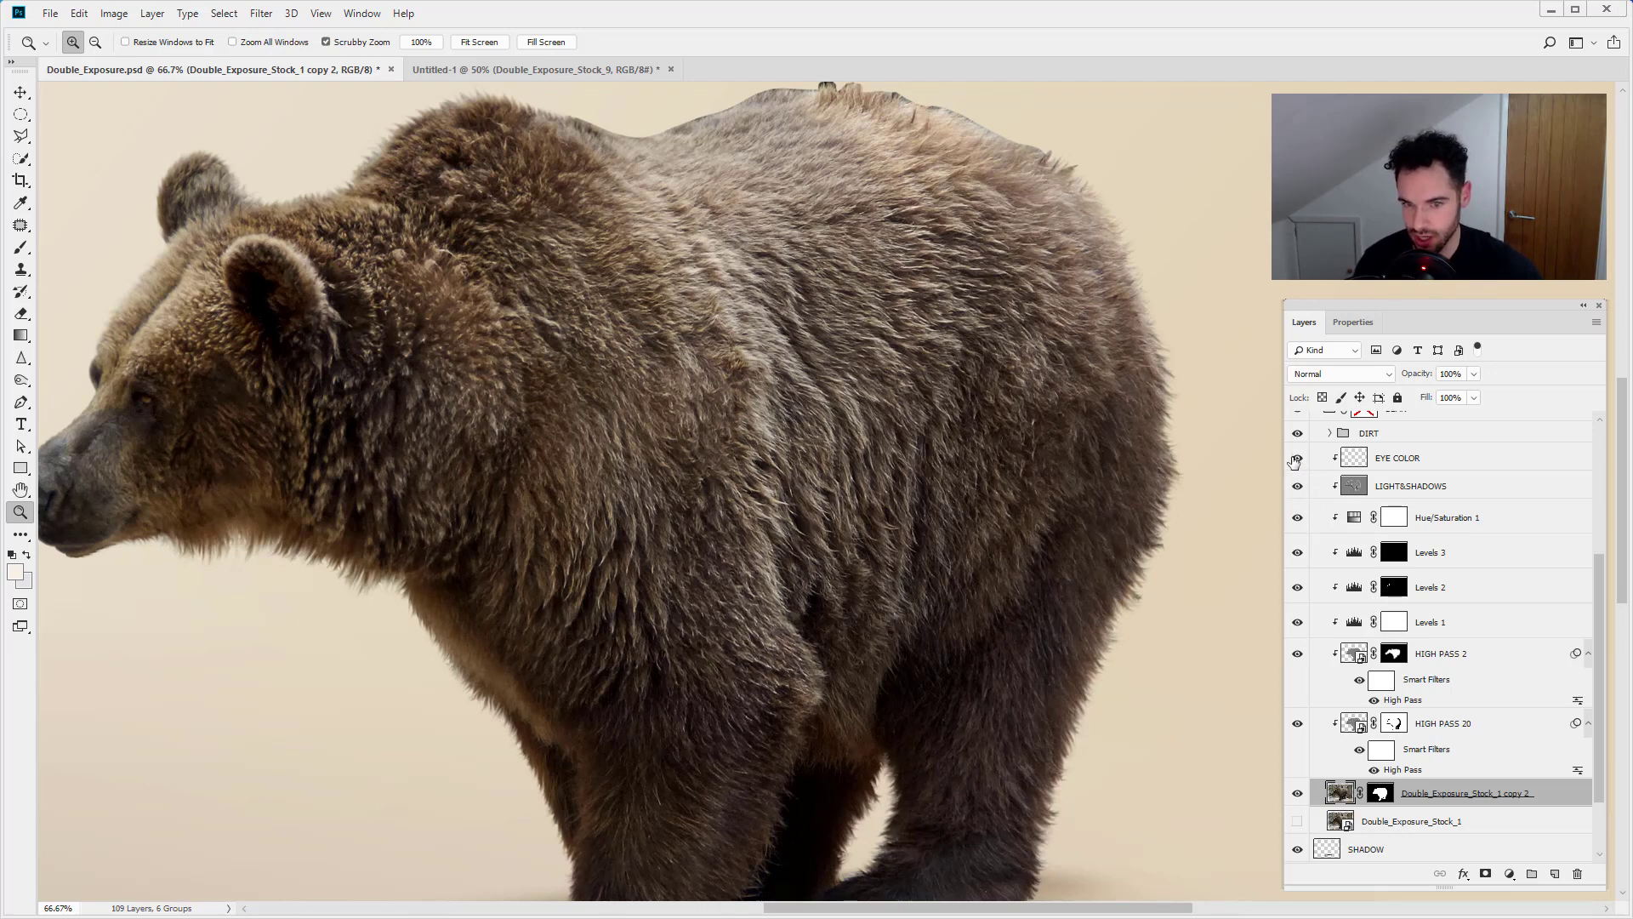
# - Inspect the dirt specks behind the bear's feet with and without the DIRT group, and review the layers inside that group
pyautogui.scroll(3, 1302, 489)
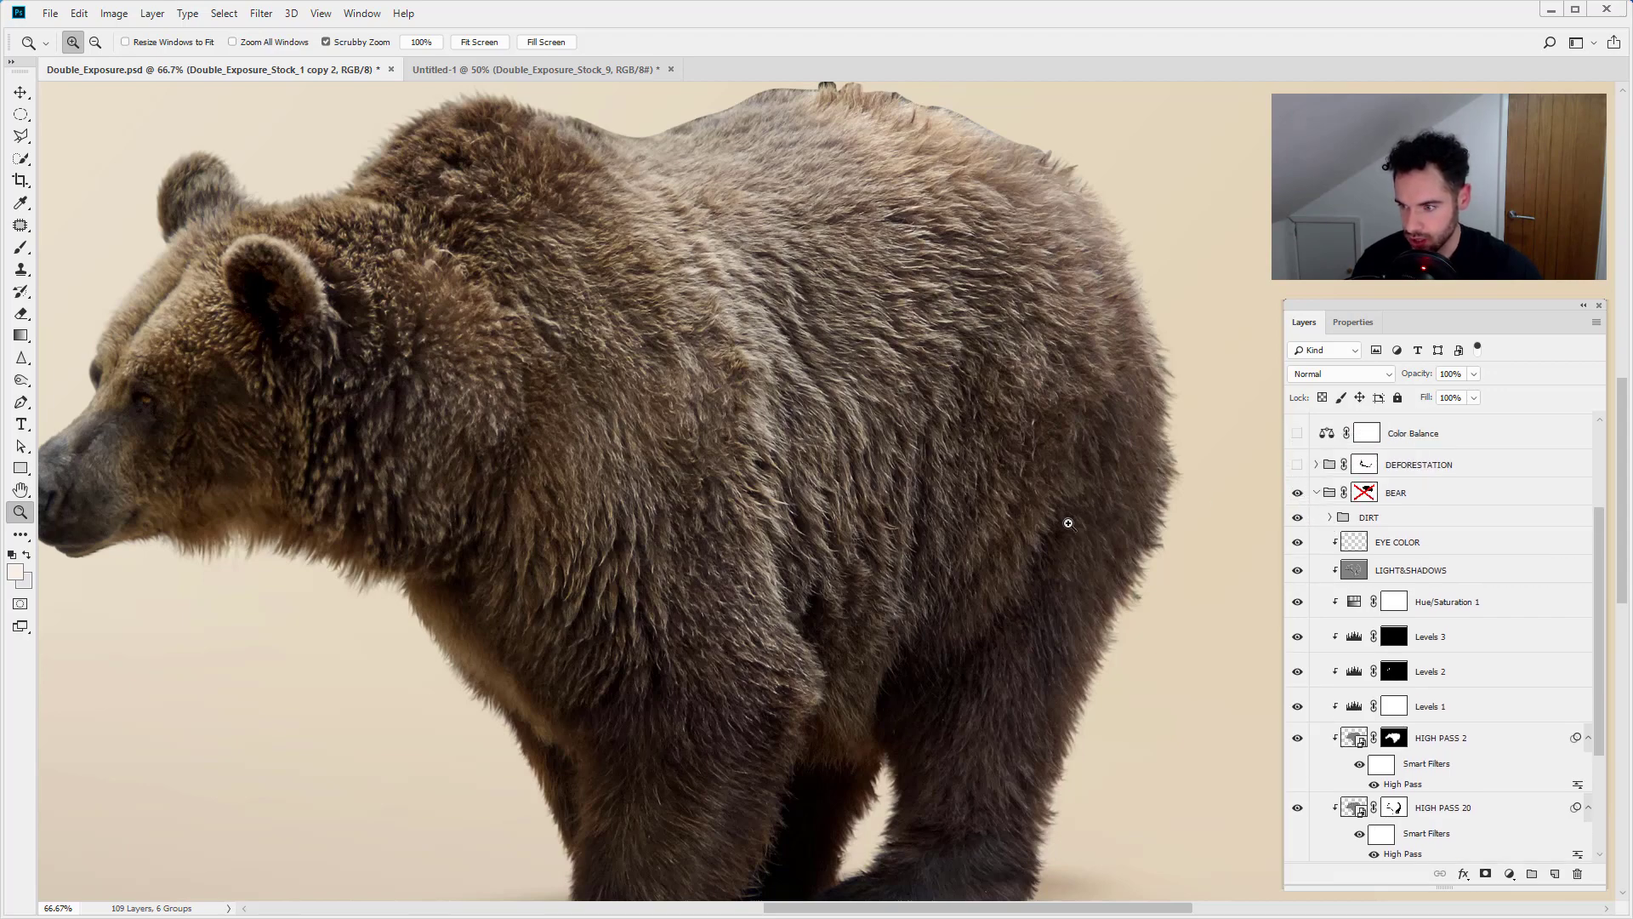
pyautogui.moveTo(1097, 549); pyautogui.dragTo(1014, 284)
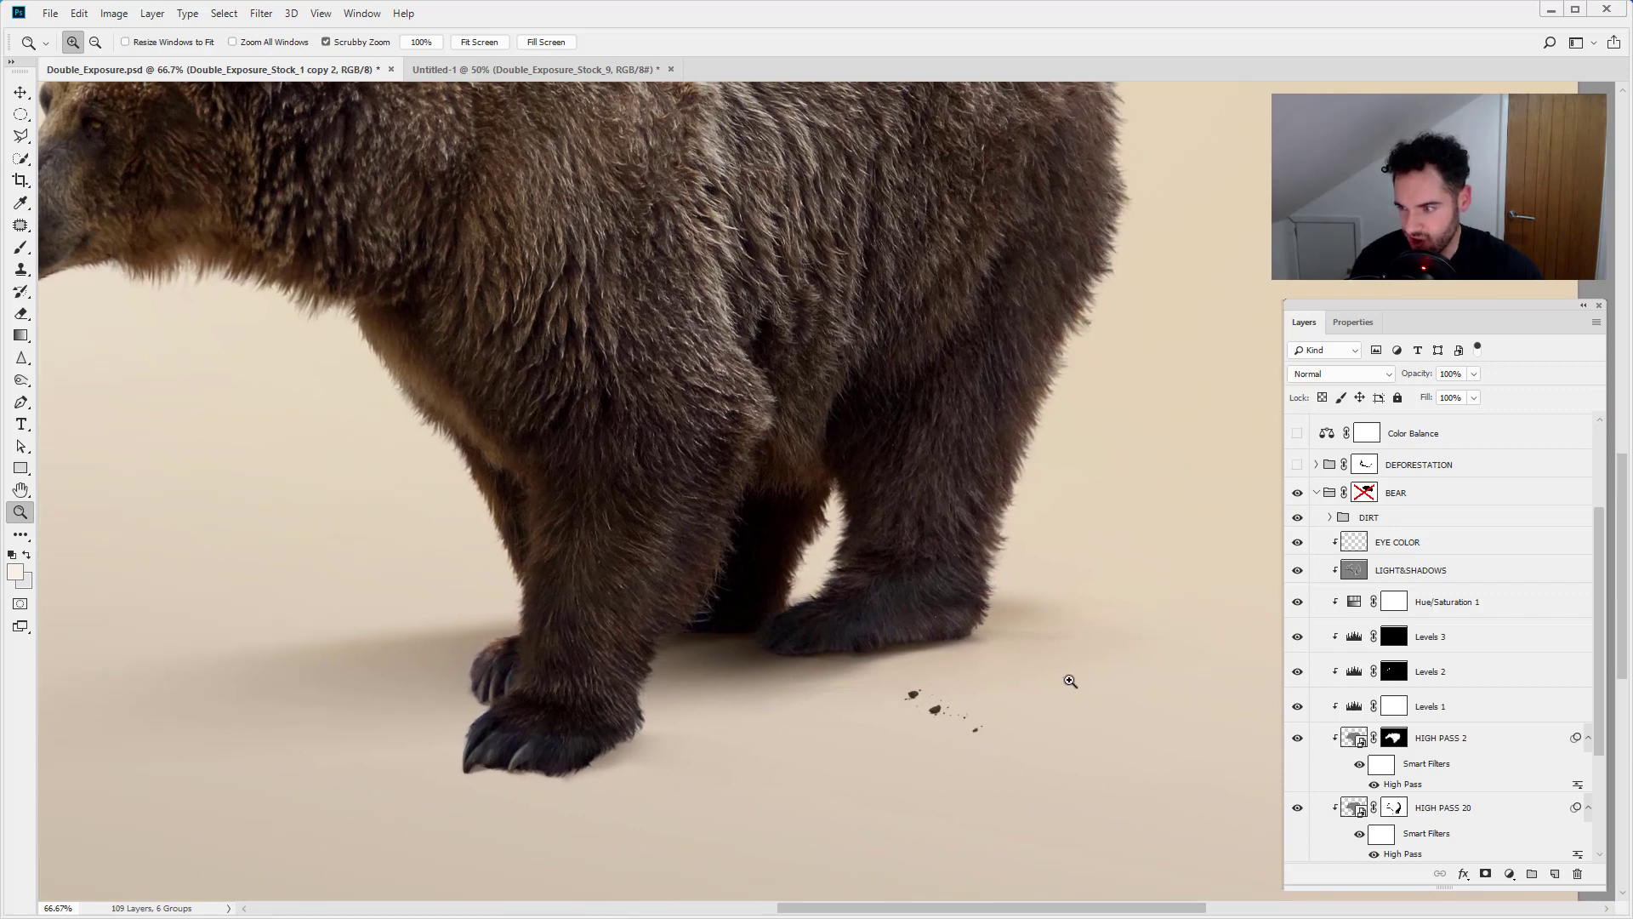
pyautogui.click(1297, 517)
pyautogui.click(1335, 517)
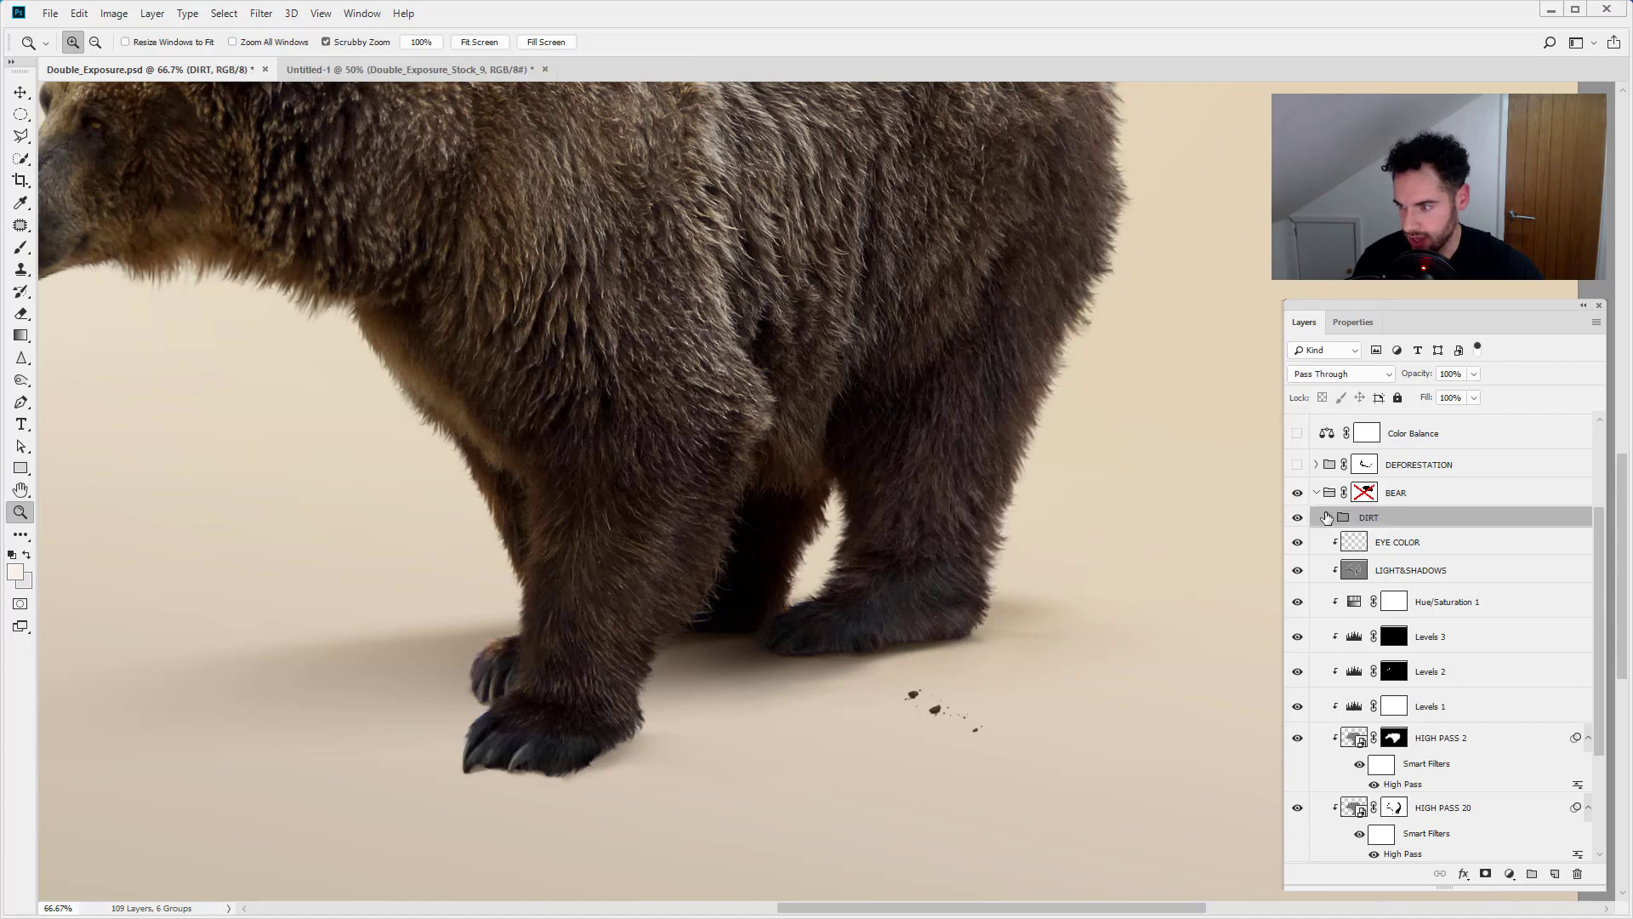
pyautogui.click(1327, 518)
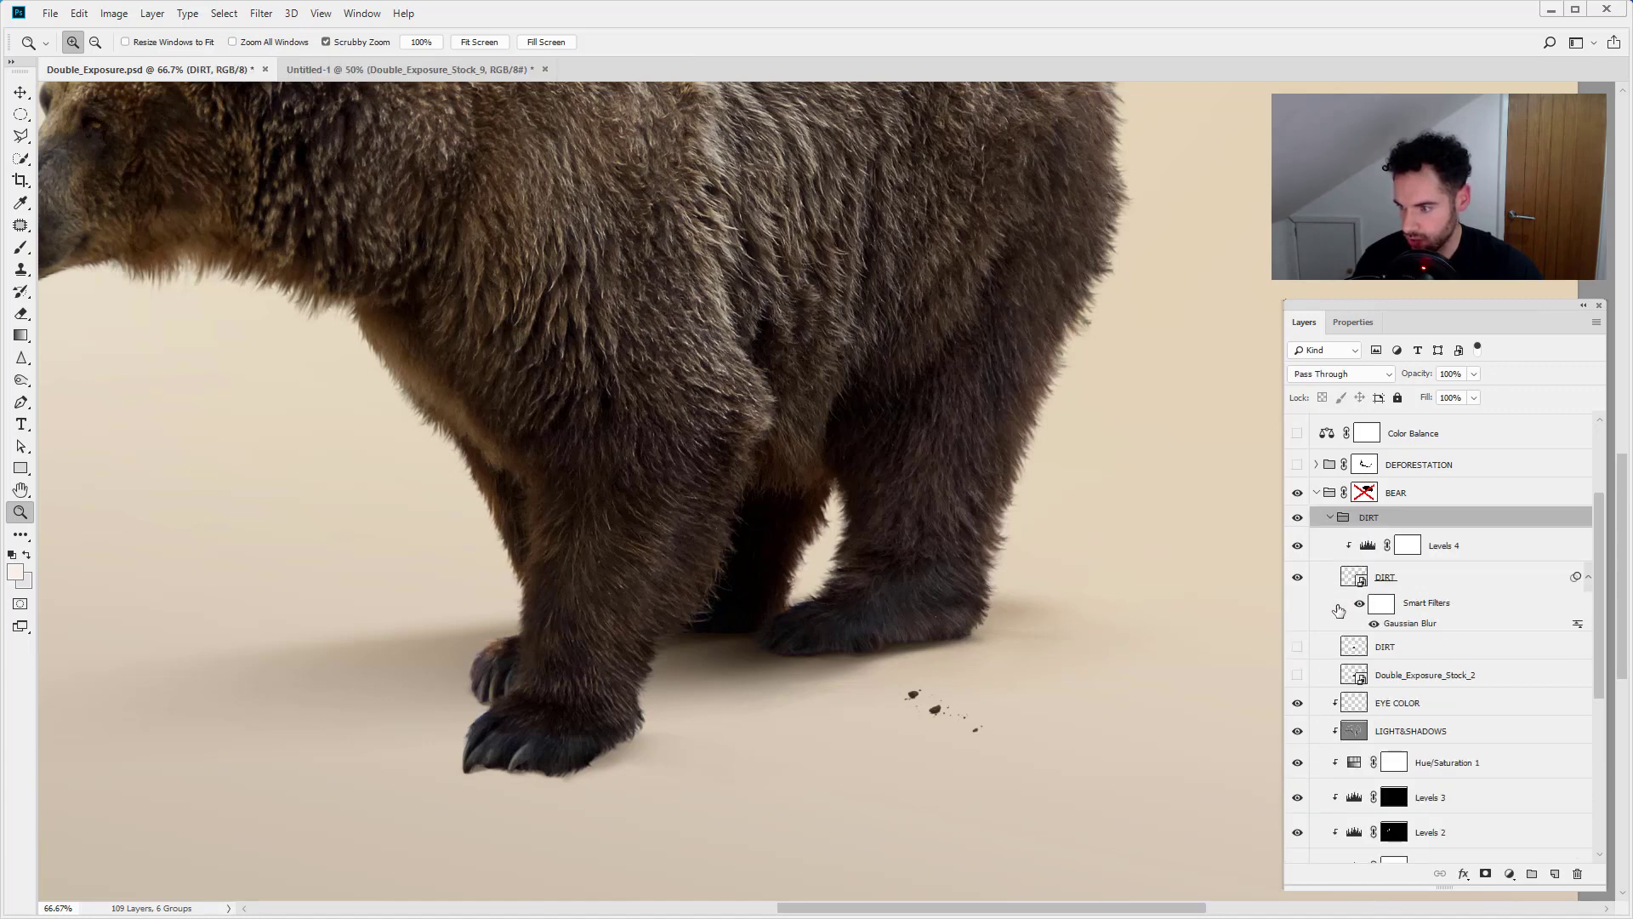
pyautogui.click(1296, 579)
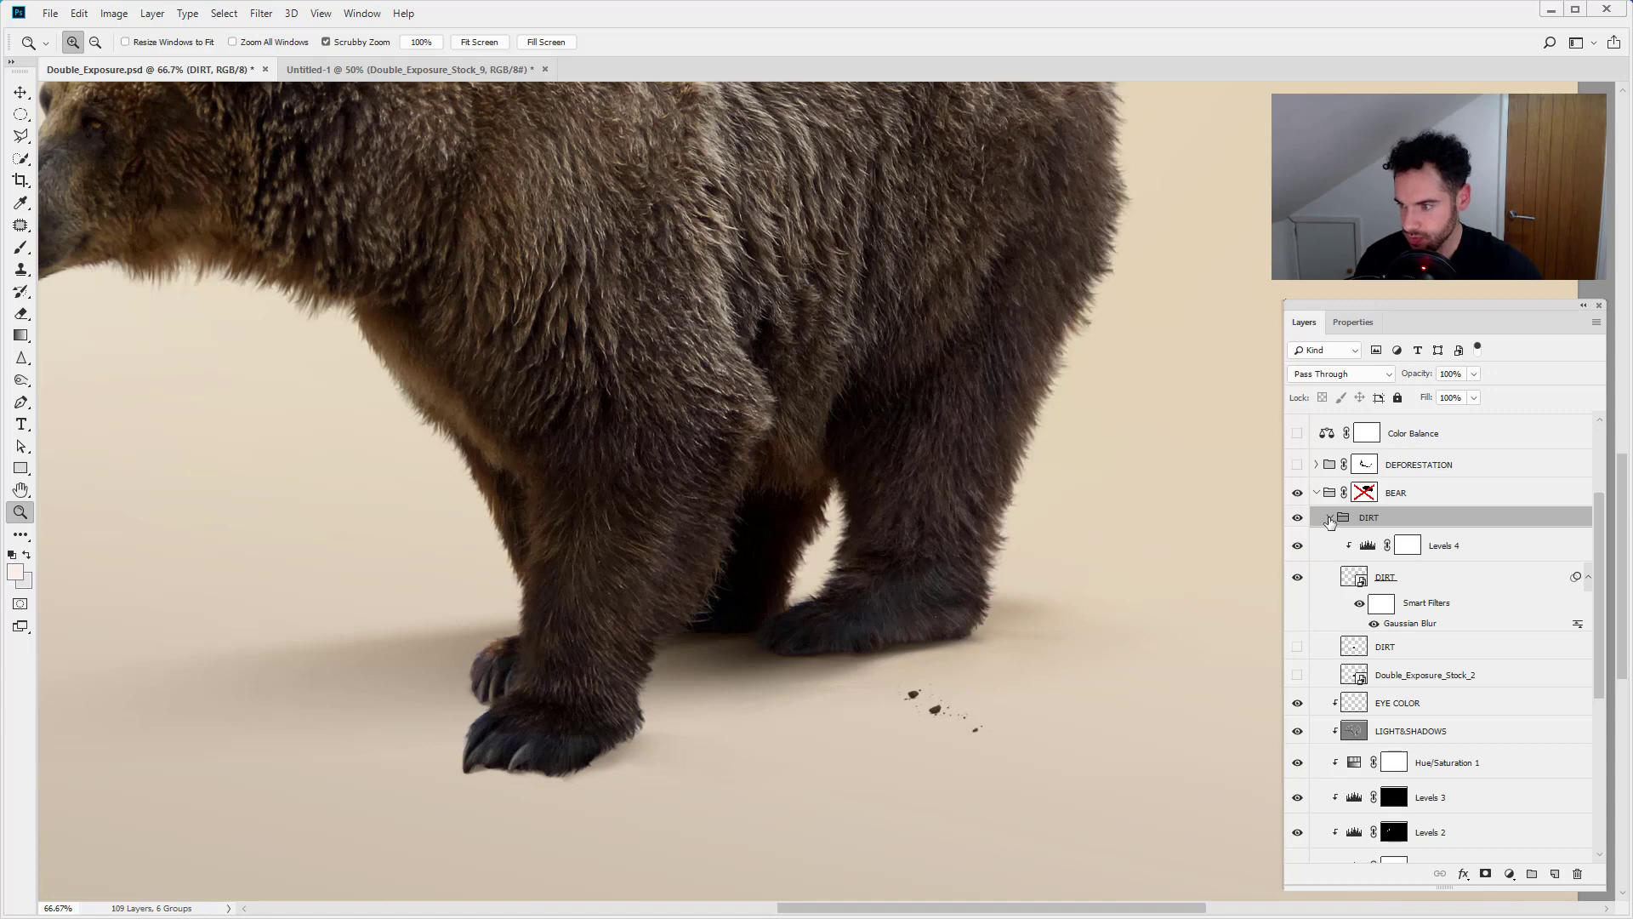
pyautogui.click(1330, 517)
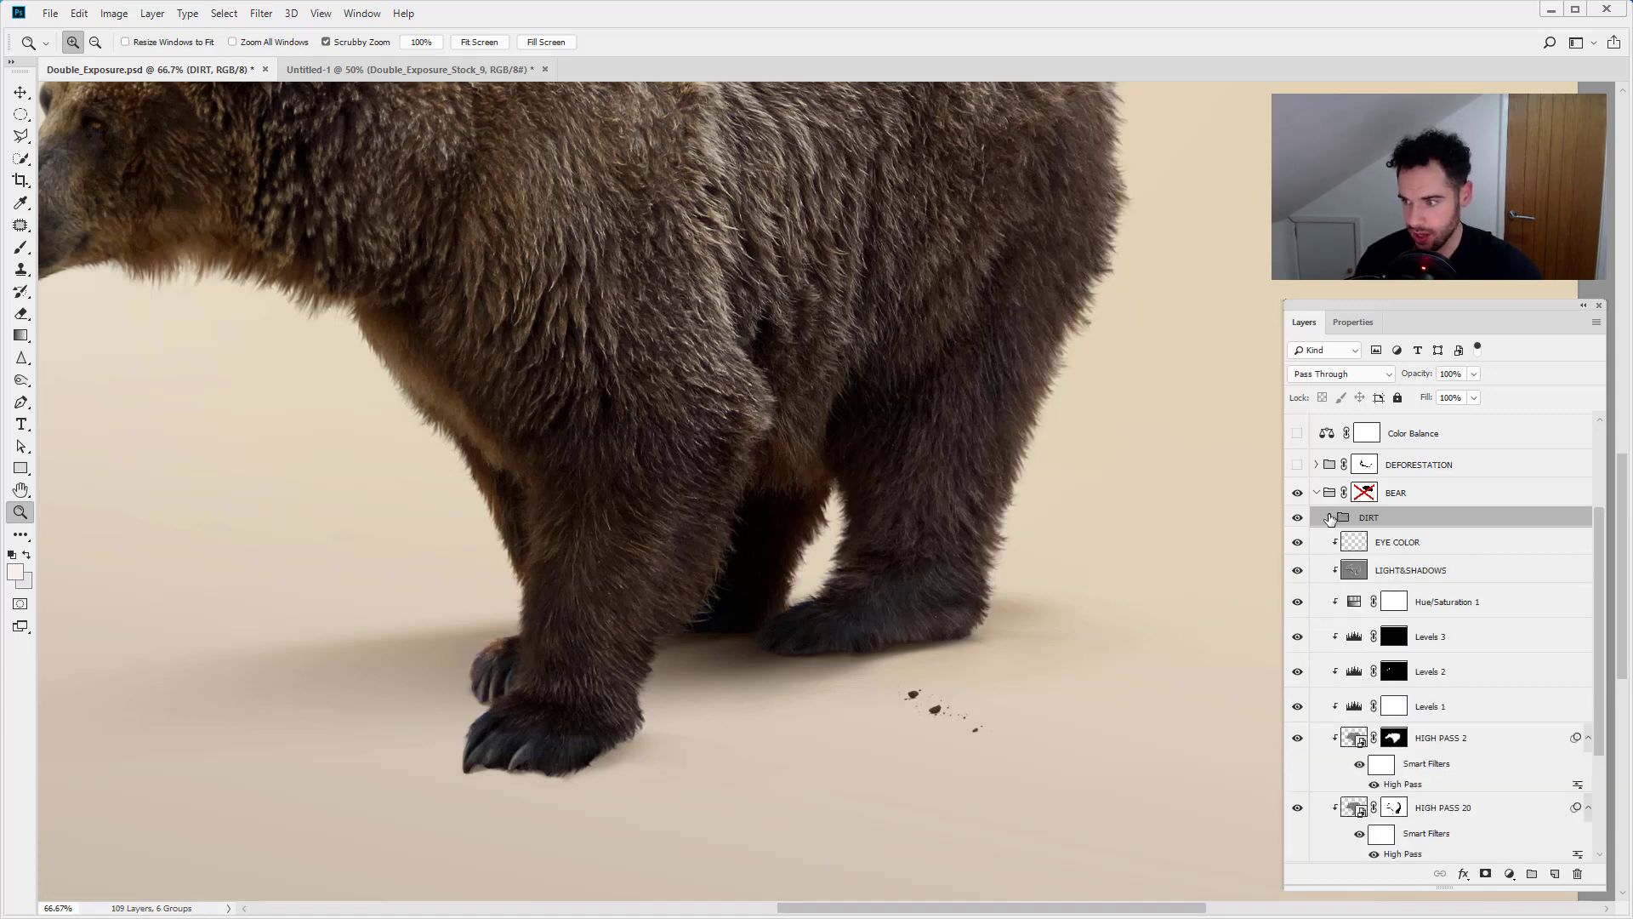
# - Collapse the BEAR group and compare the bear with and without the group's layer mask, leaving the mask enabled
pyautogui.keyDown('alt'); pyautogui.click(1083, 412); pyautogui.keyUp('alt')
pyautogui.moveTo(1083, 412); pyautogui.dragTo(1087, 607)
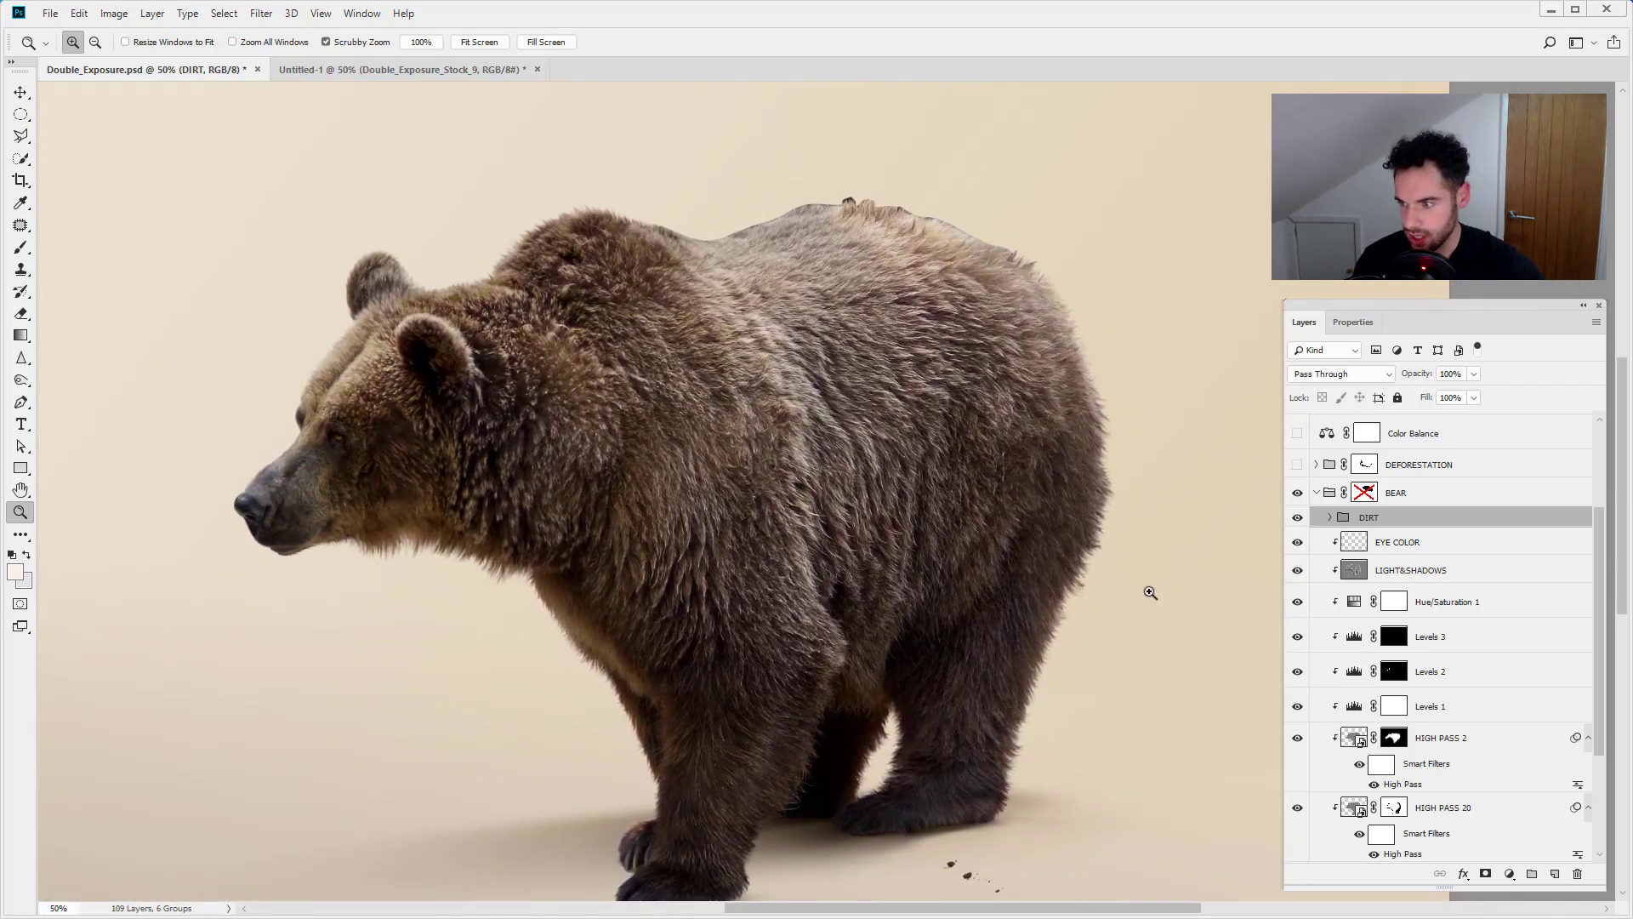
pyautogui.click(1318, 493)
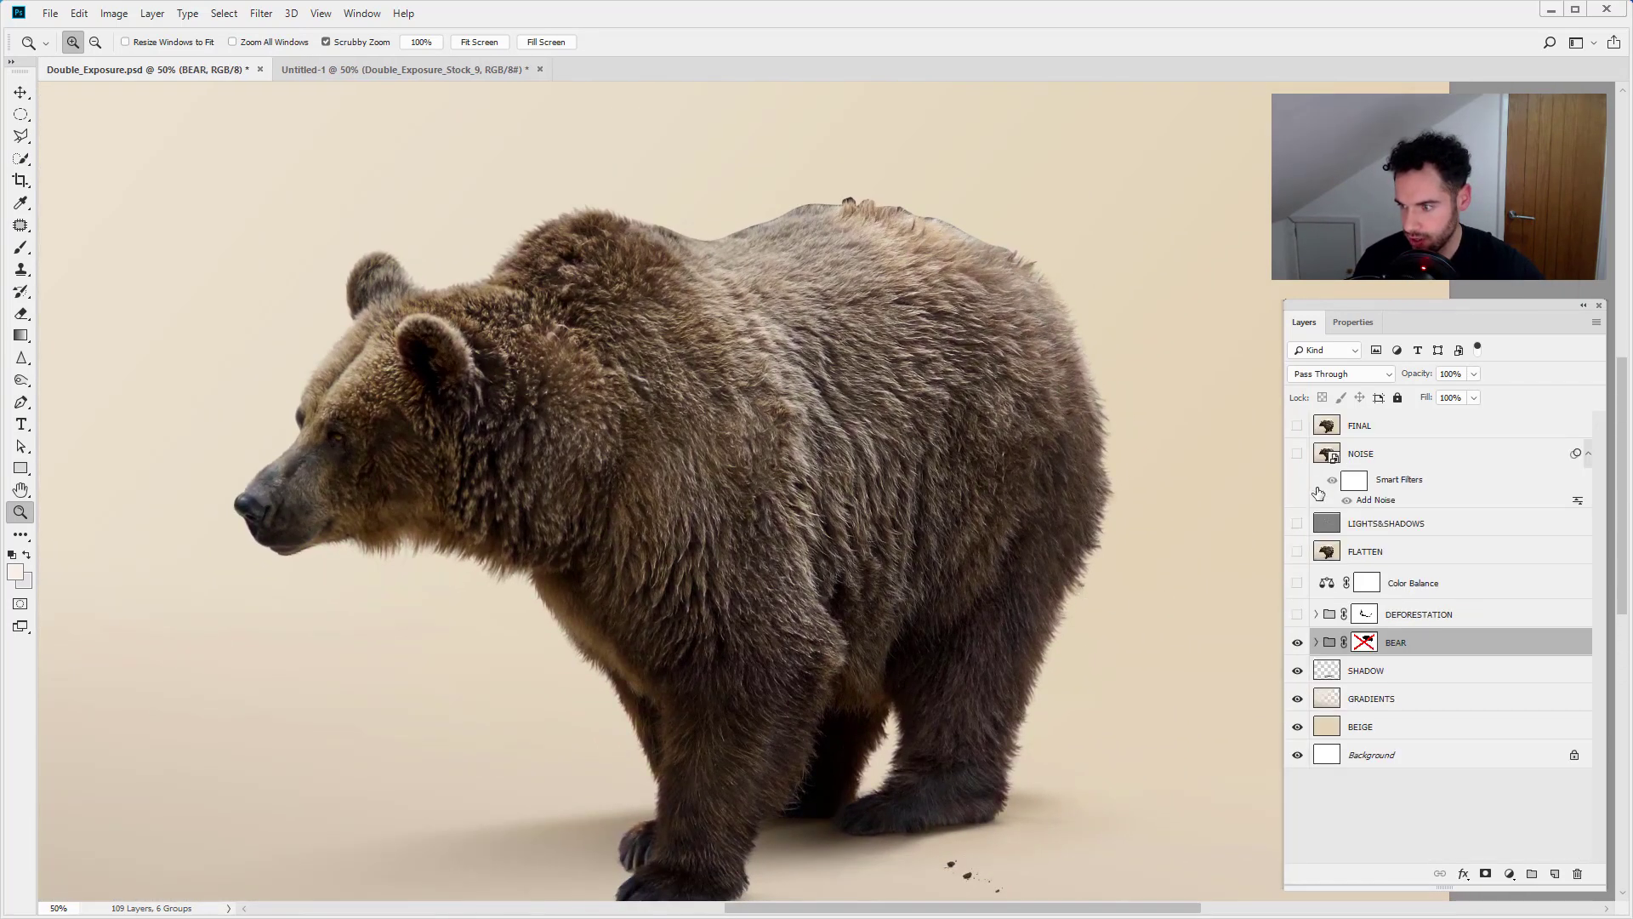
pyautogui.rightClick(1365, 644)
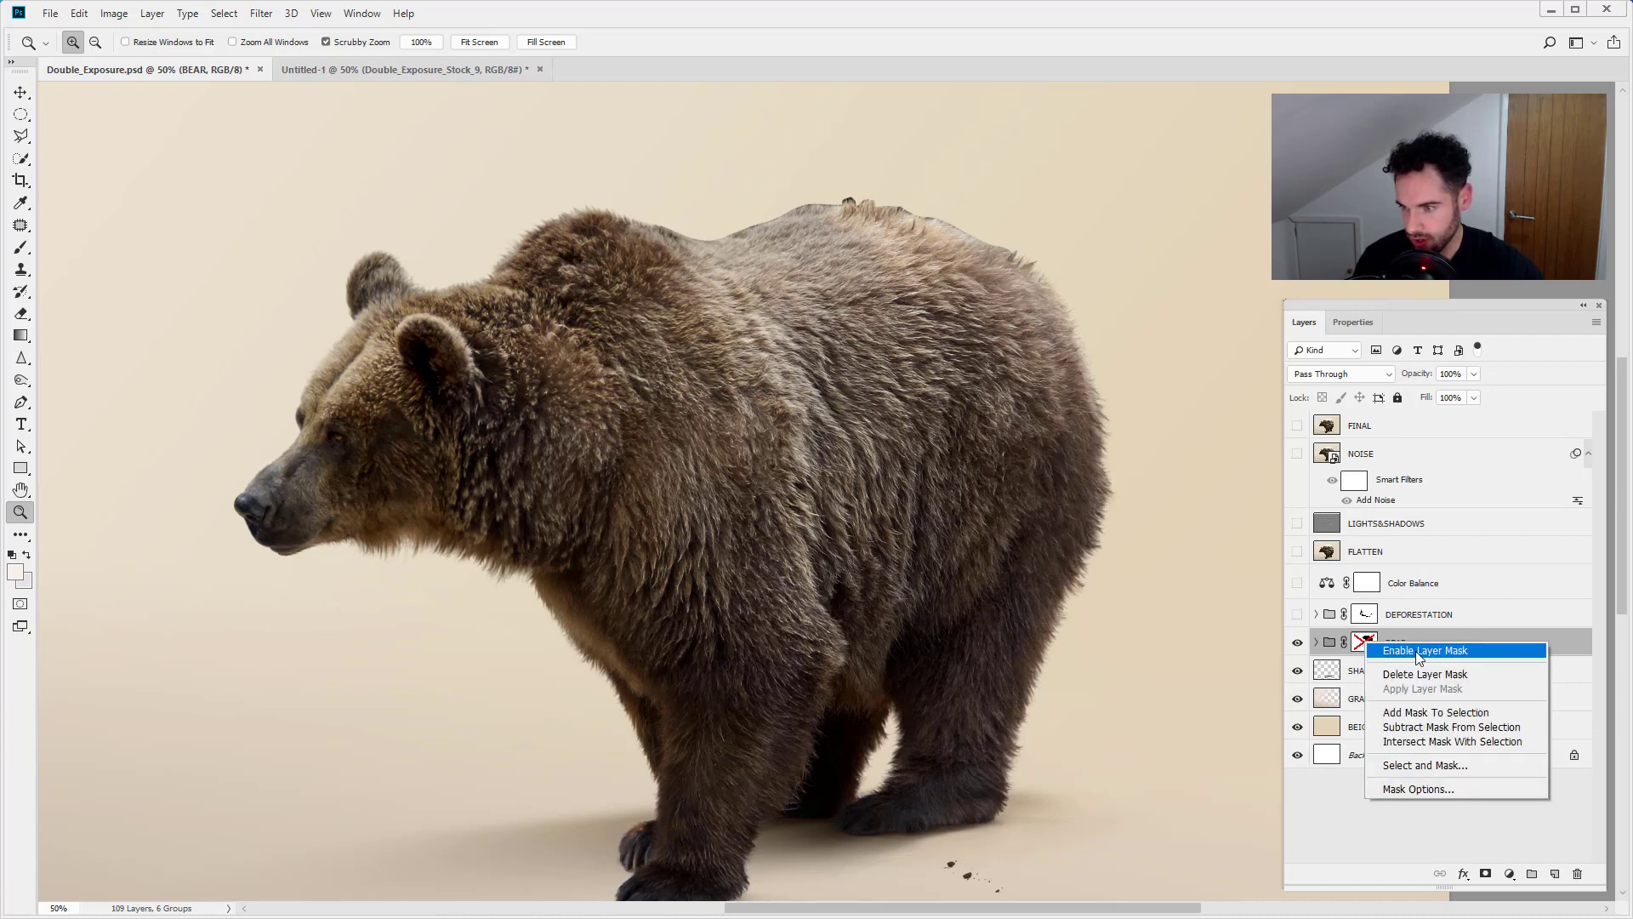
pyautogui.click(1419, 652)
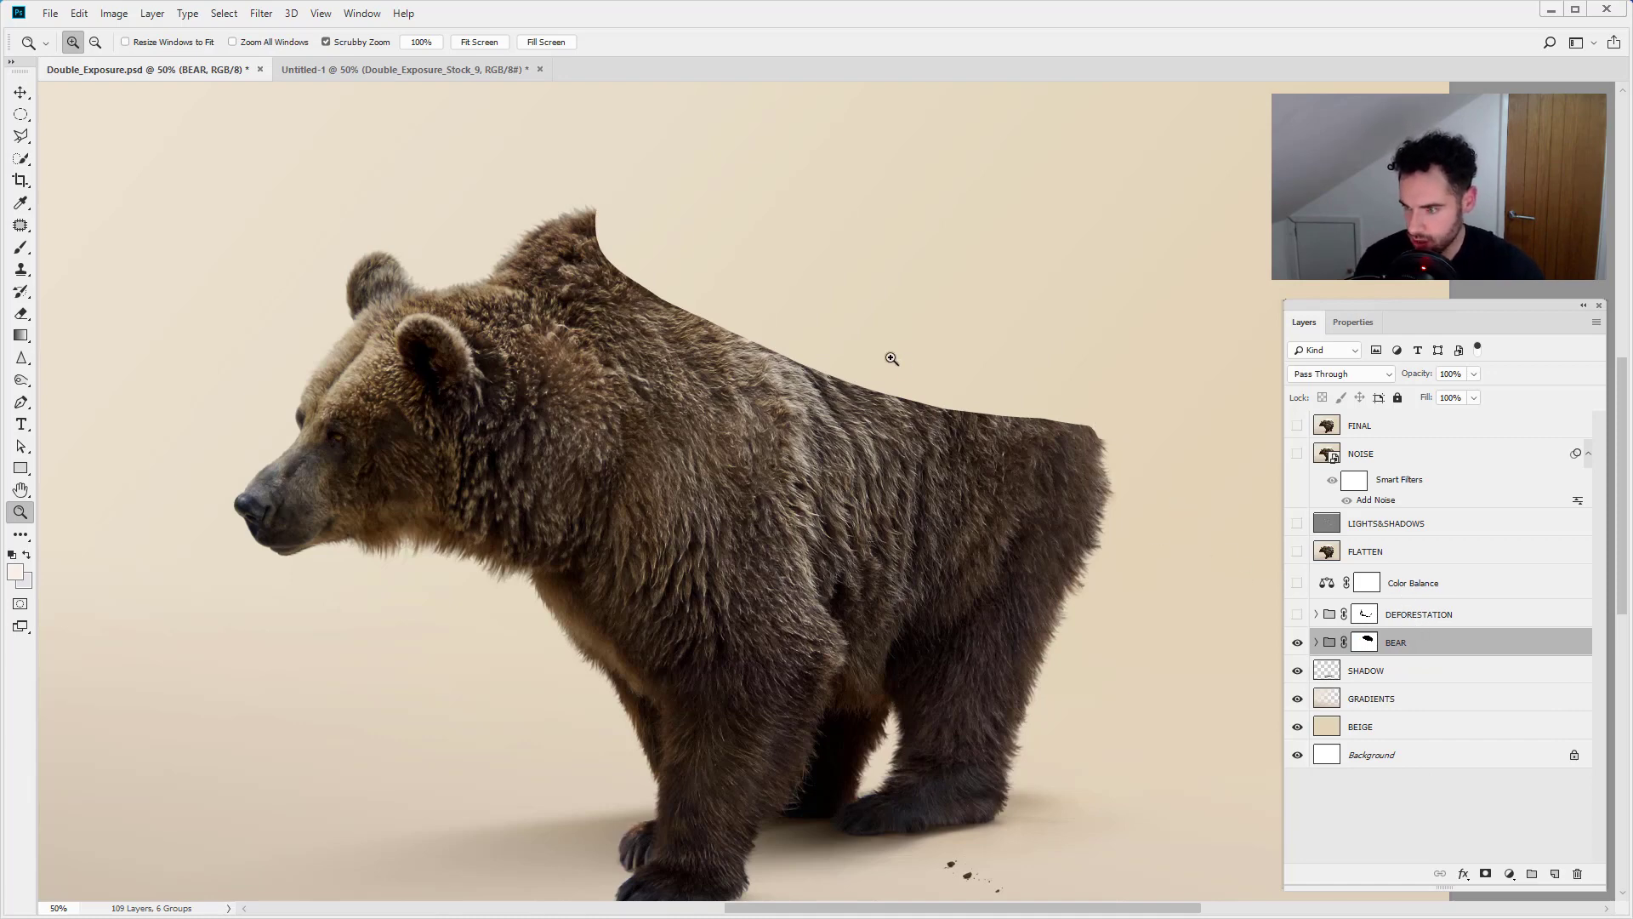
pyautogui.rightClick(1370, 646)
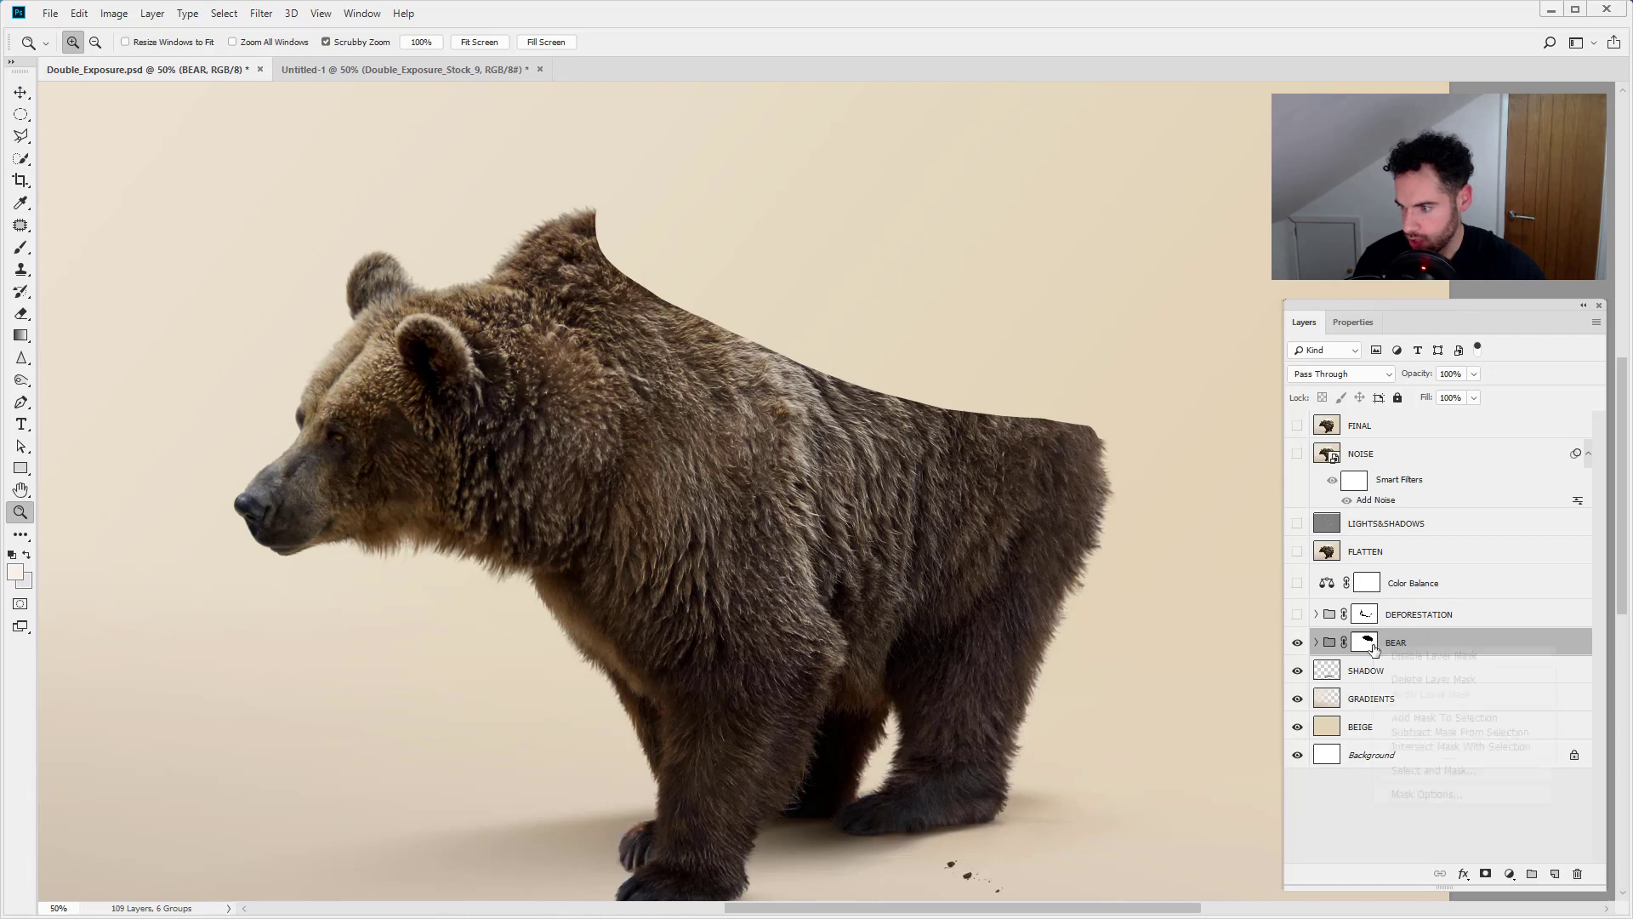
pyautogui.click(1436, 655)
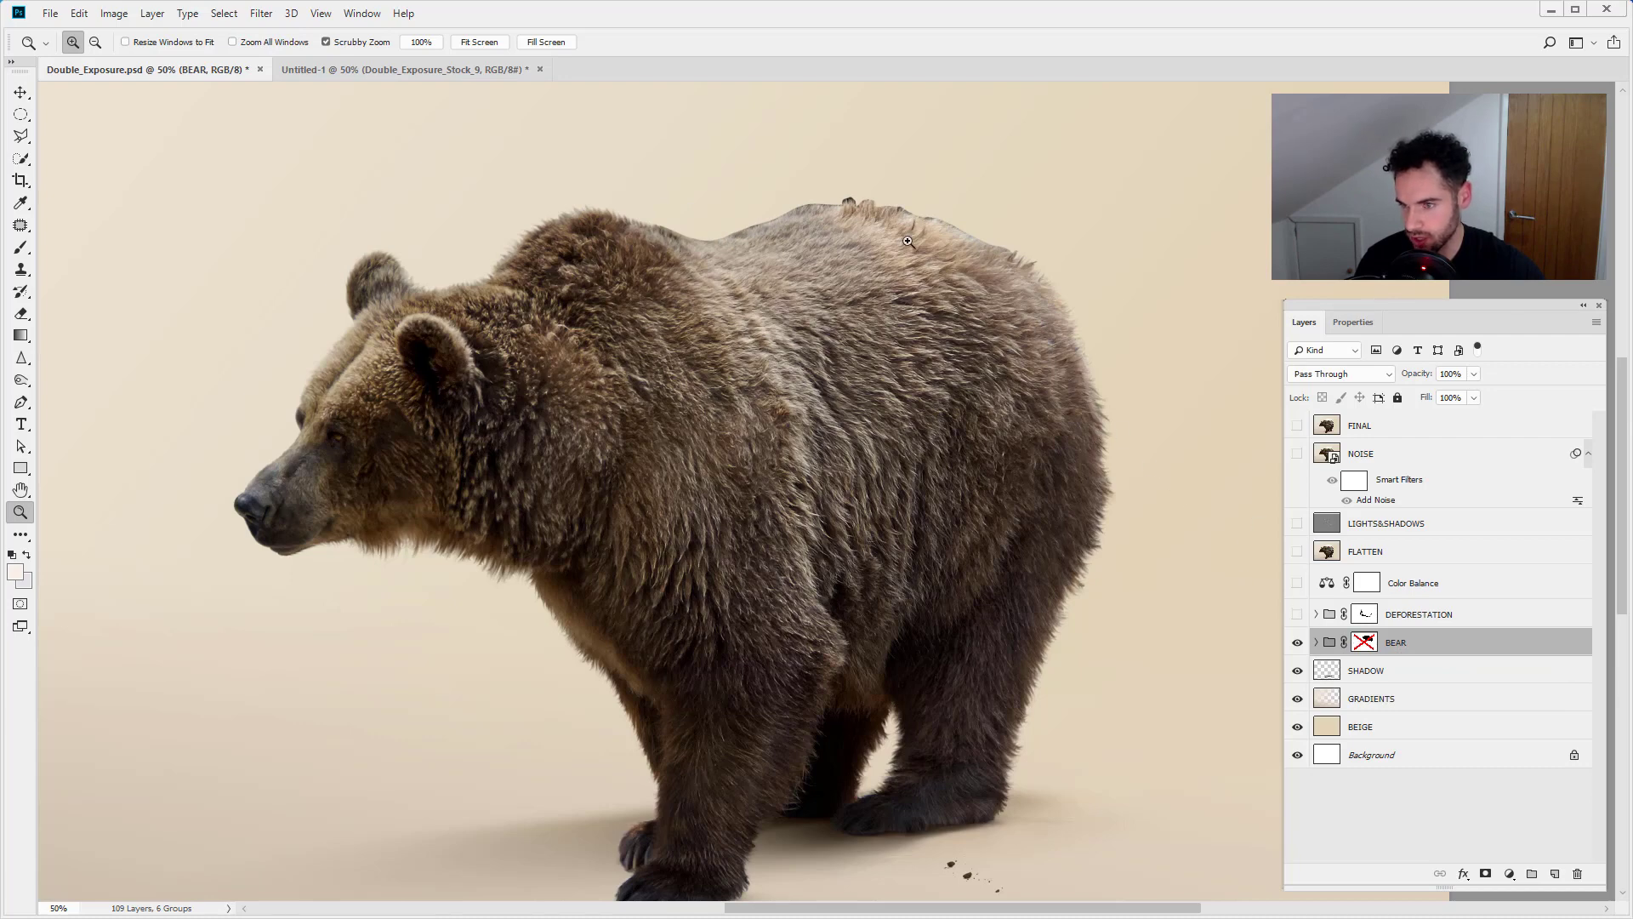
pyautogui.rightClick(1367, 647)
pyautogui.click(1408, 655)
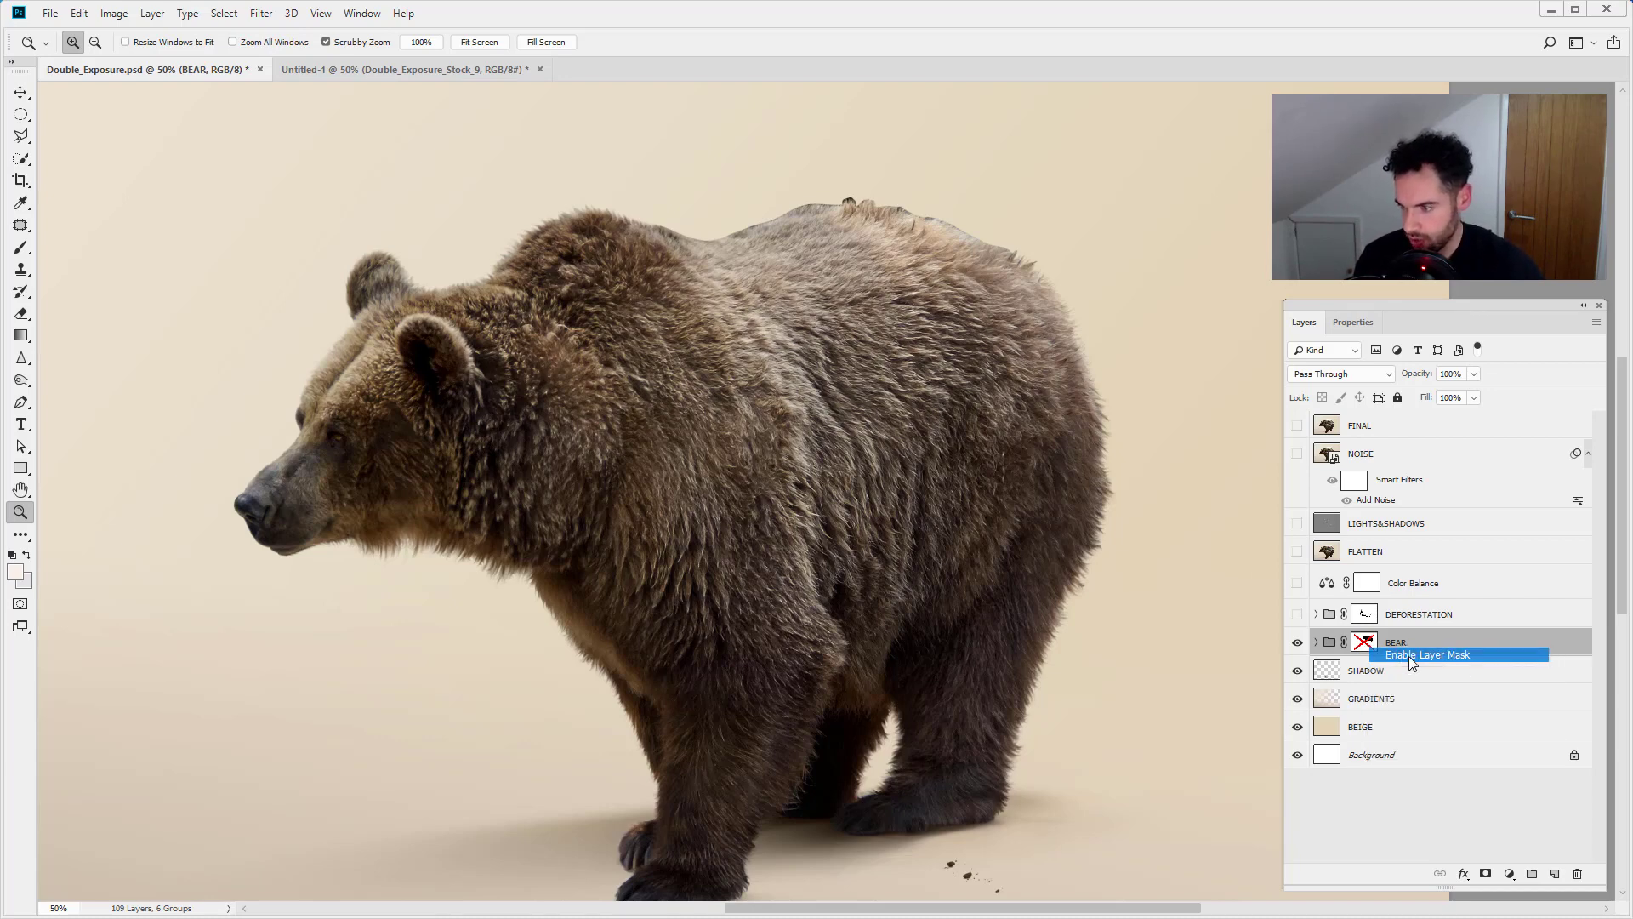
# - Duplicate the hidden DEFORESTATION group, then show the original group and expand its layers
pyautogui.click(1434, 619)
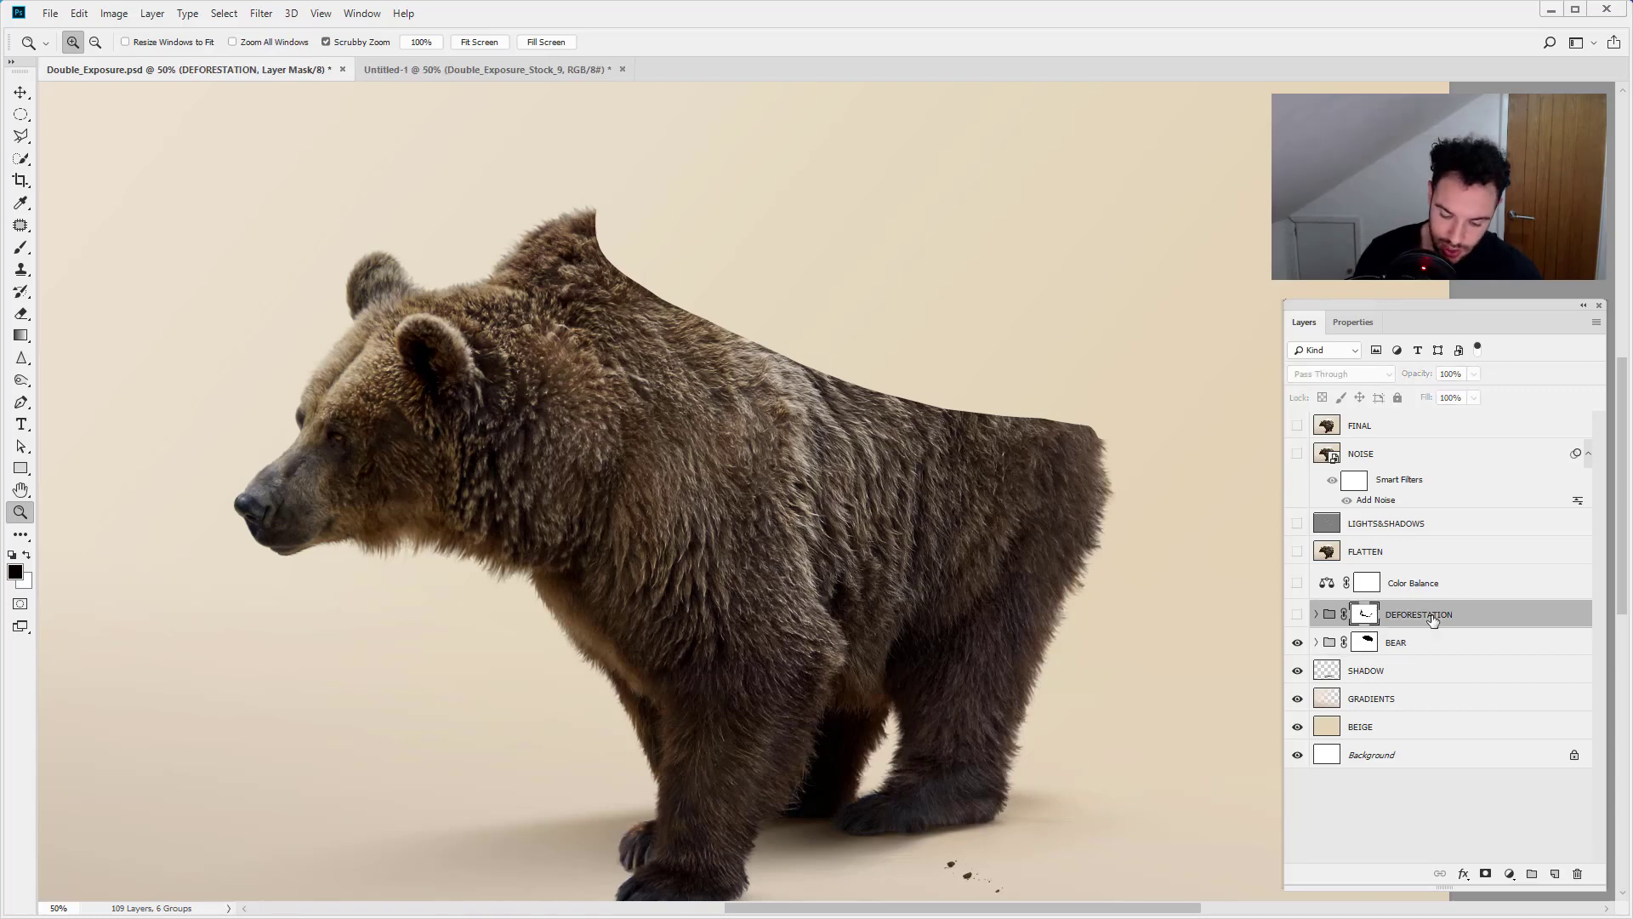
pyautogui.hotkey('ctrl', 'j')
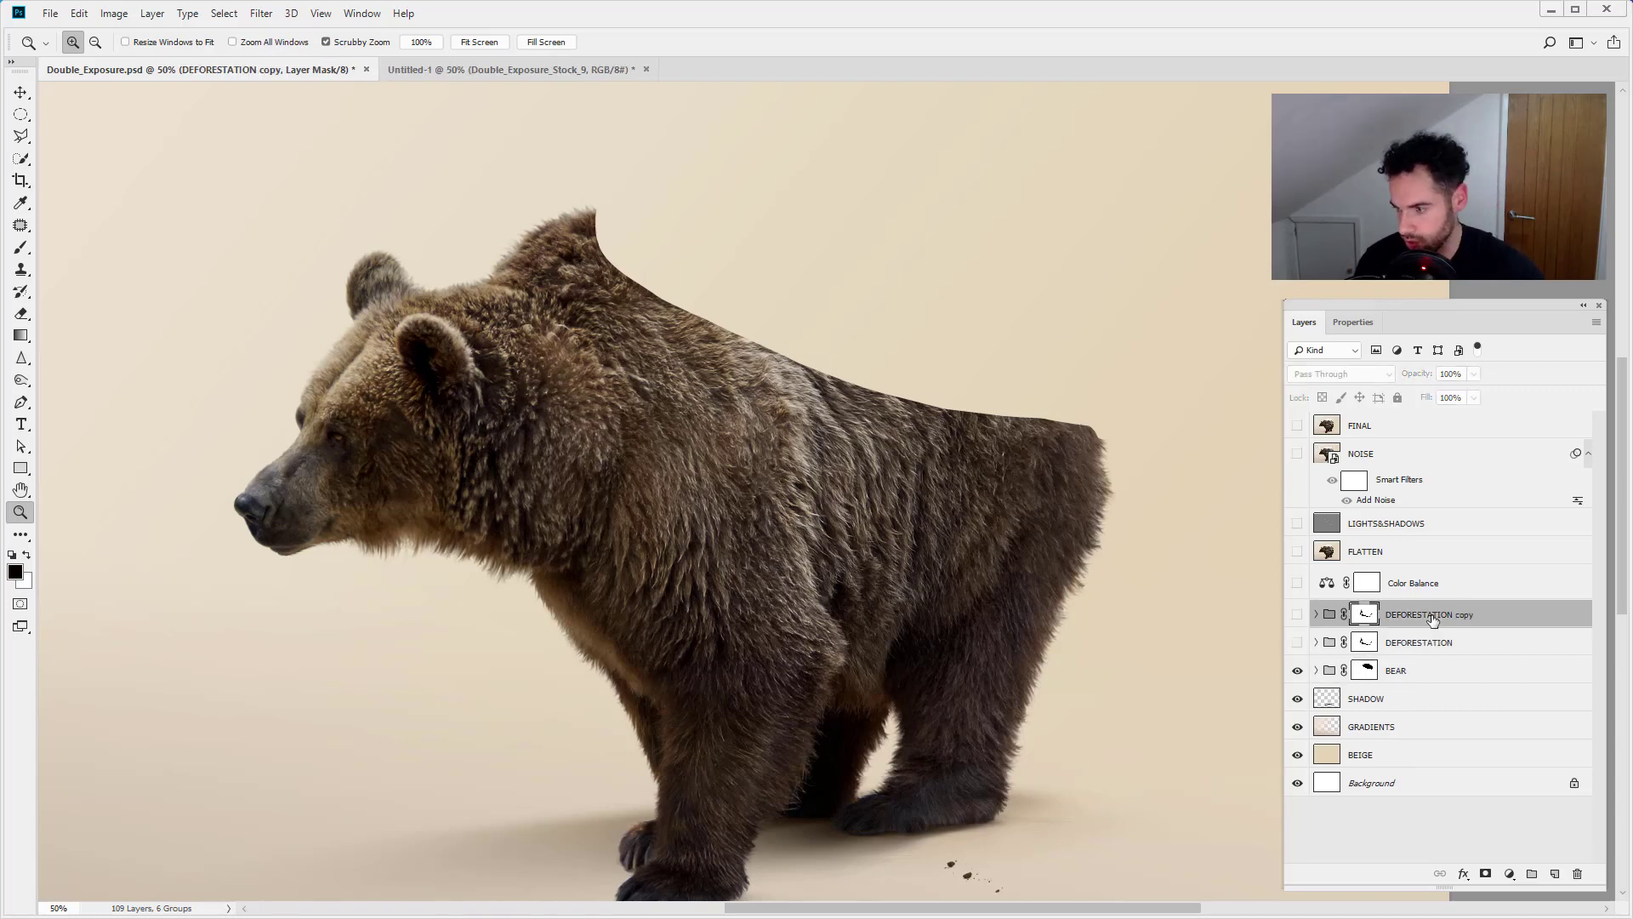
pyautogui.click(1296, 645)
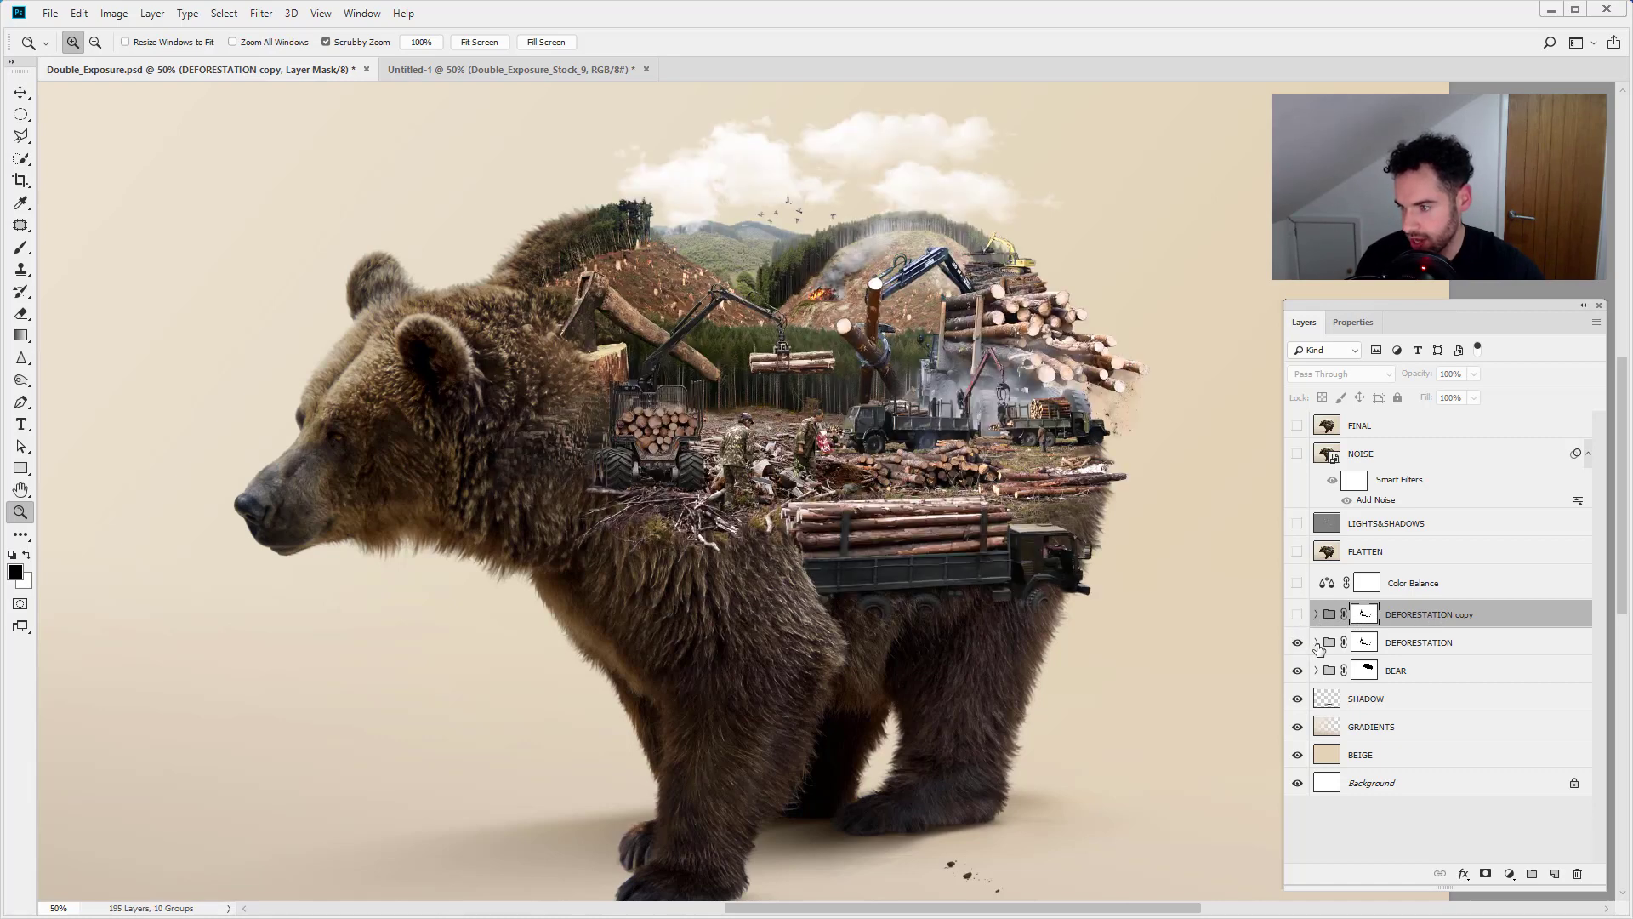
pyautogui.click(1316, 643)
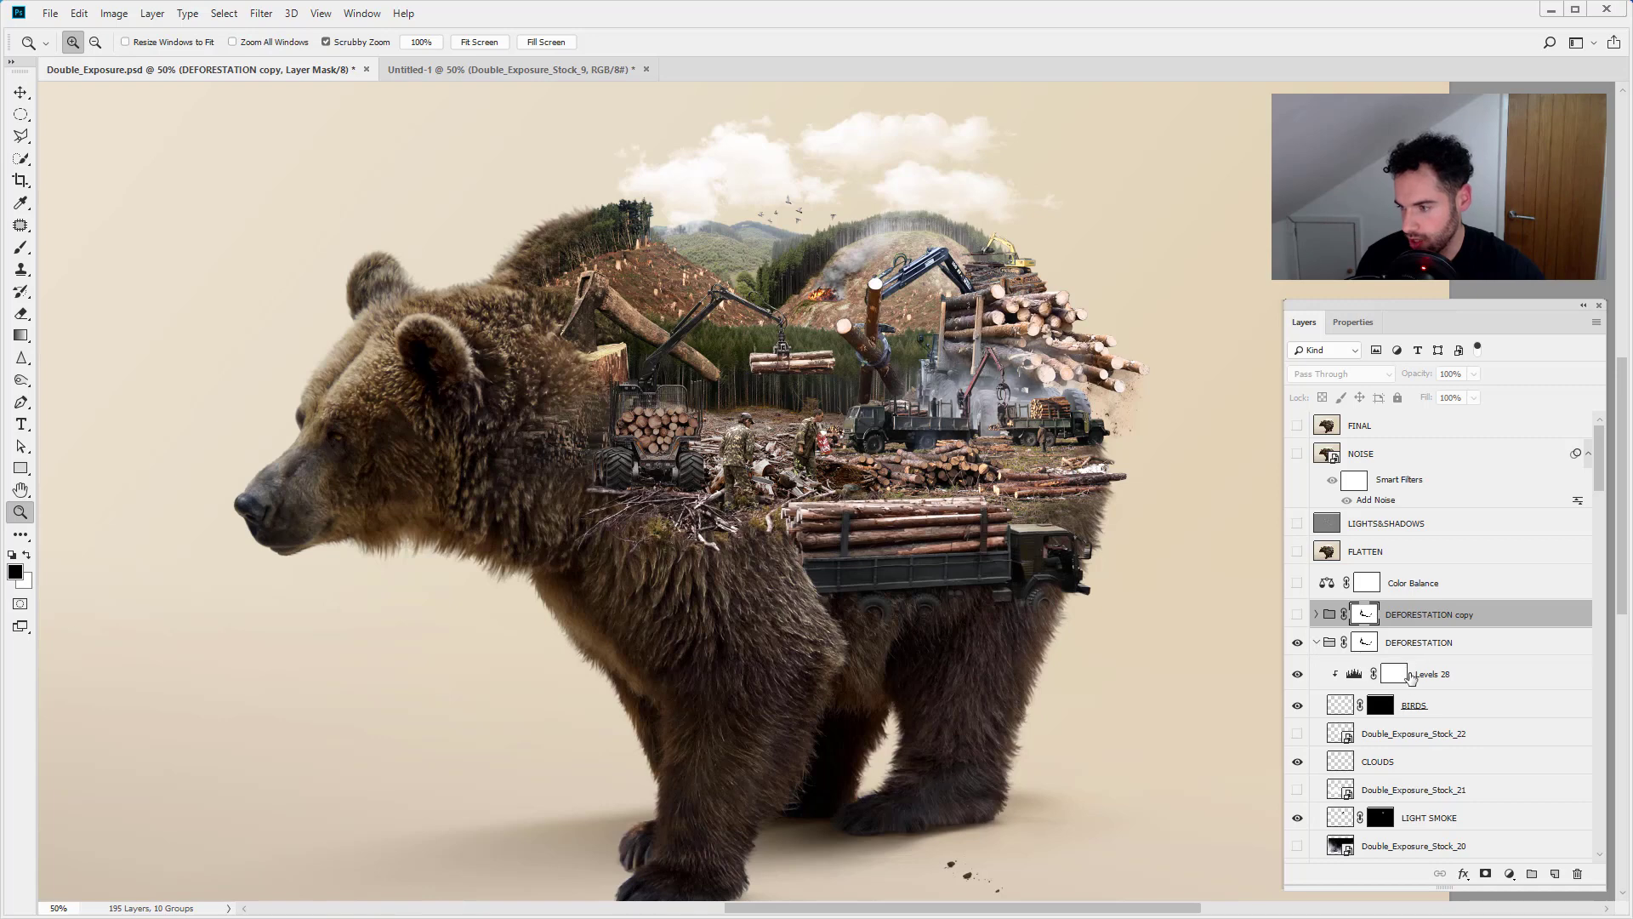
pyautogui.scroll(-3, 1388, 654)
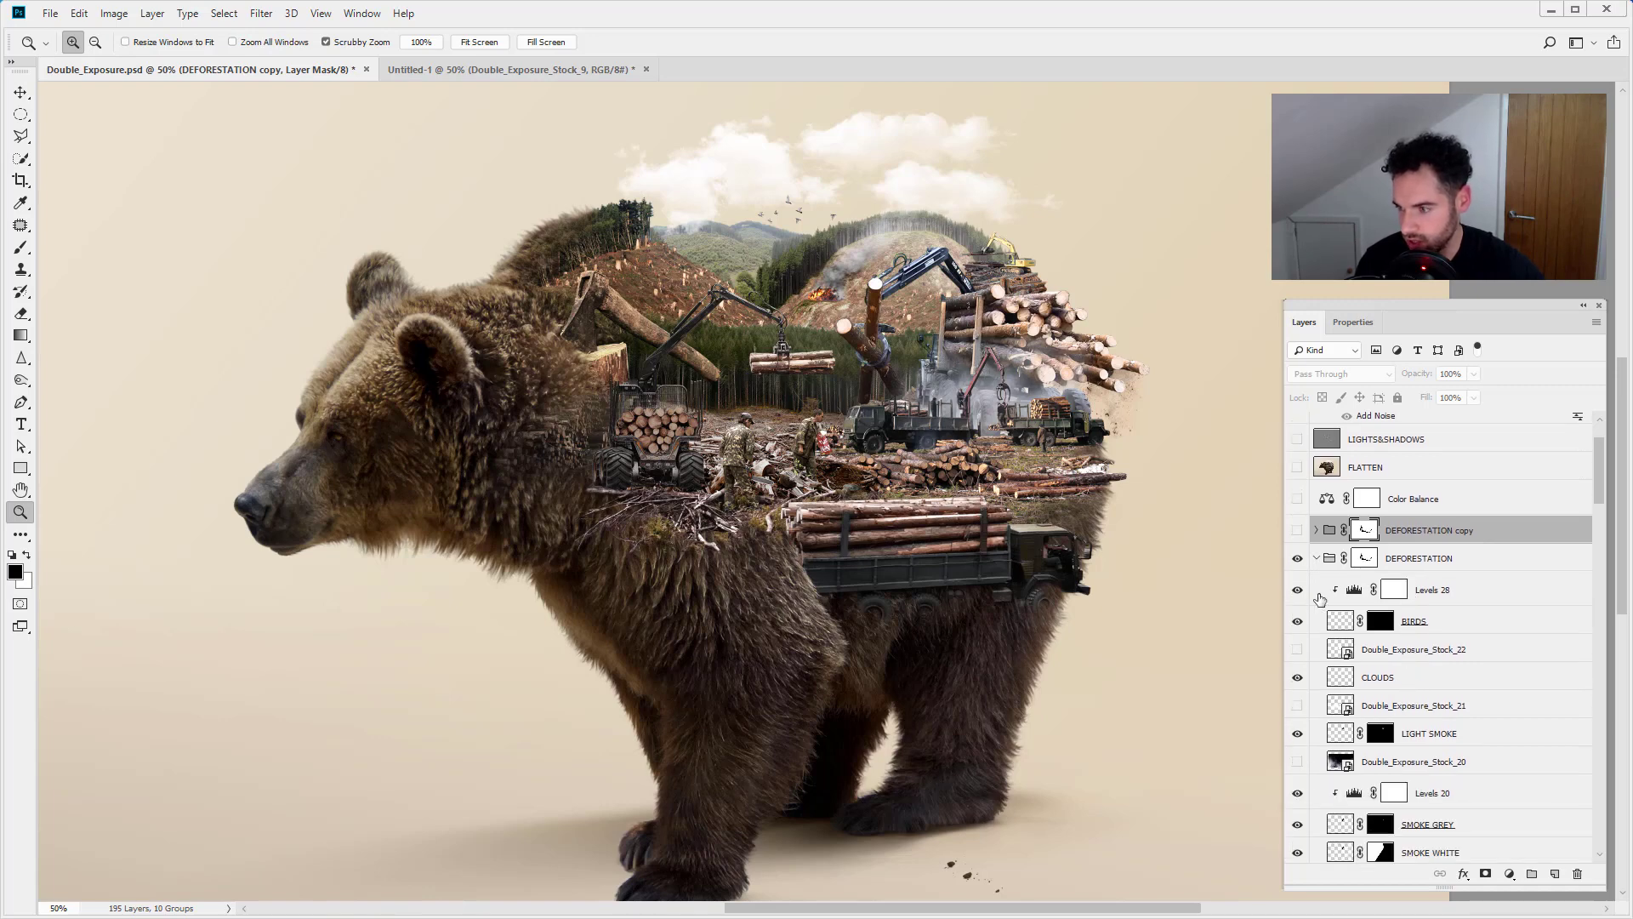
# - Compare the scene with and without the birds, then hide BIRDS, its Levels 28 adjustment and CLOUDS in the DEFORESTATION group
pyautogui.click(1079, 470)
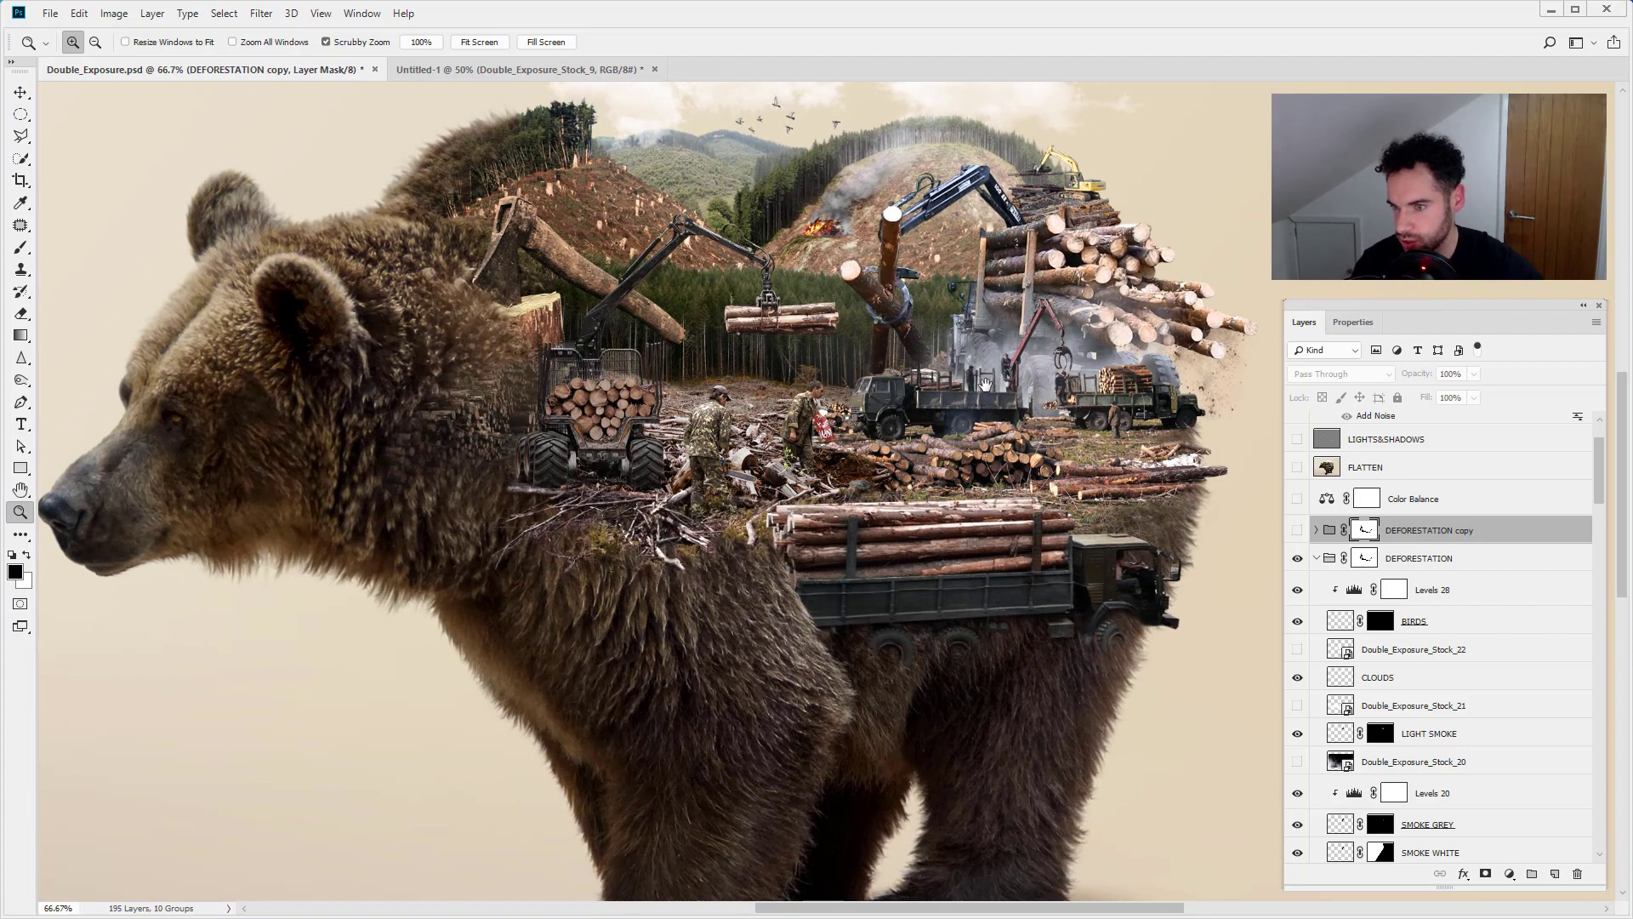
pyautogui.moveTo(985, 386); pyautogui.dragTo(879, 529)
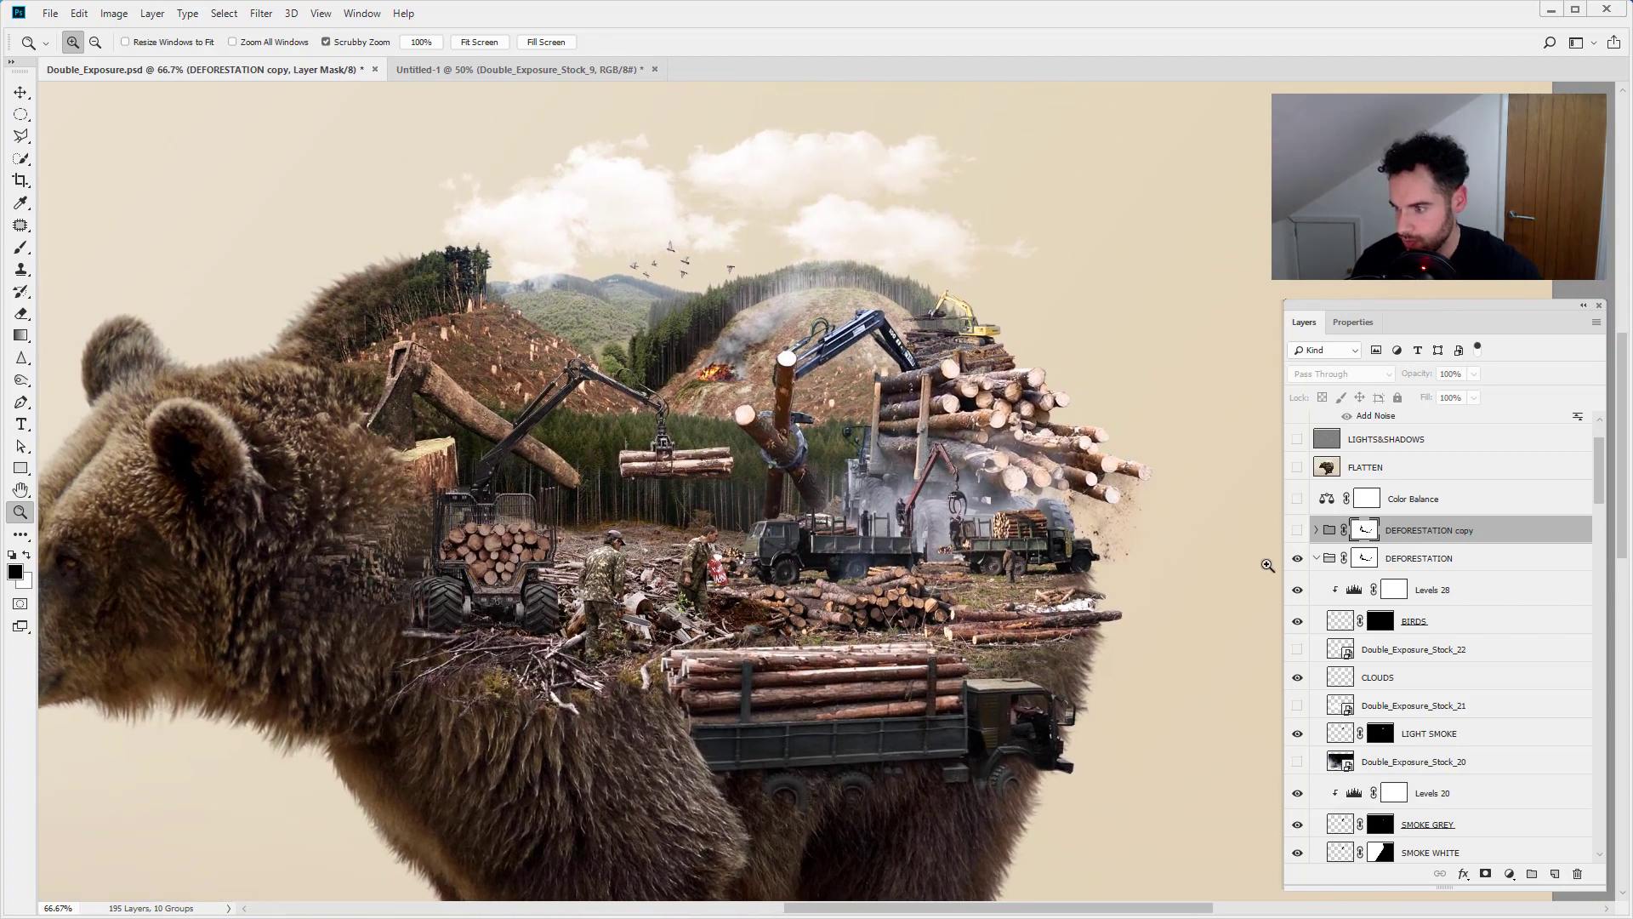
pyautogui.click(1298, 622)
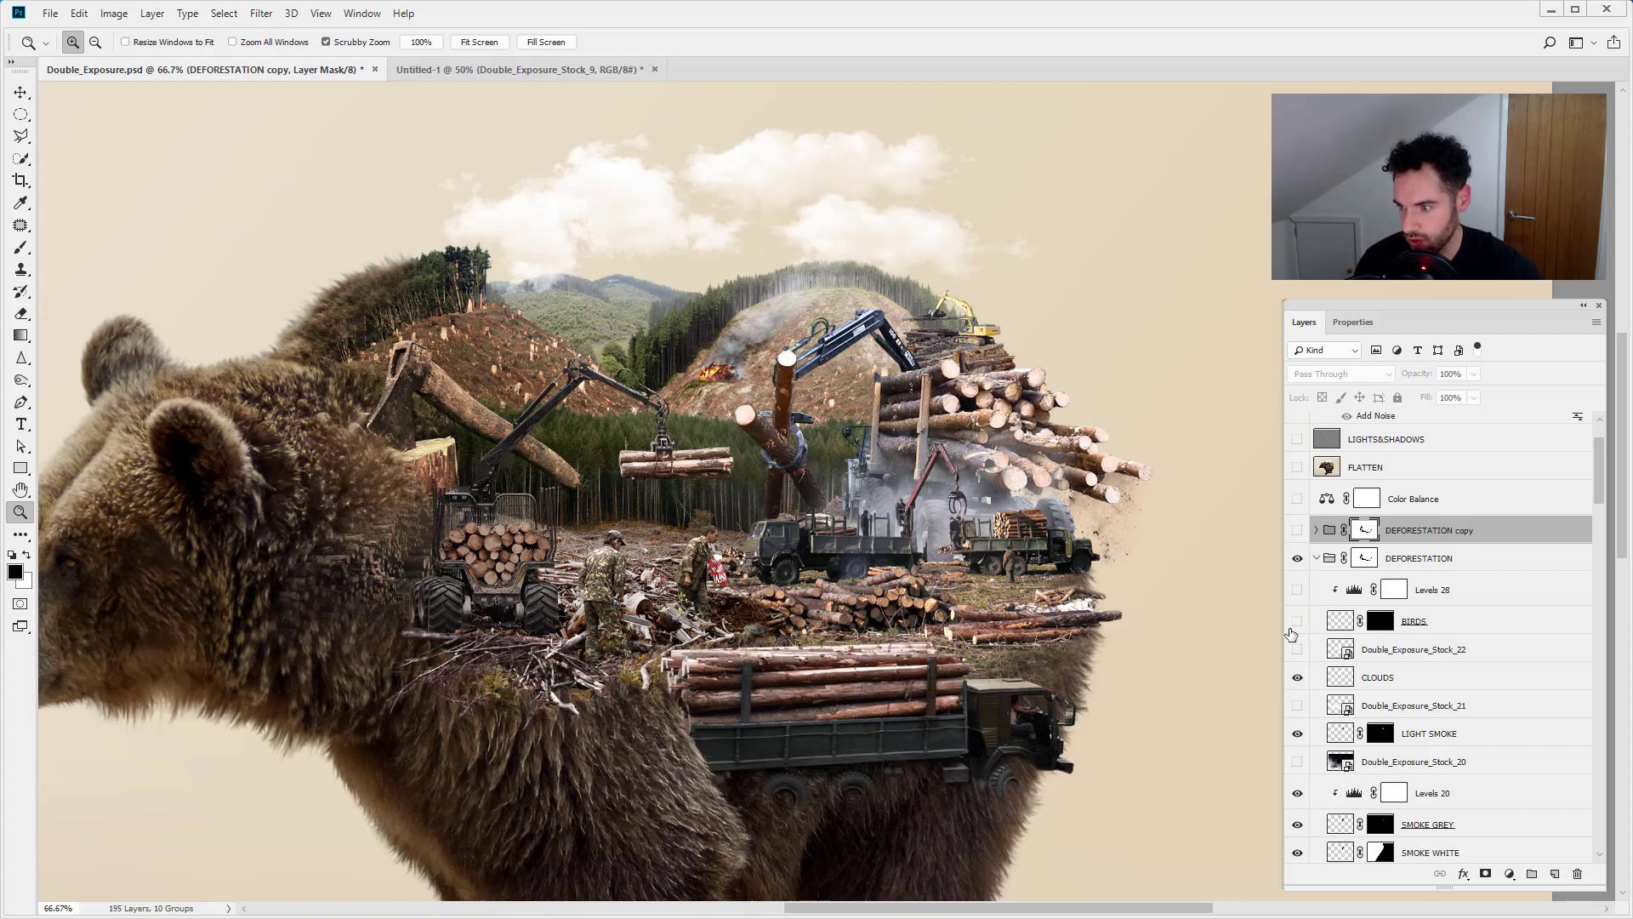
pyautogui.click(1299, 624)
pyautogui.click(1297, 591)
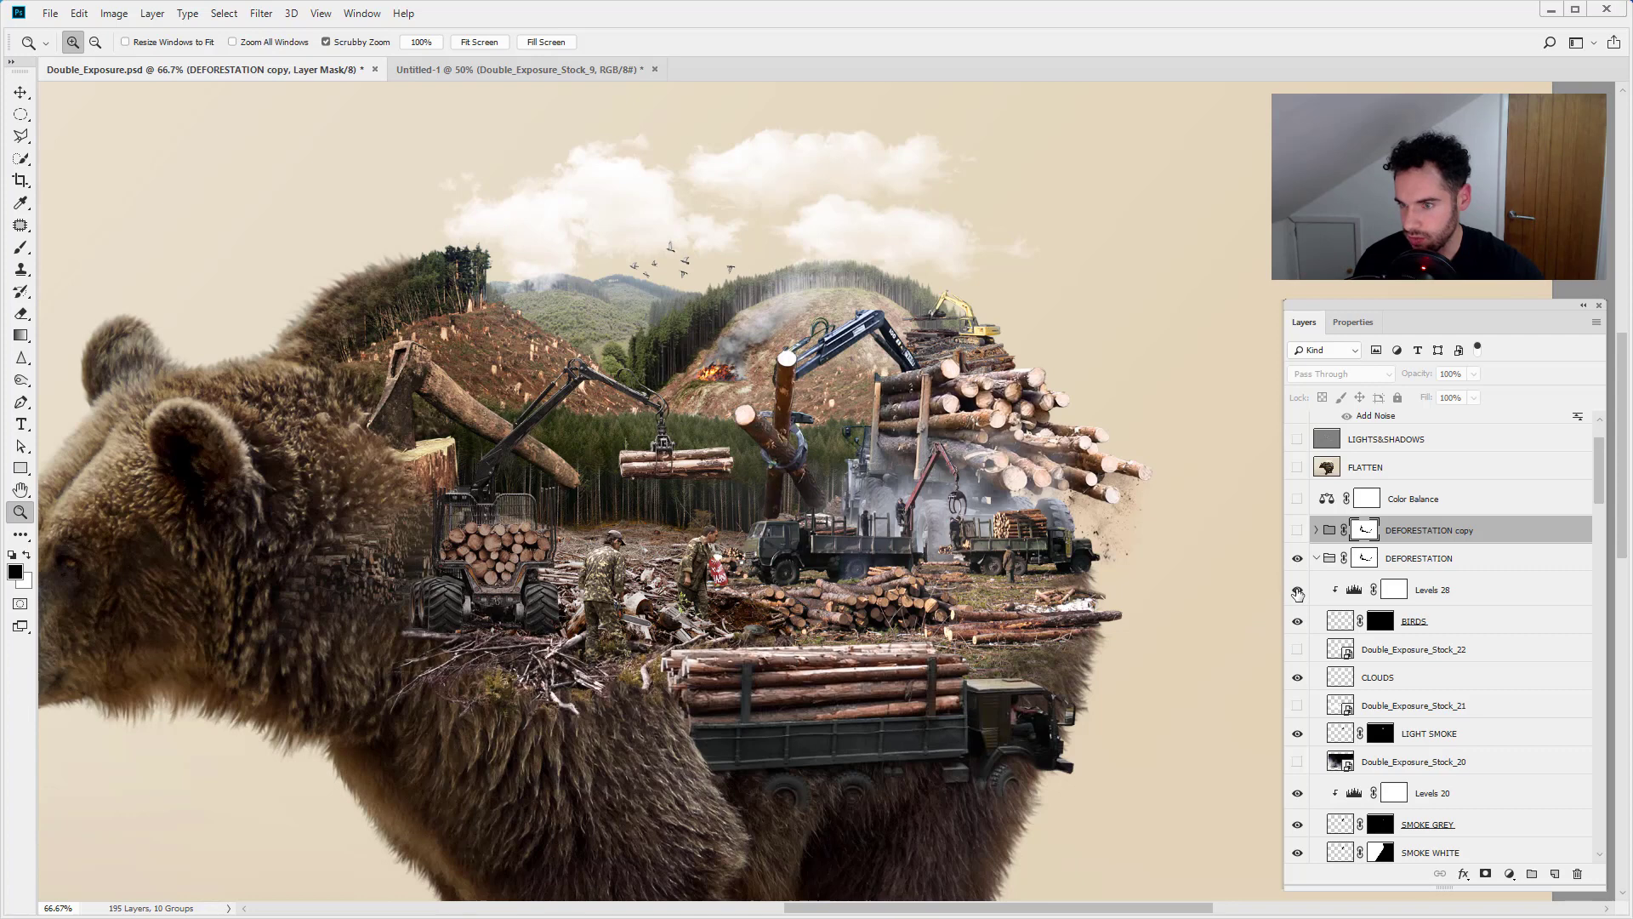
pyautogui.moveTo(1297, 590); pyautogui.dragTo(1299, 634)
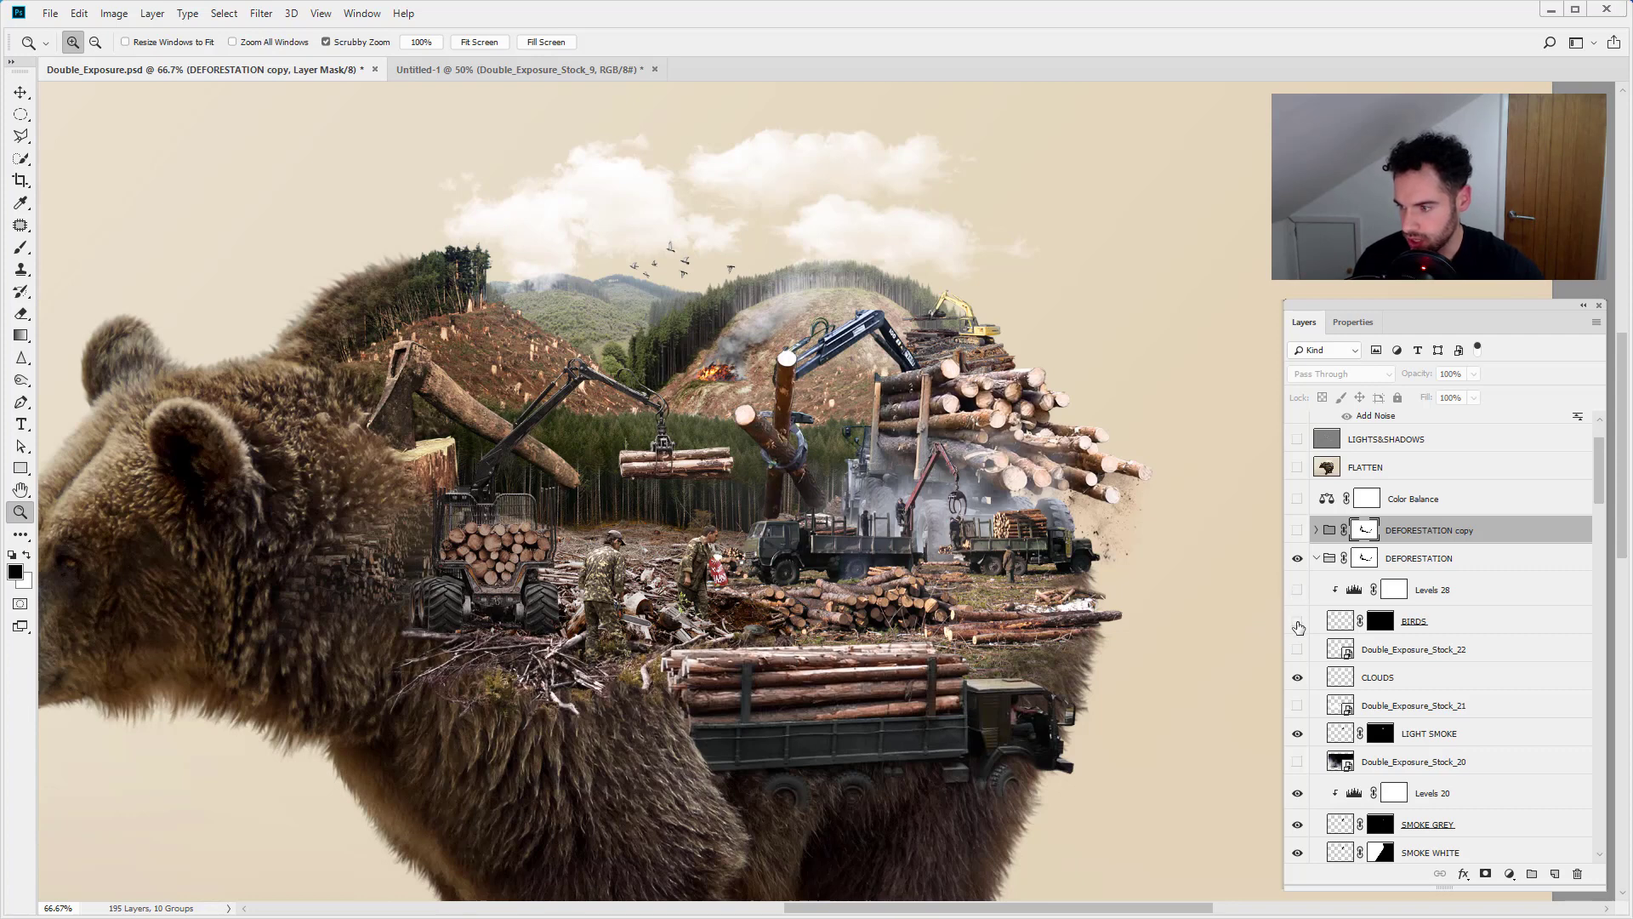
pyautogui.click(1298, 678)
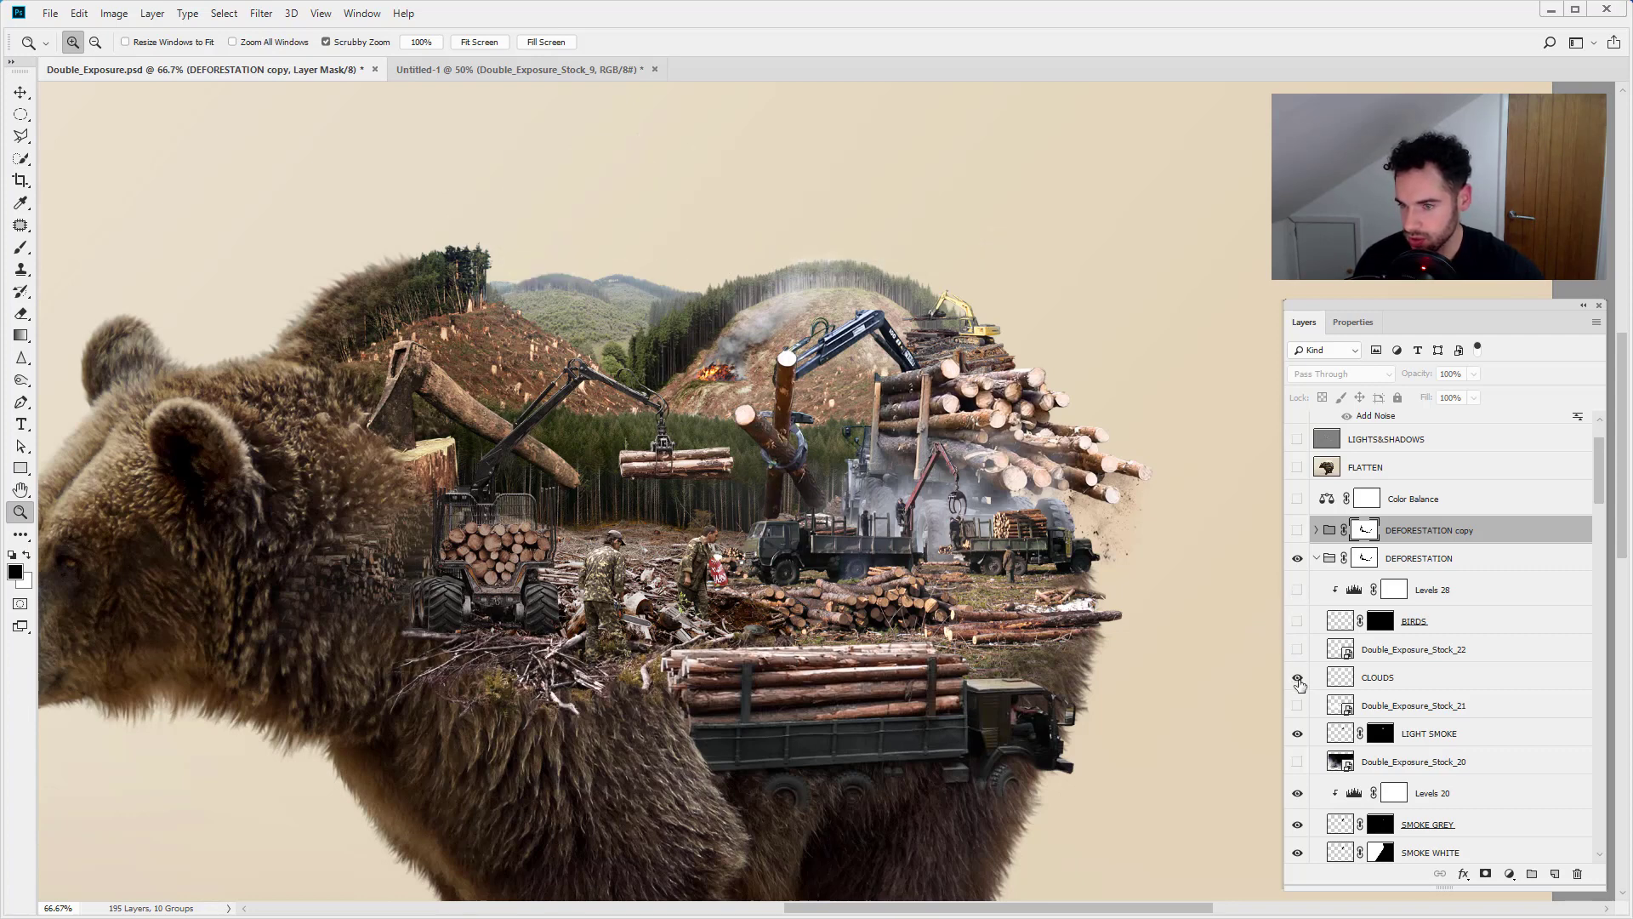
# - Hide the LIGHT SMOKE, Levels 20, SMOKE GREY and SMOKE WHITE layers in the DEFORESTATION group
pyautogui.scroll(3, 1300, 684)
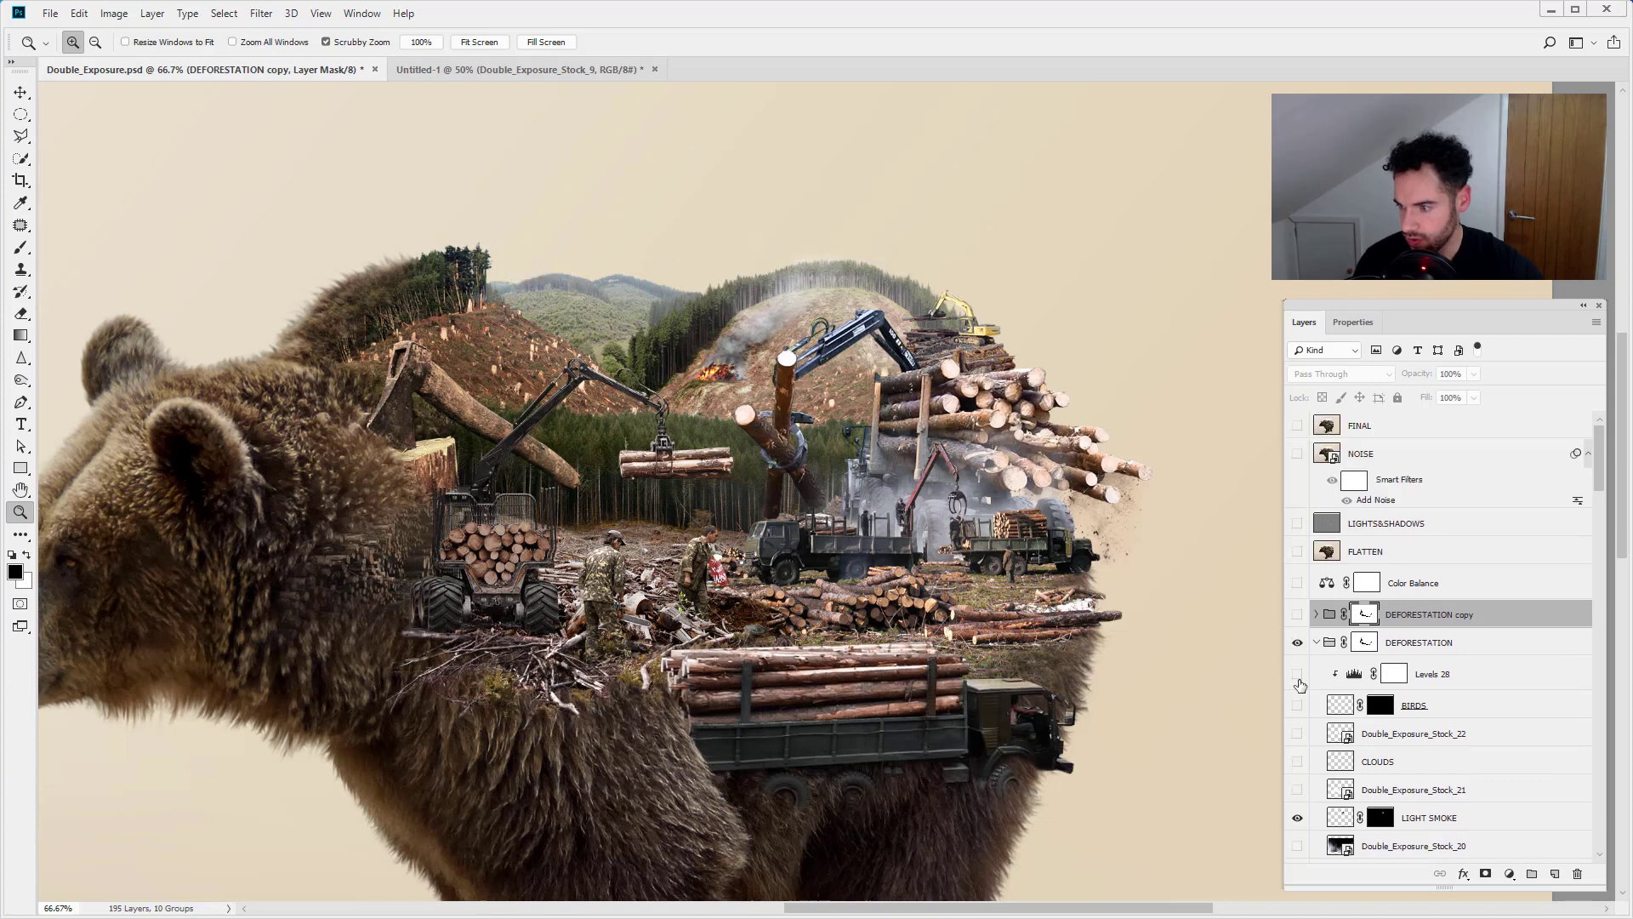
pyautogui.scroll(-5, 1300, 685)
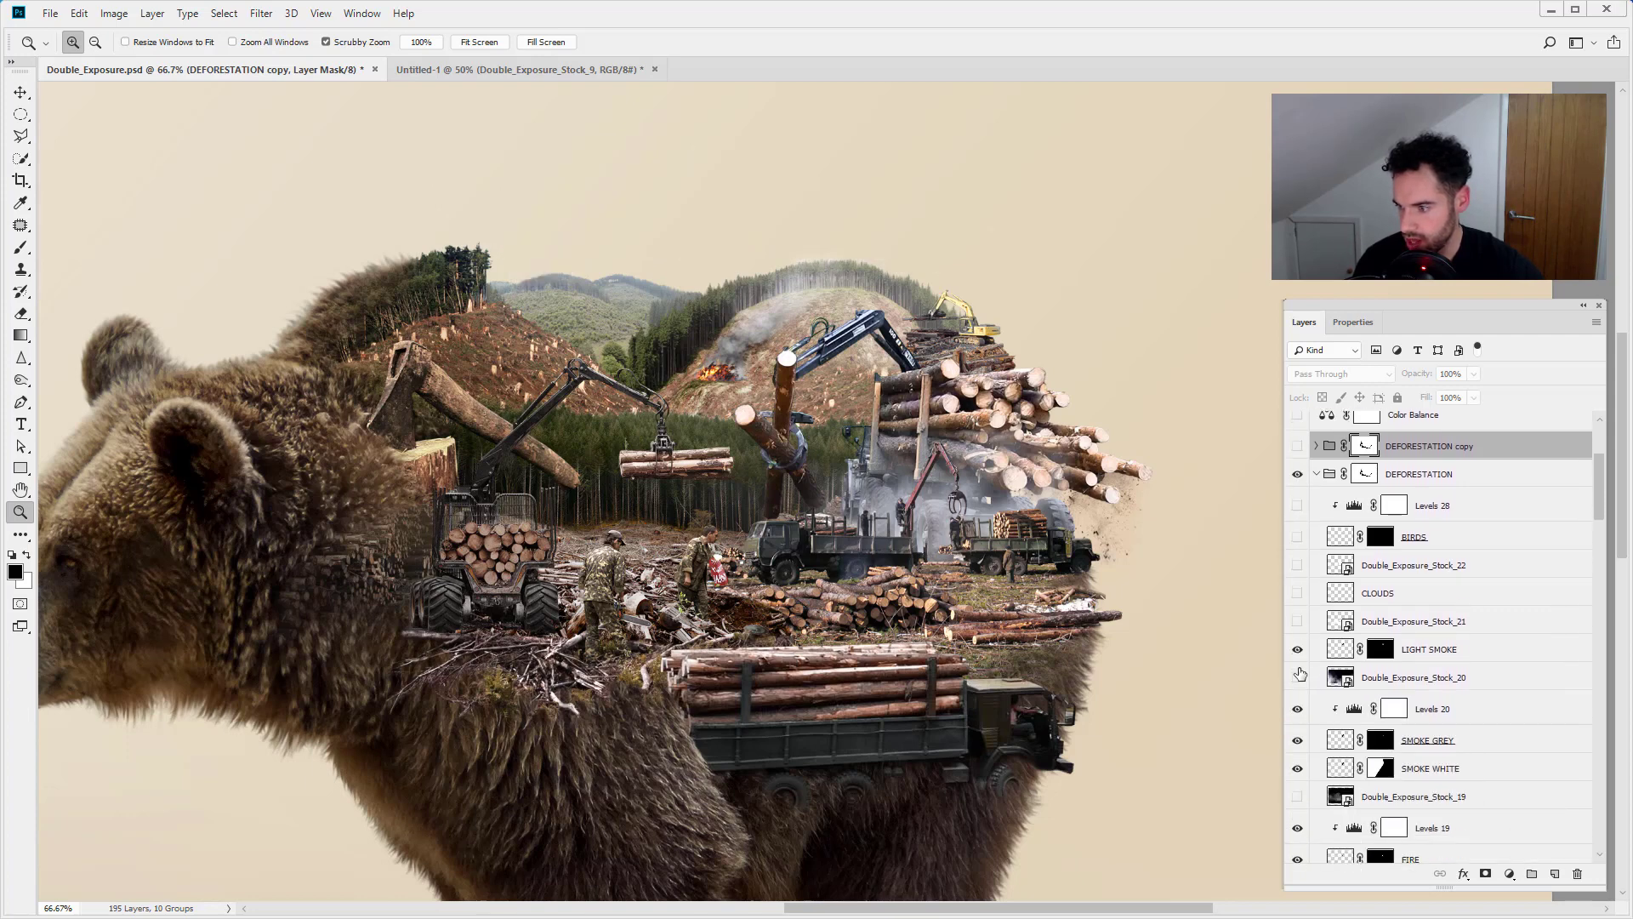
pyautogui.click(1298, 594)
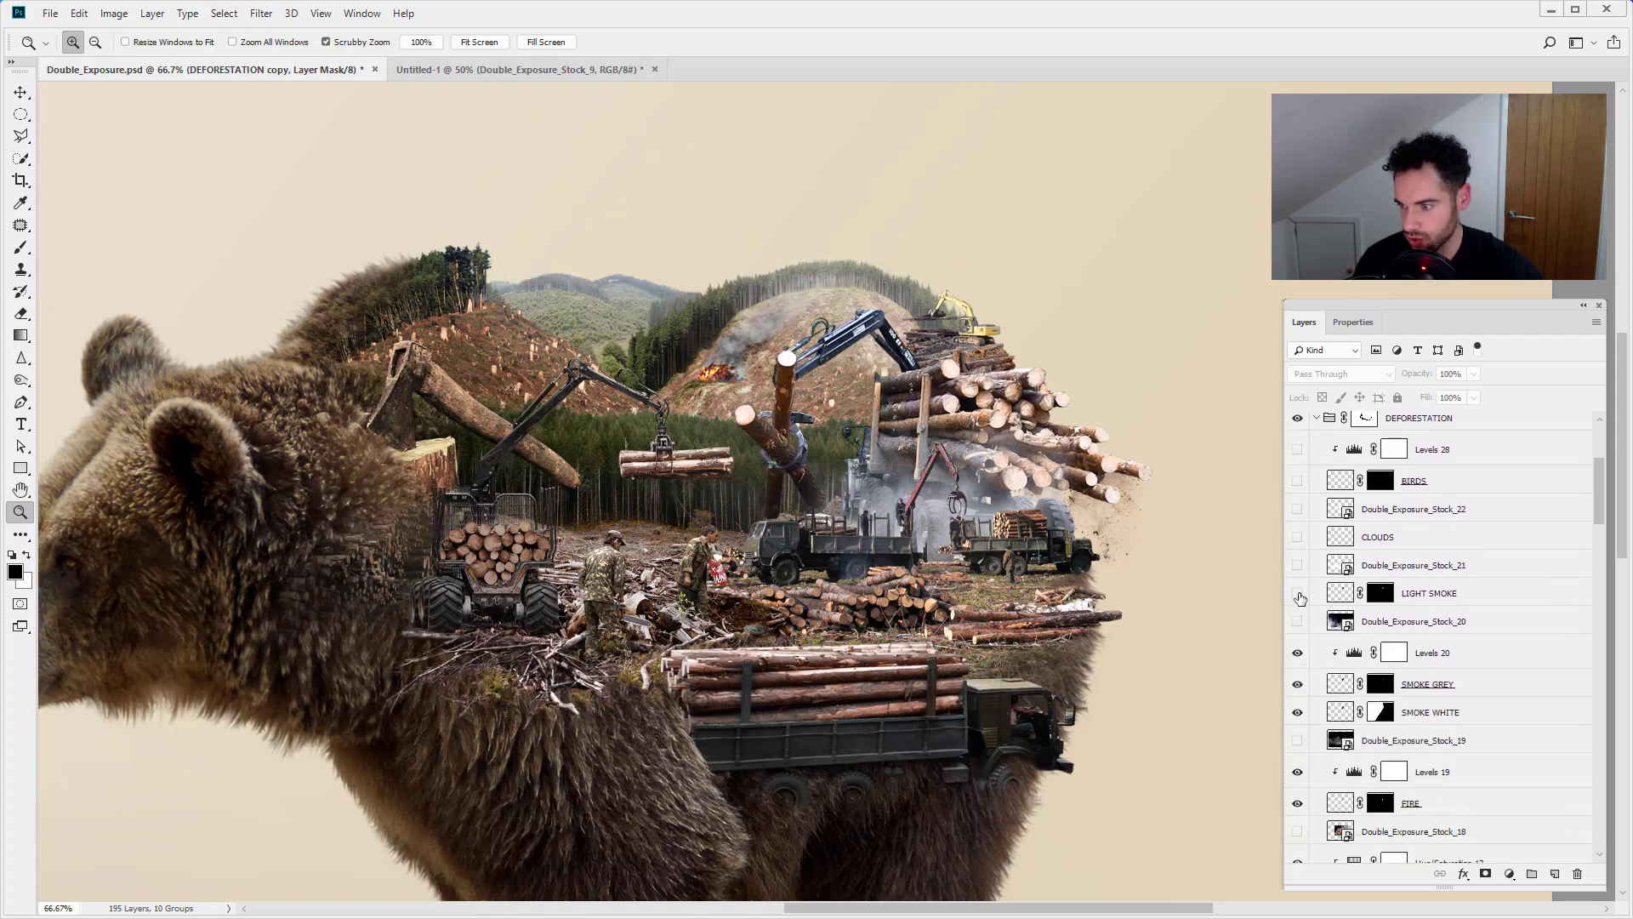
pyautogui.scroll(-2, 1300, 598)
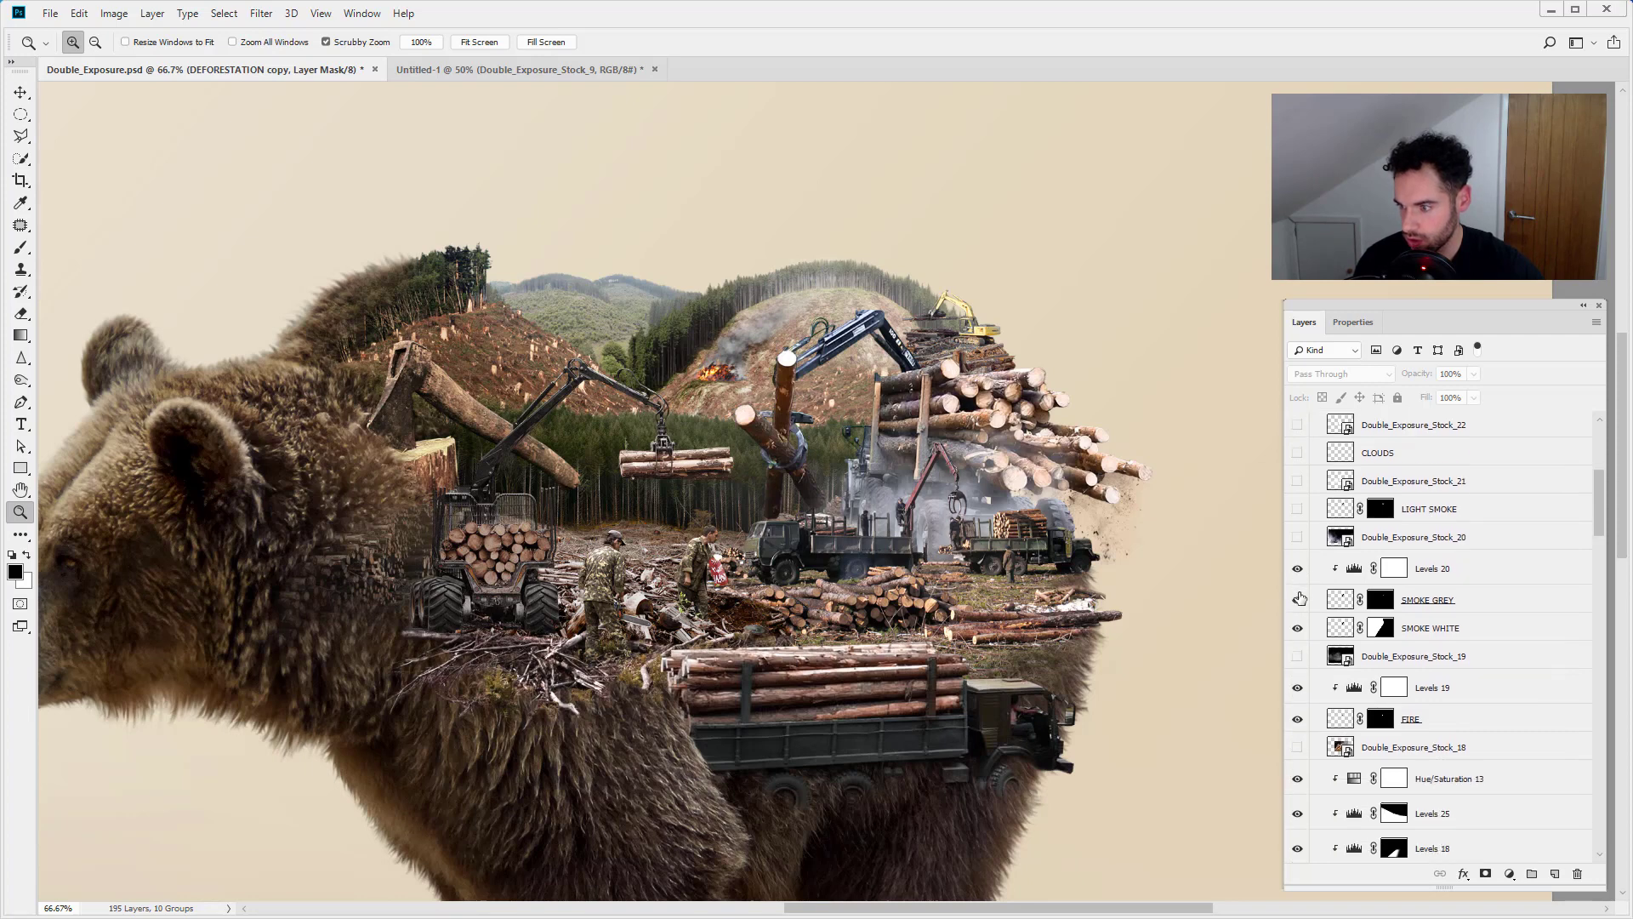
pyautogui.click(1298, 604)
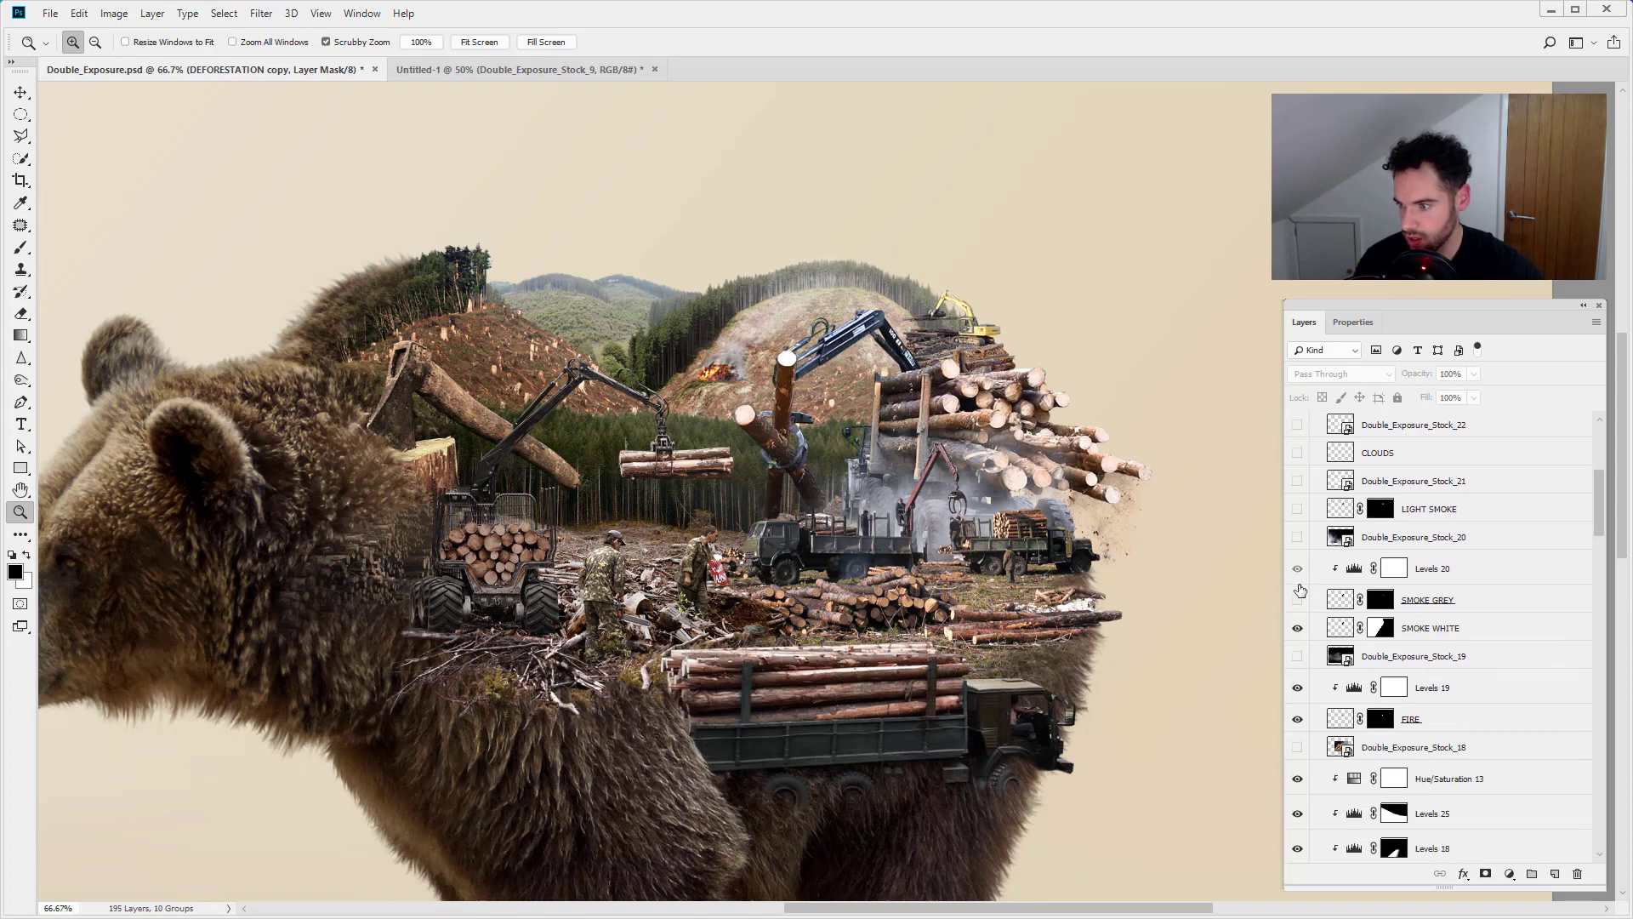
pyautogui.click(1298, 595)
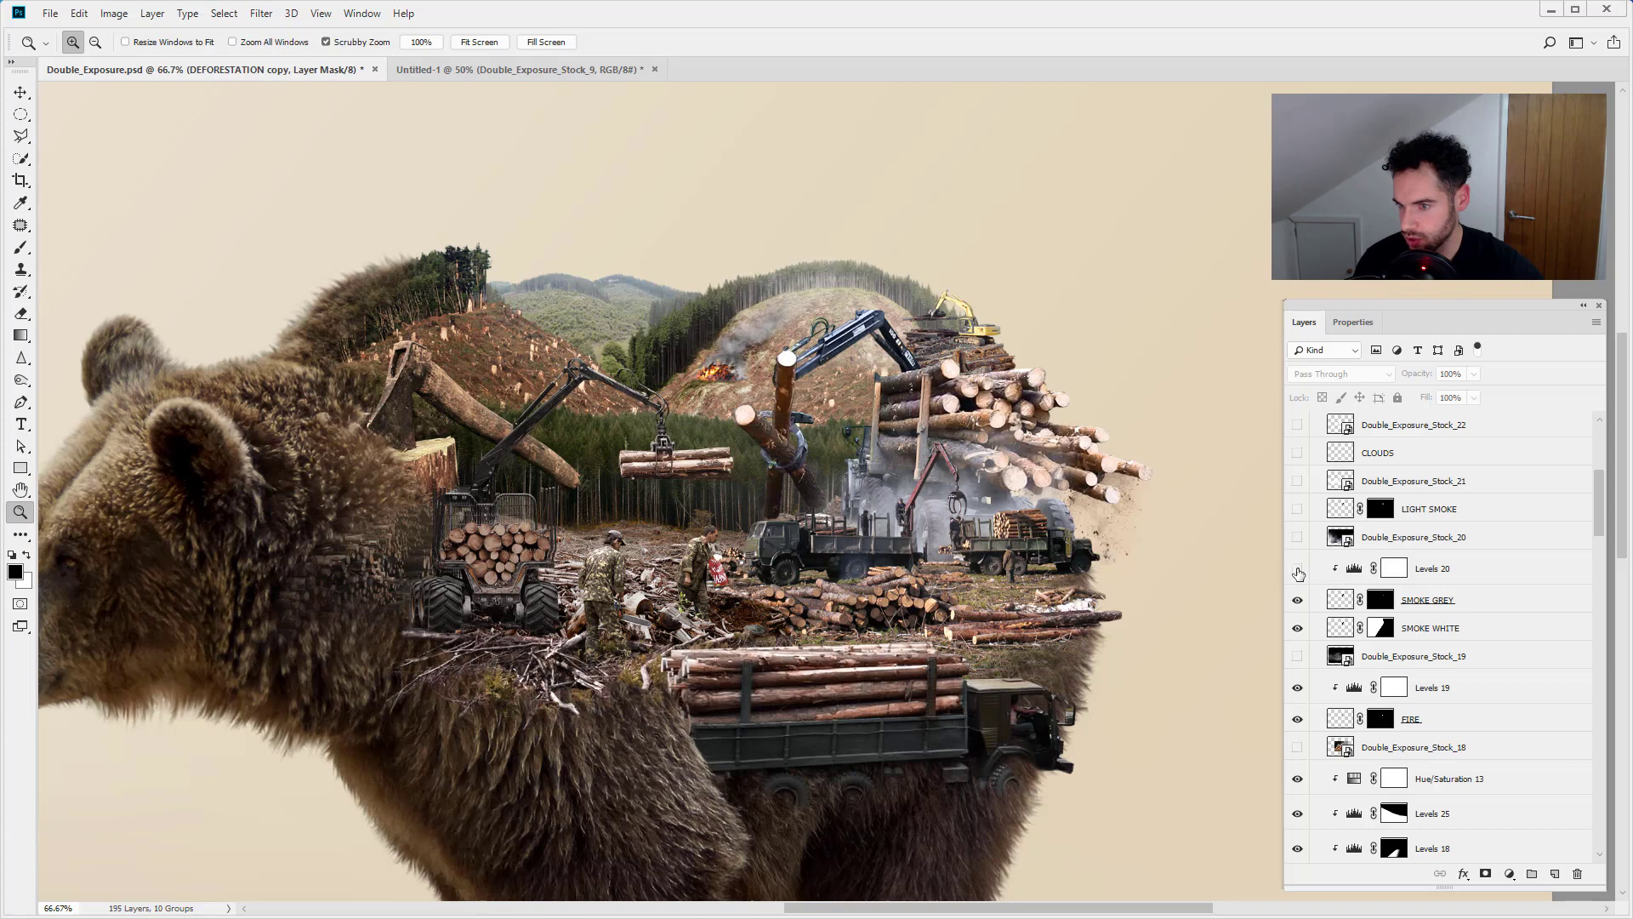
pyautogui.click(1298, 601)
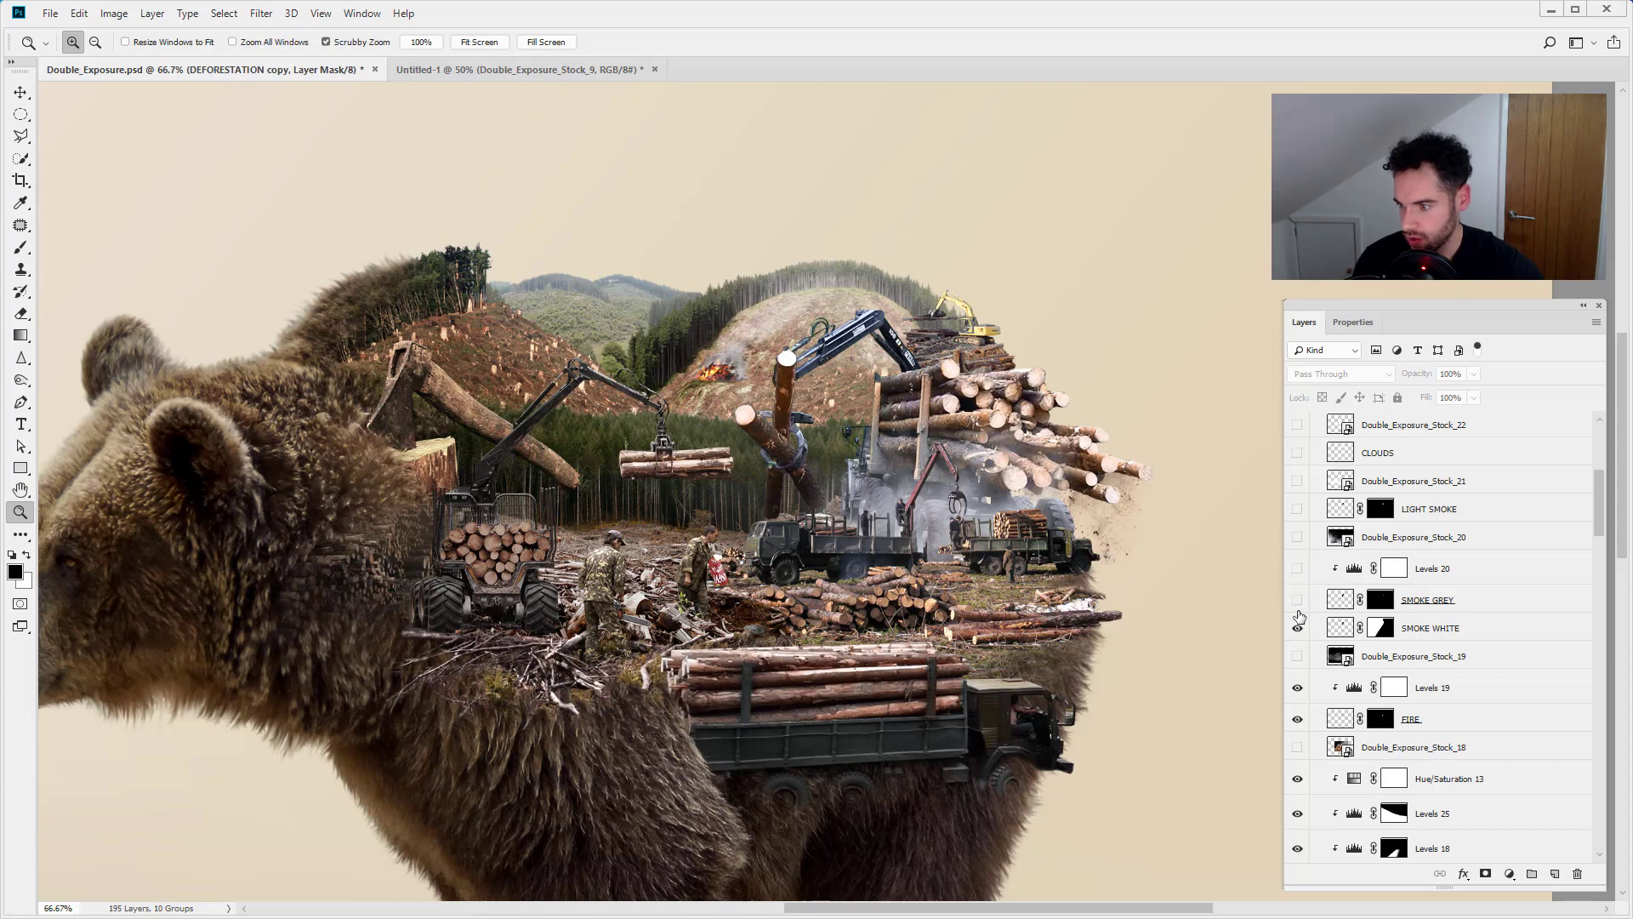
pyautogui.click(1298, 628)
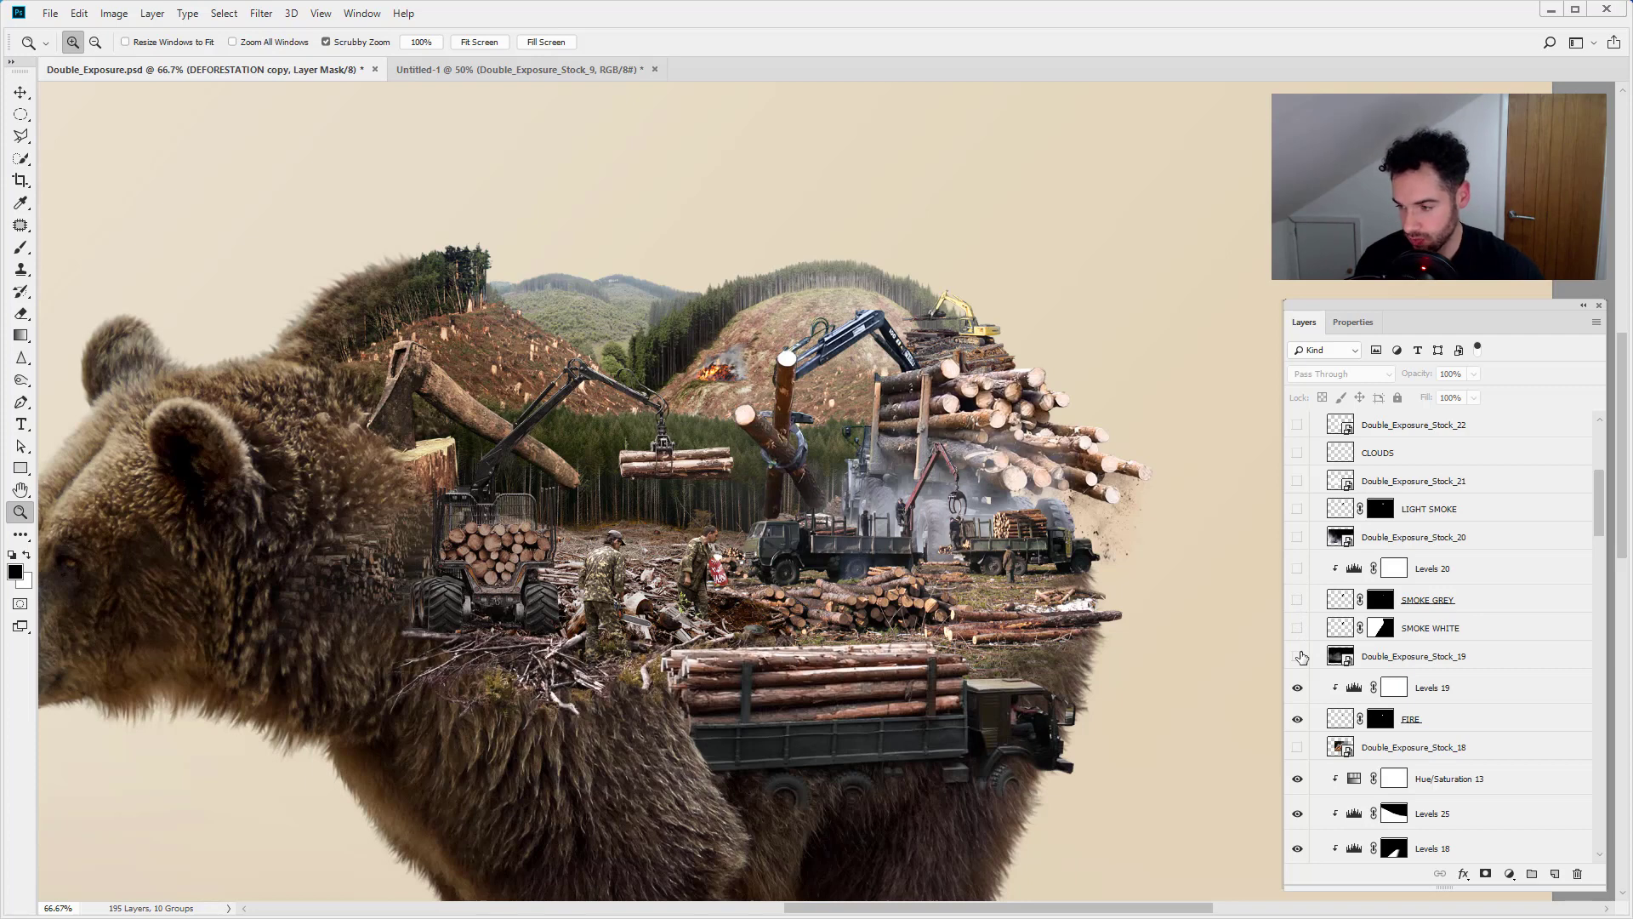
# - Compare the scene with and without the FIRE layer, then hide FIRE and its Levels 19 adjustment
pyautogui.scroll(-3, 1302, 656)
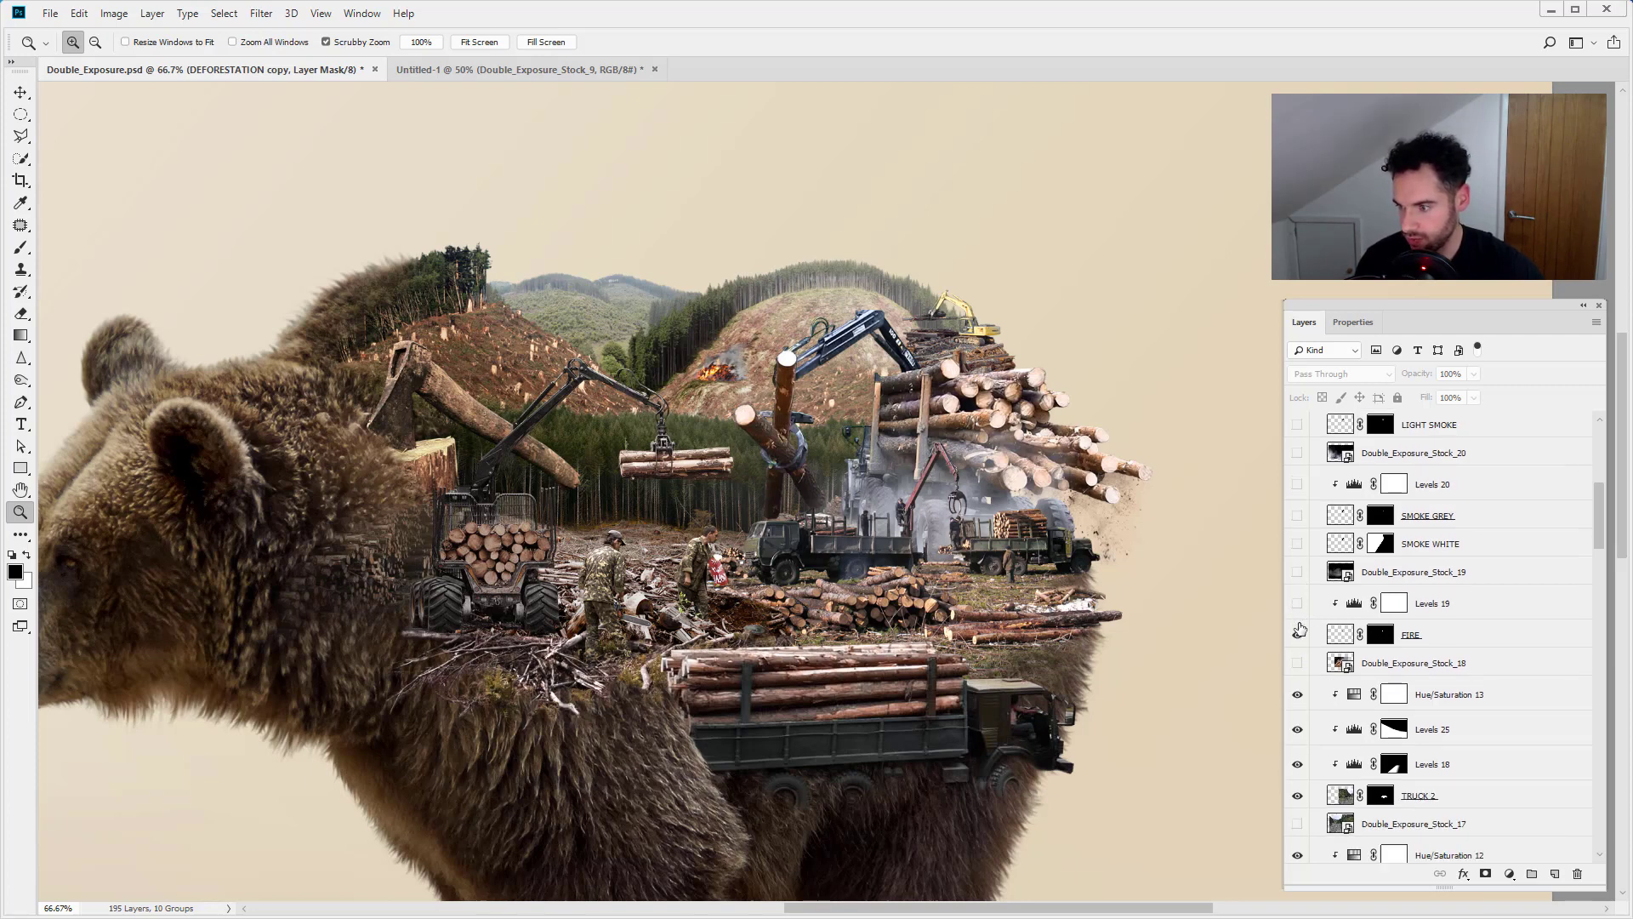
pyautogui.click(1298, 635)
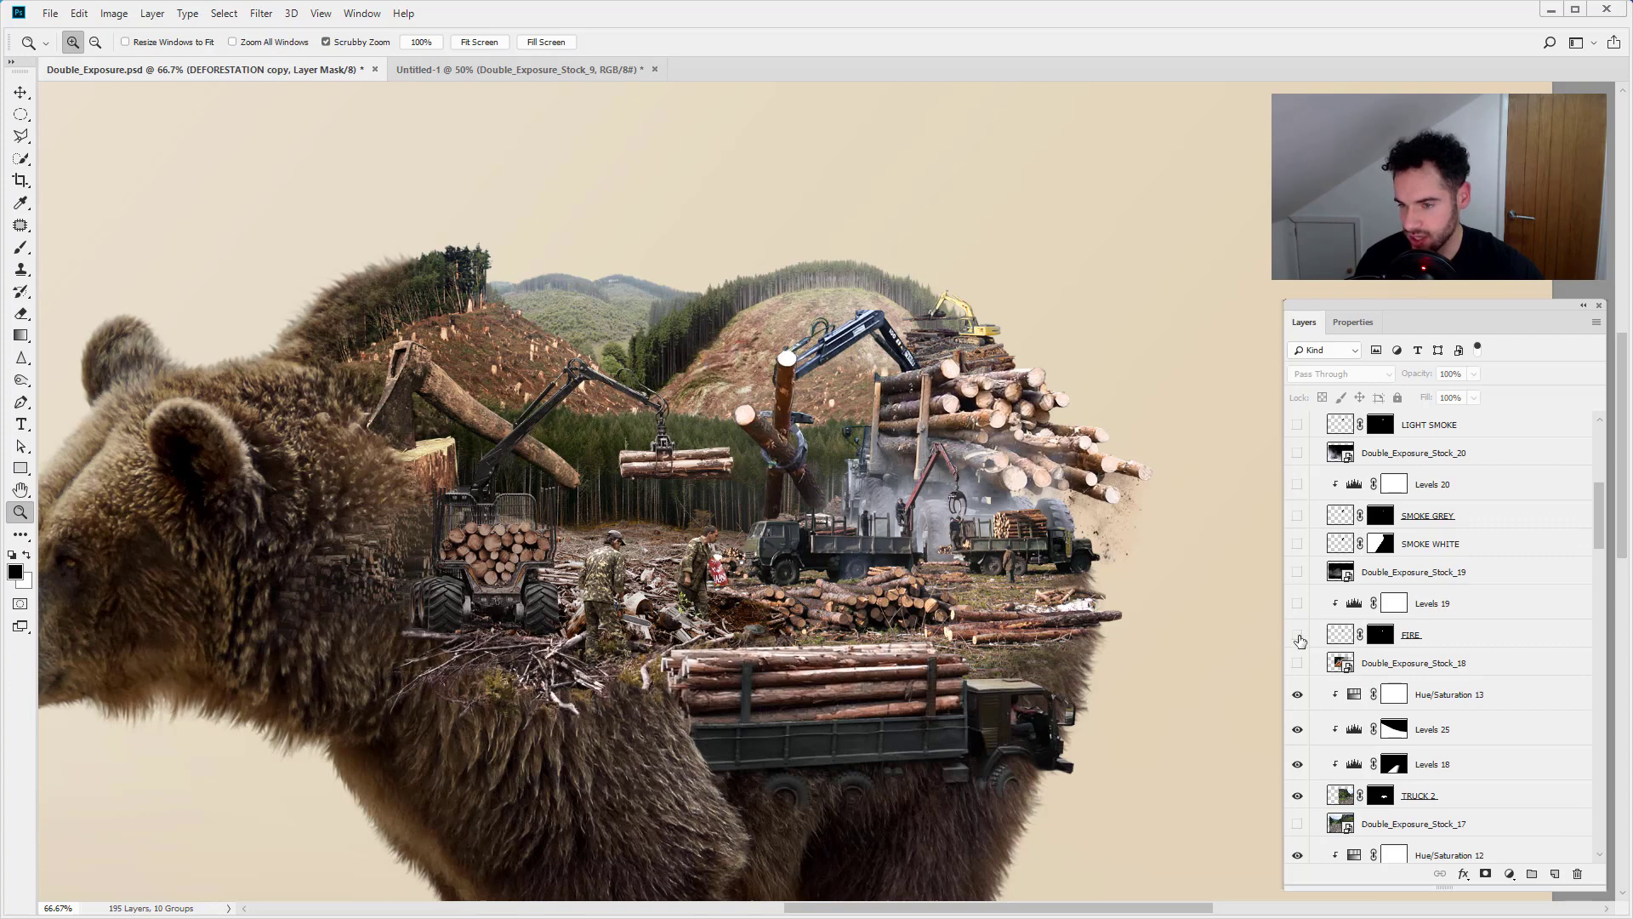
pyautogui.click(1299, 635)
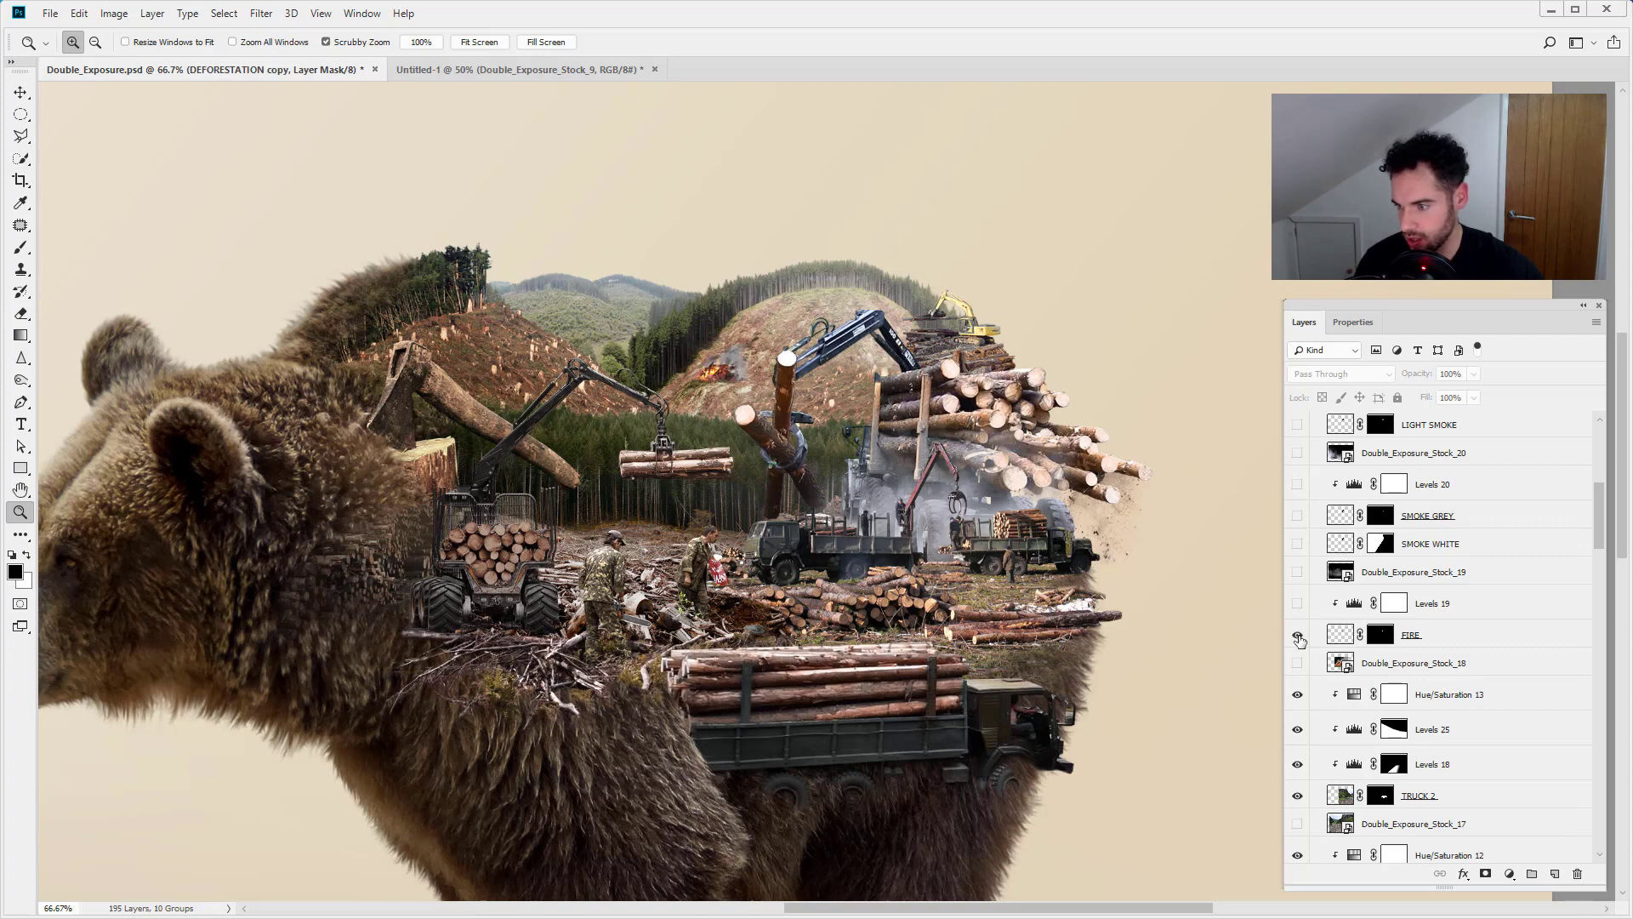
pyautogui.click(1298, 636)
# - Hide the TRUCK 2 layer together with its Hue/Saturation 13, Levels 25 and Levels 18 adjustments
pyautogui.scroll(-2, 1301, 681)
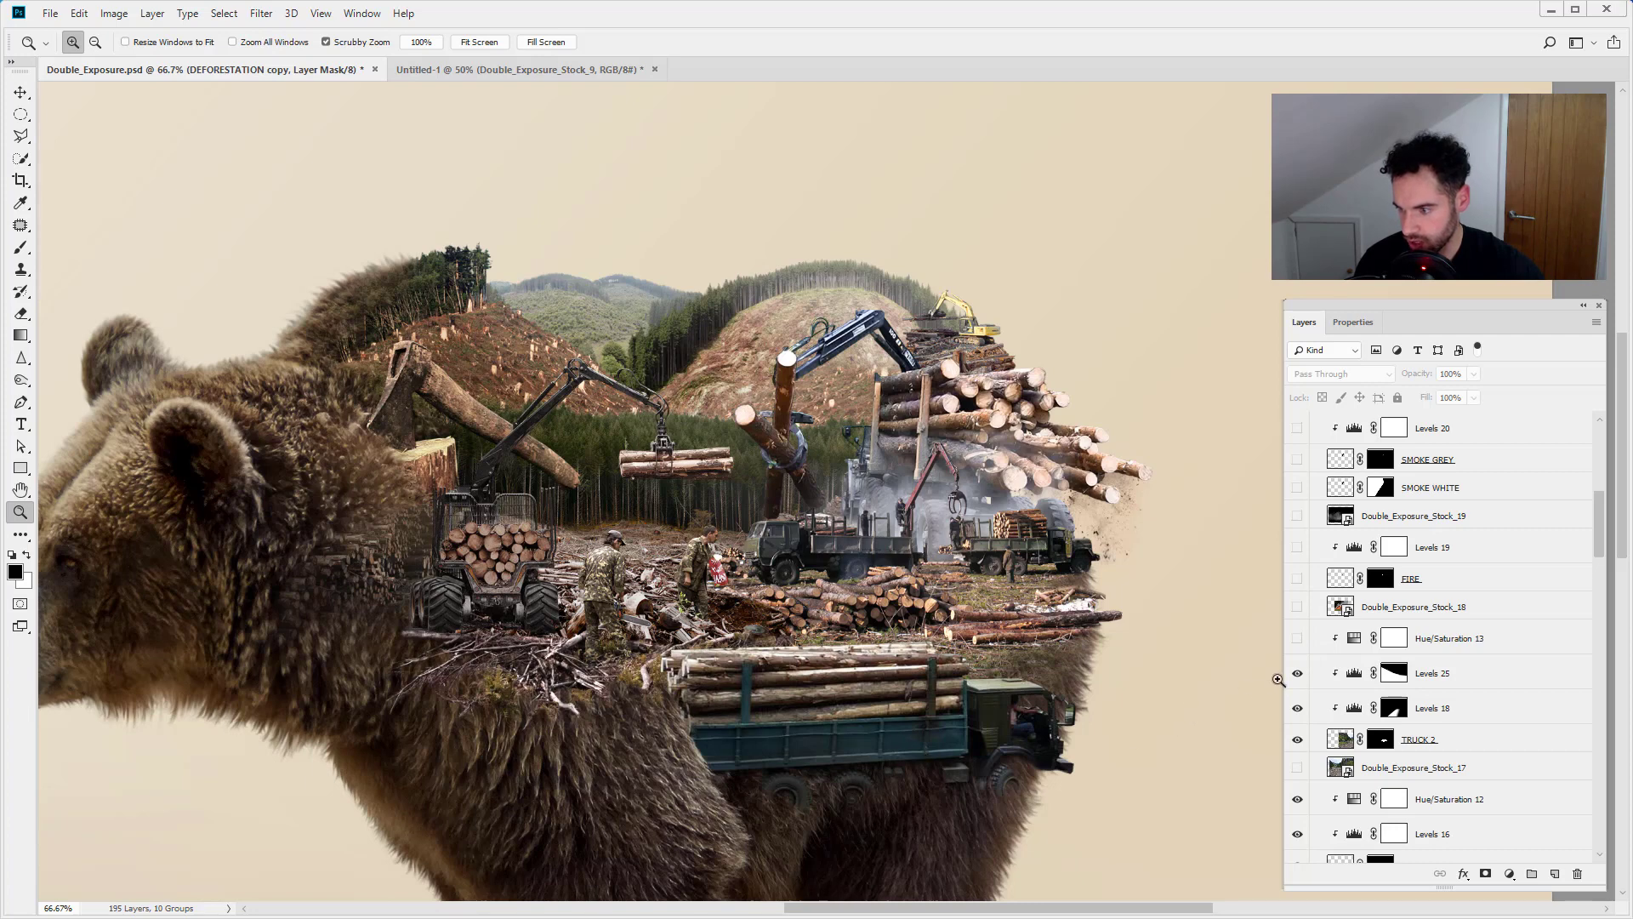
pyautogui.click(1298, 678)
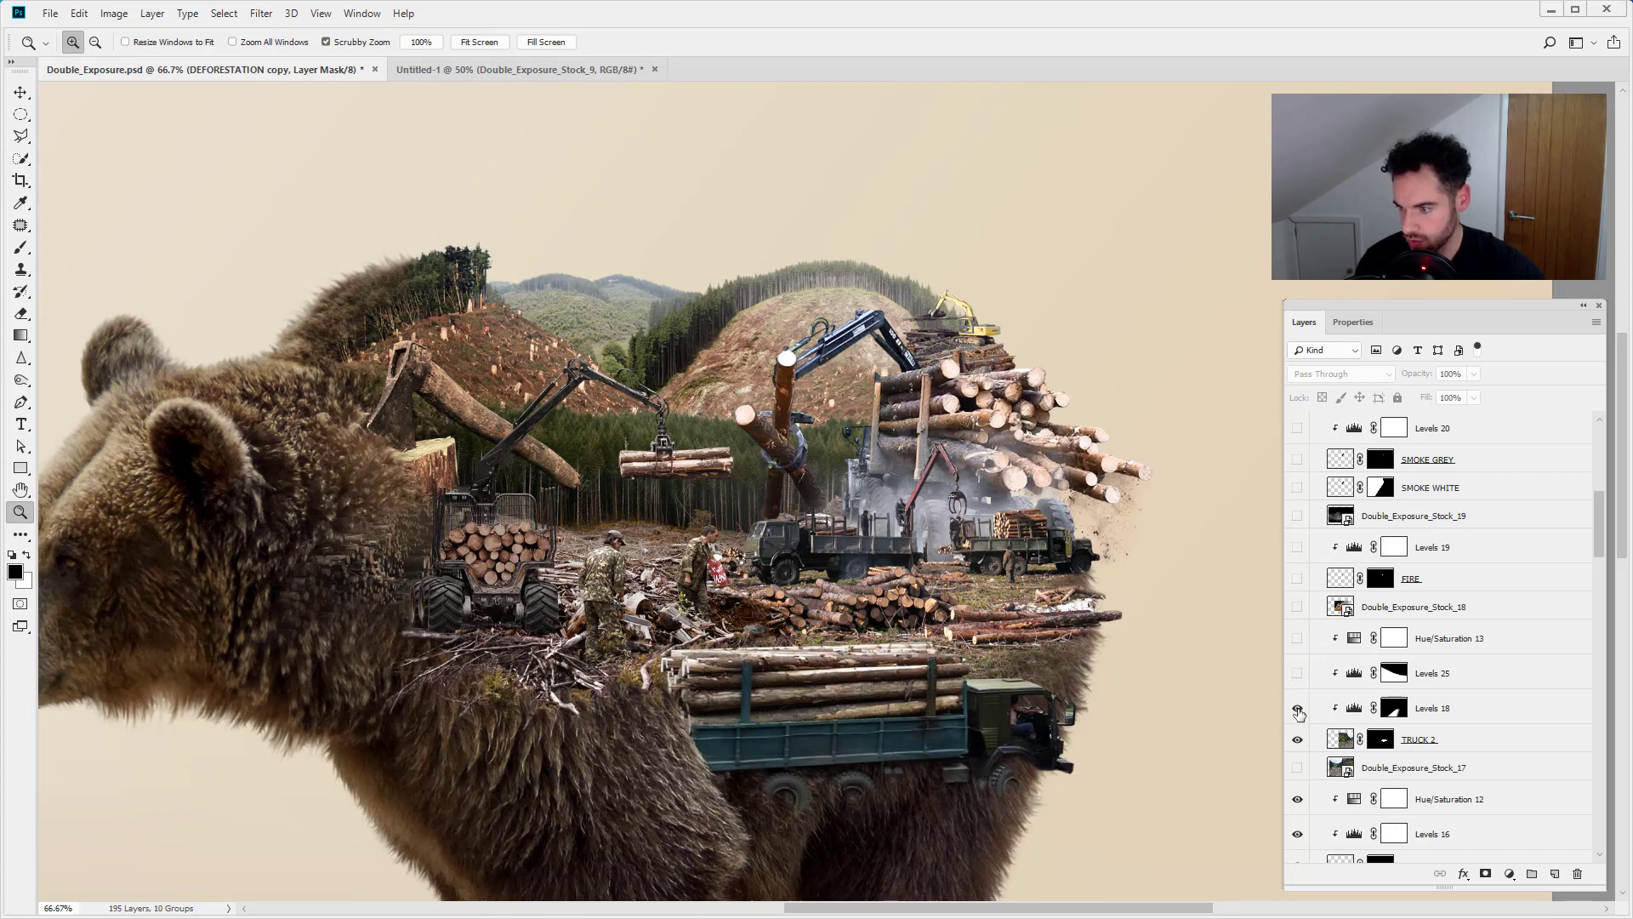
pyautogui.click(1298, 708)
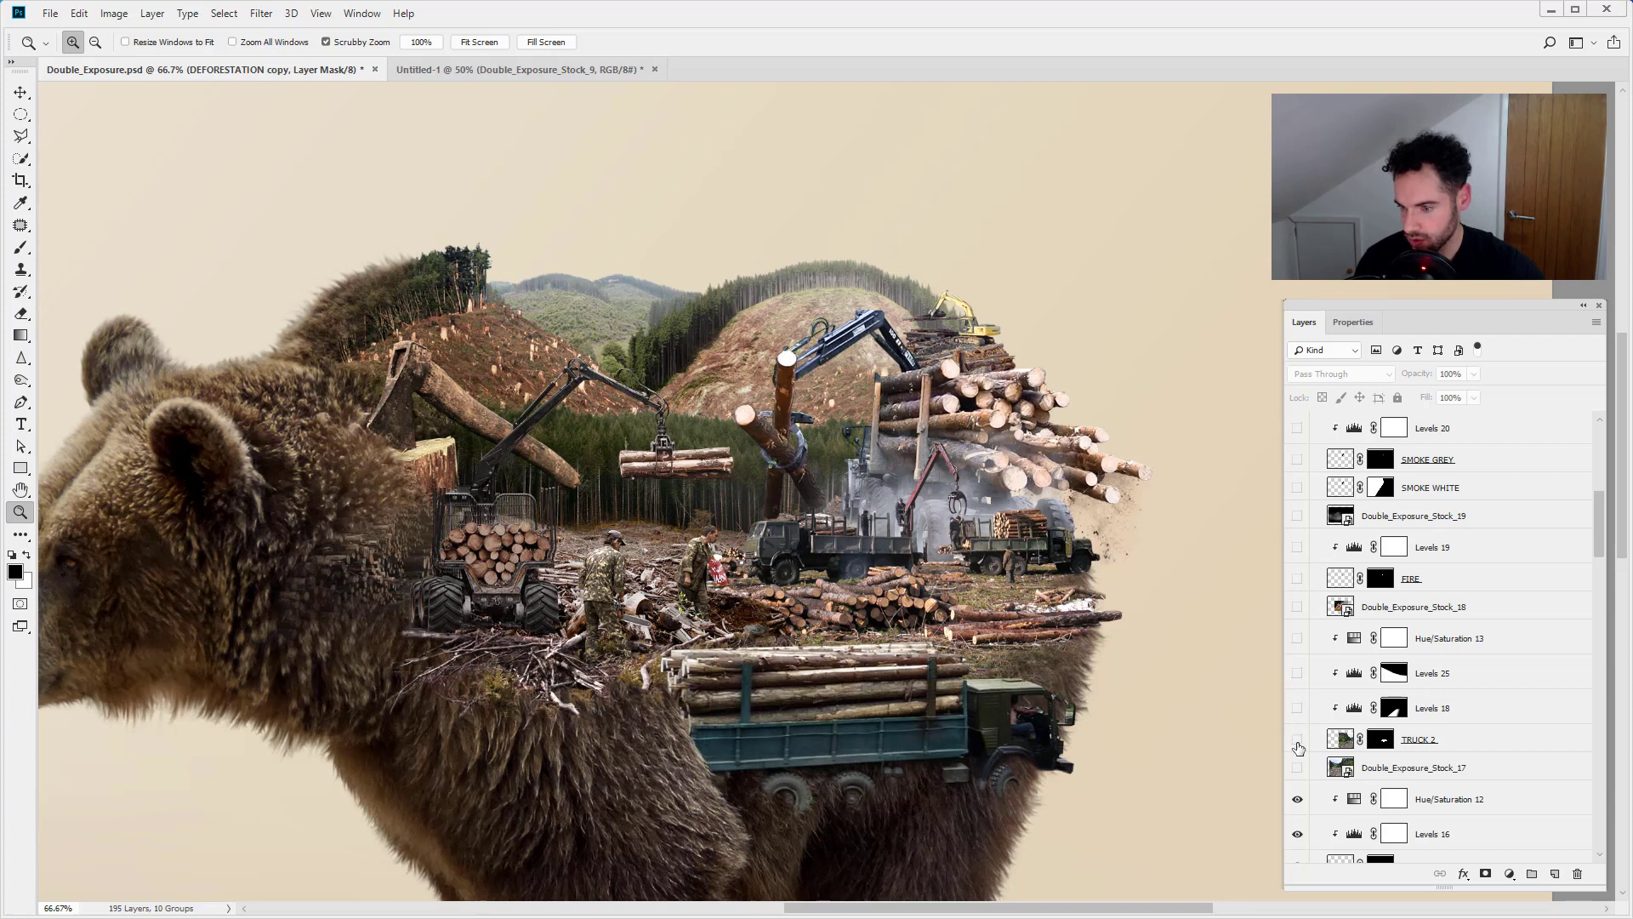
pyautogui.click(1297, 740)
# - Show the Double_Exposure_Stock_17 source photo to examine the original truck image, then hide it again
pyautogui.scroll(-2, 1299, 747)
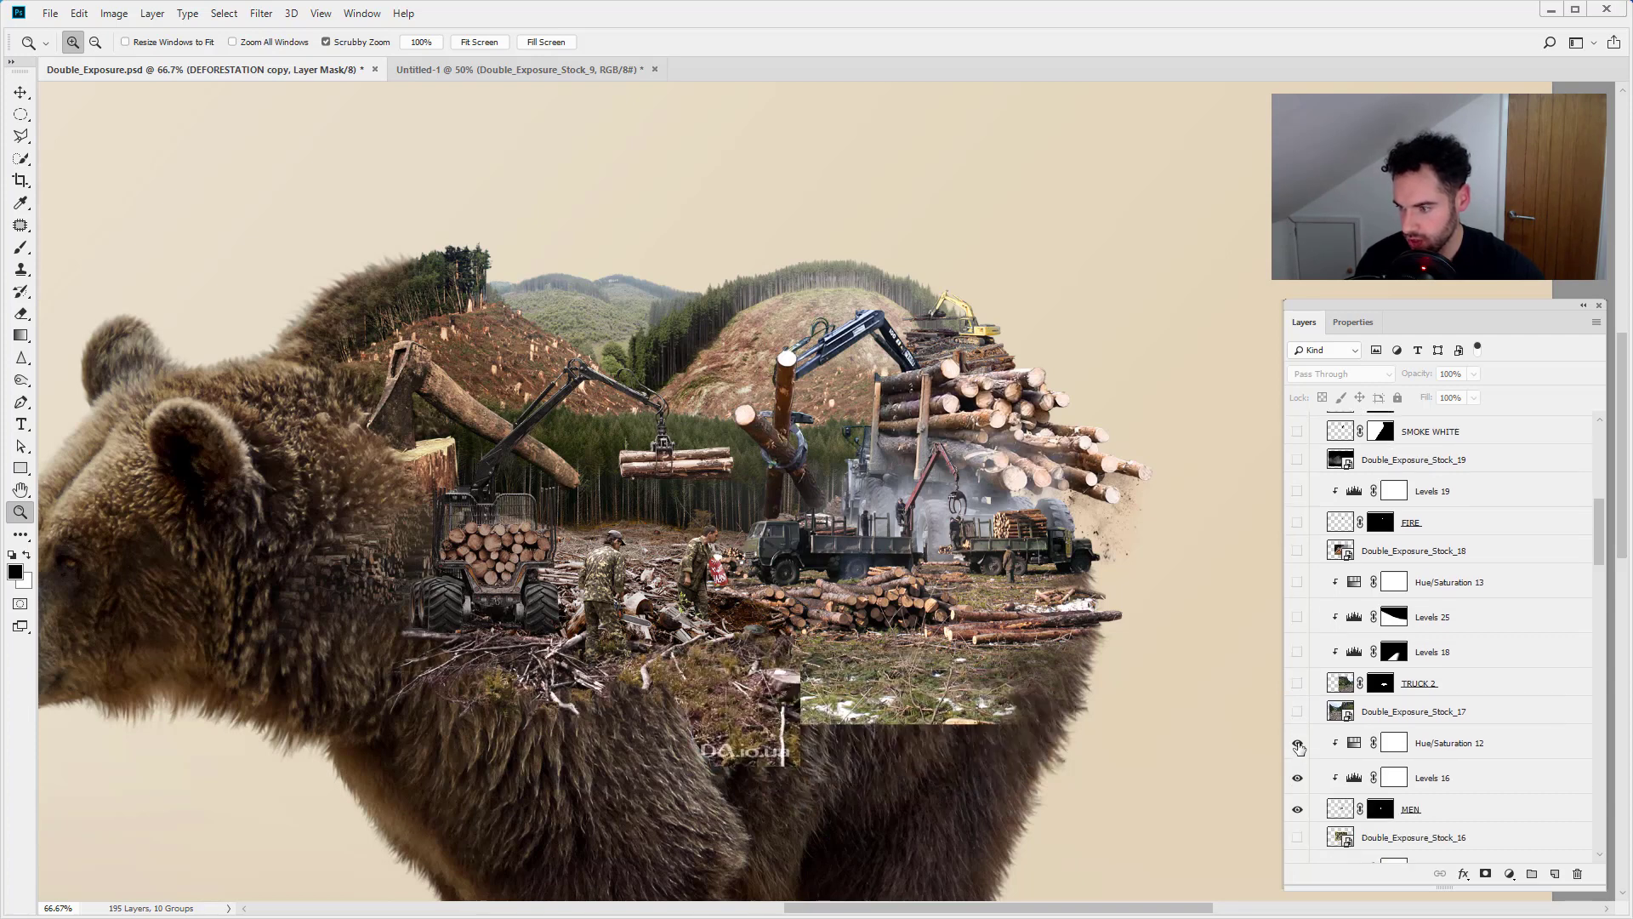
pyautogui.click(1298, 684)
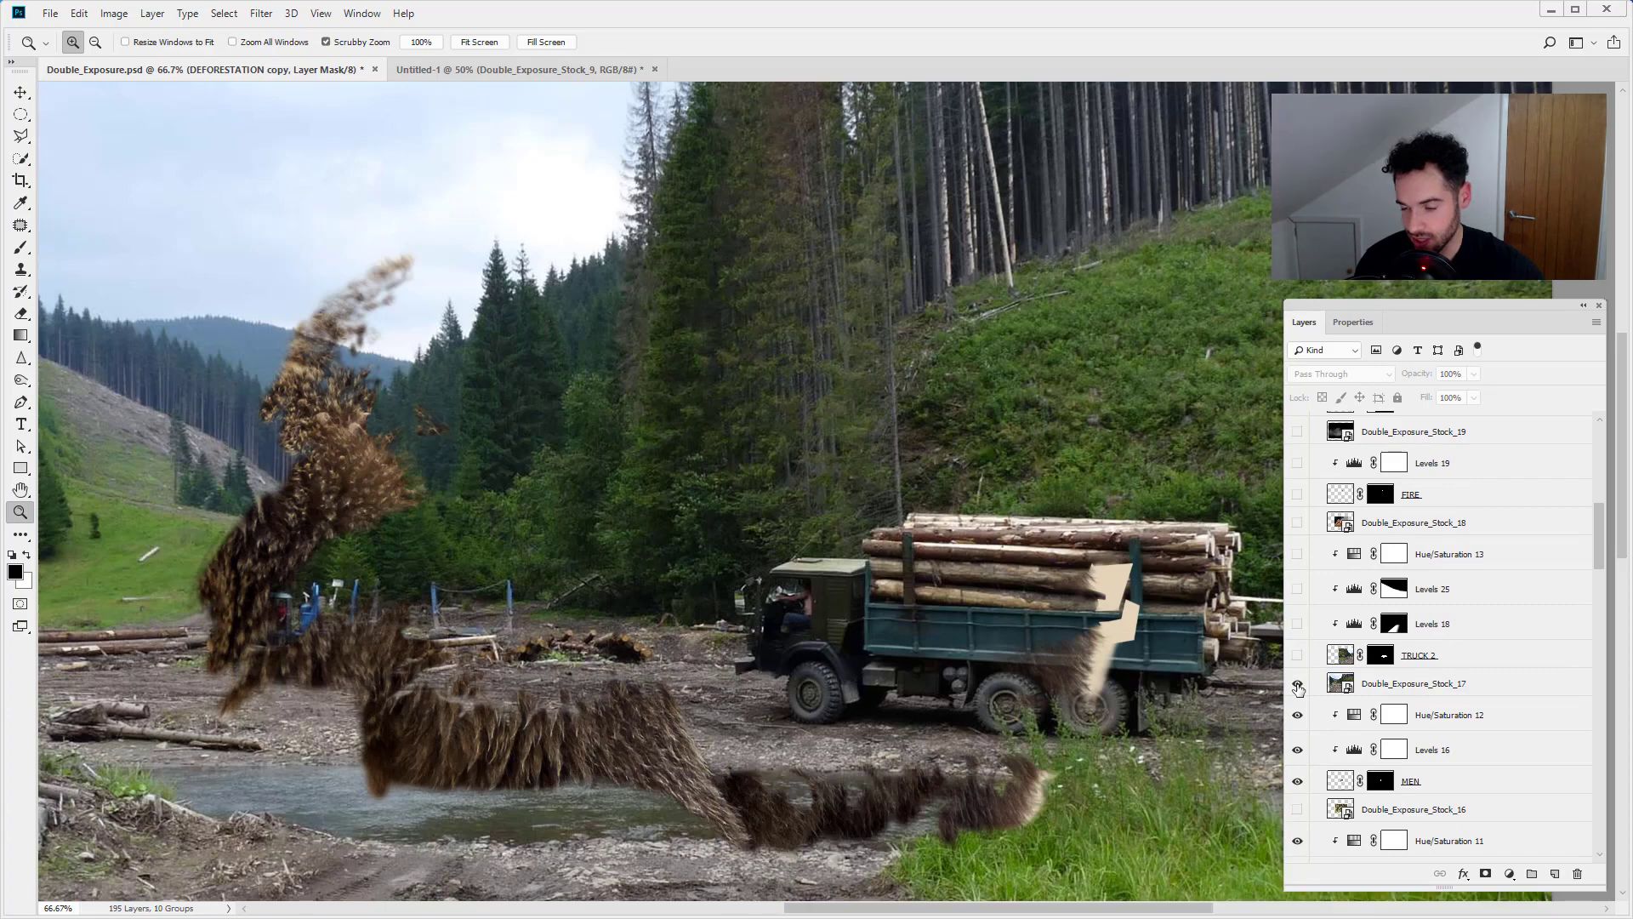
pyautogui.click(1299, 687)
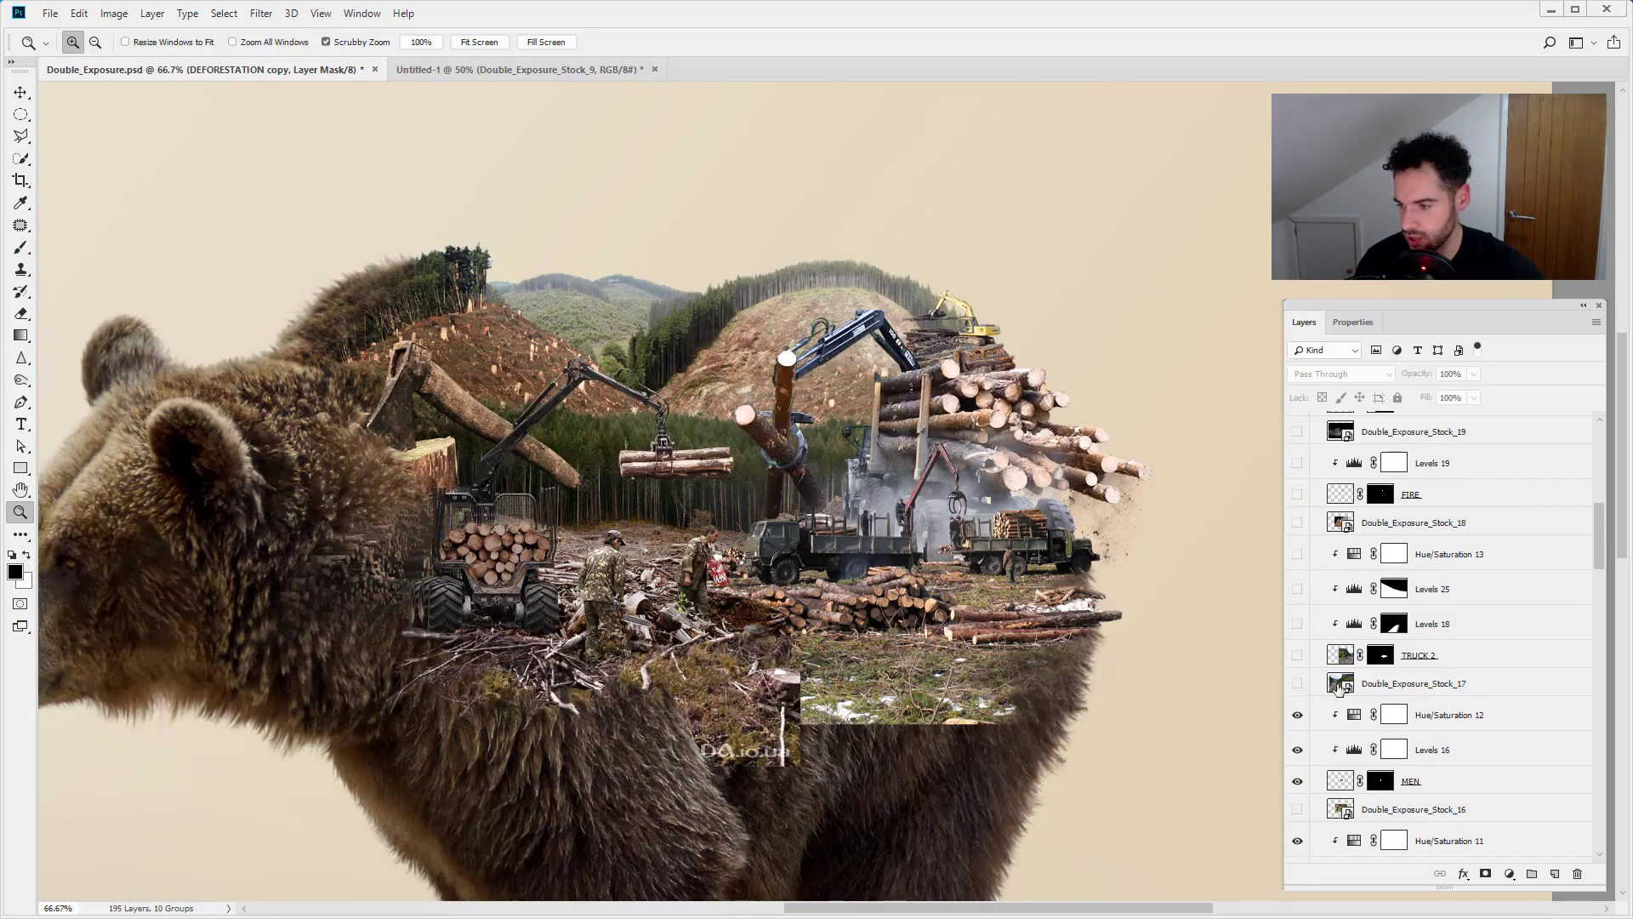
# - Compare the scene with and without the MEN layer, then hide MEN and its Hue/Saturation 12 and Levels 16 adjustments
pyautogui.scroll(-3, 1382, 696)
pyautogui.scroll(-2, 1384, 698)
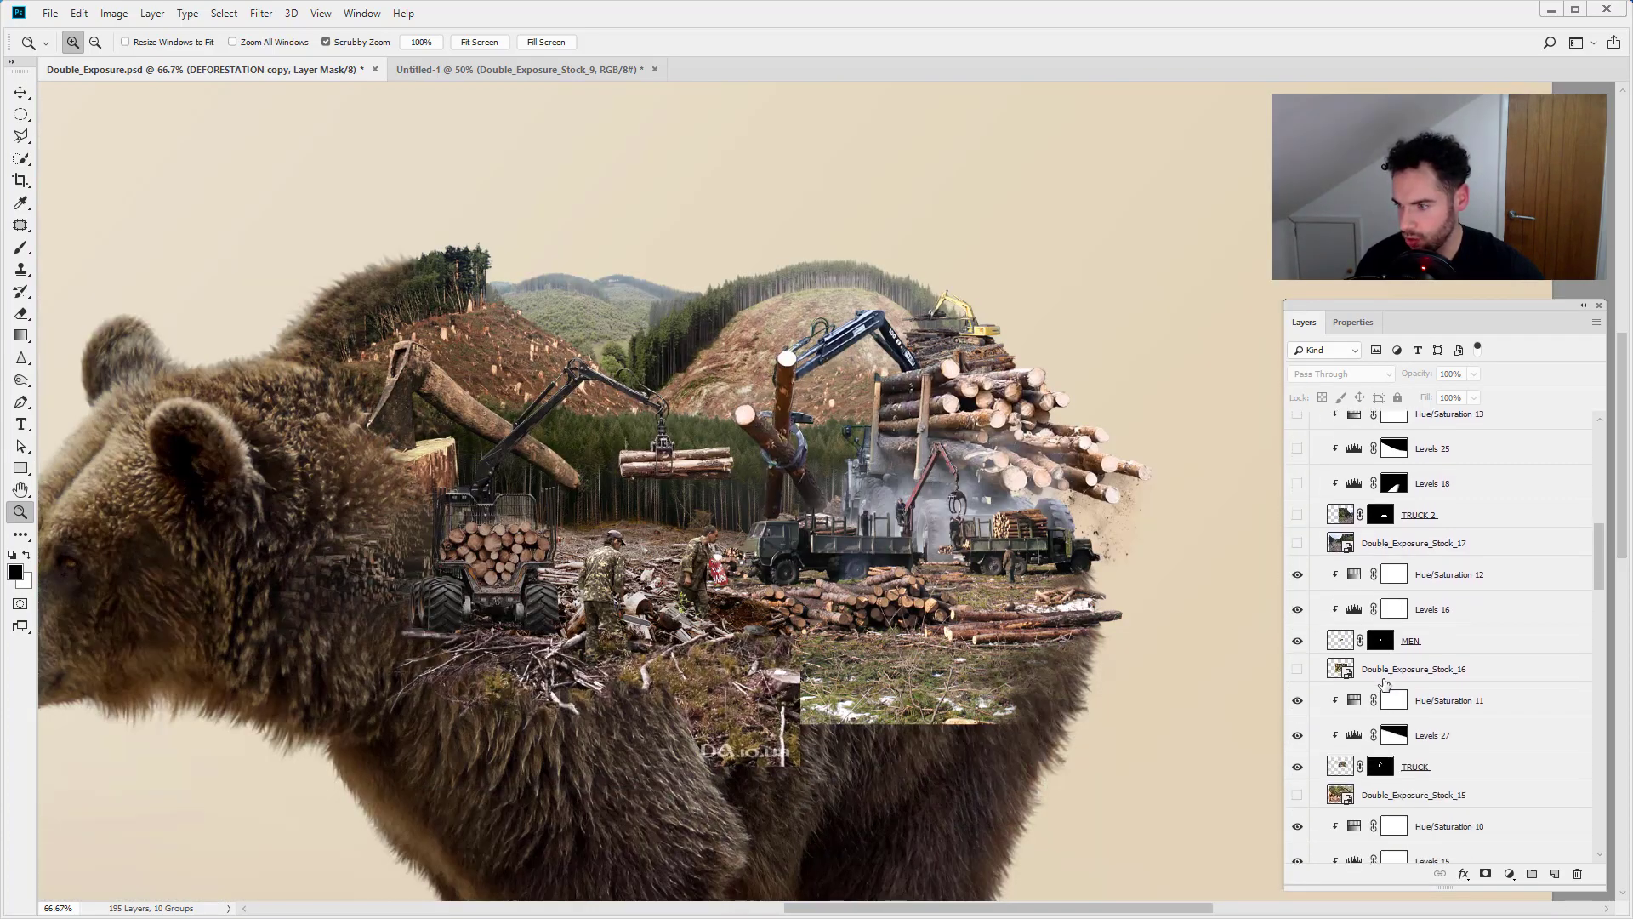
pyautogui.click(1298, 641)
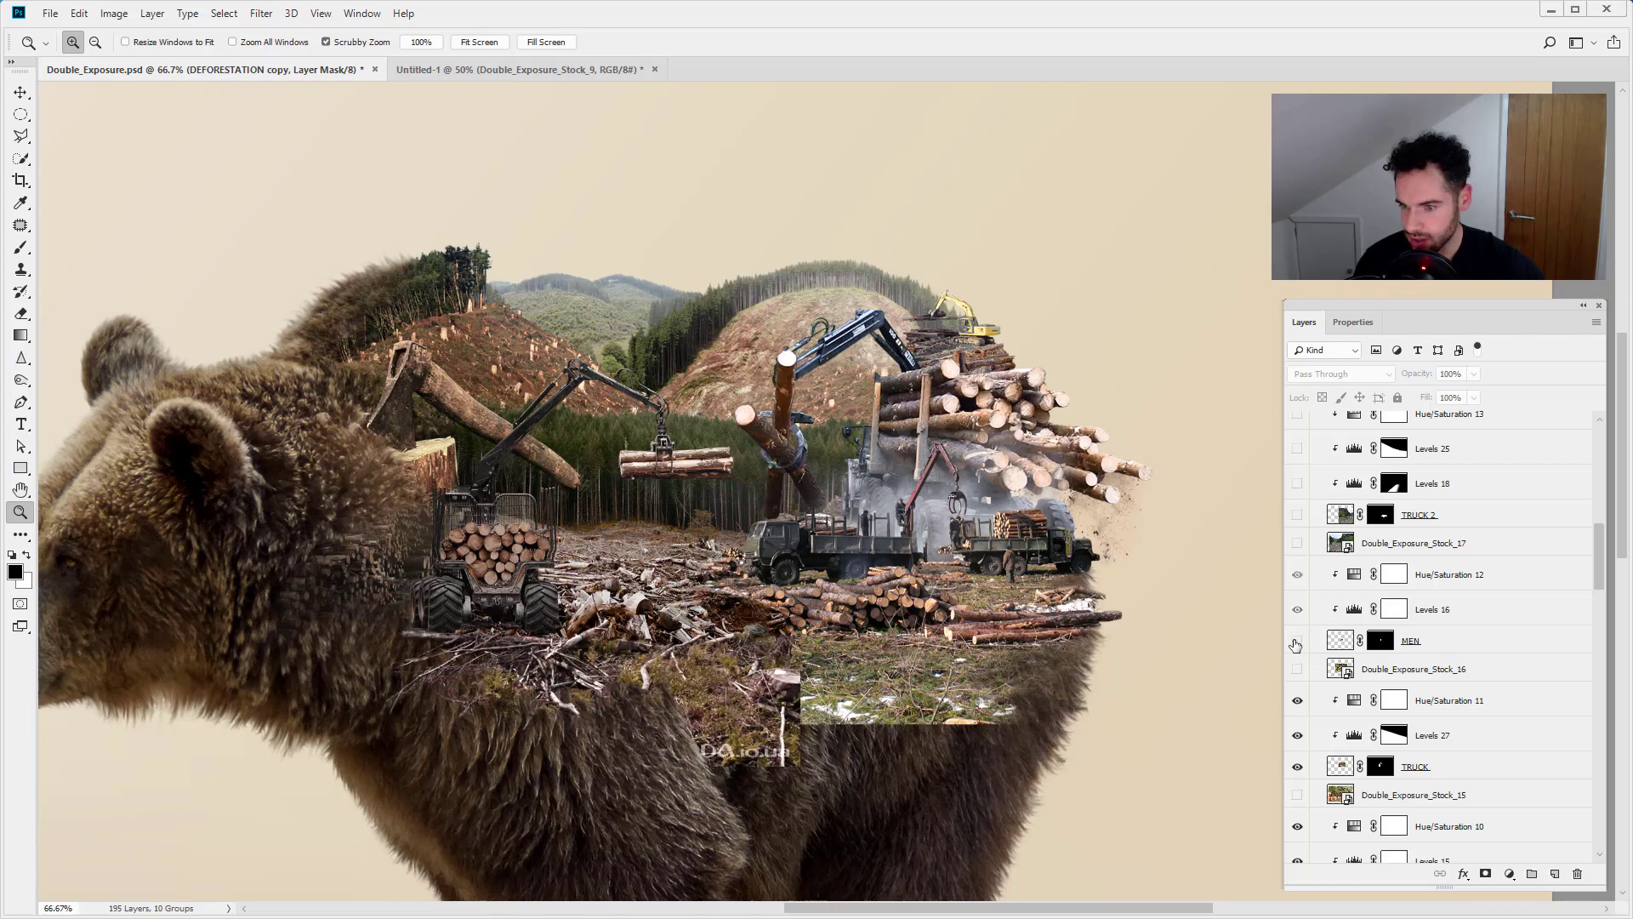
pyautogui.click(1296, 642)
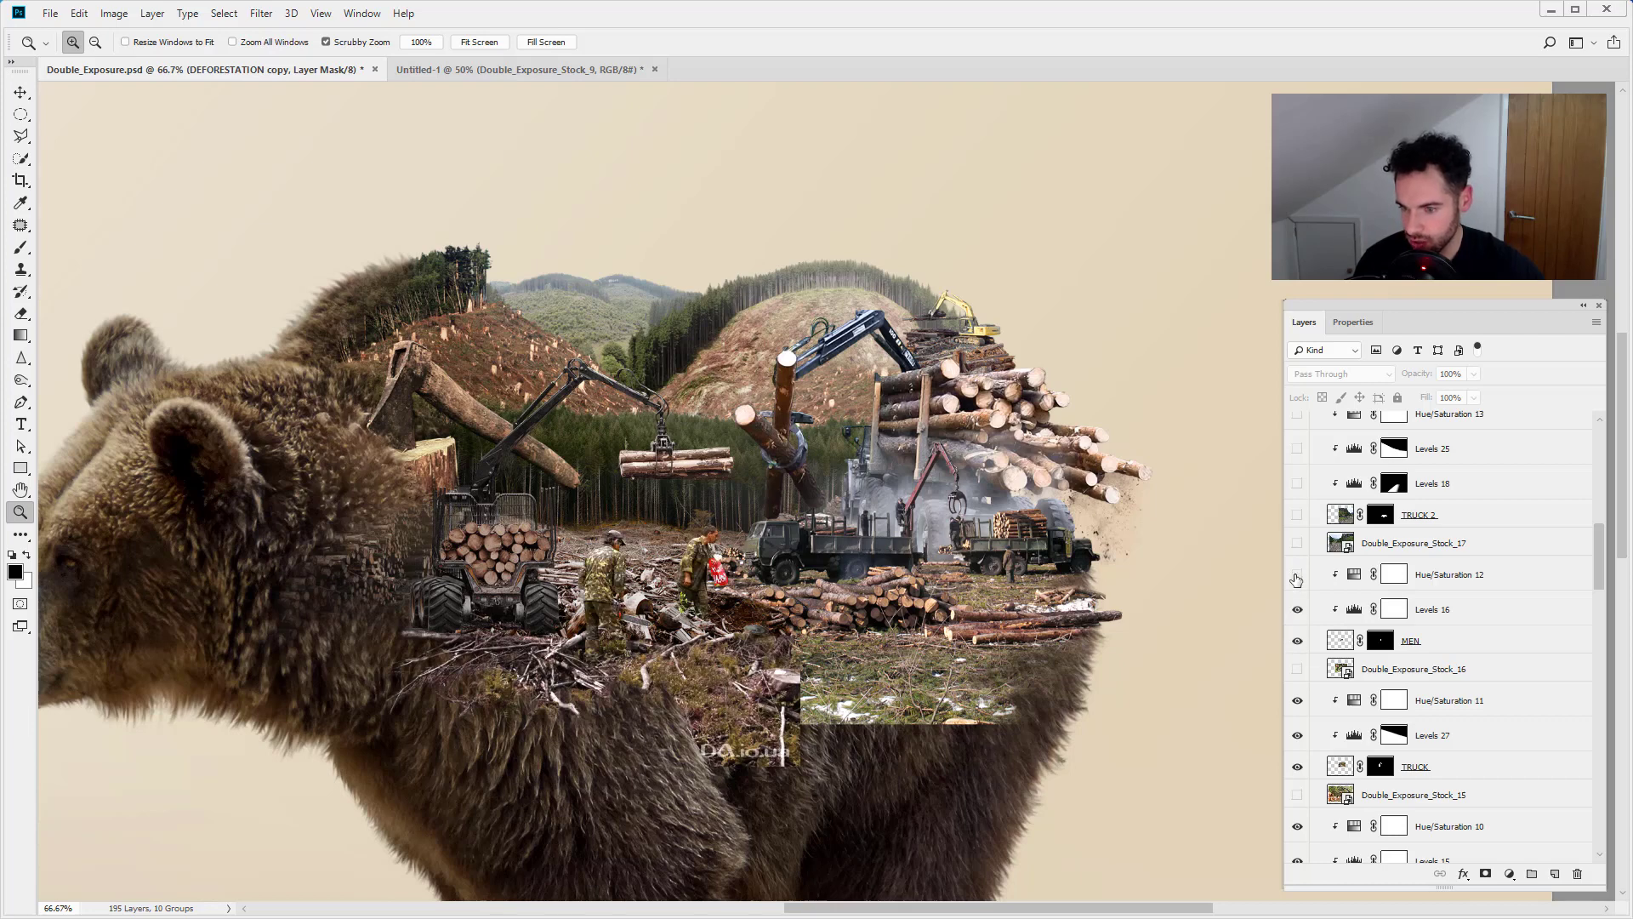
pyautogui.click(1298, 610)
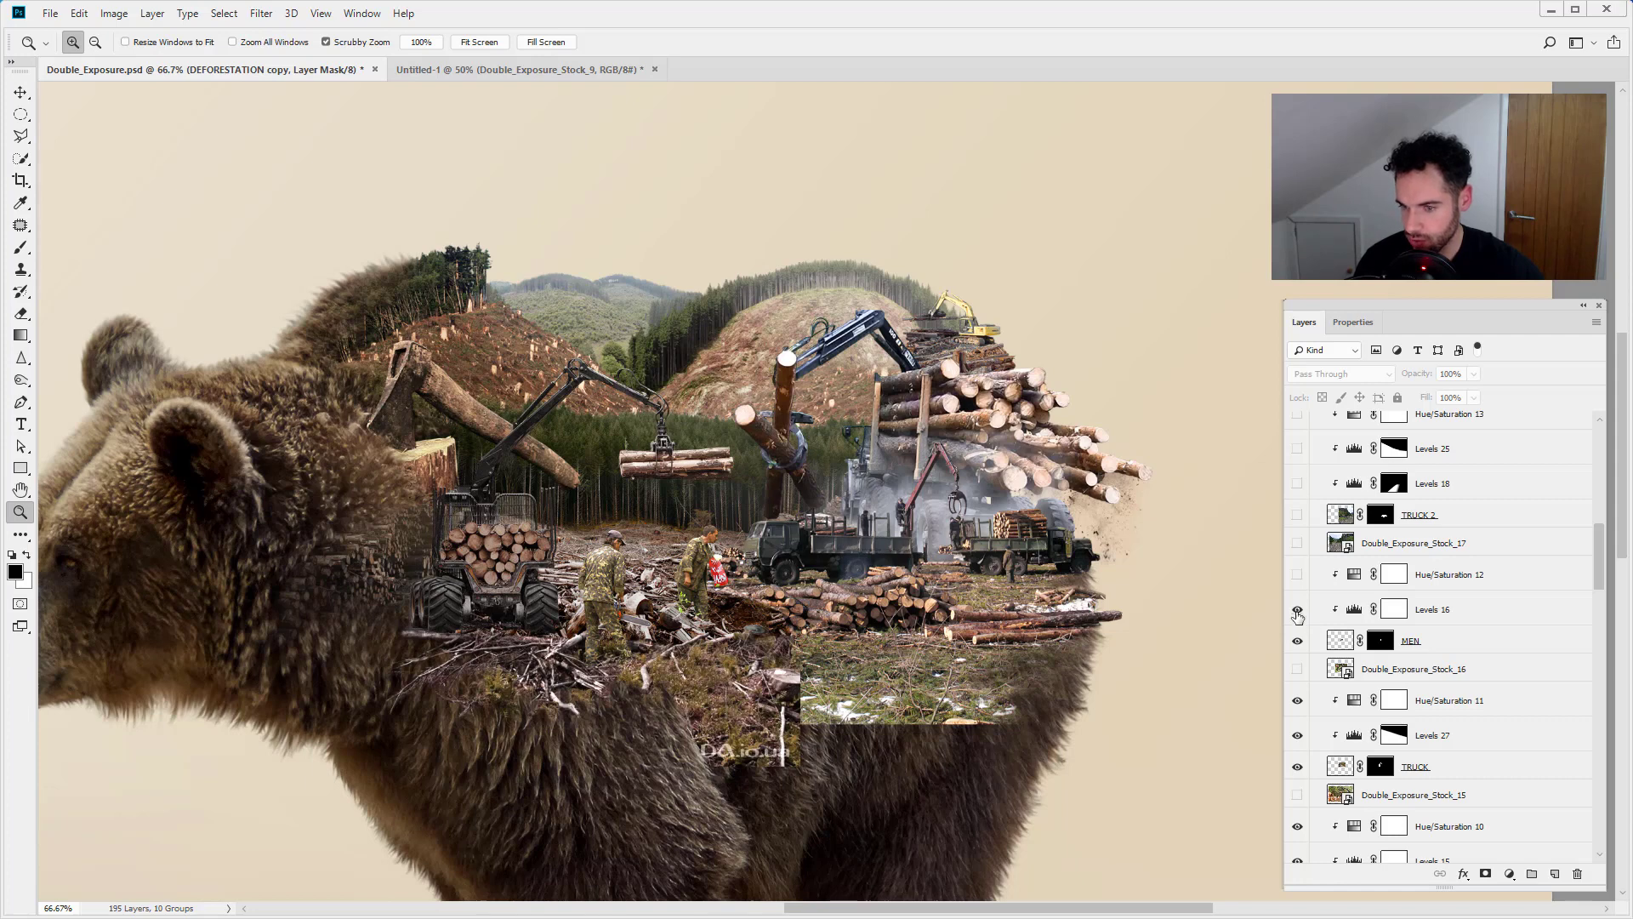
pyautogui.click(1298, 609)
pyautogui.click(1297, 610)
pyautogui.click(1297, 642)
# - Compare the scene with and without the TRUCK layer and its Hue/Saturation 11 and Levels 27 adjustments, leaving all three visible
pyautogui.scroll(-1, 1303, 713)
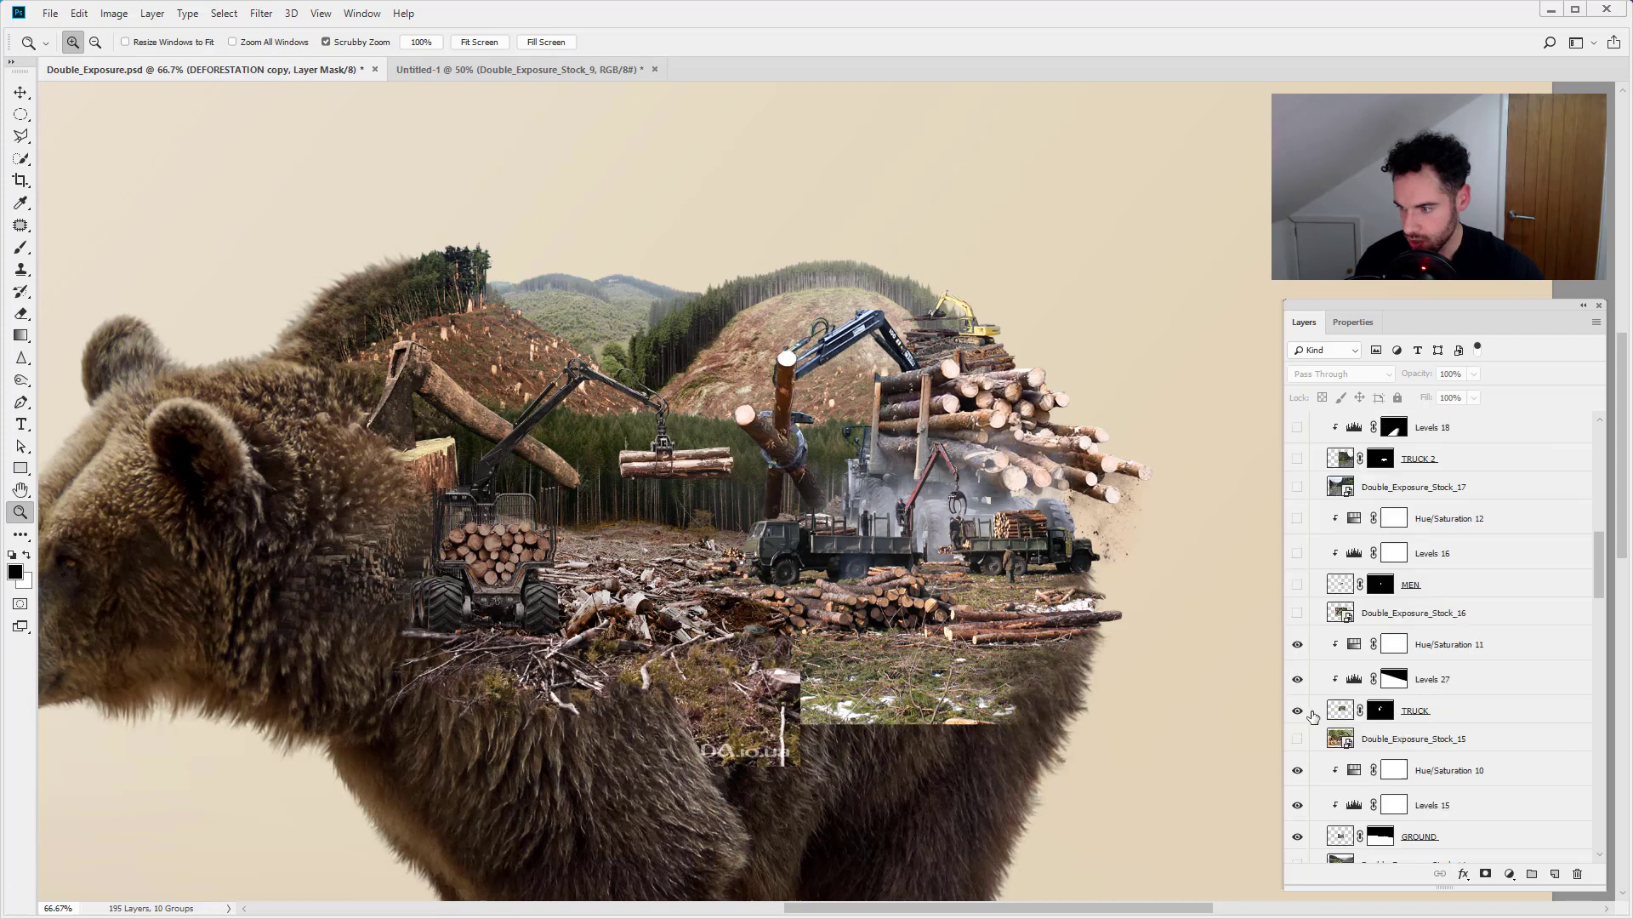
pyautogui.click(1299, 712)
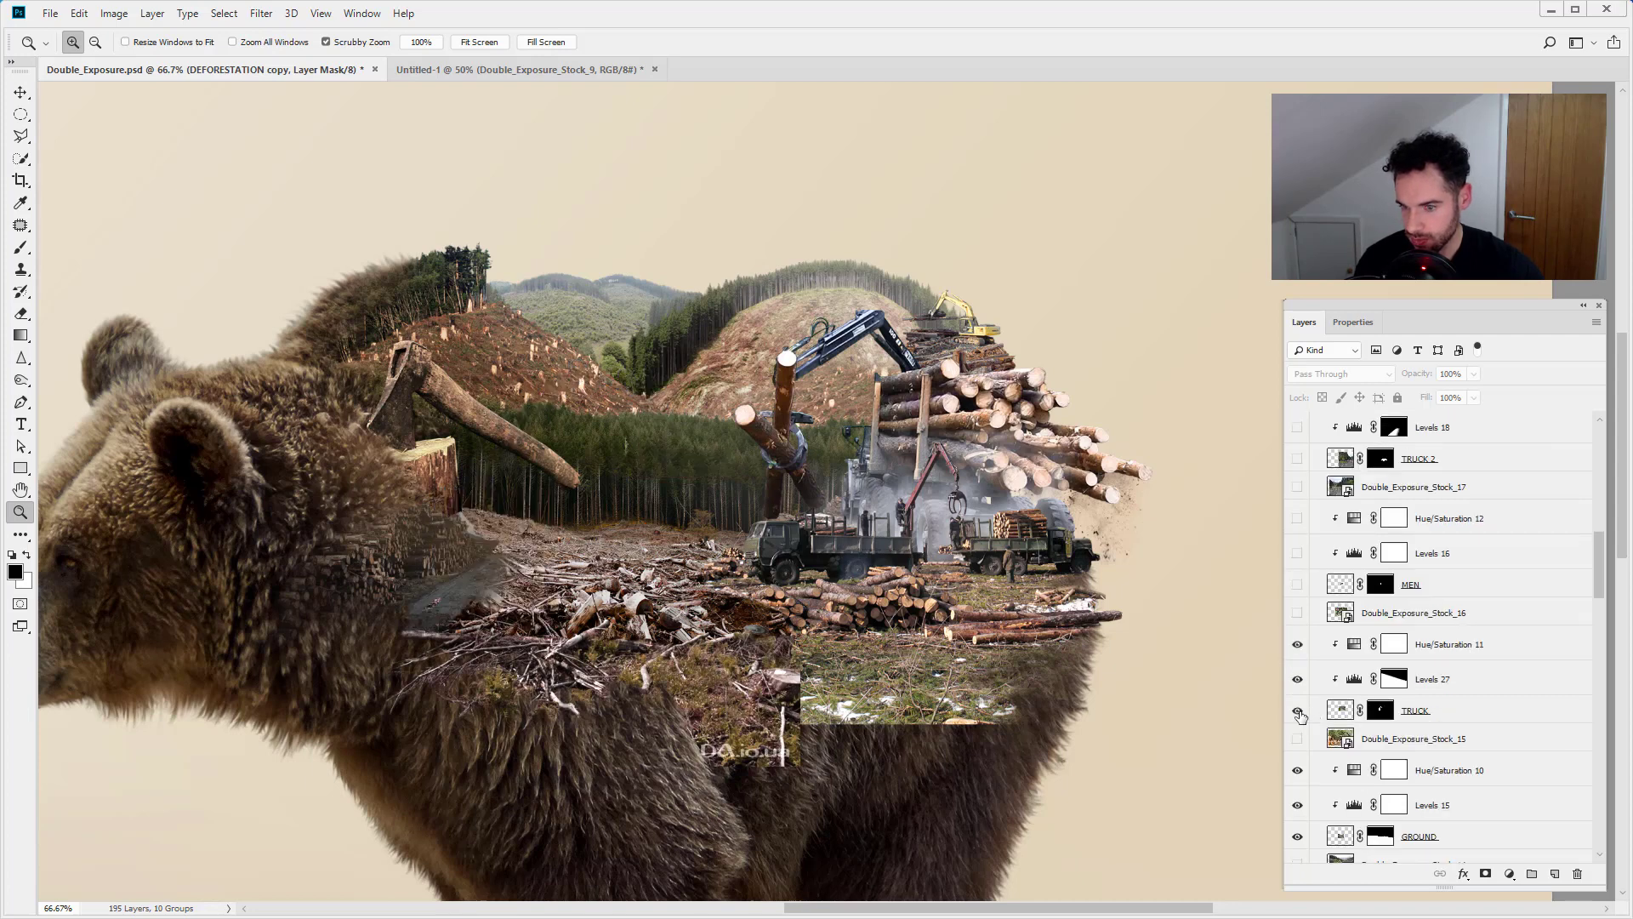
pyautogui.click(1299, 713)
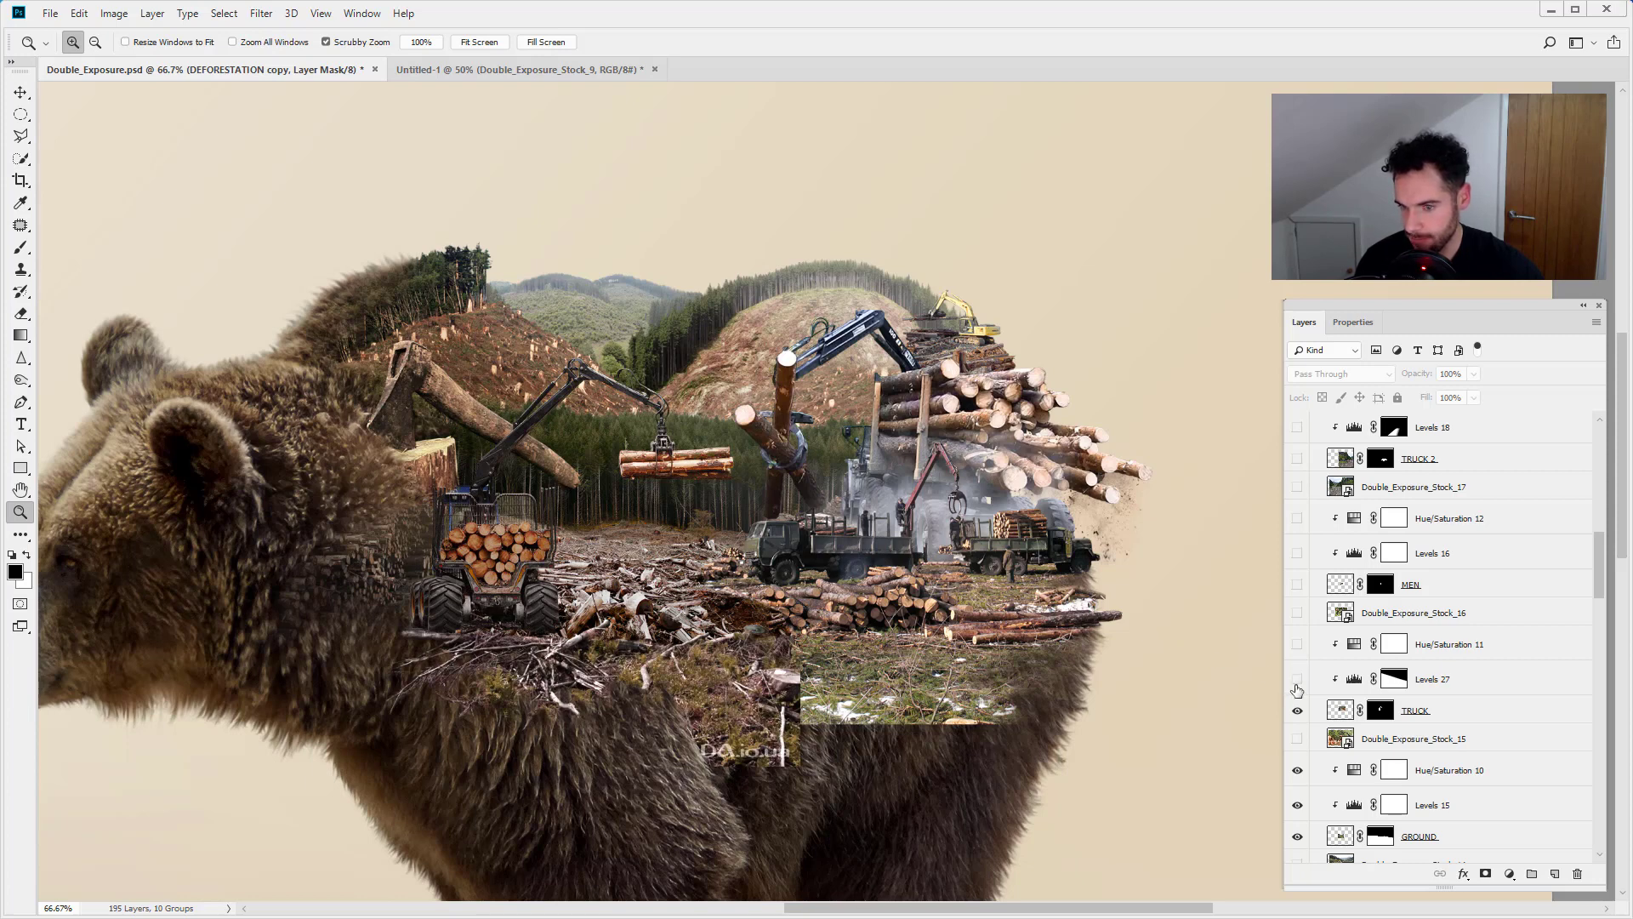
pyautogui.click(1297, 682)
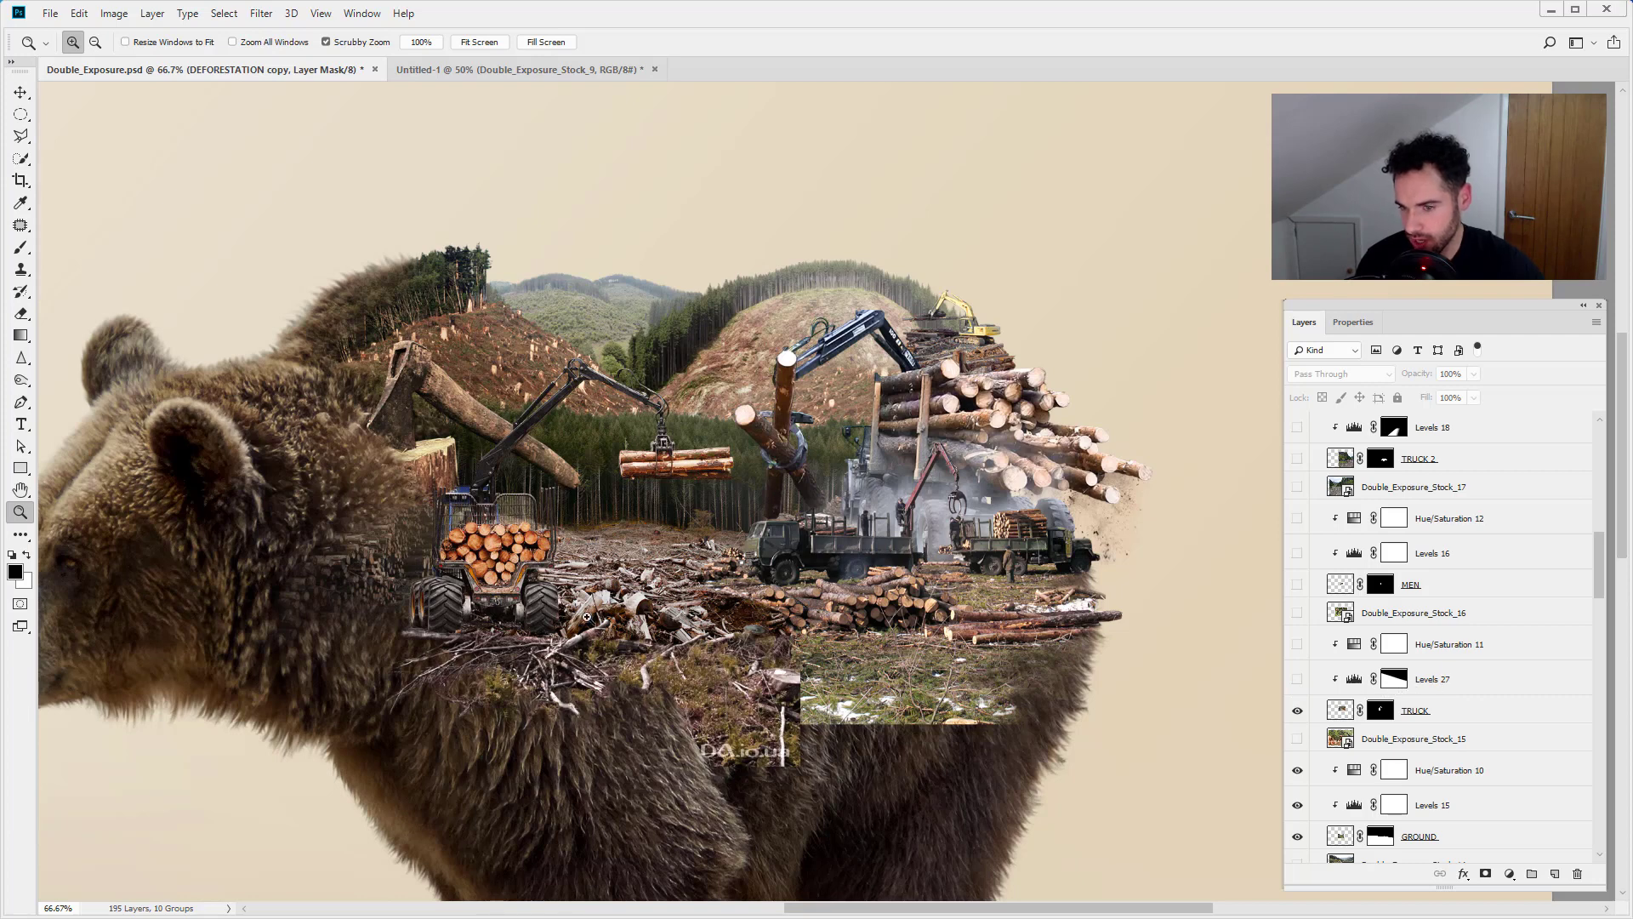
pyautogui.click(1298, 644)
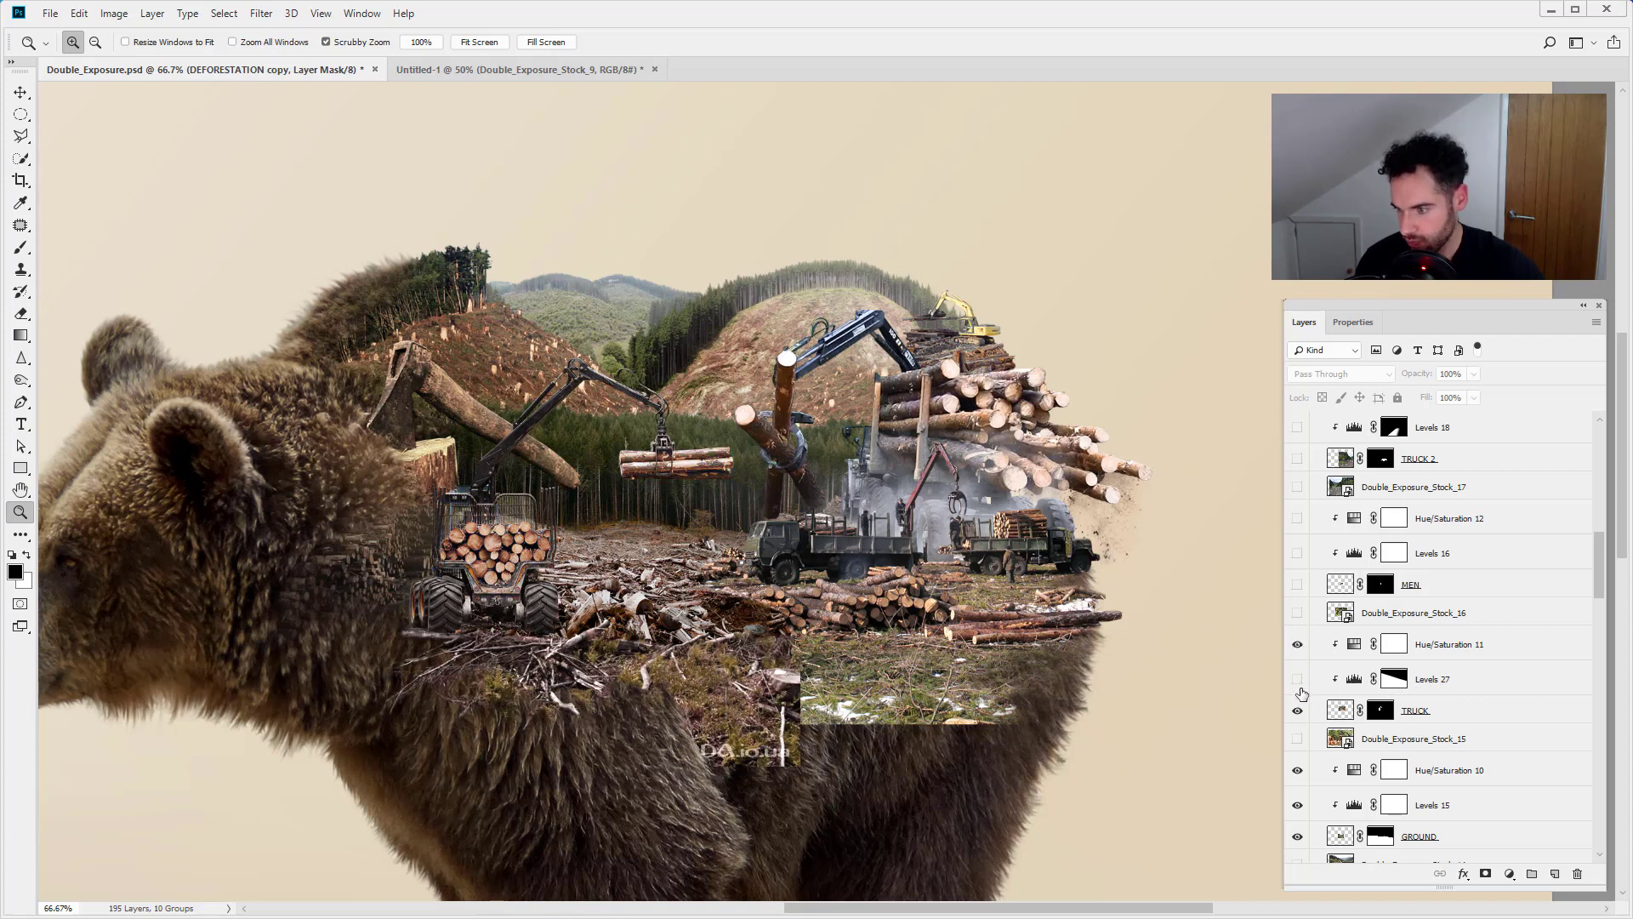
pyautogui.click(1297, 679)
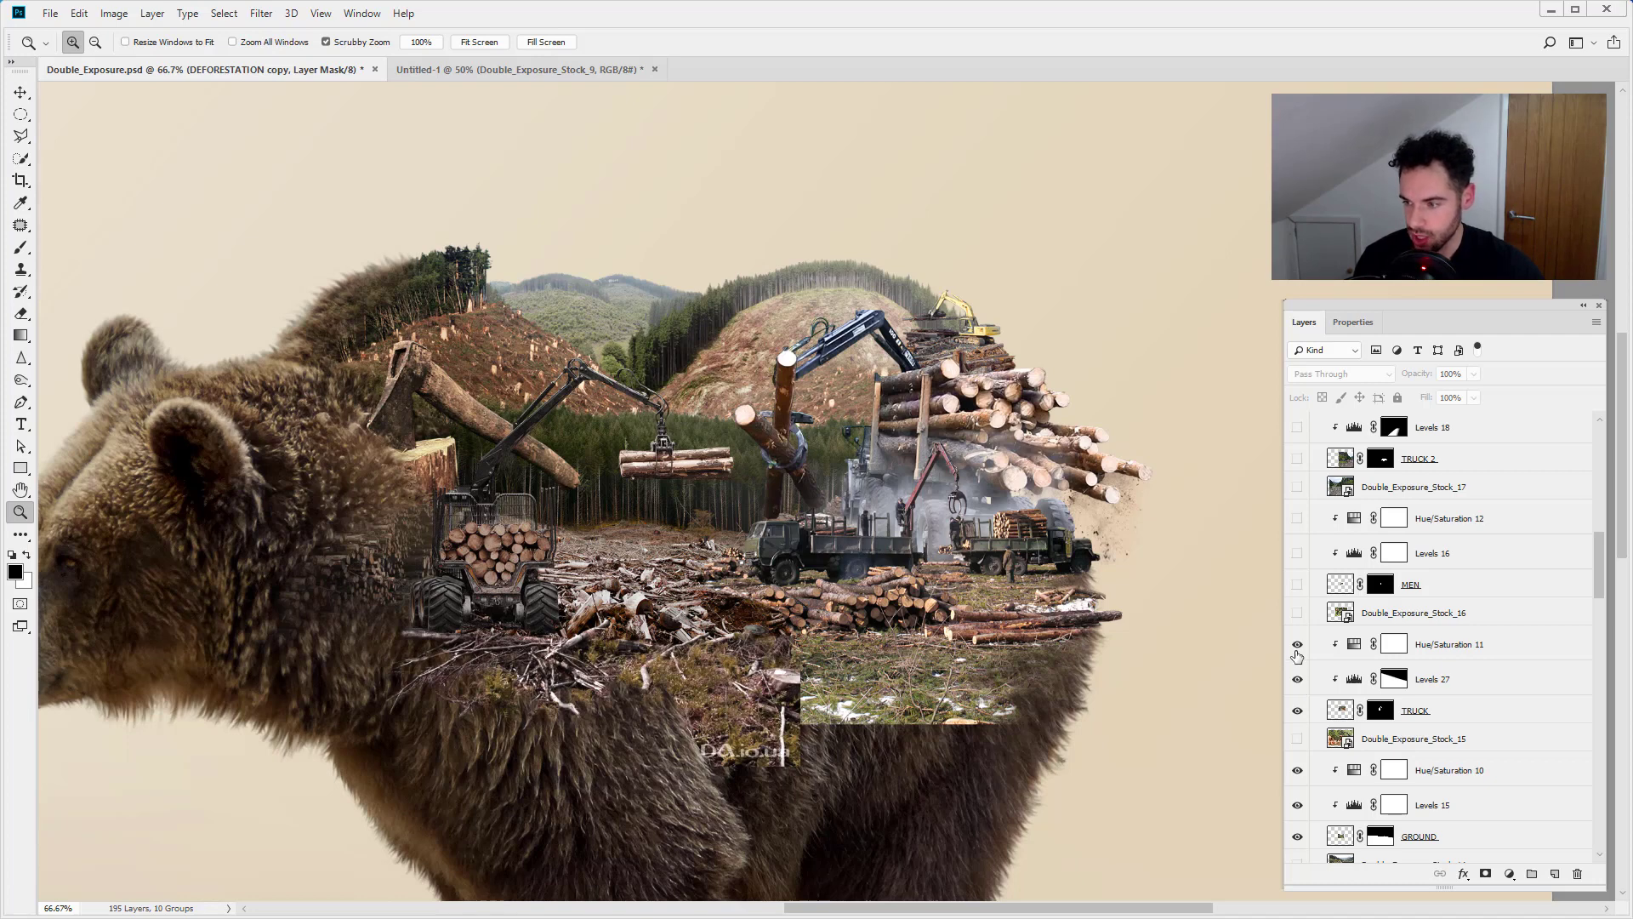
# - Check the effect of each TRUCK adjustment, then hide Hue/Saturation 11, Levels 27 and the TRUCK layer
pyautogui.click(1297, 646)
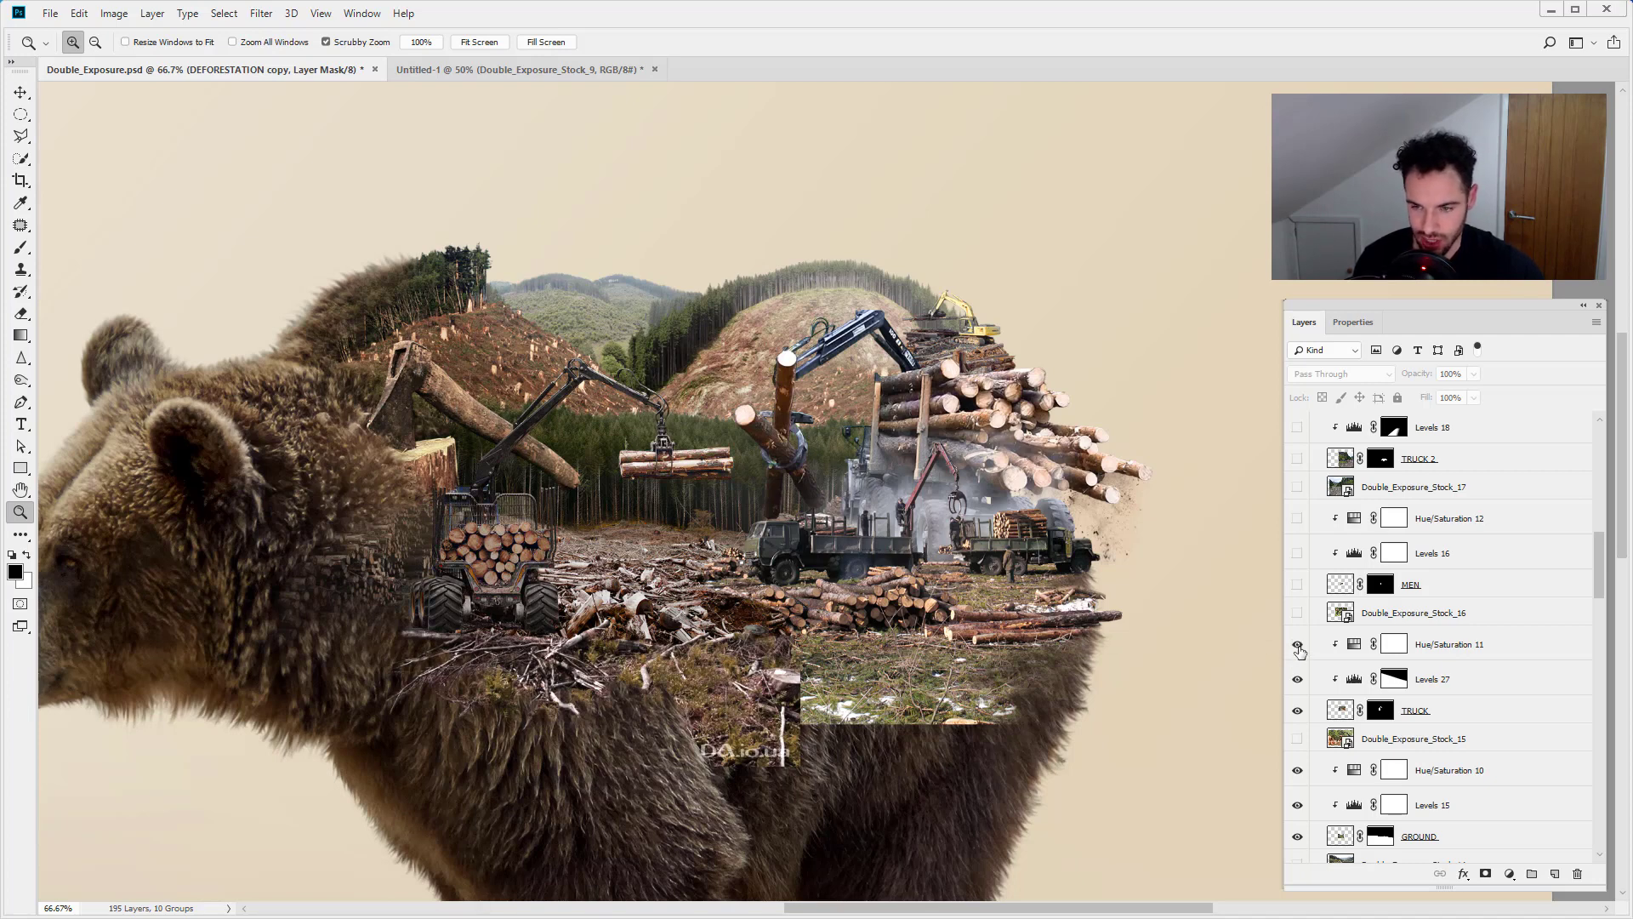
pyautogui.click(1297, 645)
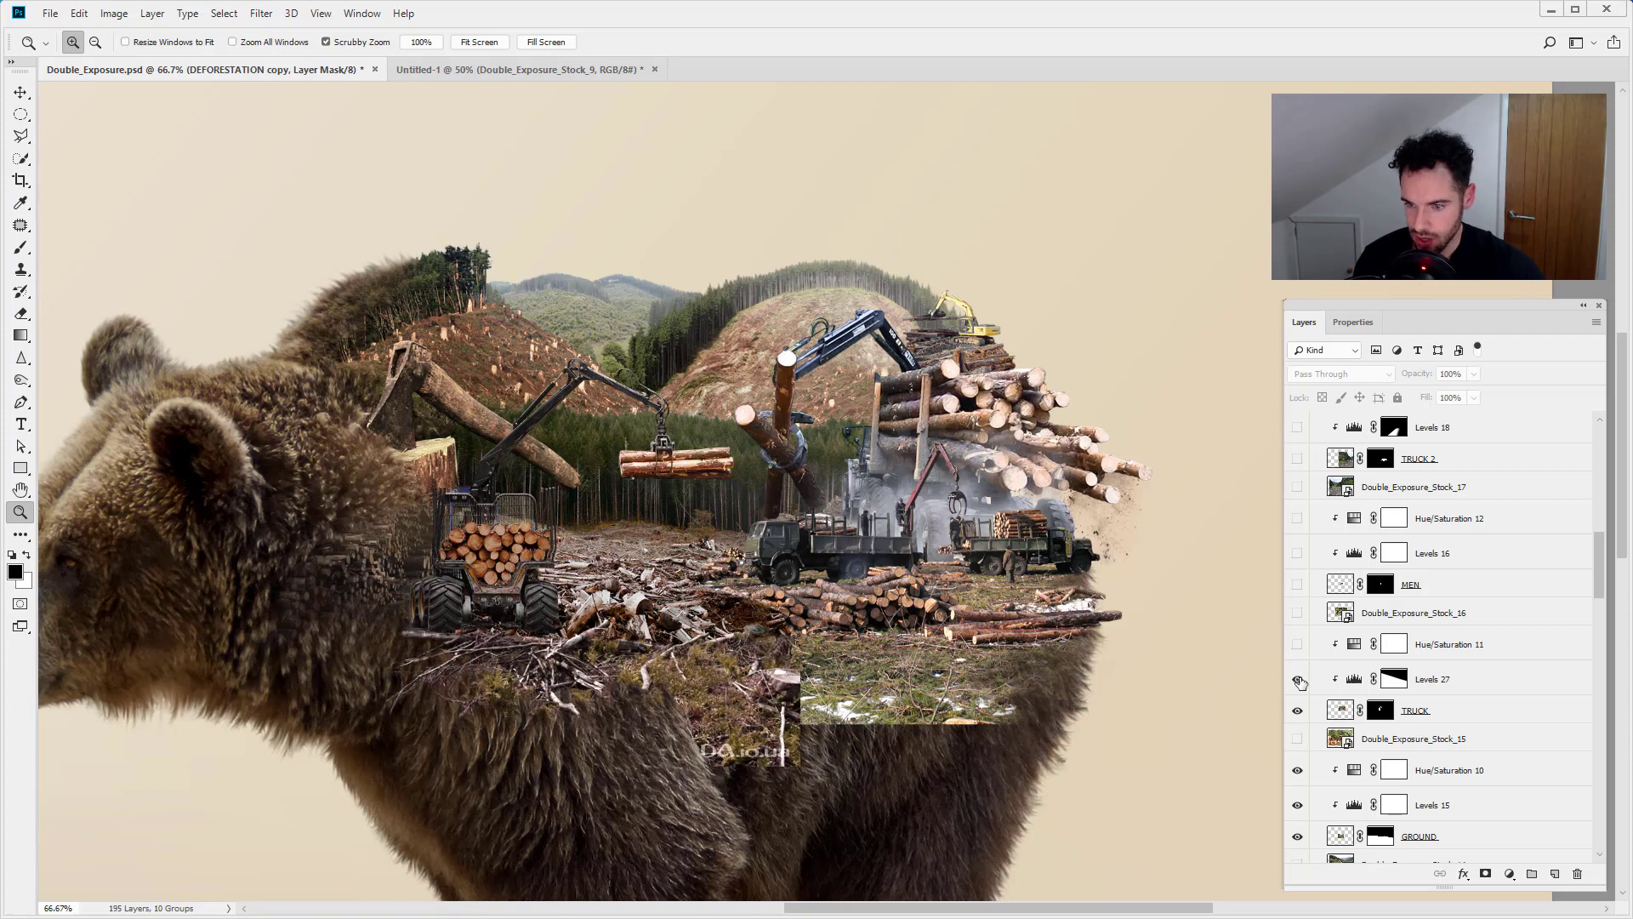
pyautogui.click(1299, 680)
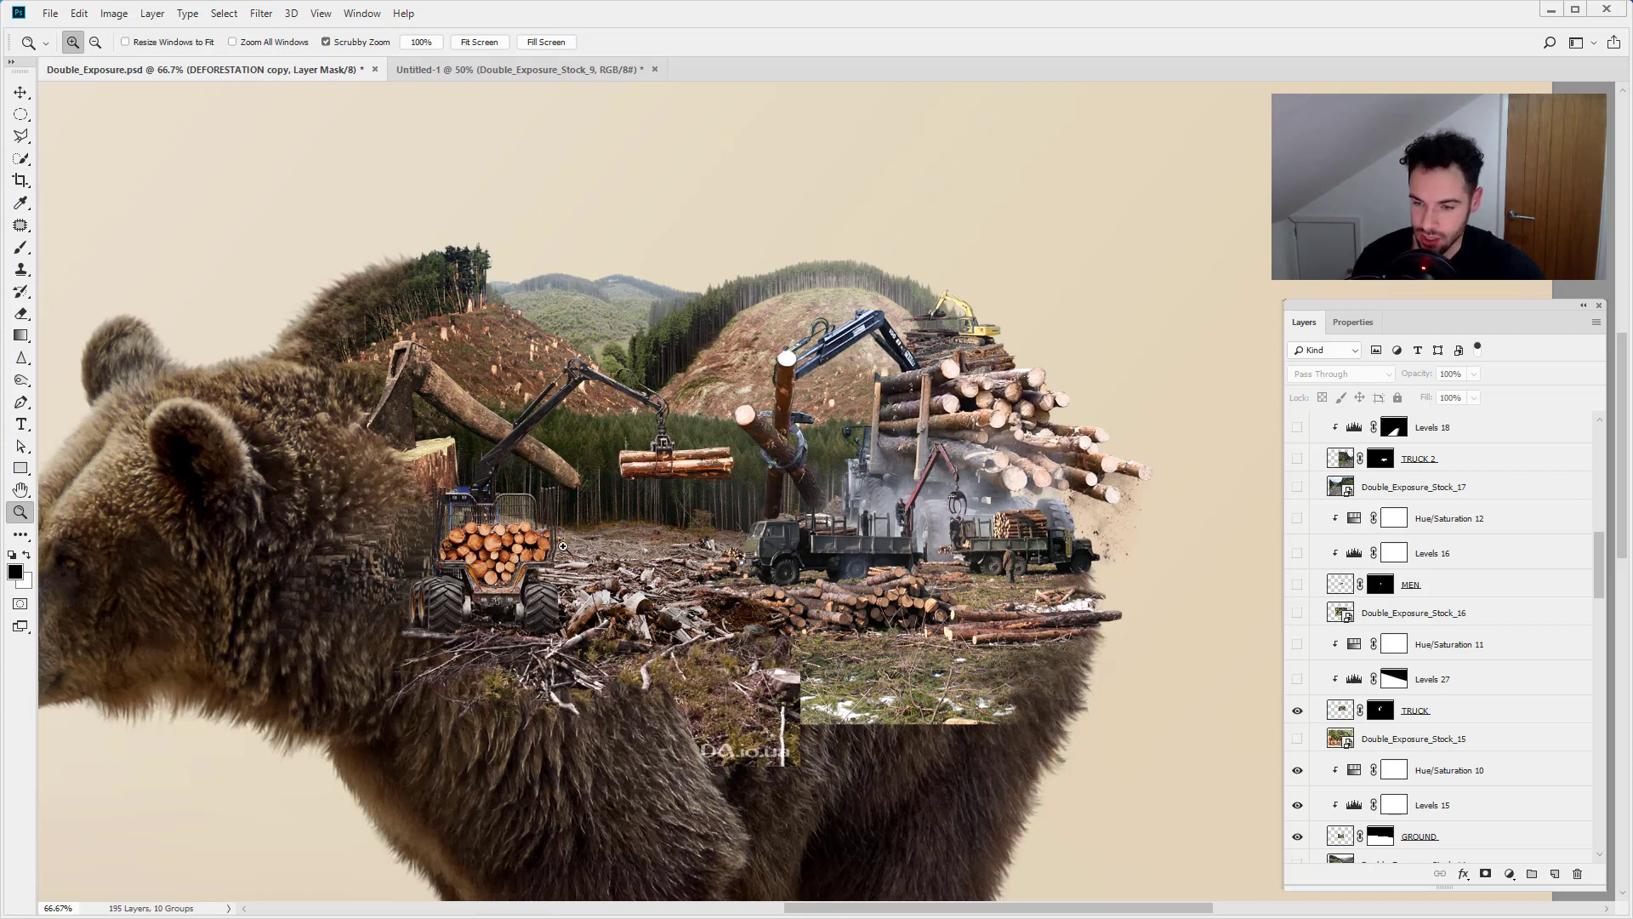
pyautogui.click(1298, 679)
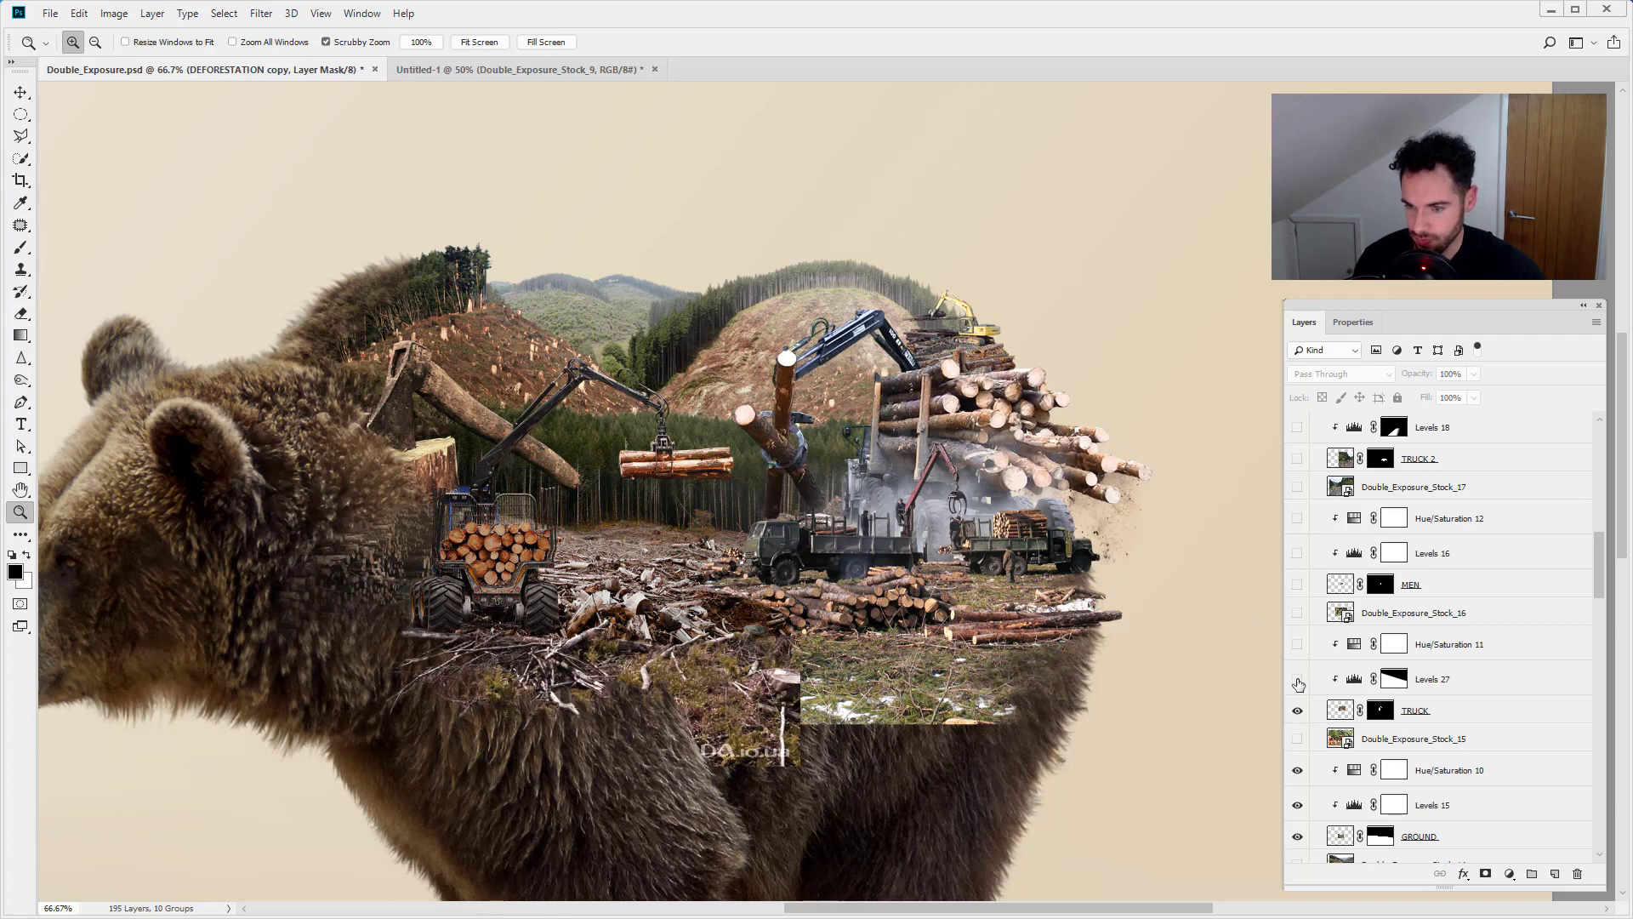
pyautogui.click(1298, 681)
pyautogui.click(1297, 712)
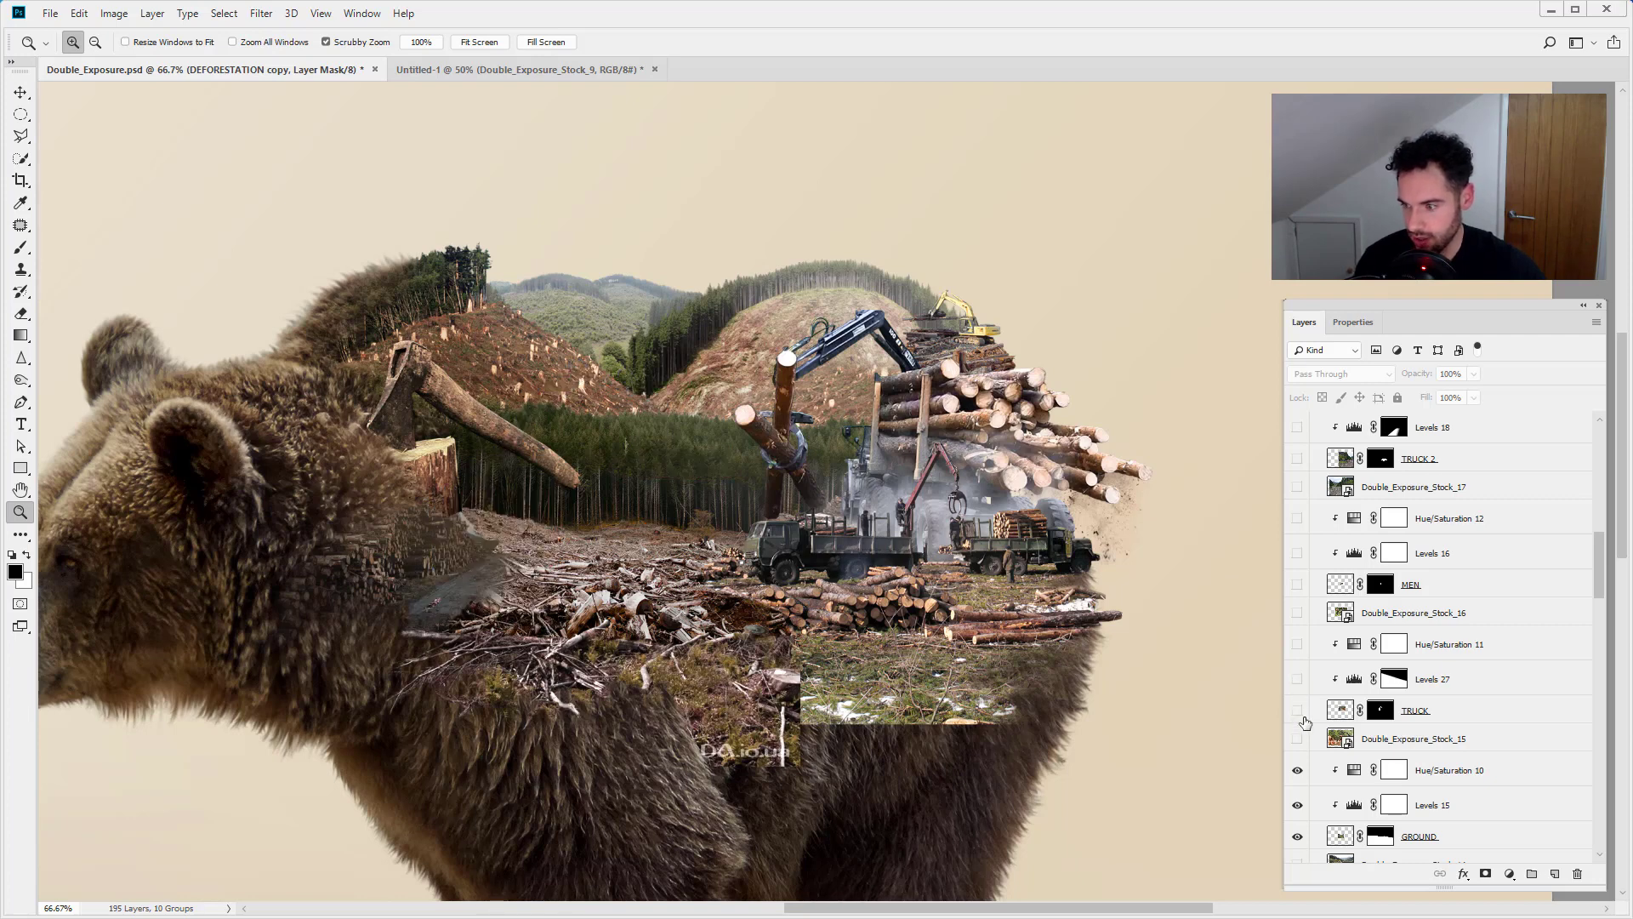
# - Compare the scene with and without the GROUND layer, then hide GROUND and its Hue/Saturation 10 and Levels 15 adjustments
pyautogui.scroll(-3, 1301, 721)
pyautogui.scroll(-1, 1306, 724)
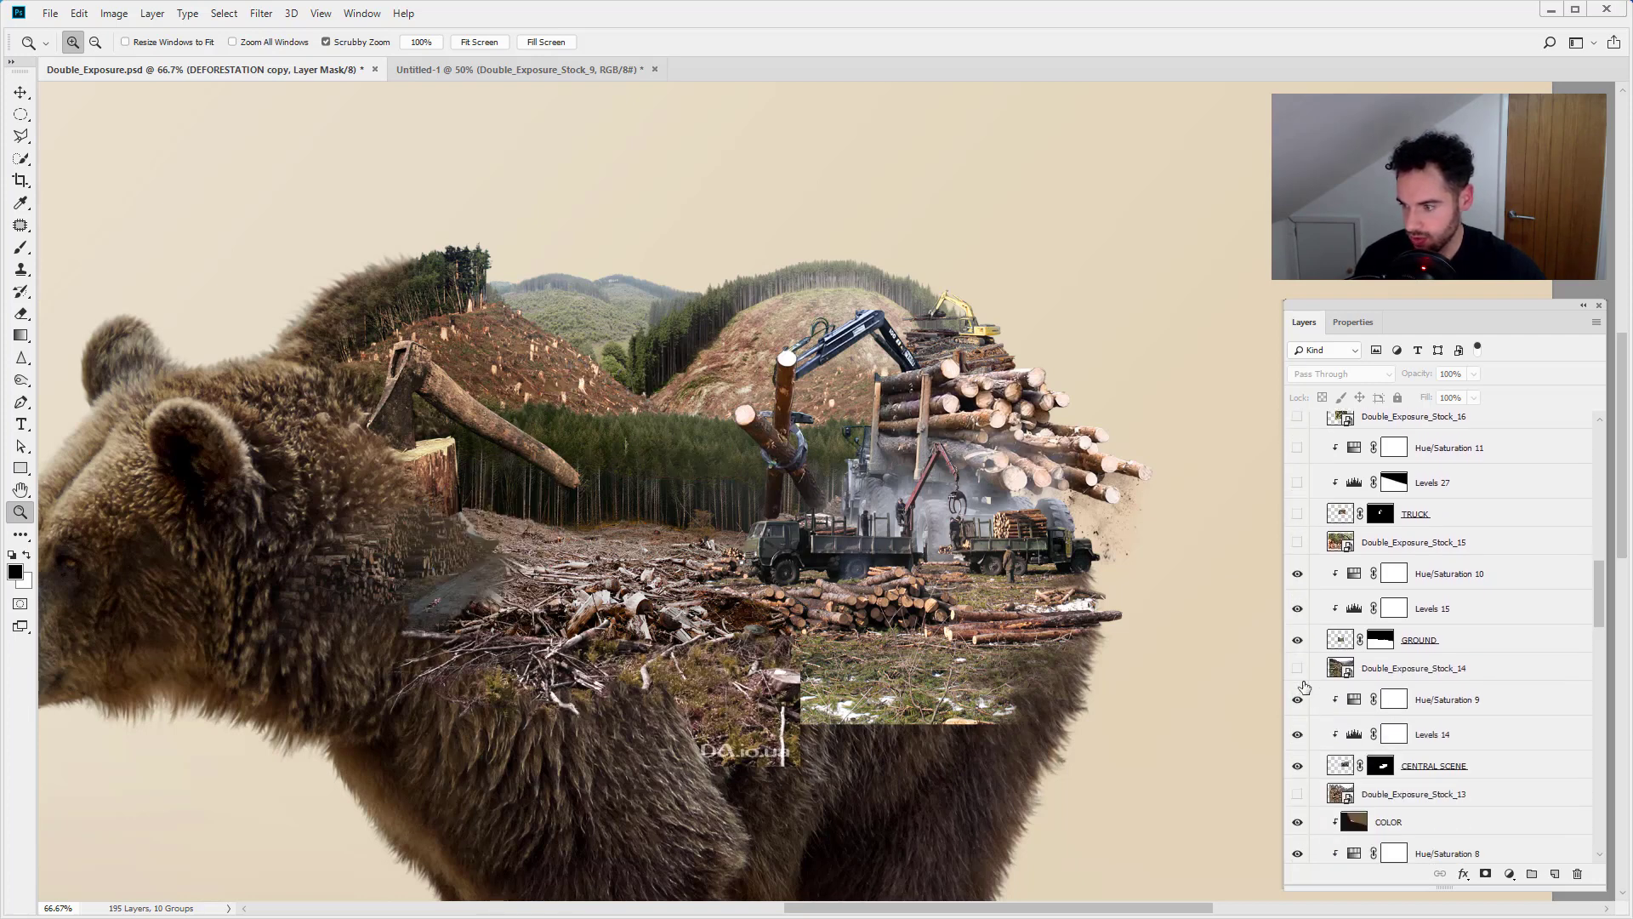
pyautogui.click(1298, 641)
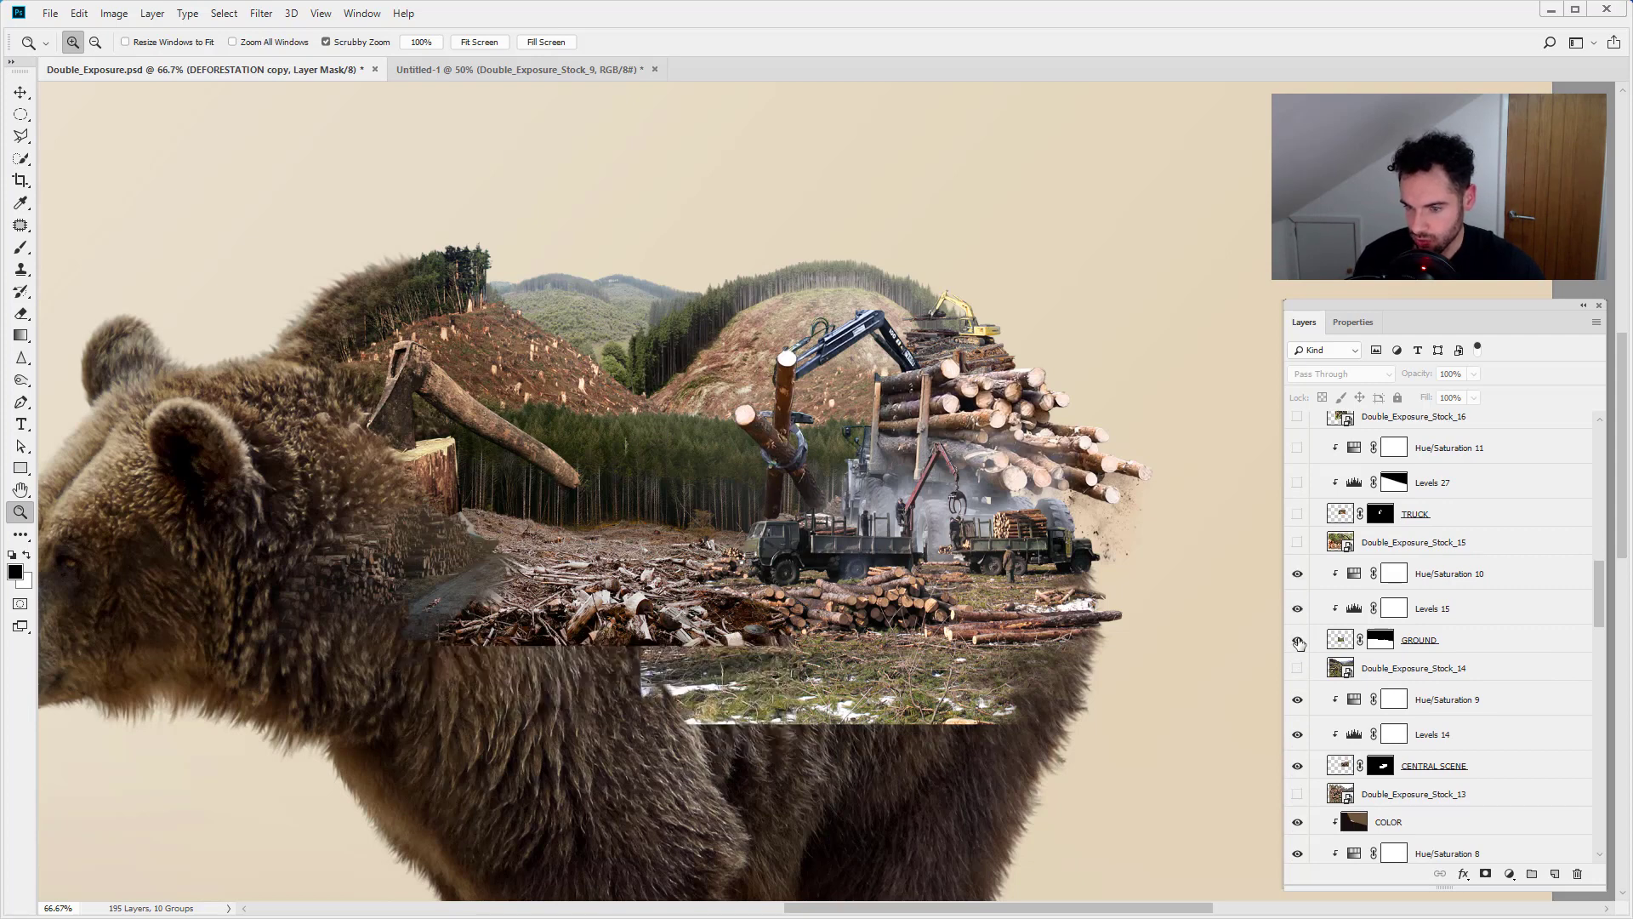
pyautogui.click(1299, 641)
pyautogui.click(1297, 574)
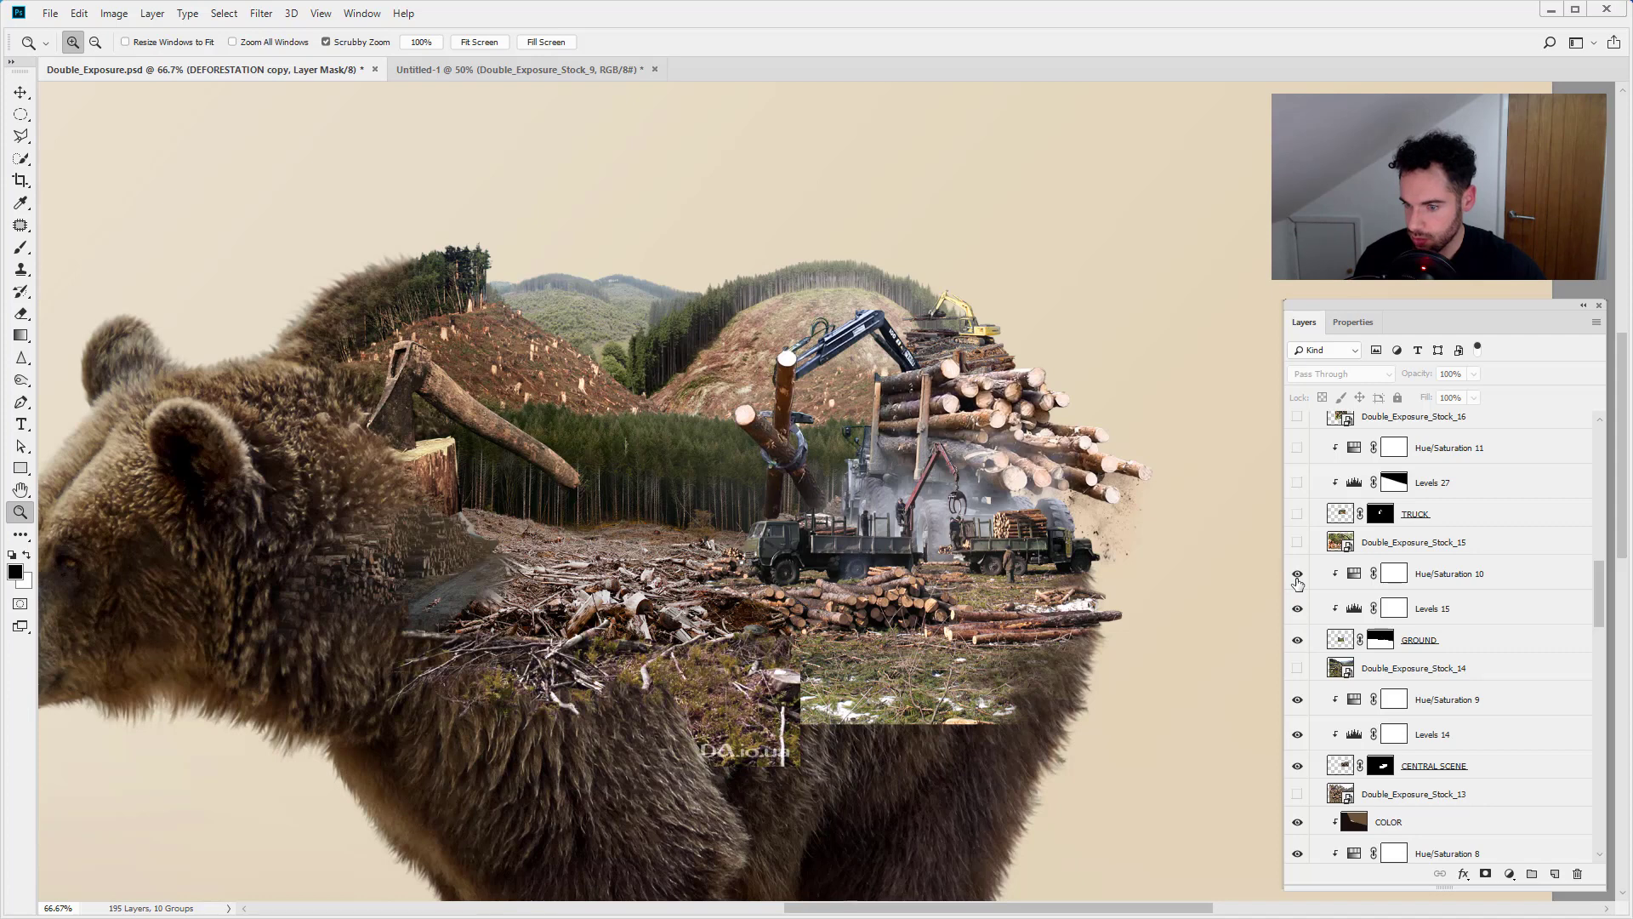
pyautogui.click(1297, 574)
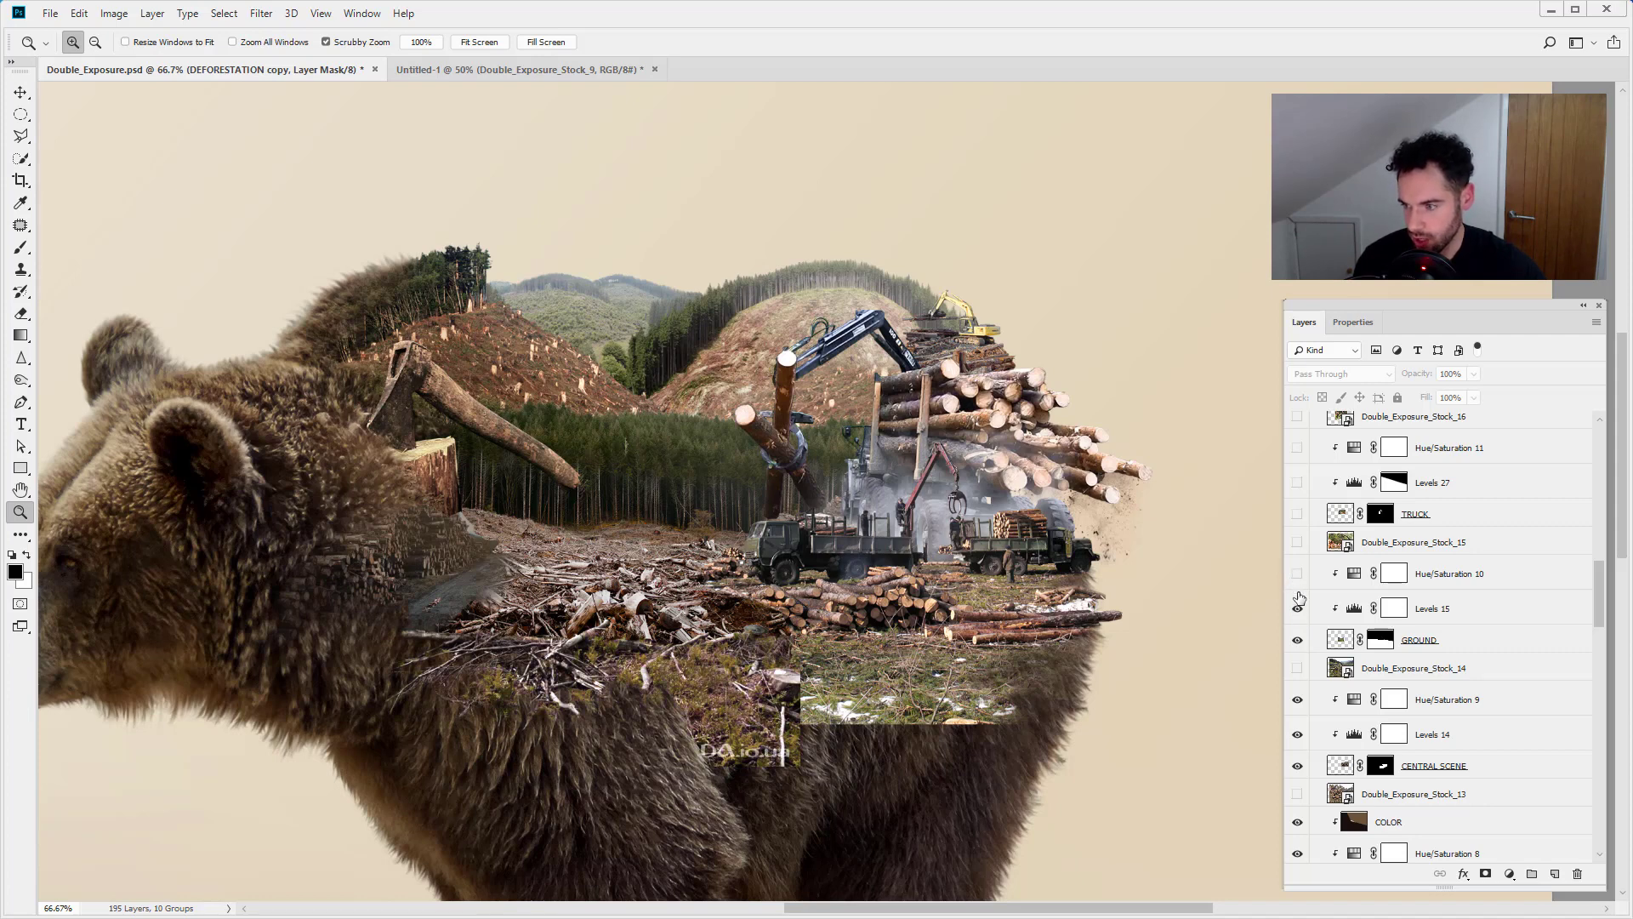
pyautogui.click(1297, 608)
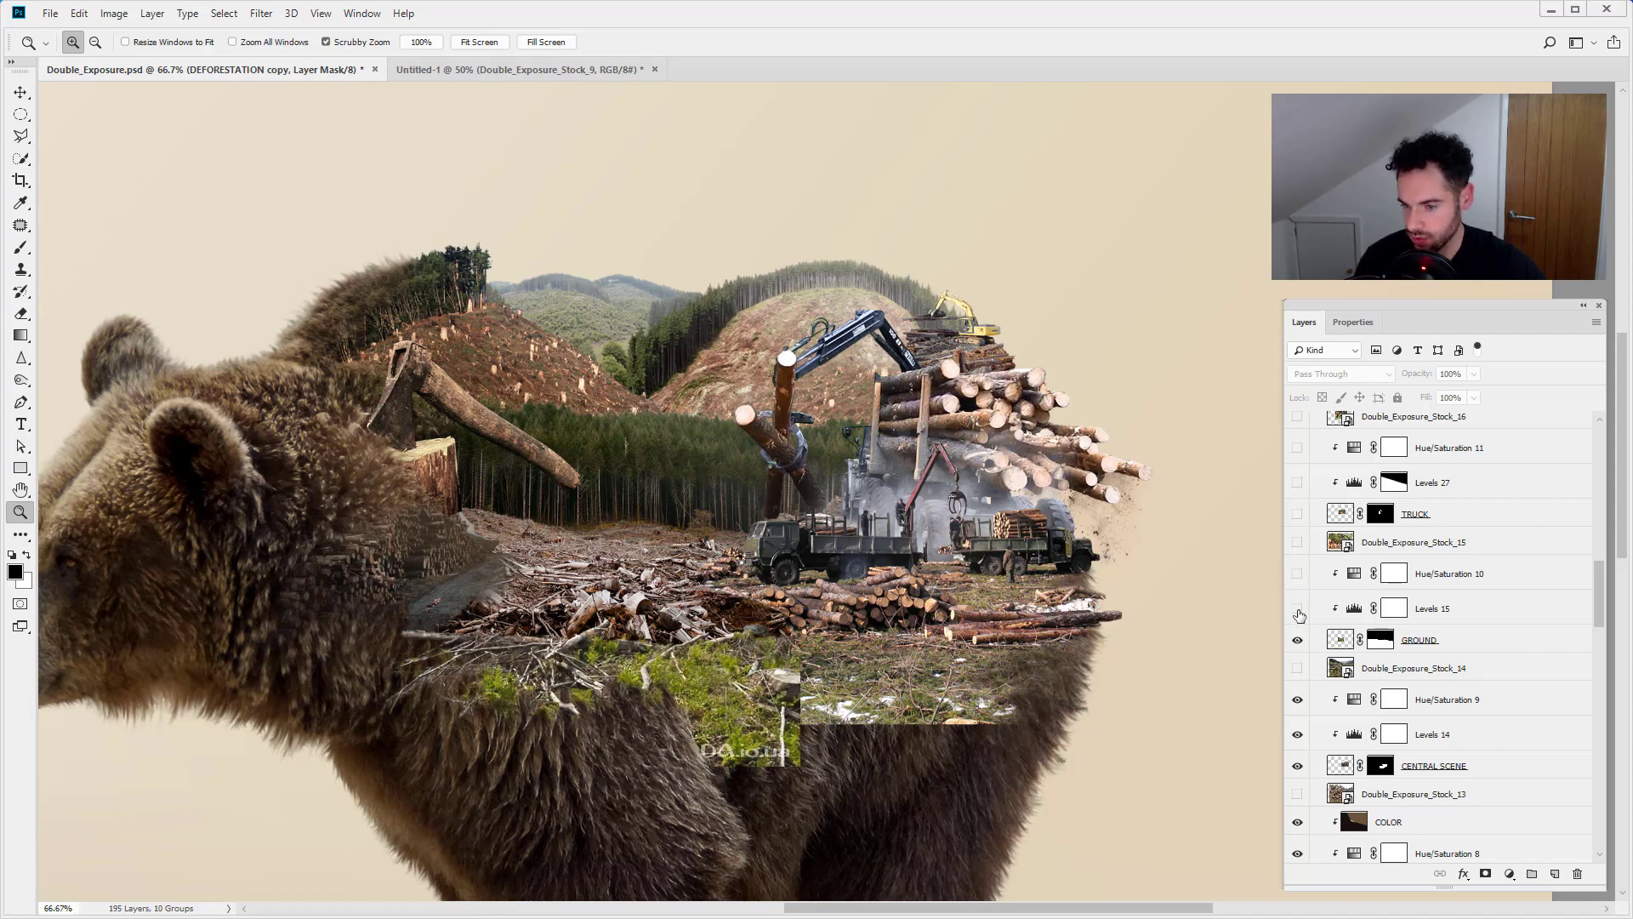
pyautogui.click(1297, 609)
pyautogui.click(1297, 640)
# - Compare the scene with and without CENTRAL SCENE, then hide it with its Hue/Saturation 9 and Levels 14 adjustments
pyautogui.click(1297, 767)
pyautogui.click(1297, 768)
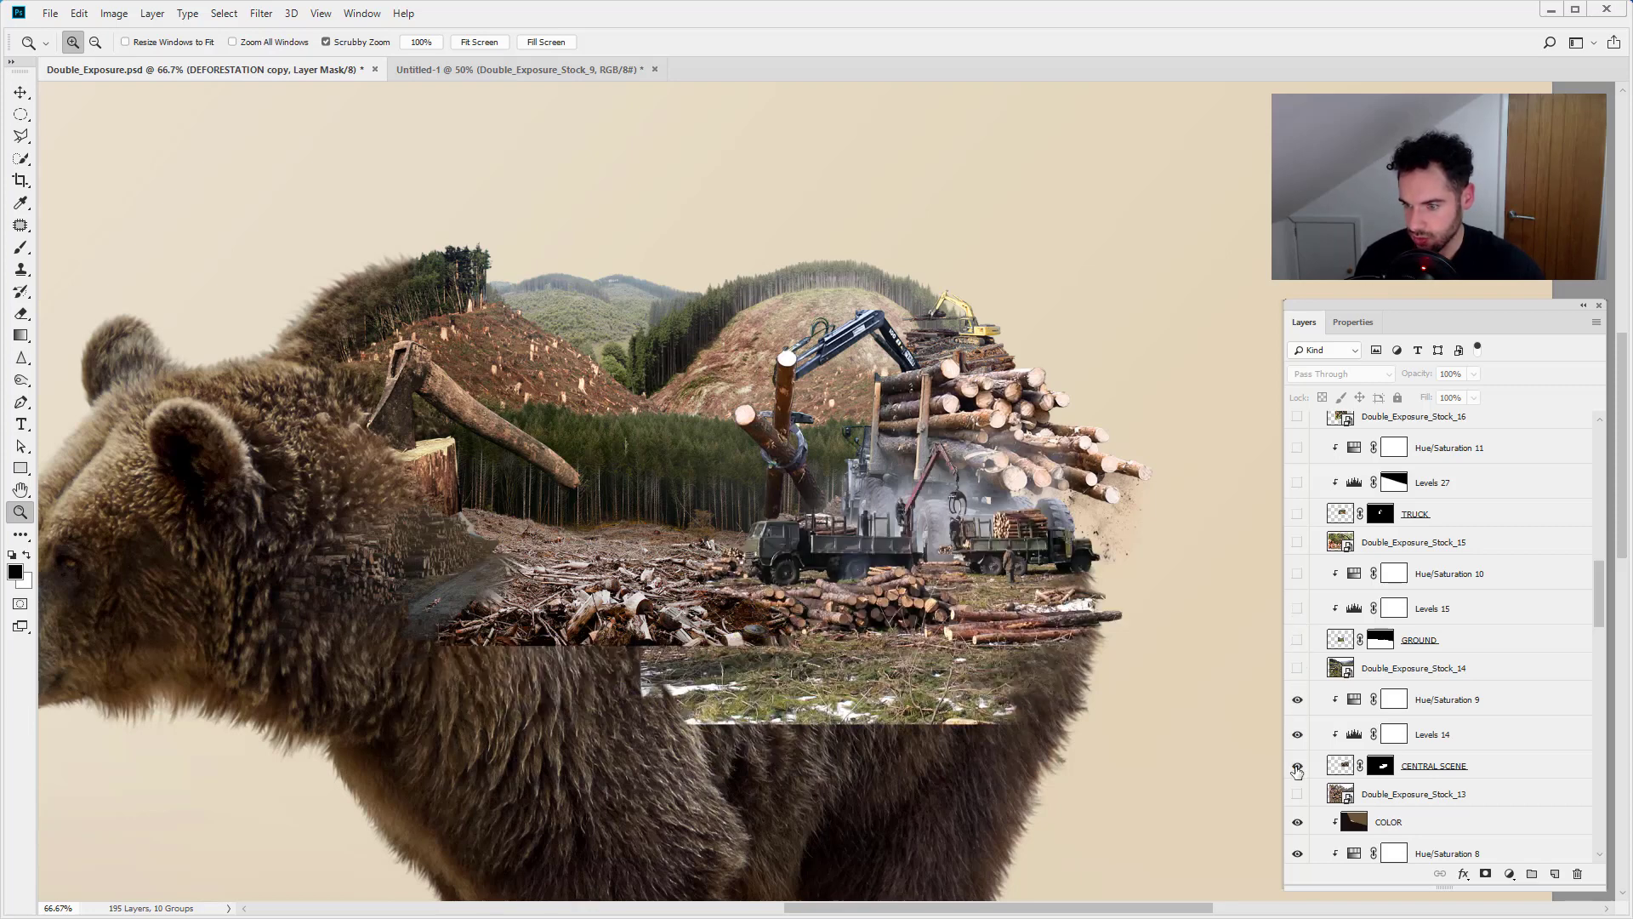
pyautogui.click(1297, 768)
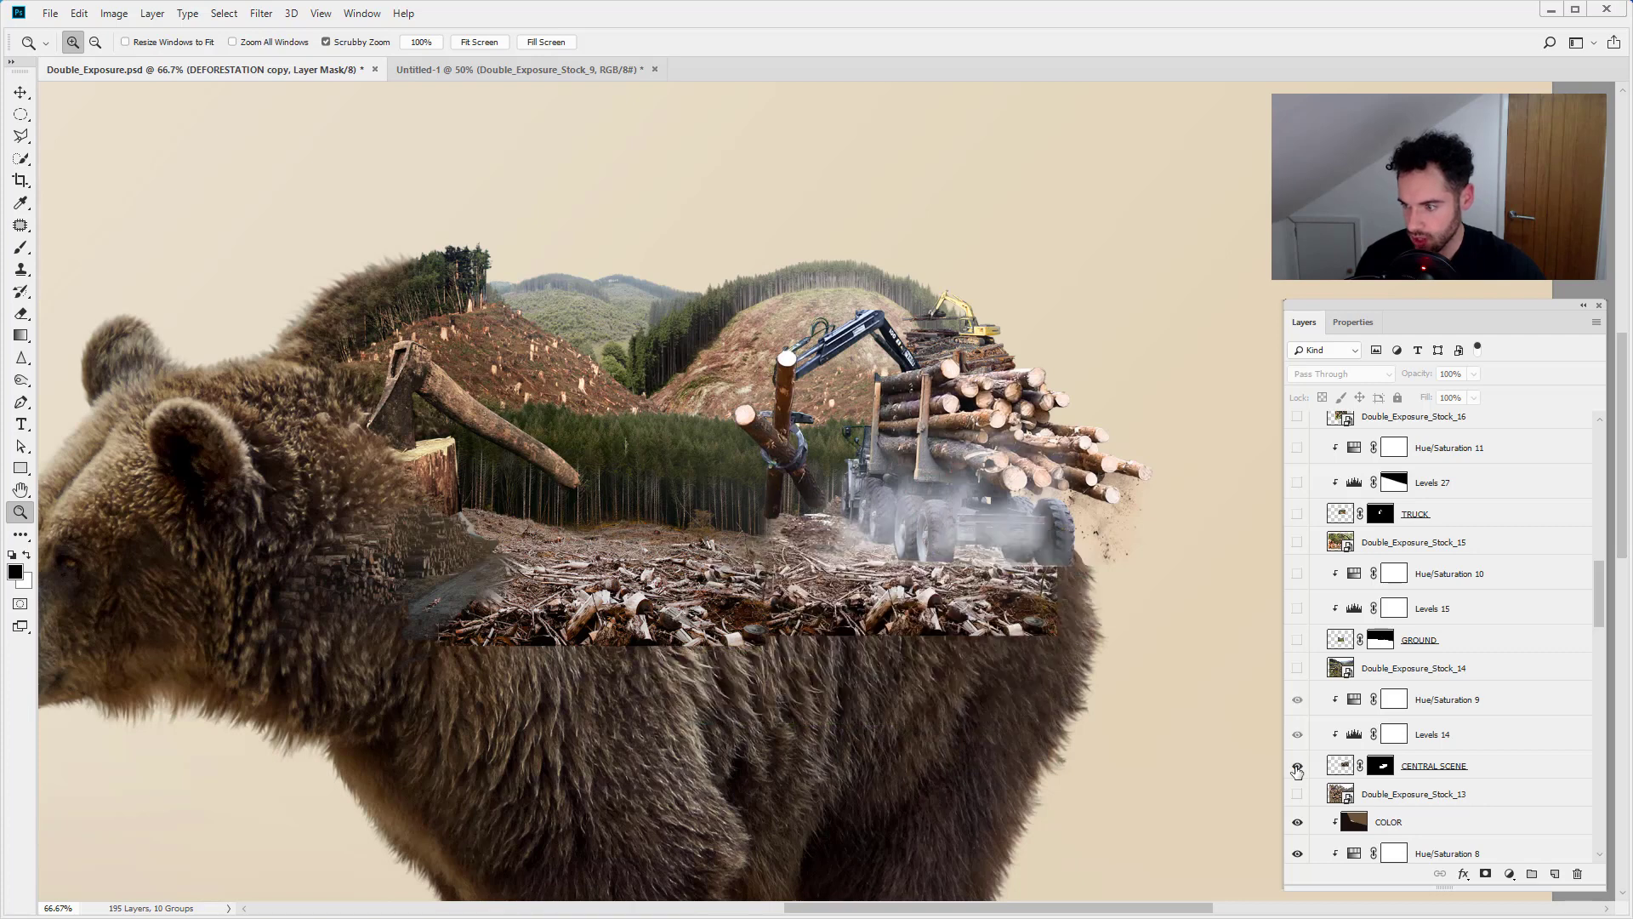
pyautogui.click(1298, 767)
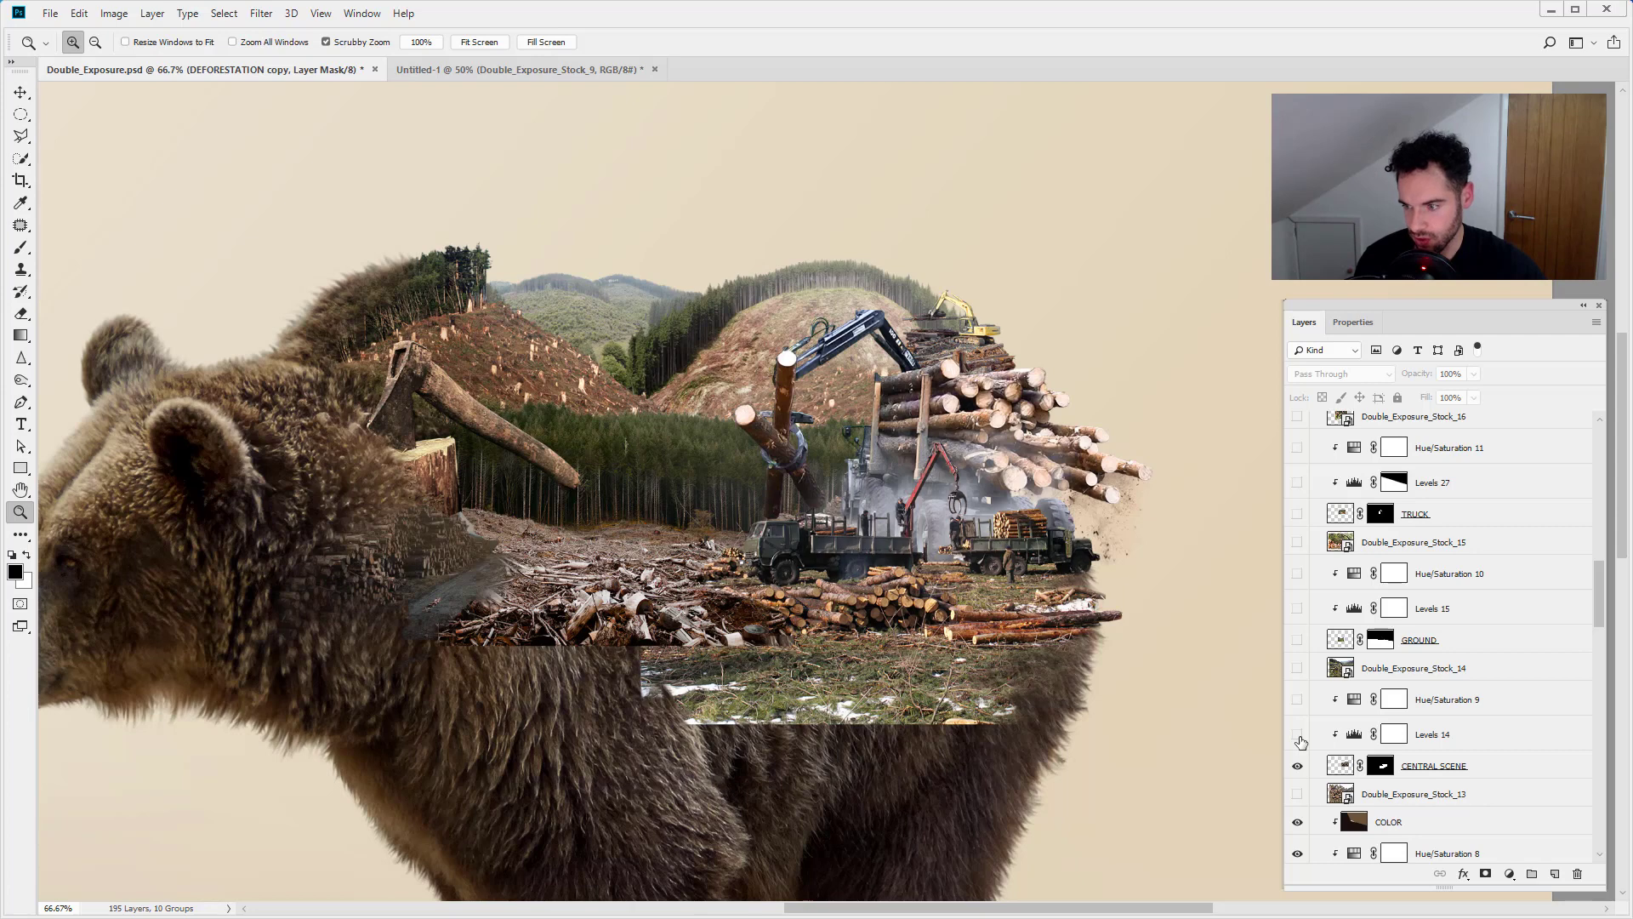
pyautogui.click(1298, 765)
# - Hide the WOOD layer together with its COLOR, Hue/Saturation 8, Levels 24 and Levels 13 adjustments
pyautogui.scroll(-3, 1357, 736)
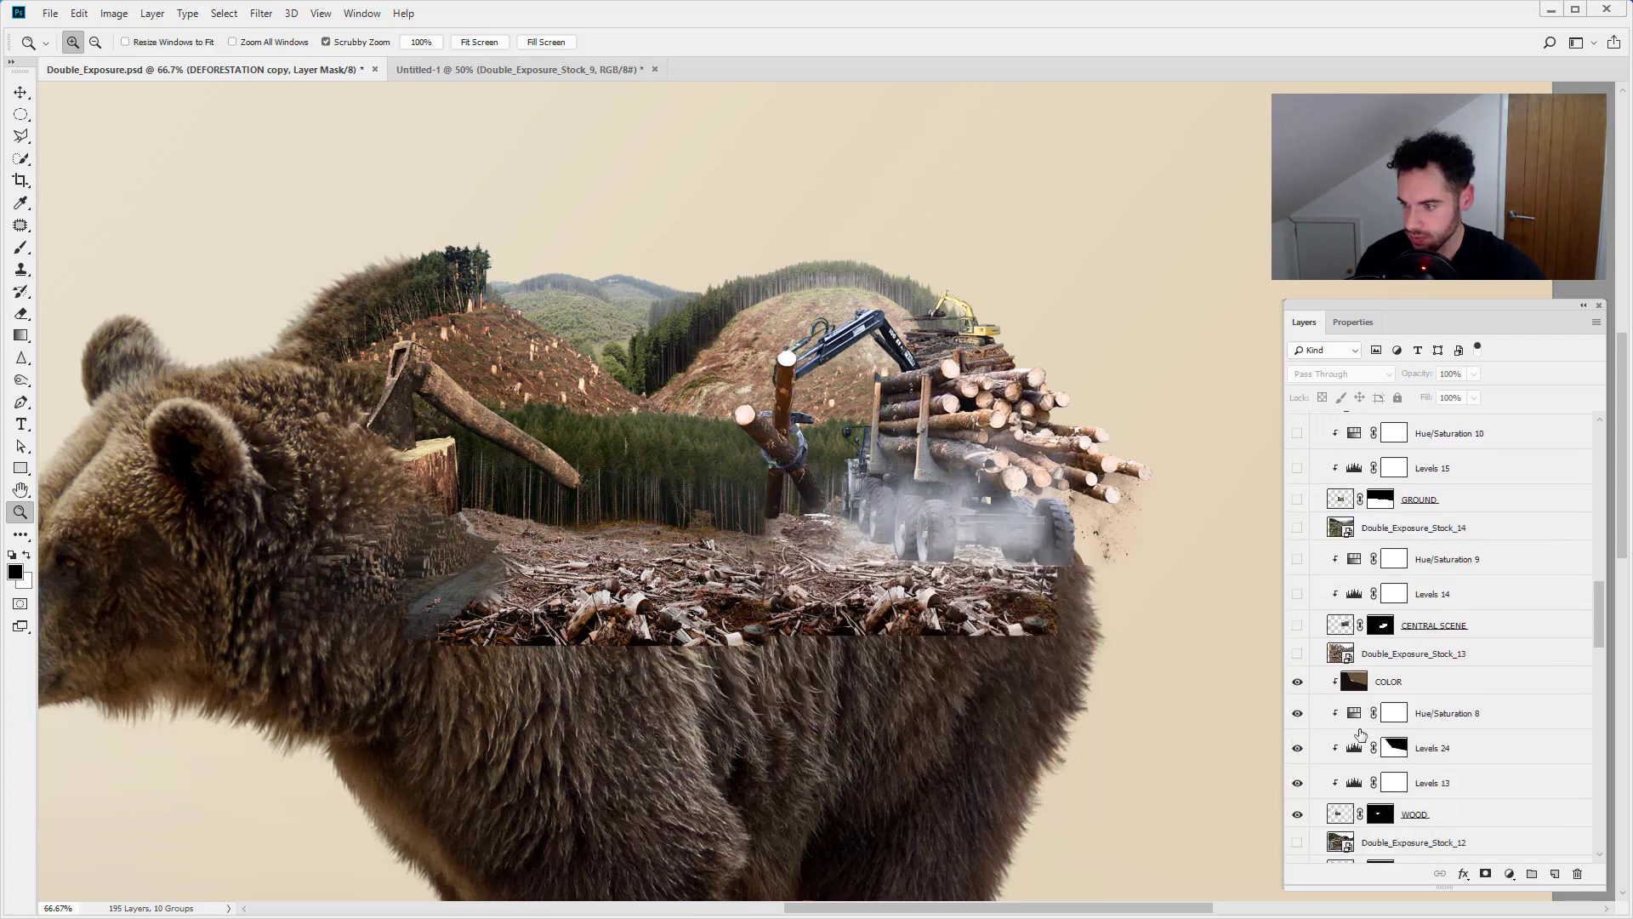
pyautogui.scroll(-4, 1361, 733)
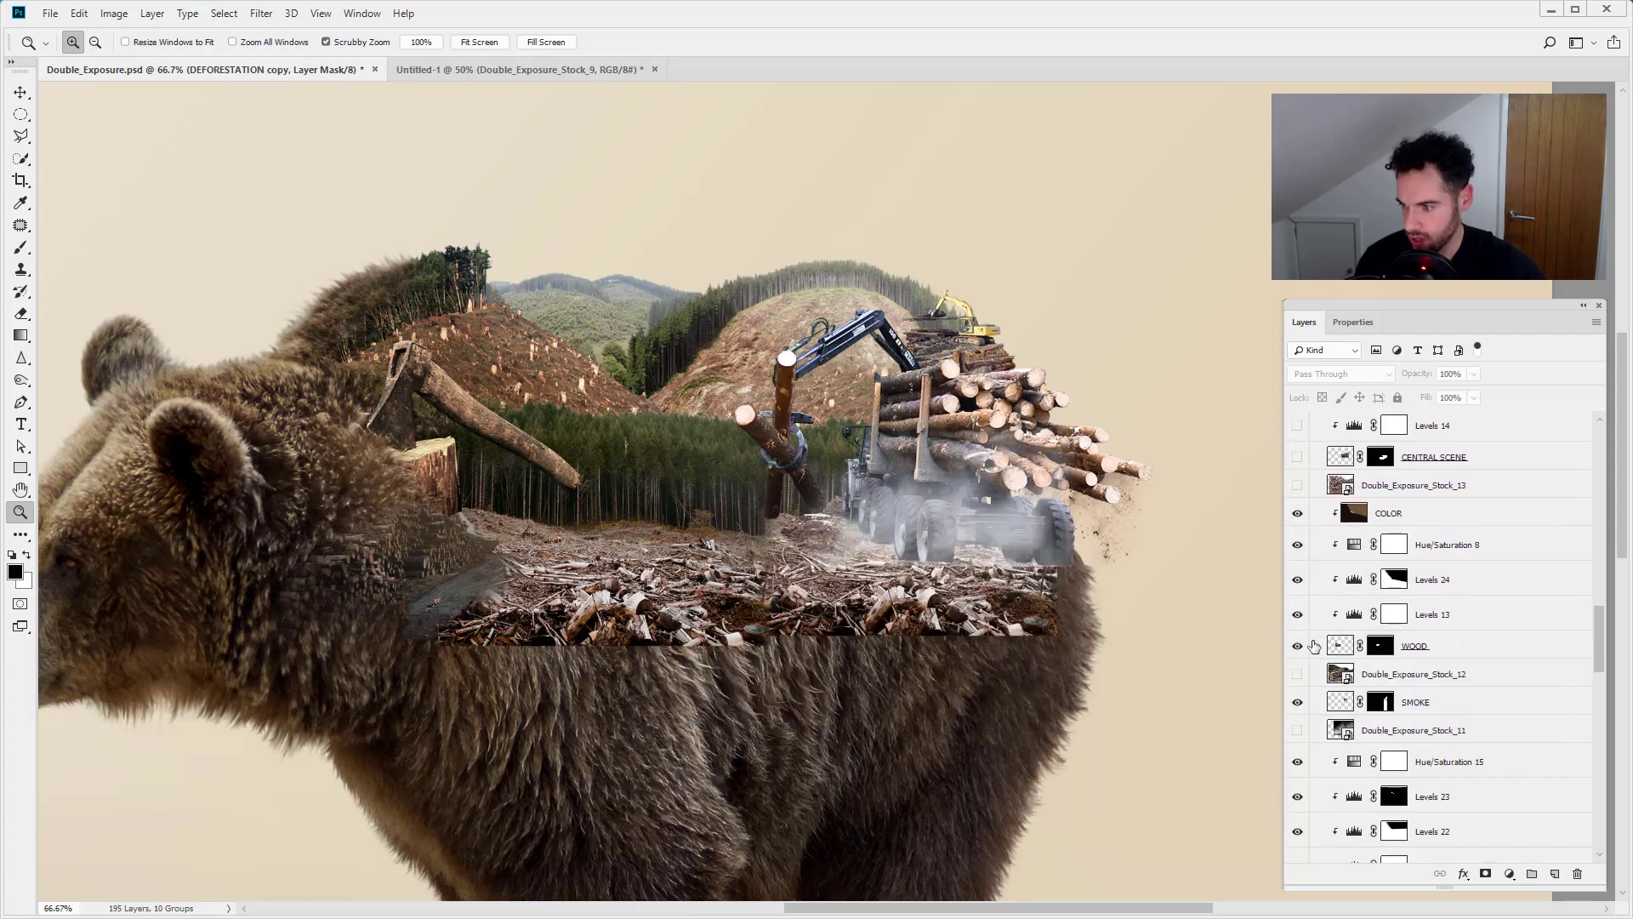
pyautogui.click(1297, 647)
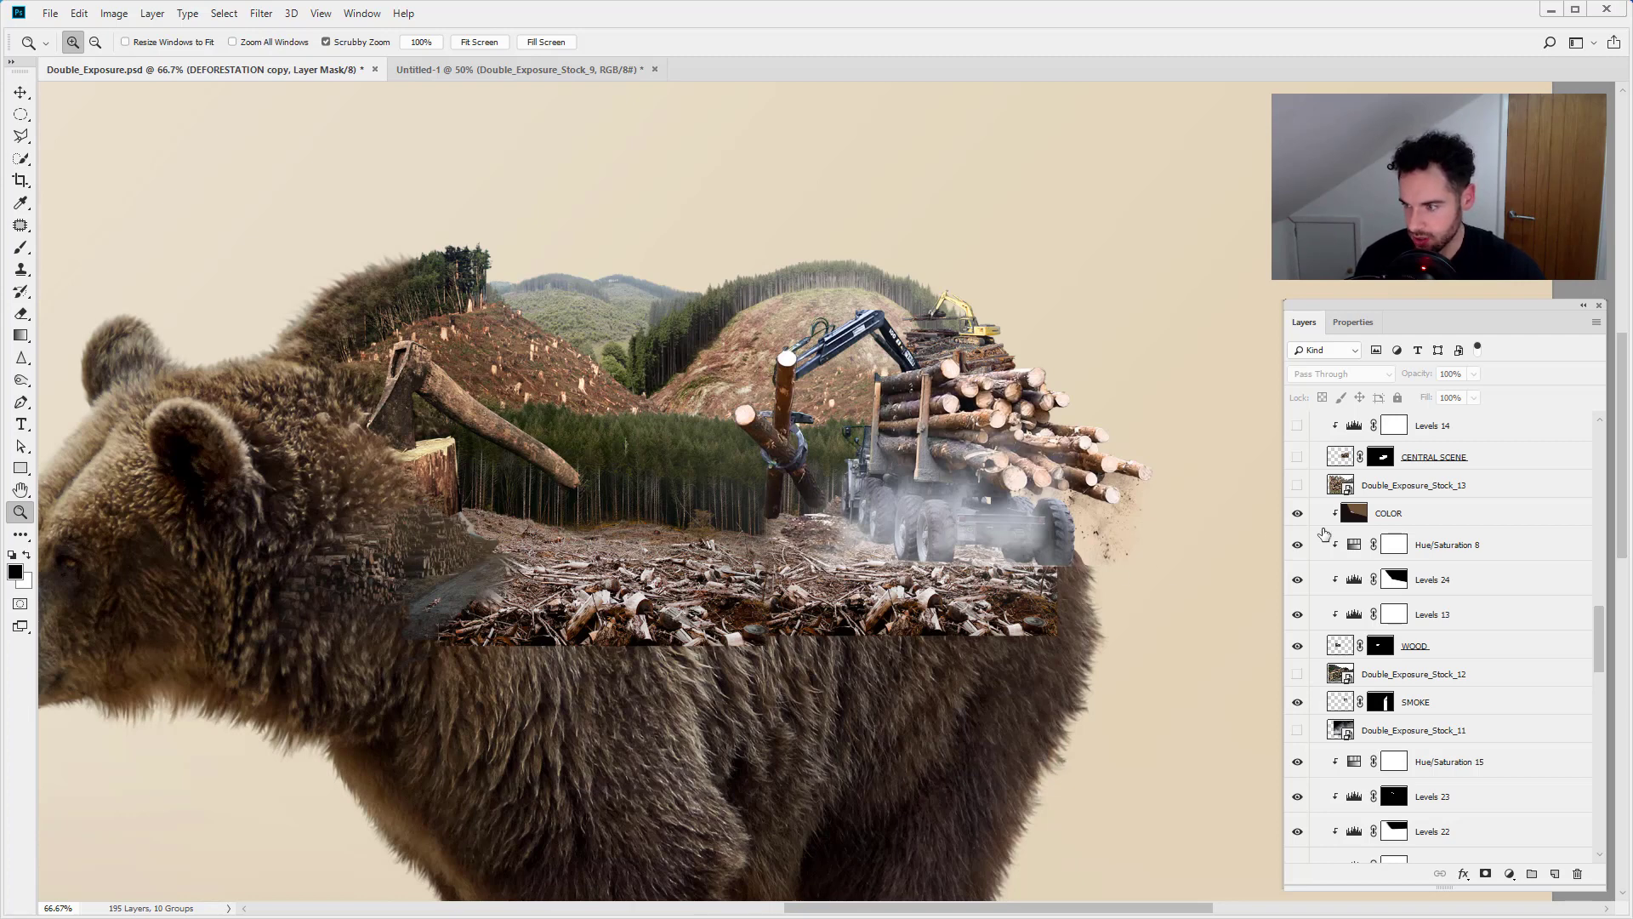
pyautogui.click(1297, 513)
pyautogui.click(1297, 549)
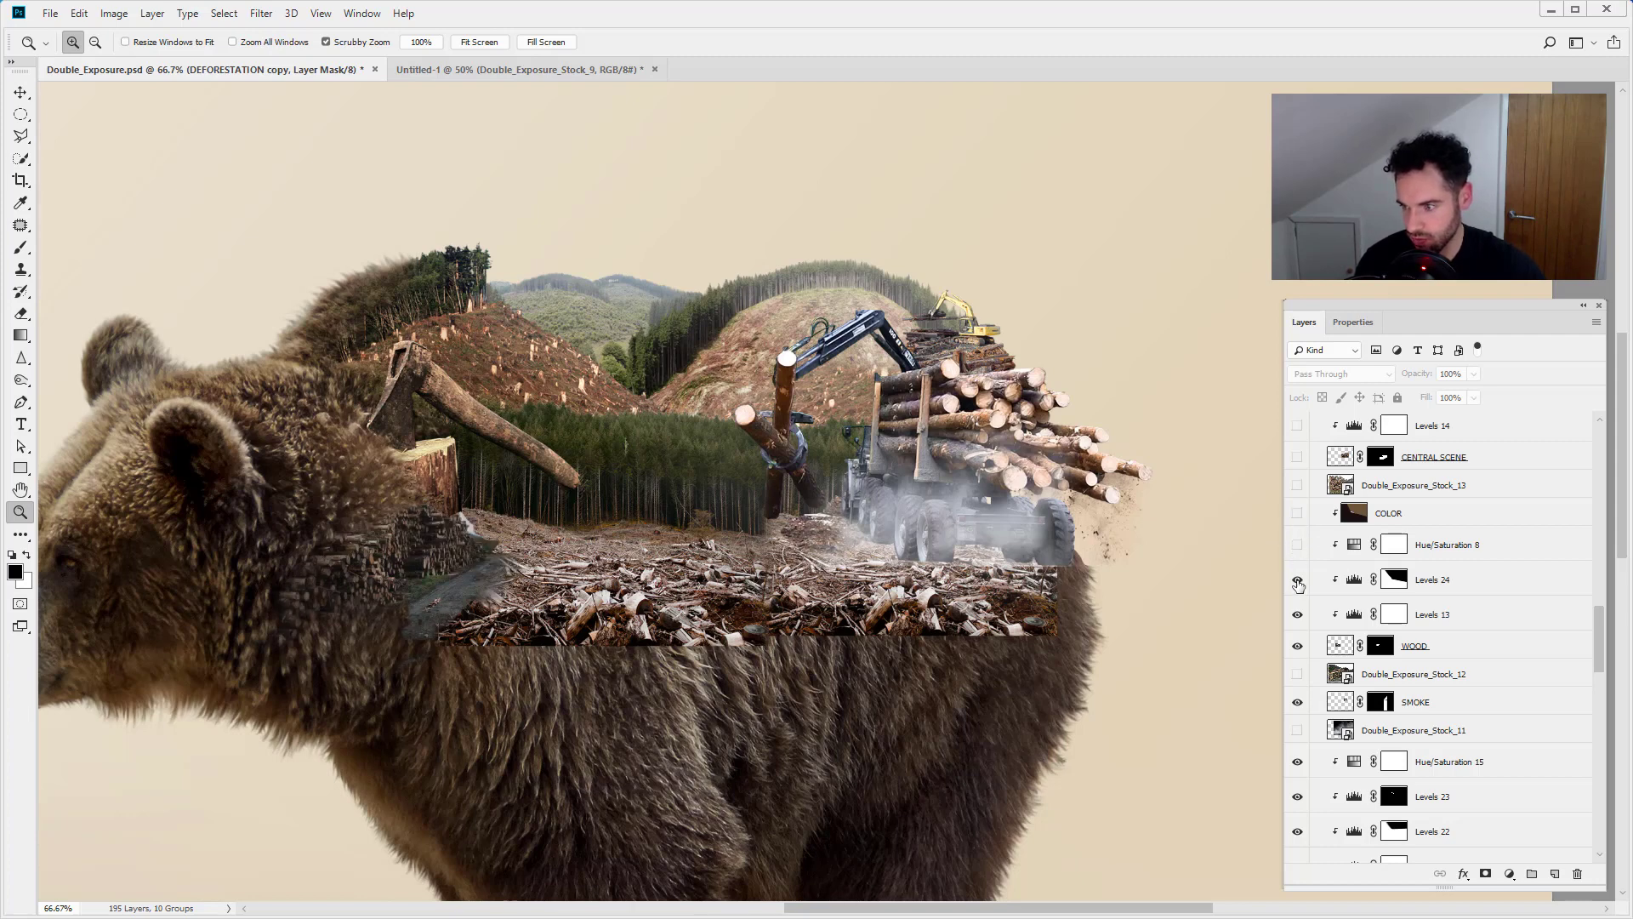
pyautogui.click(1297, 582)
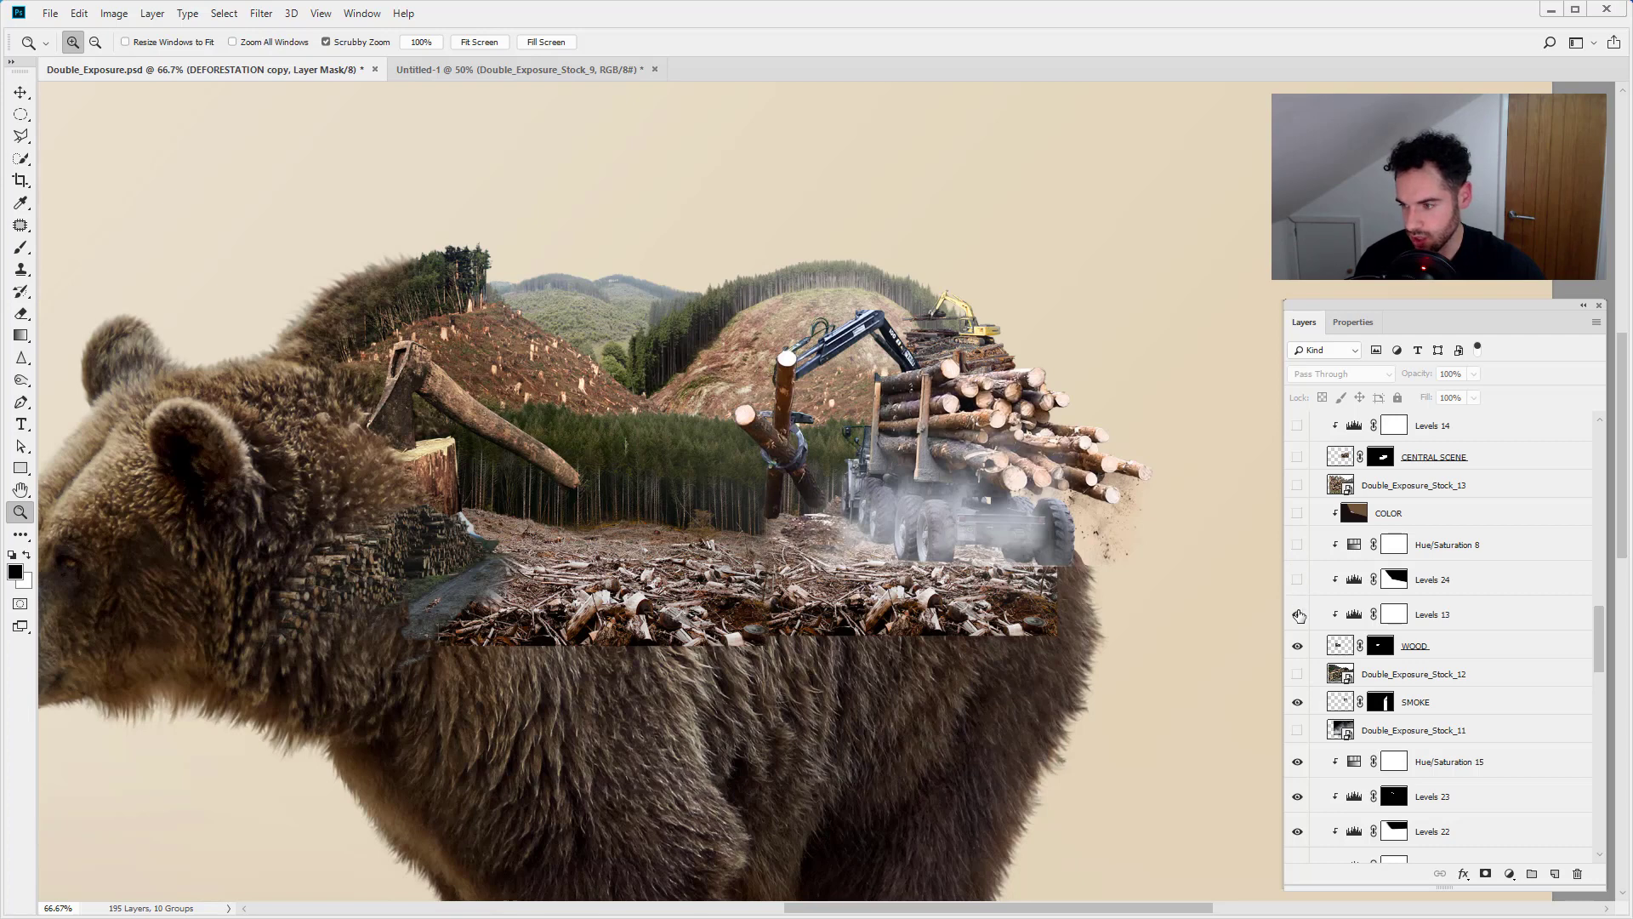
pyautogui.click(1298, 617)
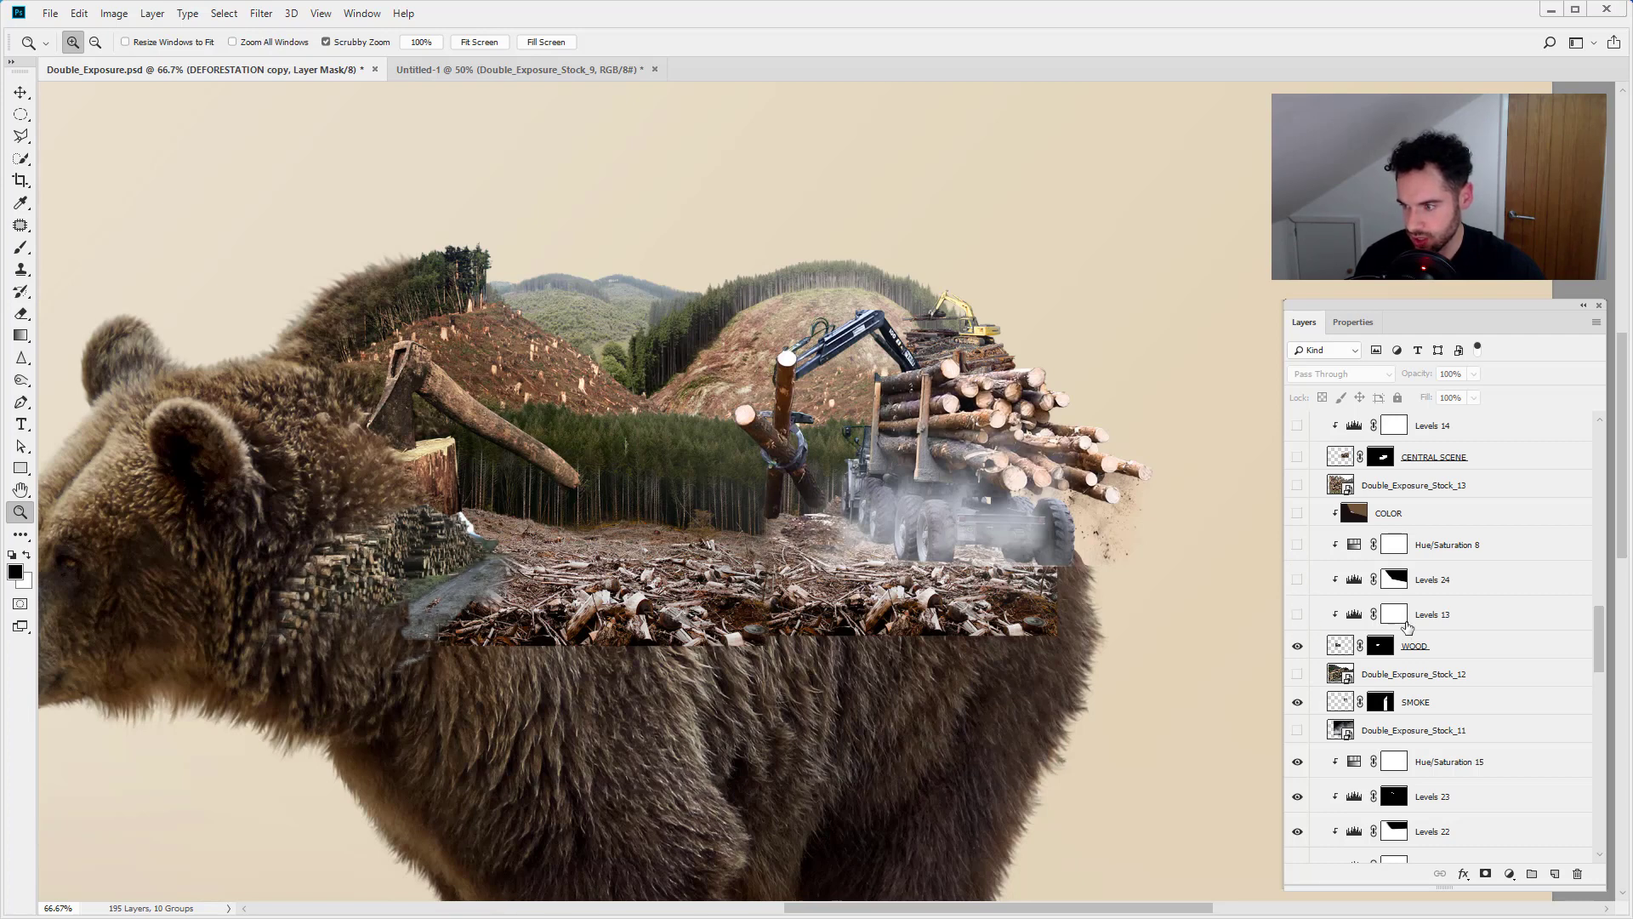
pyautogui.click(1298, 648)
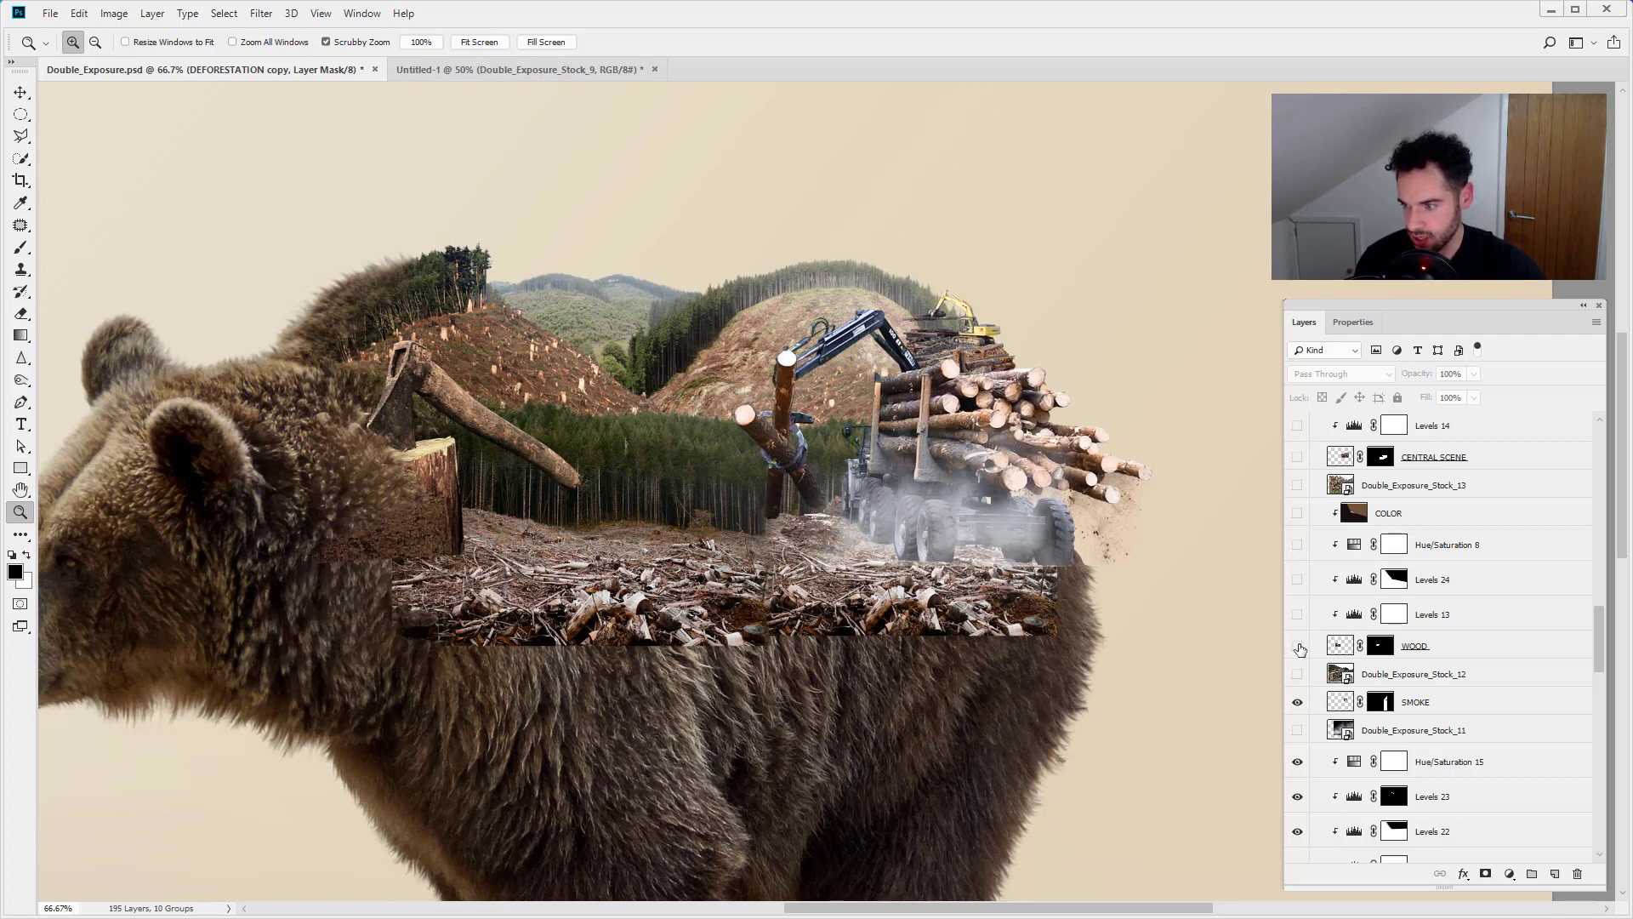
# - Hide the SMOKE layer and compare the scene with and without the AXE layer
pyautogui.scroll(-3, 1315, 672)
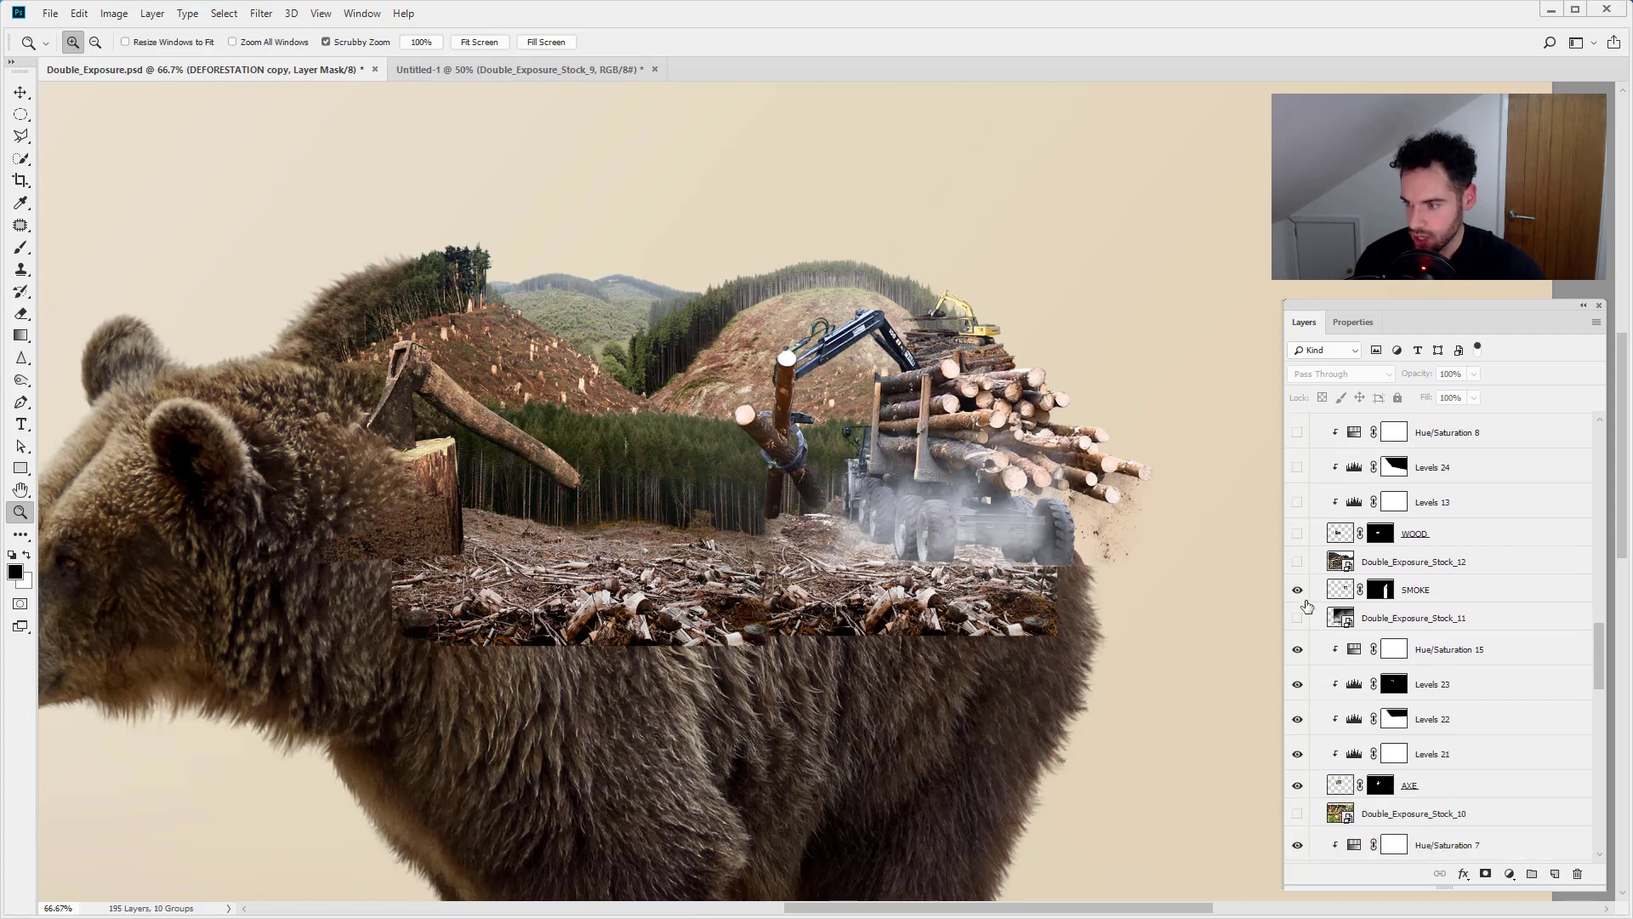
pyautogui.click(1296, 588)
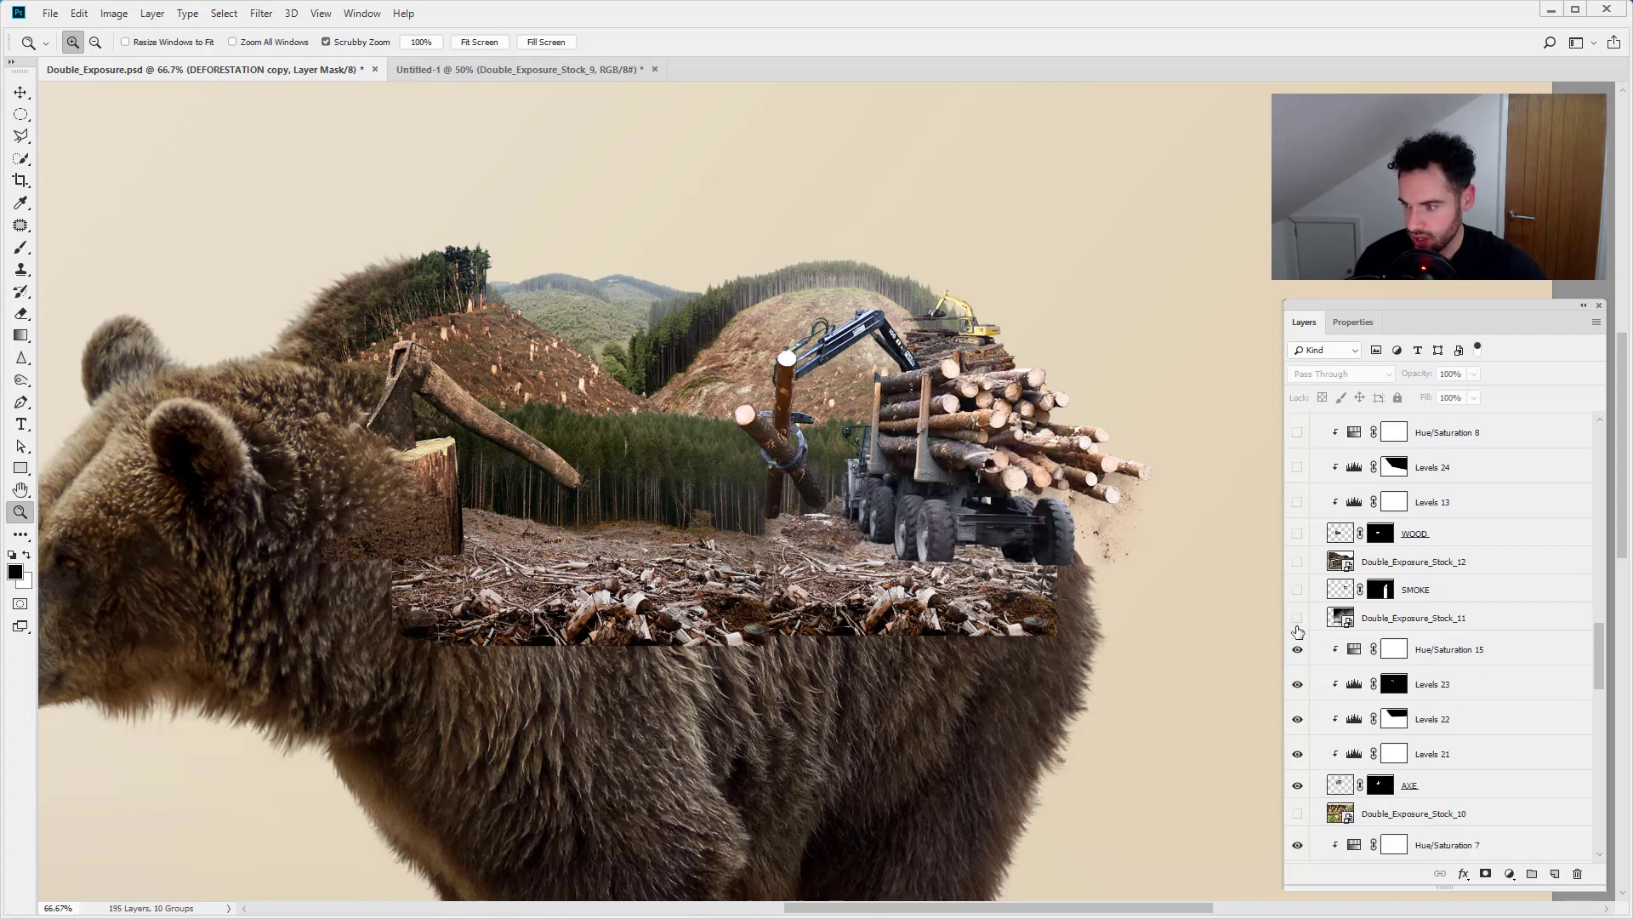
pyautogui.click(1297, 786)
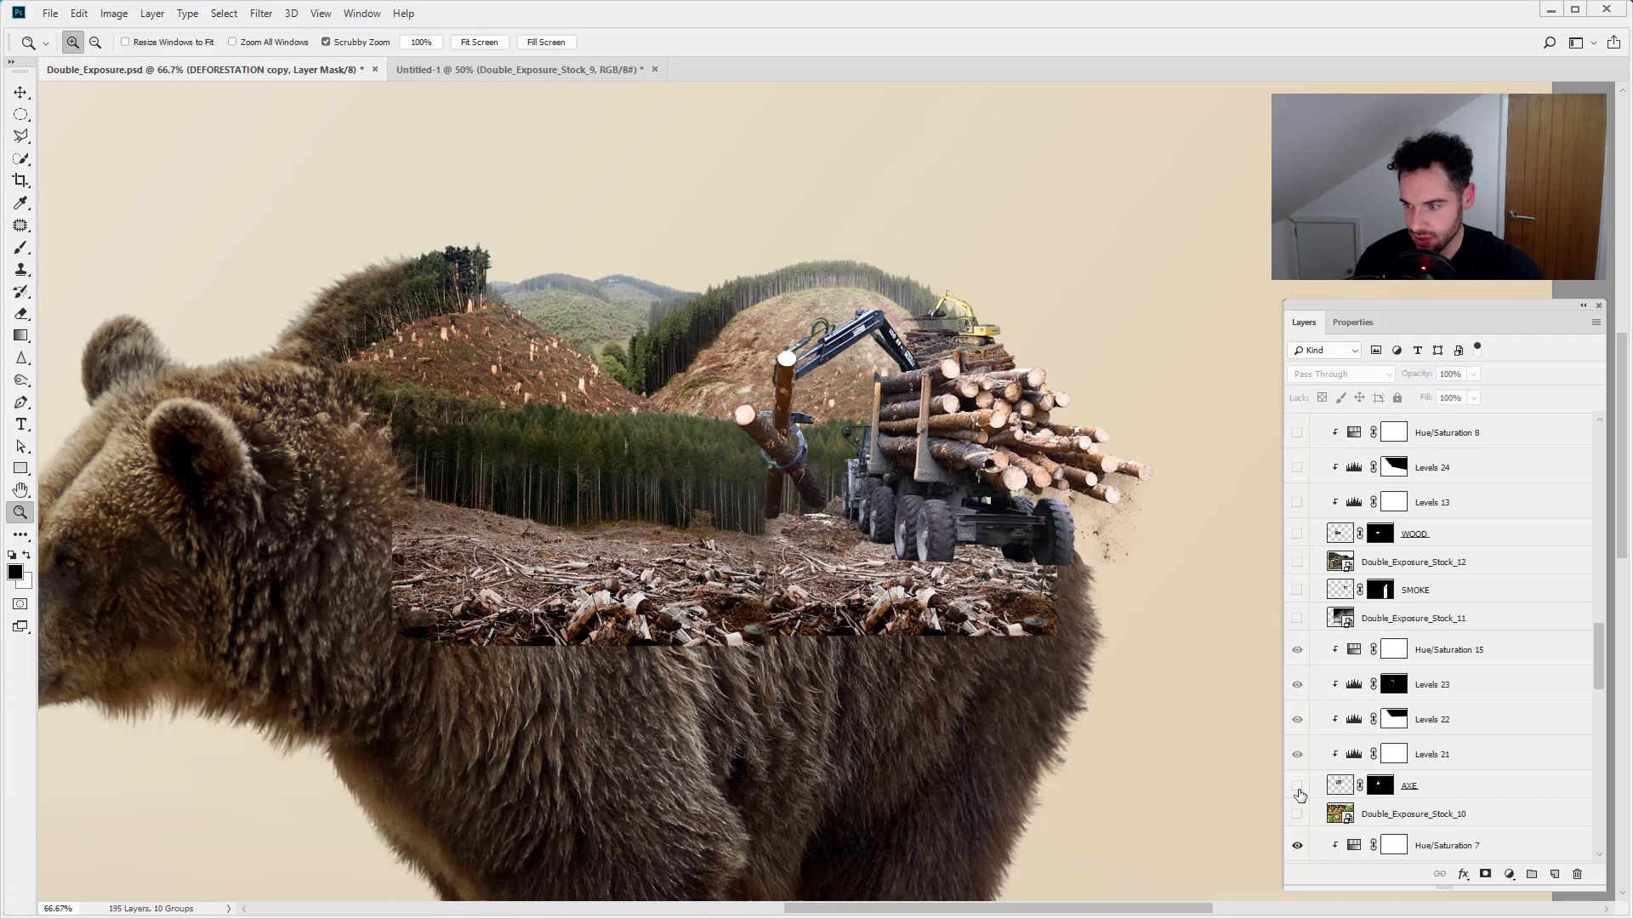
pyautogui.click(1297, 785)
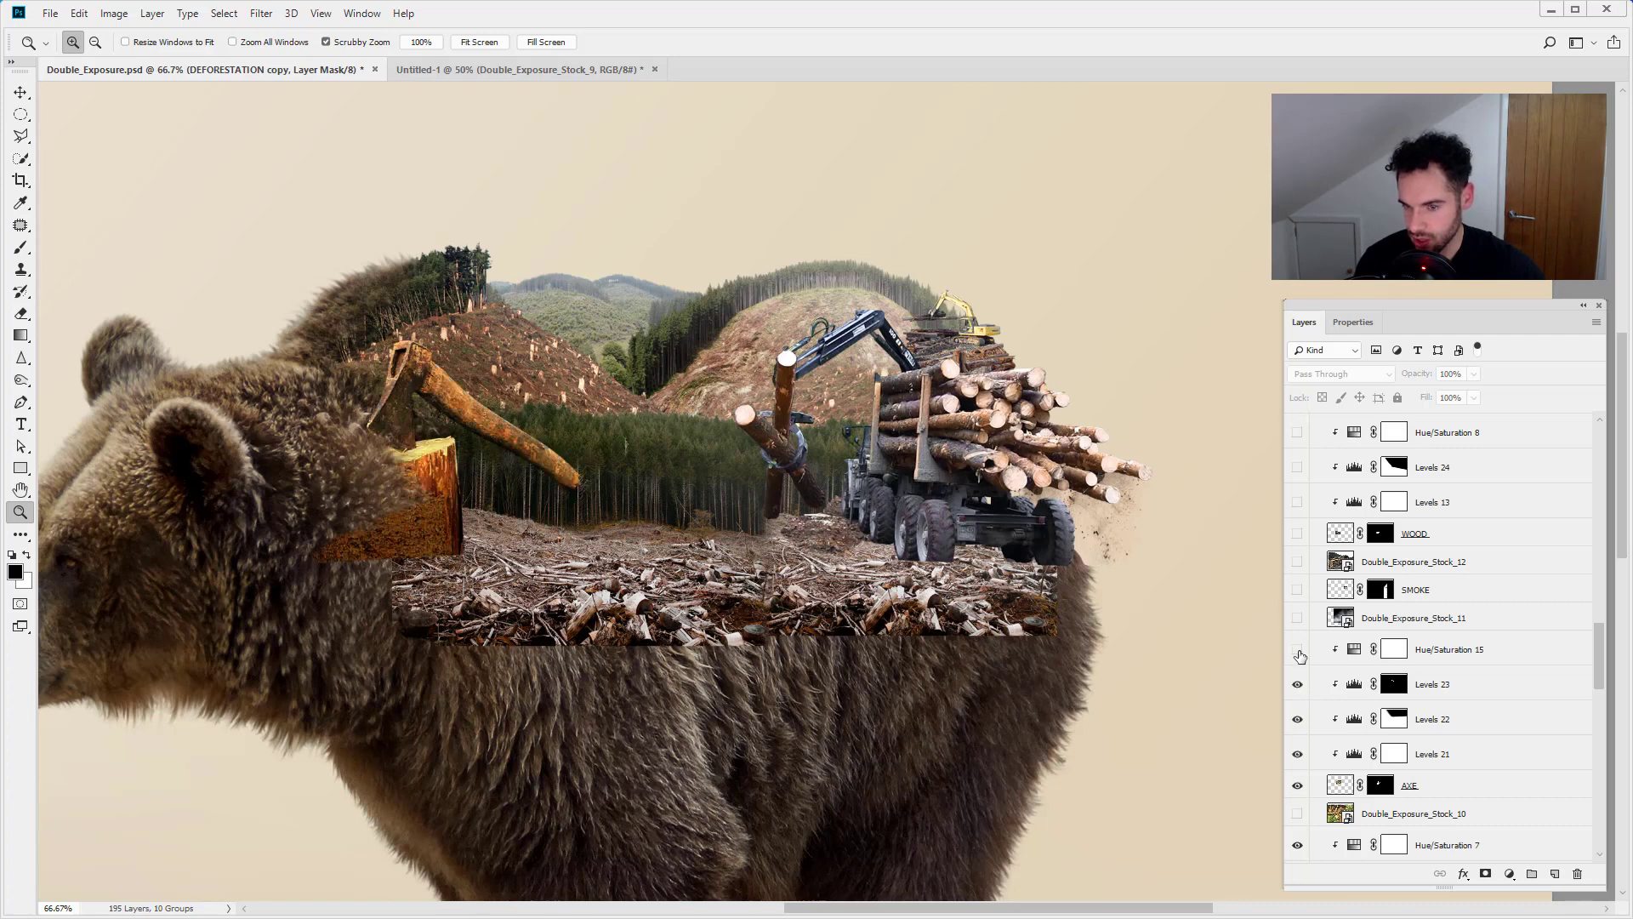
# - Check the effect of the AXE adjustments, then hide Hue/Saturation 15, Levels 23, Levels 22, Levels 21 and the AXE layer
pyautogui.click(1298, 684)
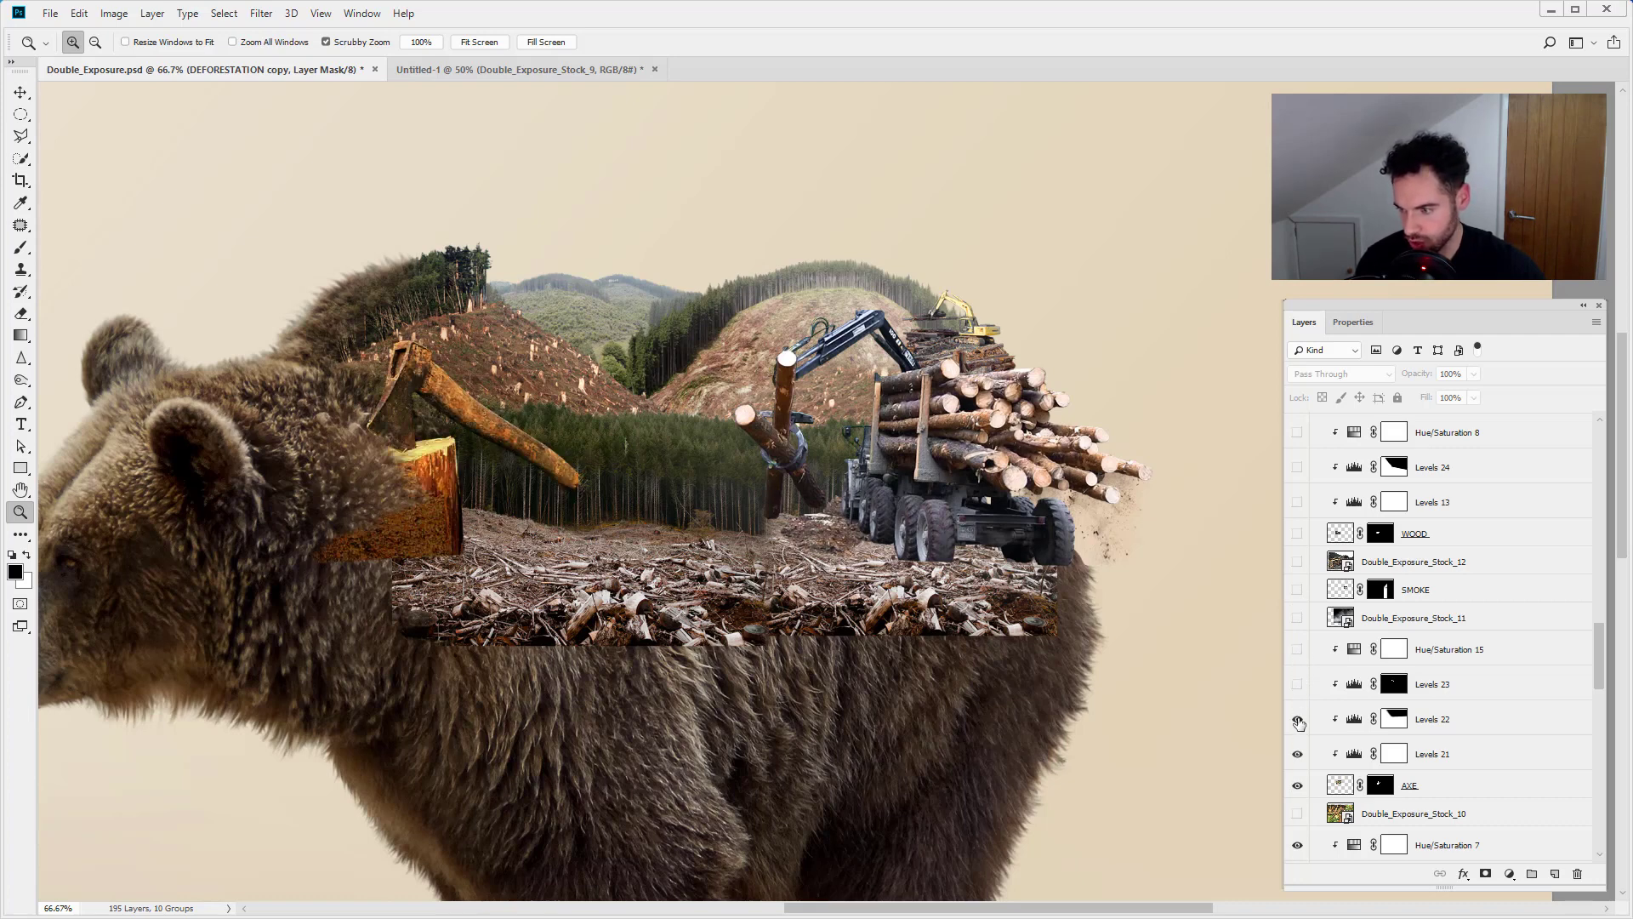
pyautogui.click(1297, 719)
pyautogui.click(1298, 754)
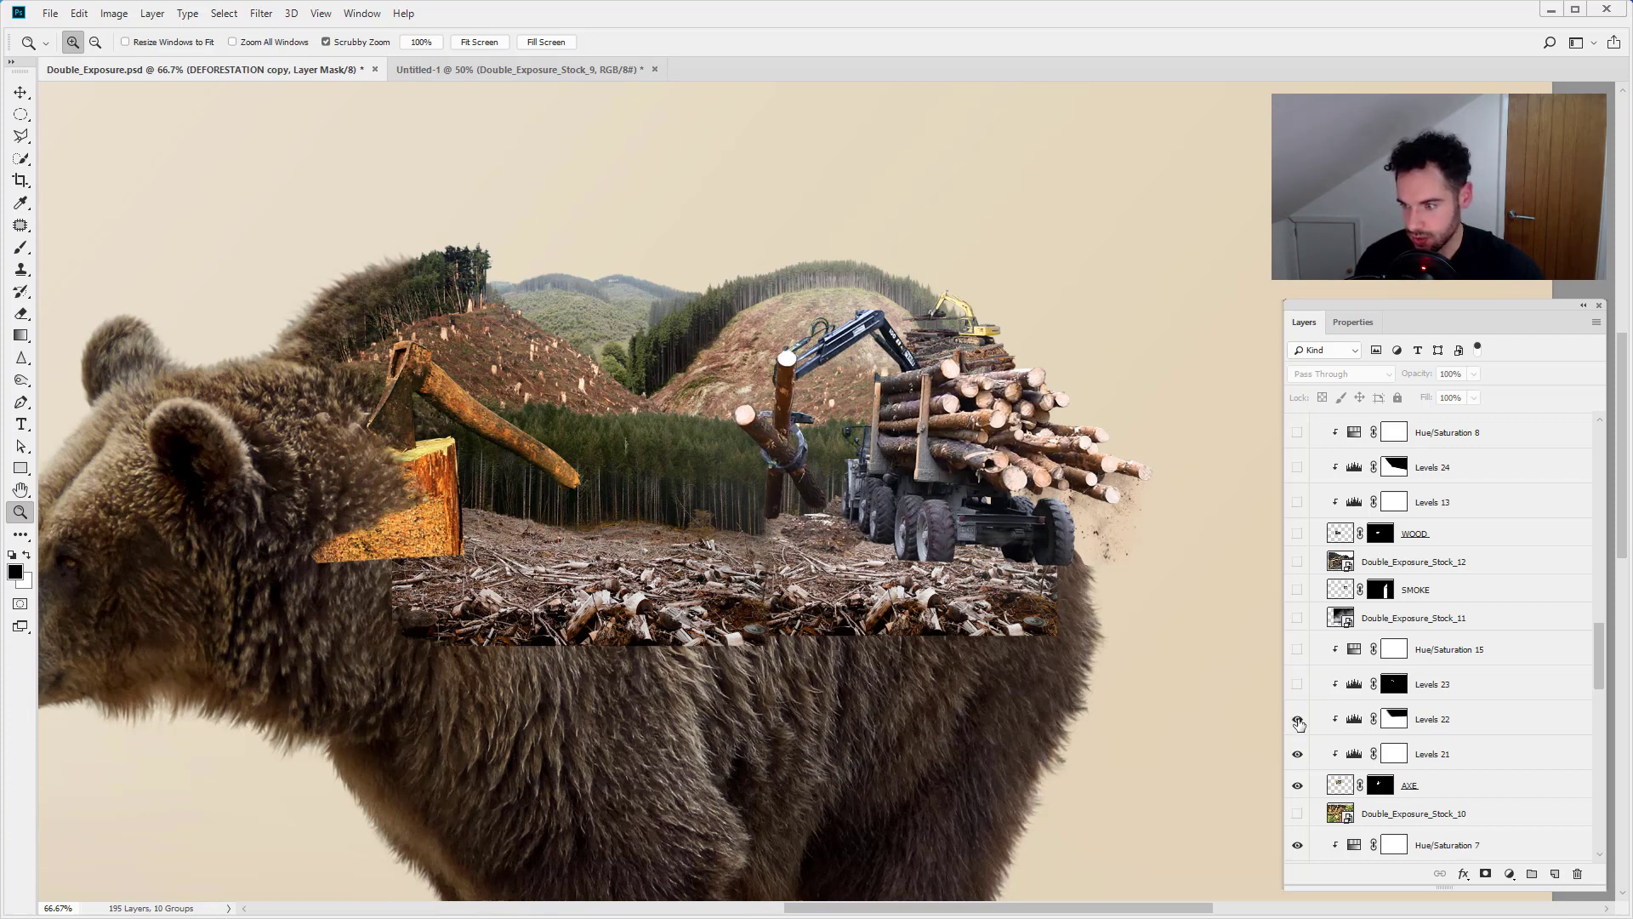
pyautogui.click(1298, 684)
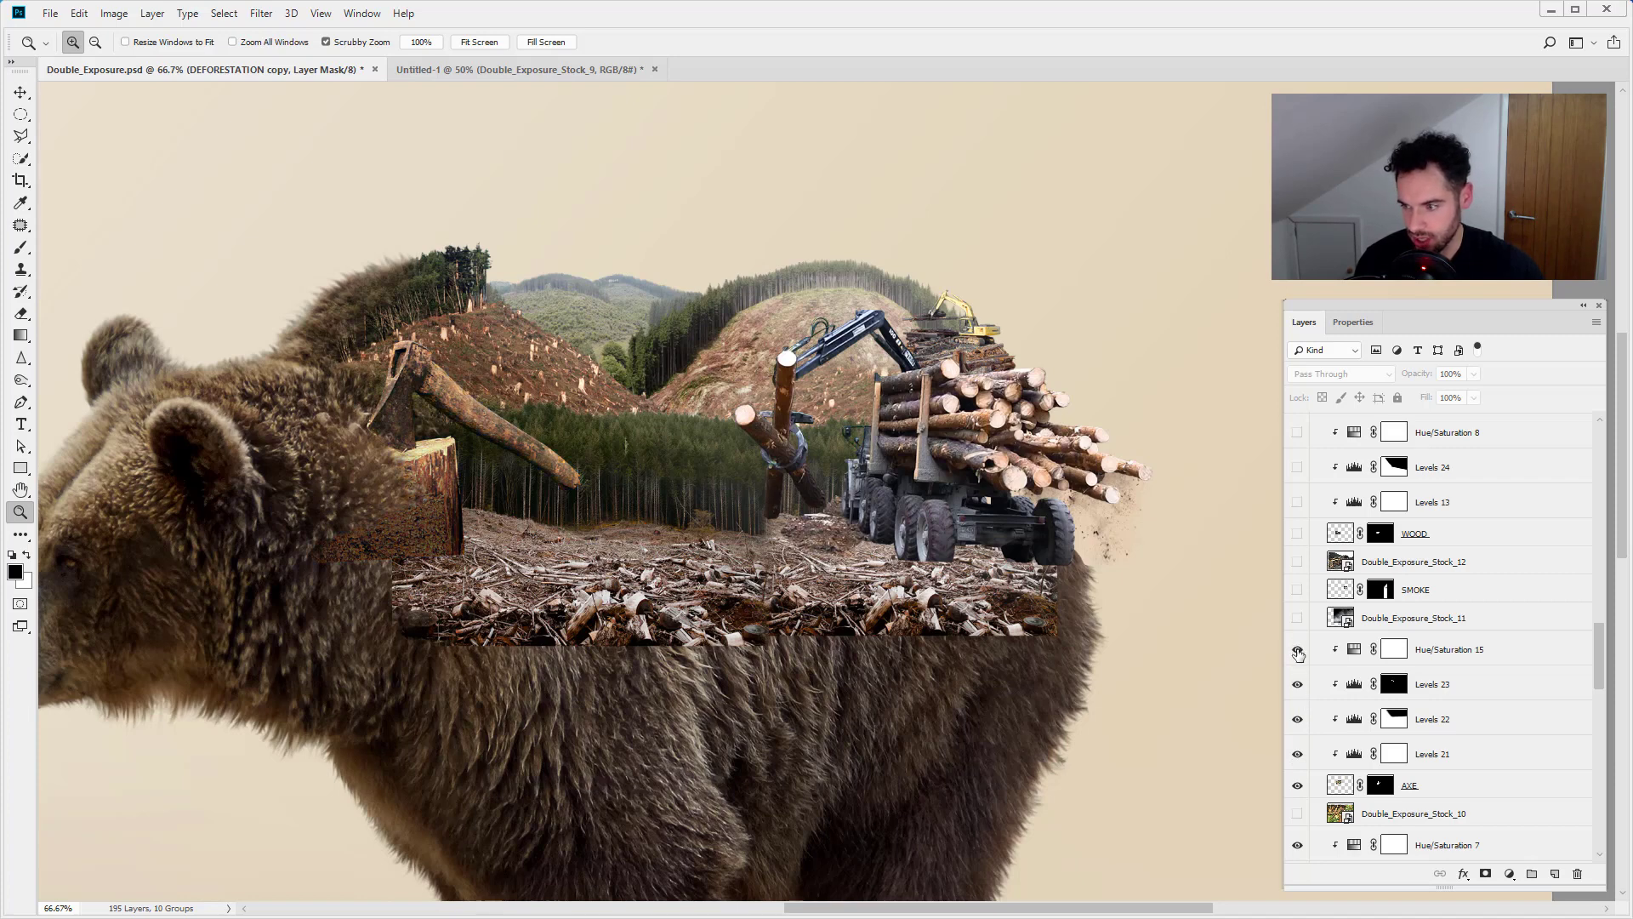
pyautogui.moveTo(1297, 652); pyautogui.dragTo(1306, 790)
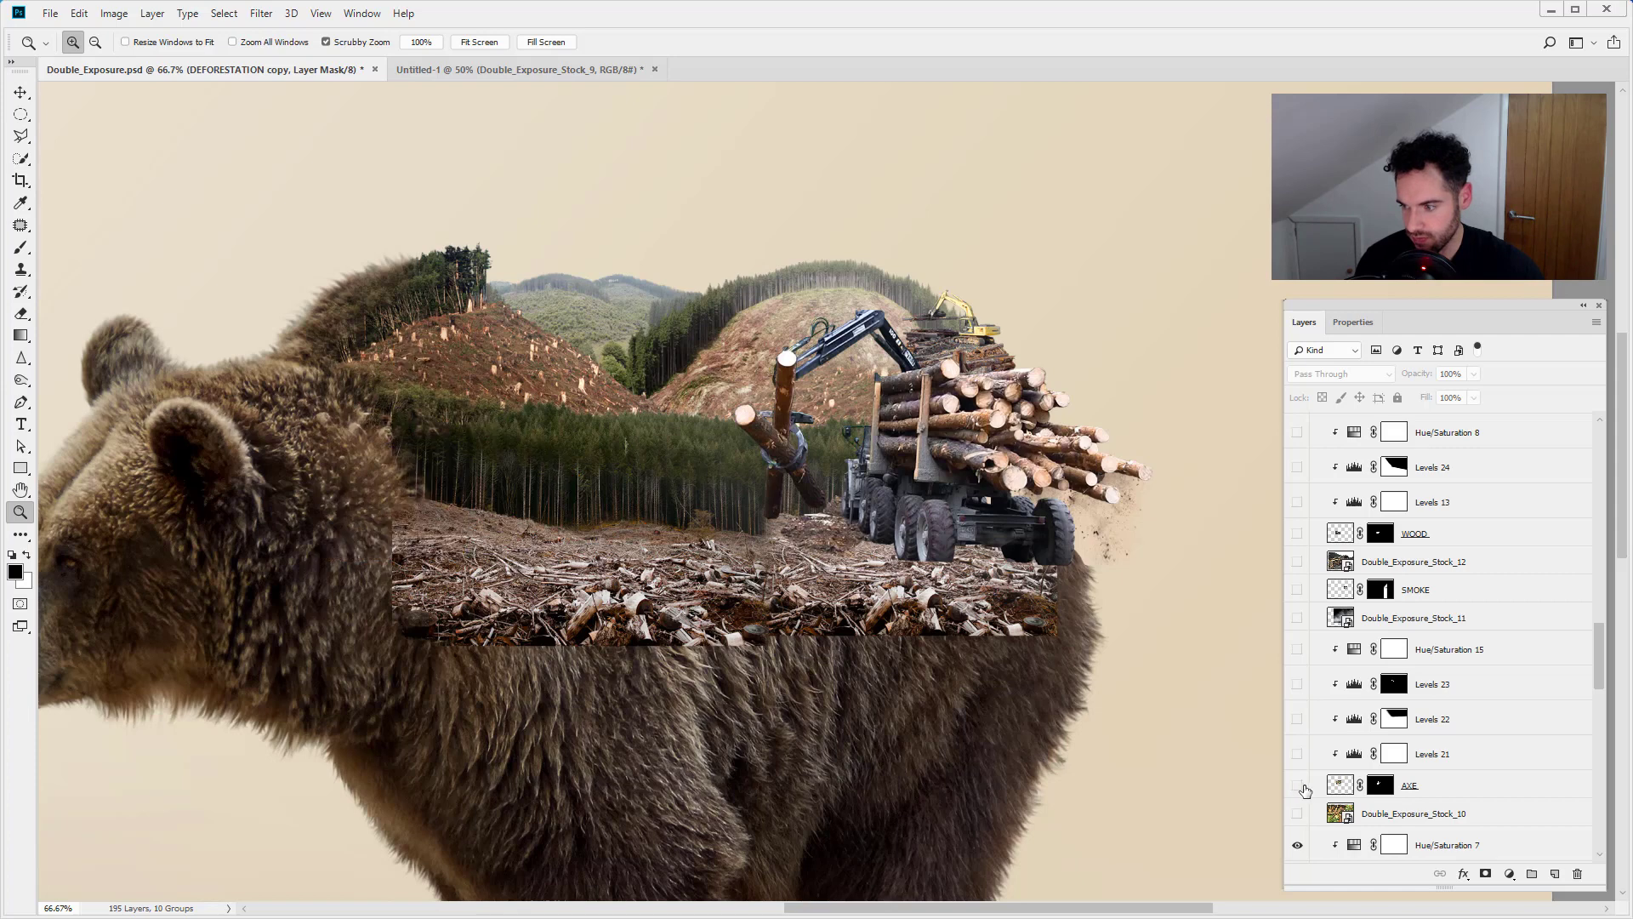
# - Compare the scene with and without TRUCK 1, then hide it with its Hue/Saturation 7 and Levels 12 adjustments
pyautogui.scroll(-5, 1306, 790)
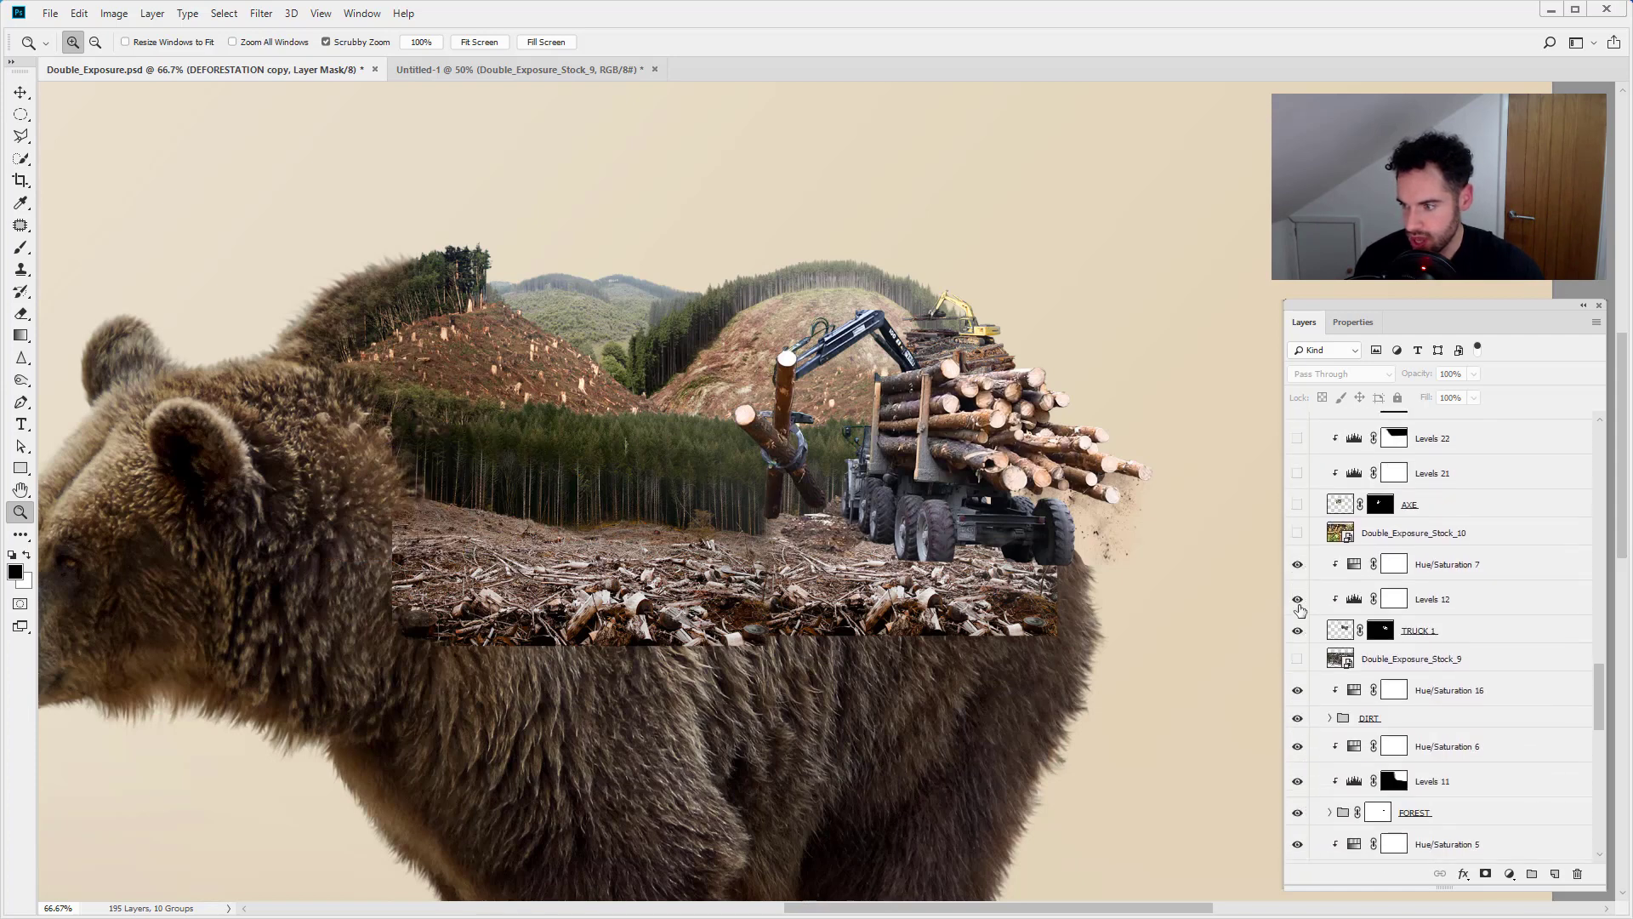
pyautogui.click(1298, 631)
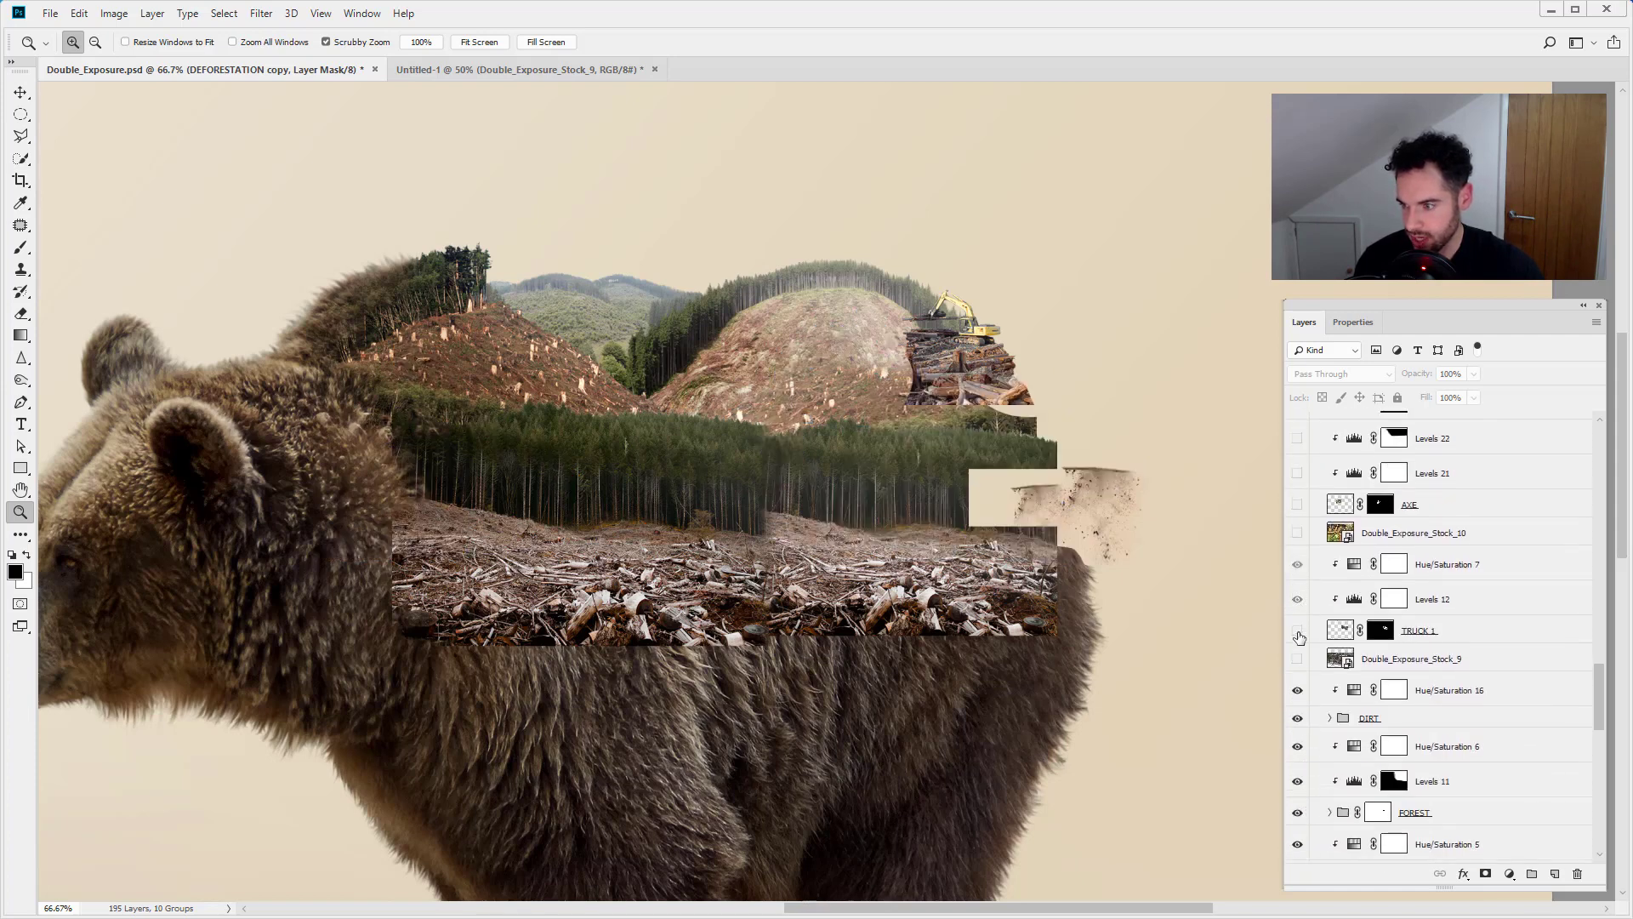
pyautogui.click(1298, 634)
pyautogui.click(1298, 564)
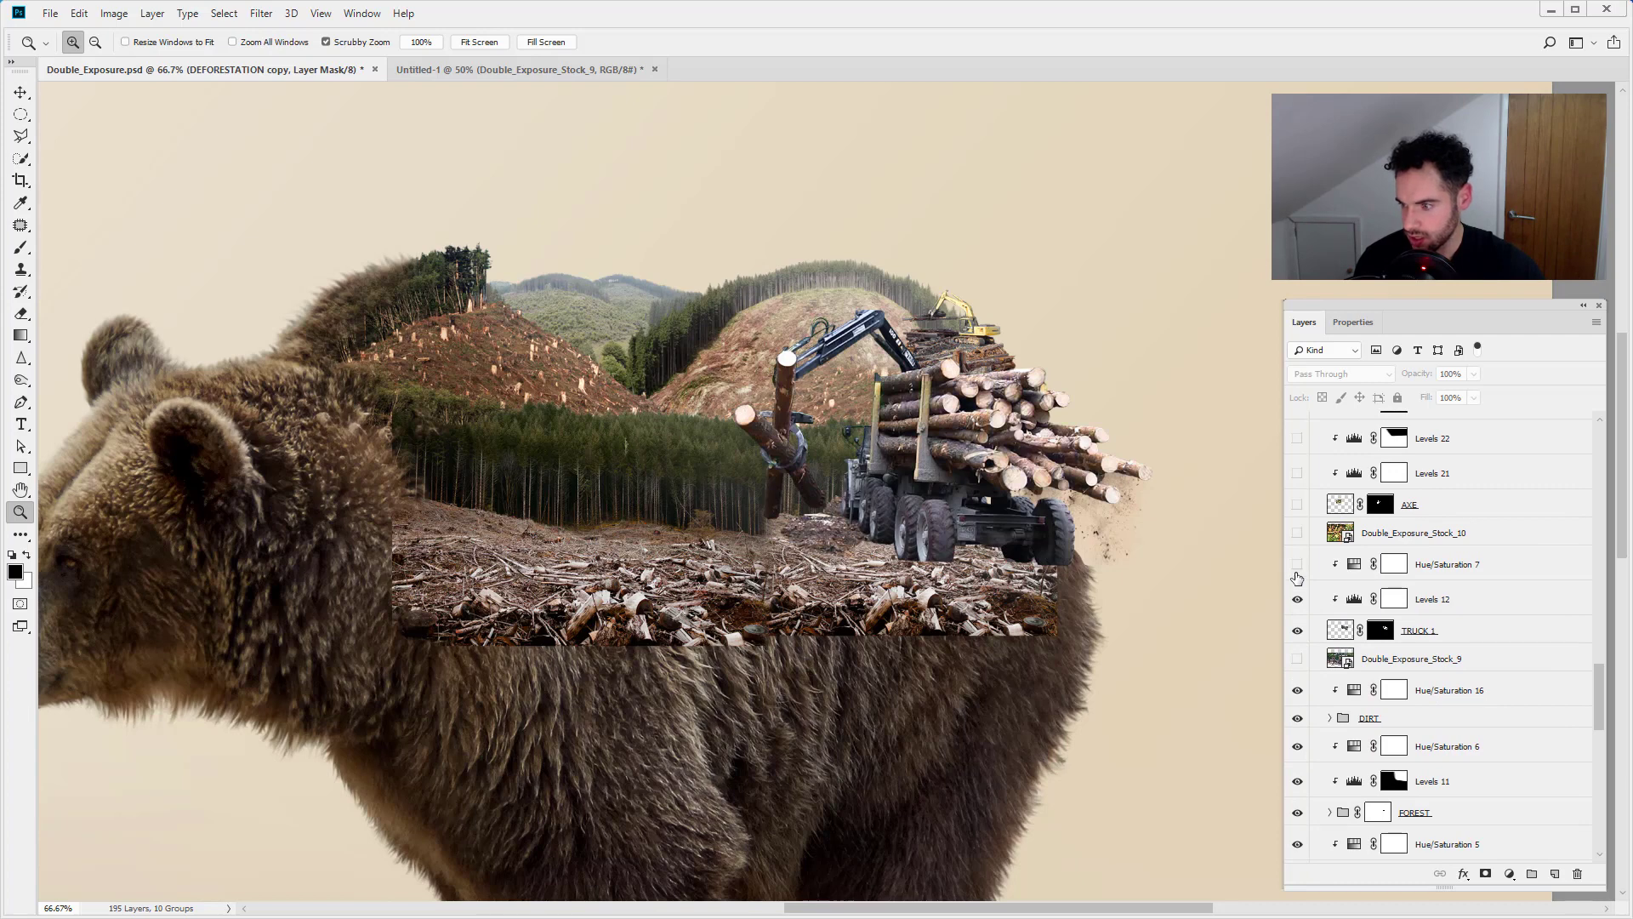
pyautogui.click(1298, 632)
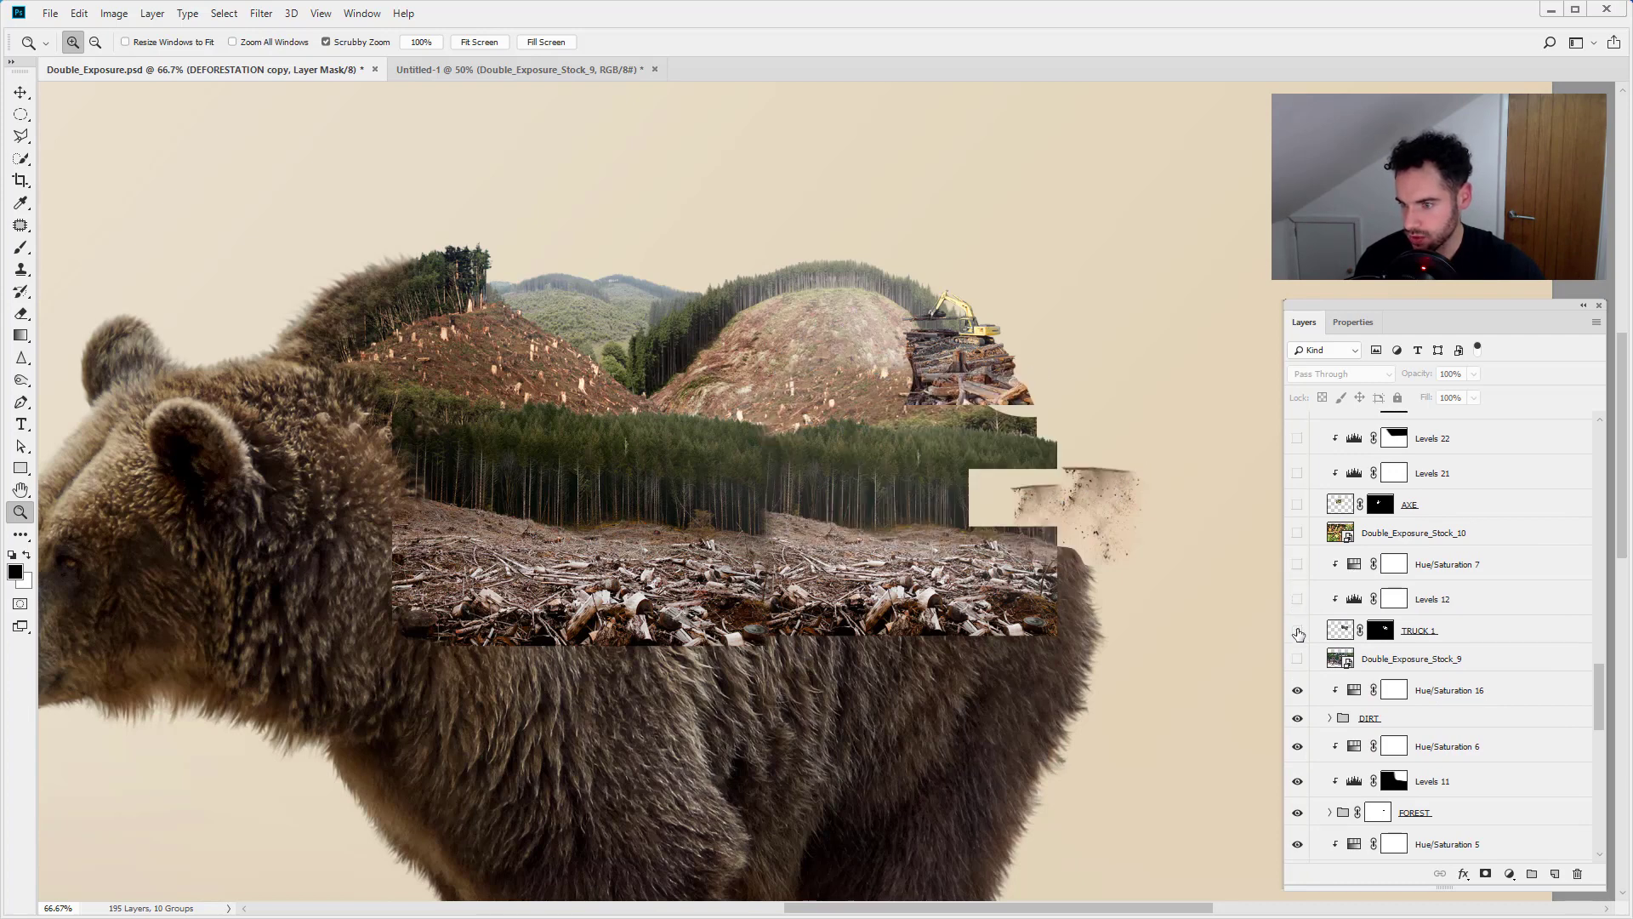
# - Compare the scene with and without the DIRT group, then hide the group
pyautogui.scroll(-4, 1300, 644)
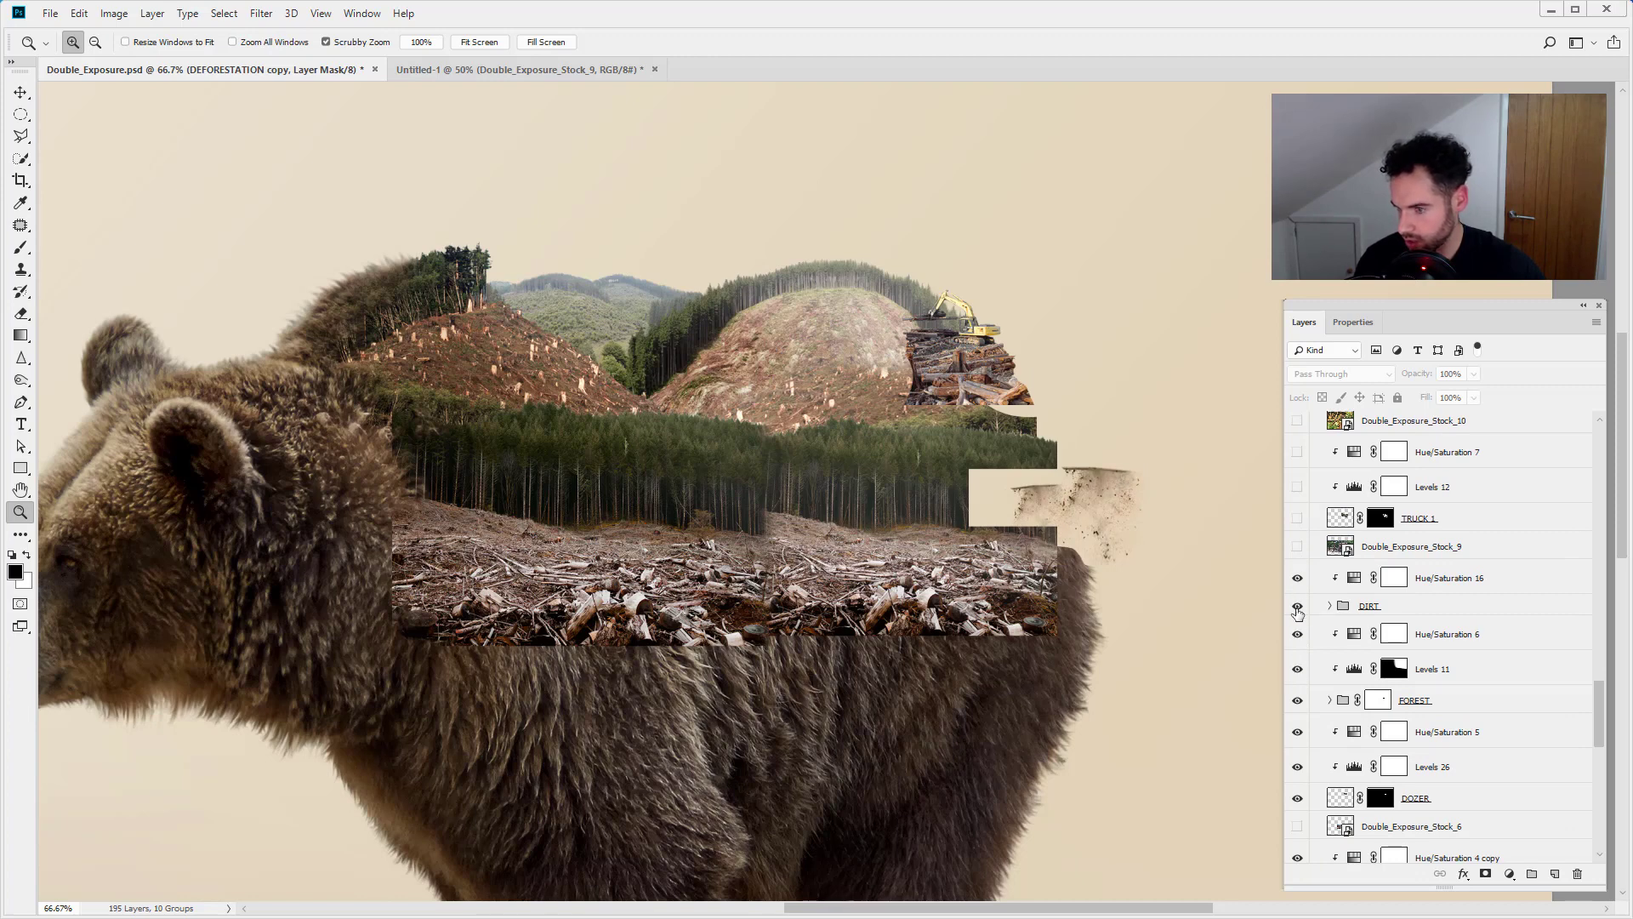
pyautogui.click(1298, 608)
pyautogui.click(1297, 607)
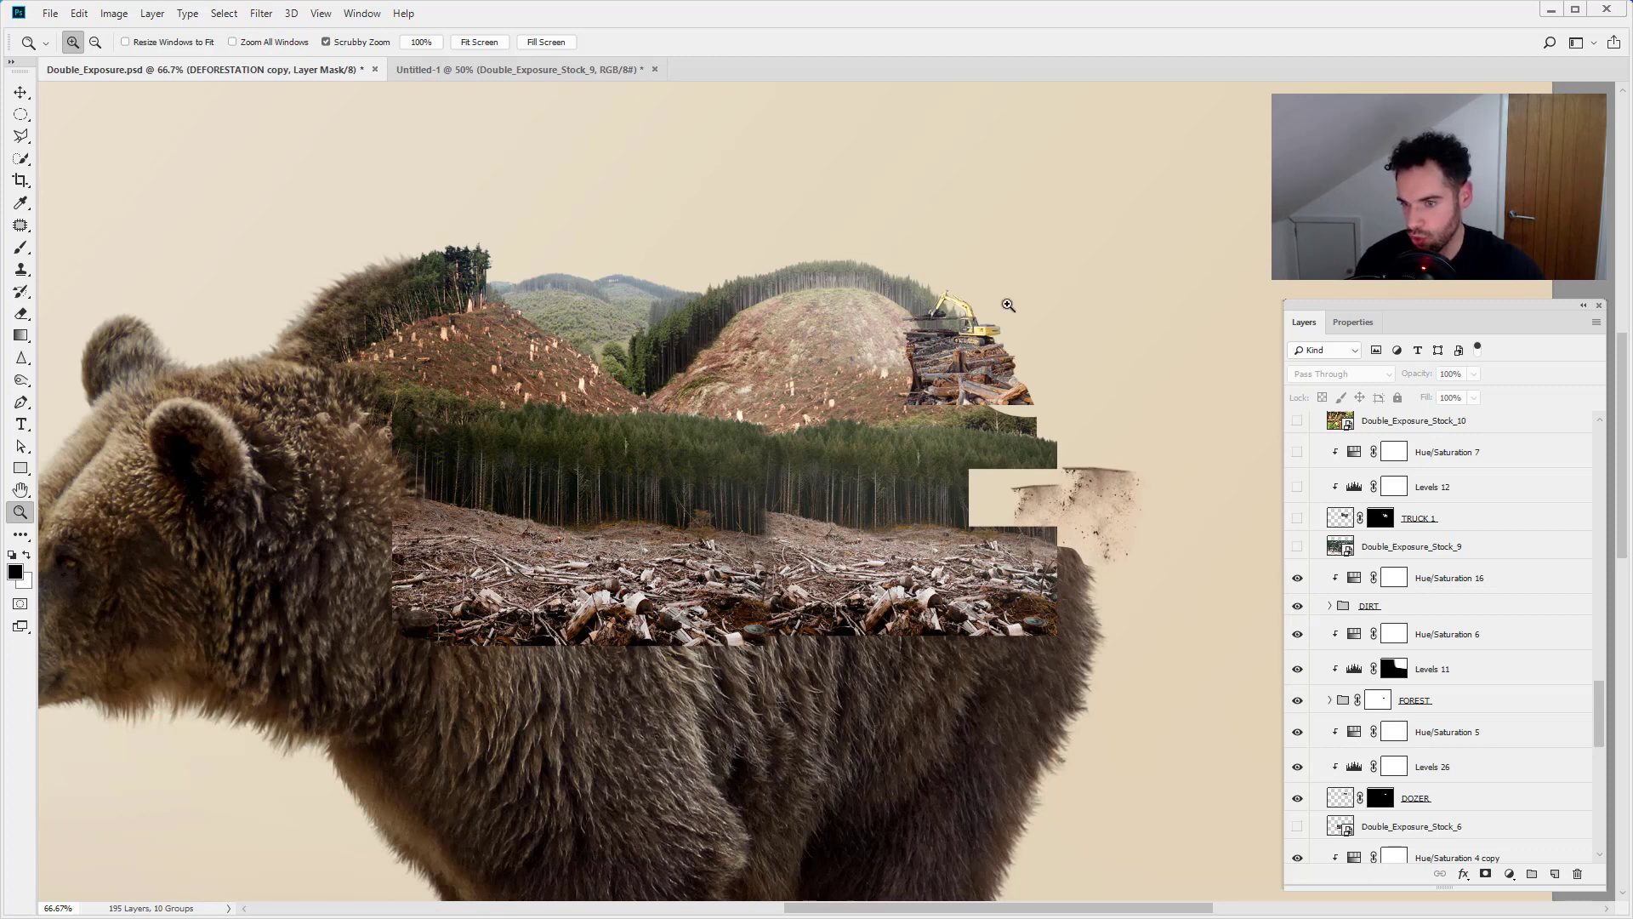
pyautogui.click(1297, 605)
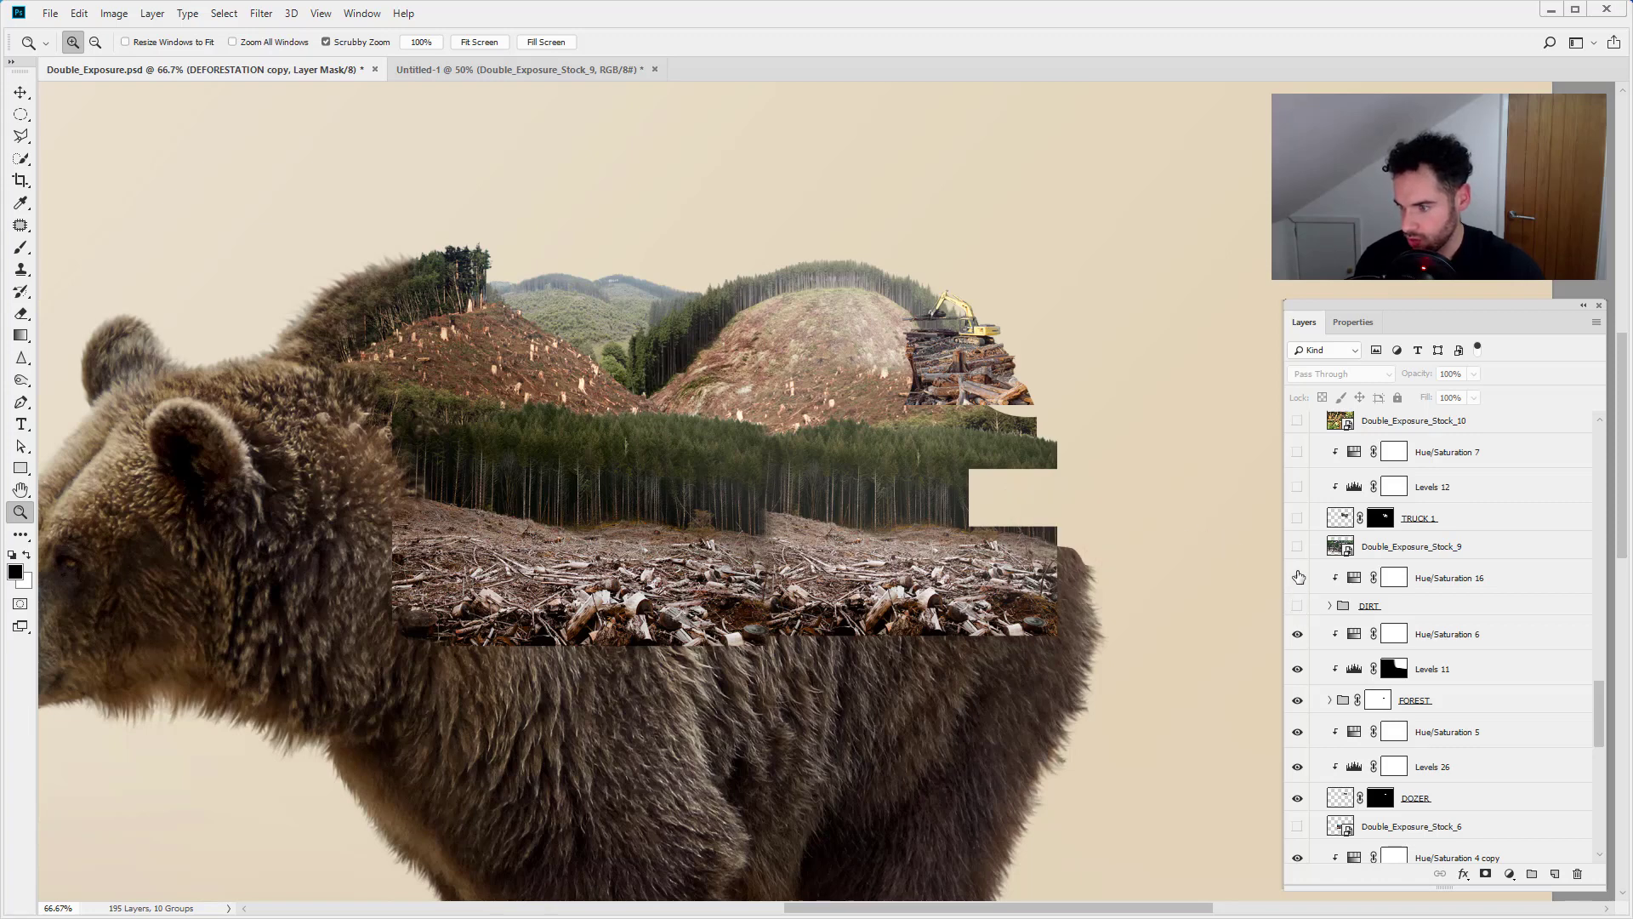
# - Check the effect of Hue/Saturation 6 on the forest, then hide it and the Levels 11 adjustment
pyautogui.click(1297, 634)
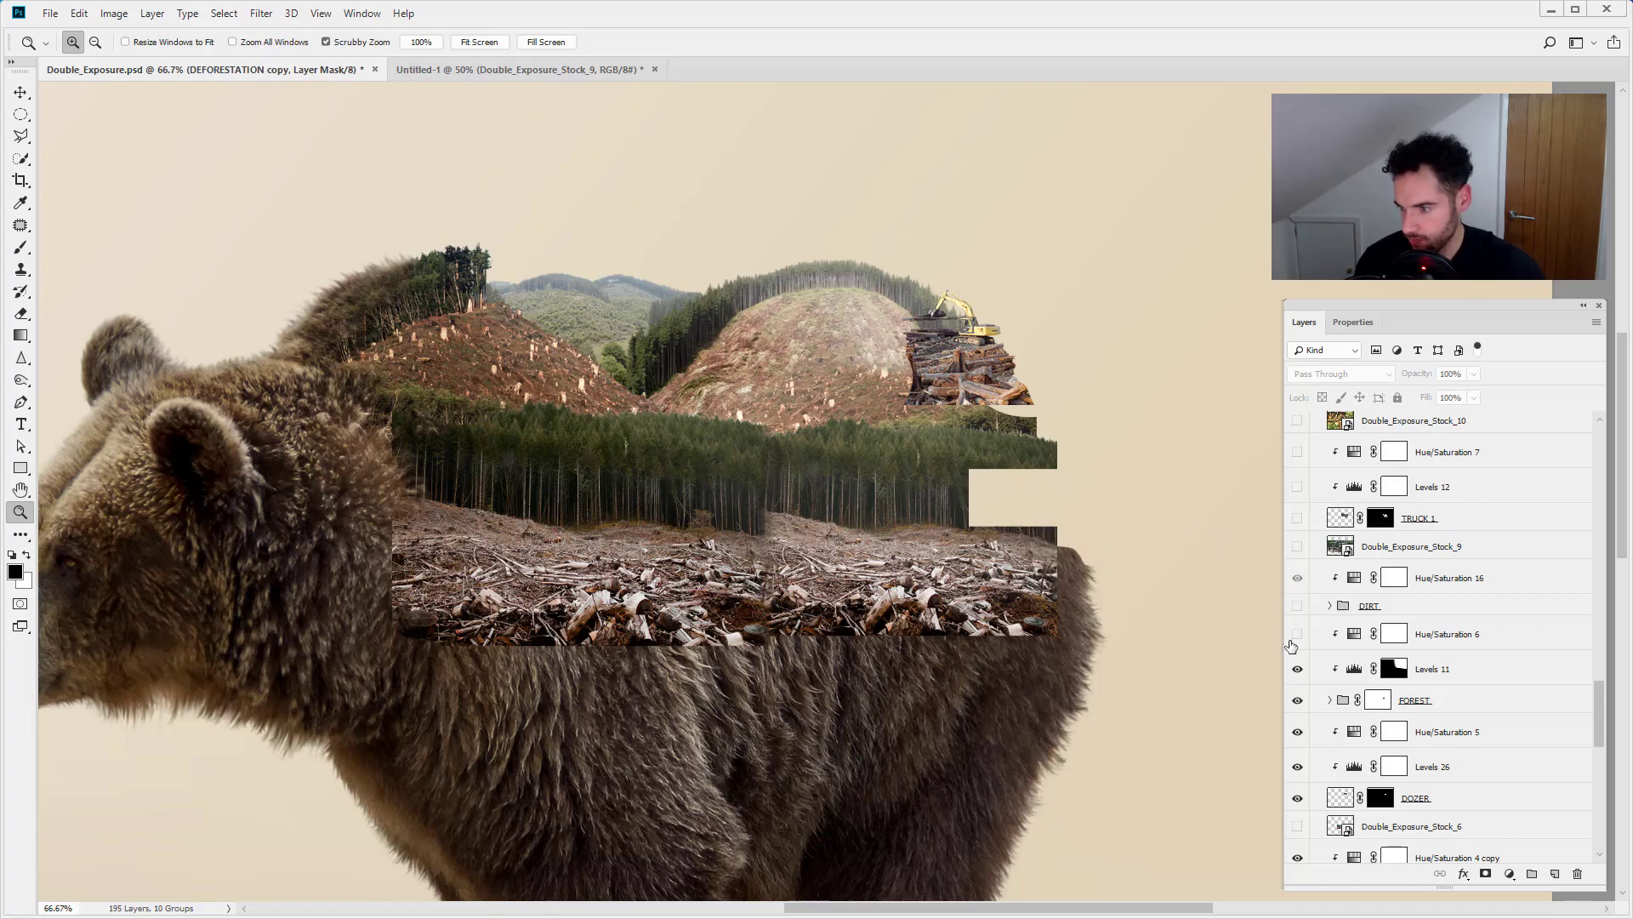
pyautogui.click(1297, 634)
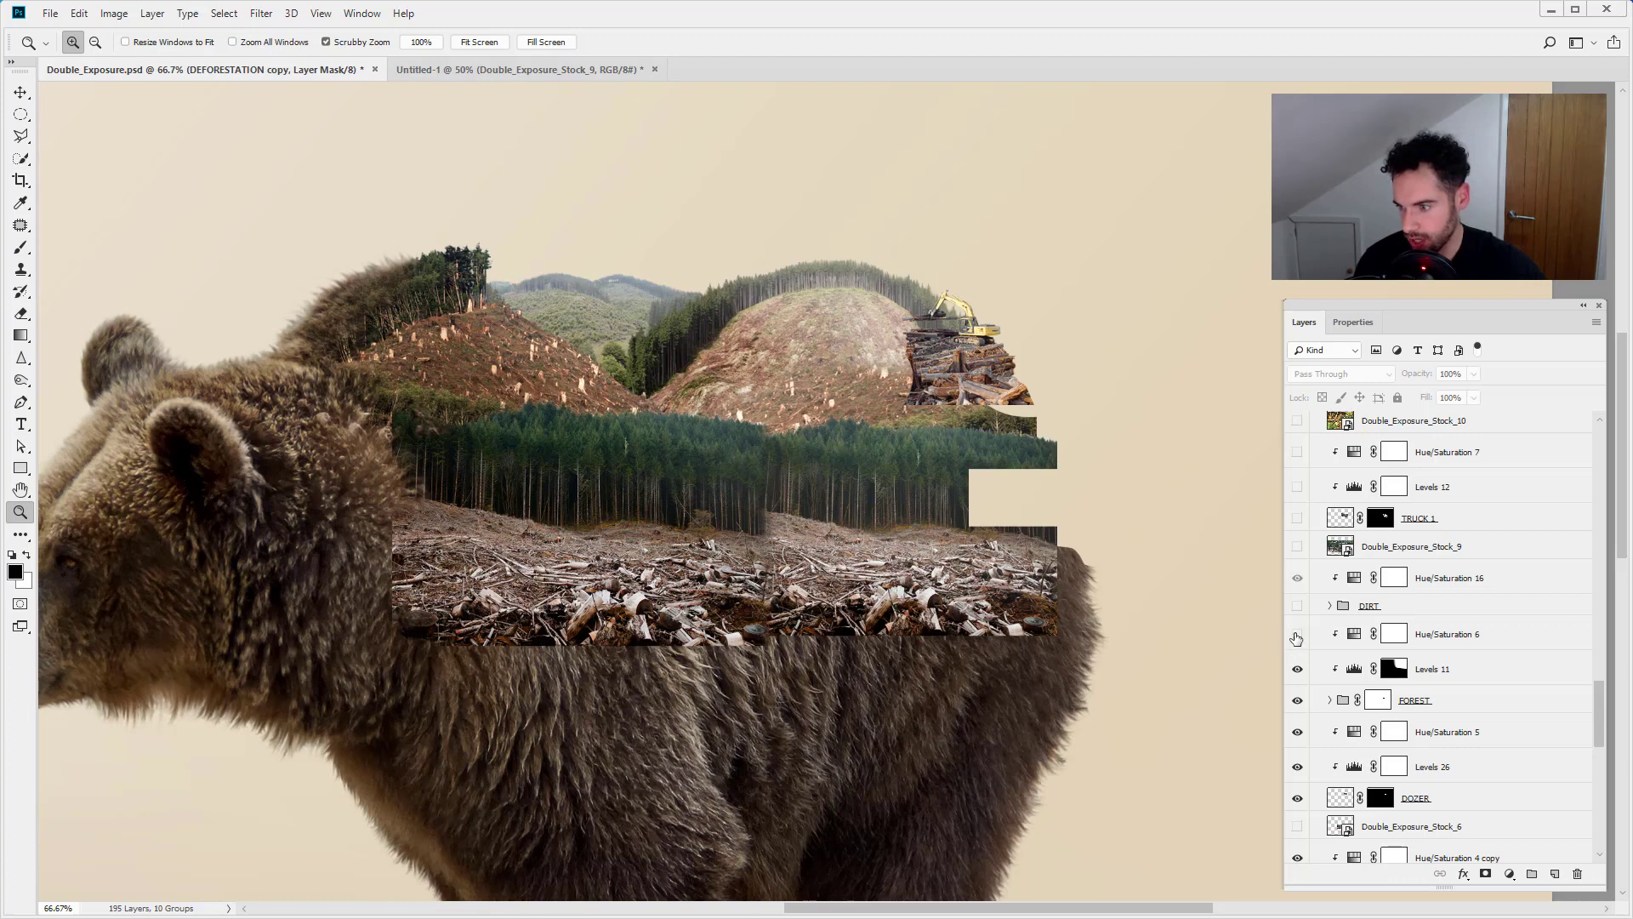
pyautogui.click(1297, 633)
pyautogui.click(1298, 670)
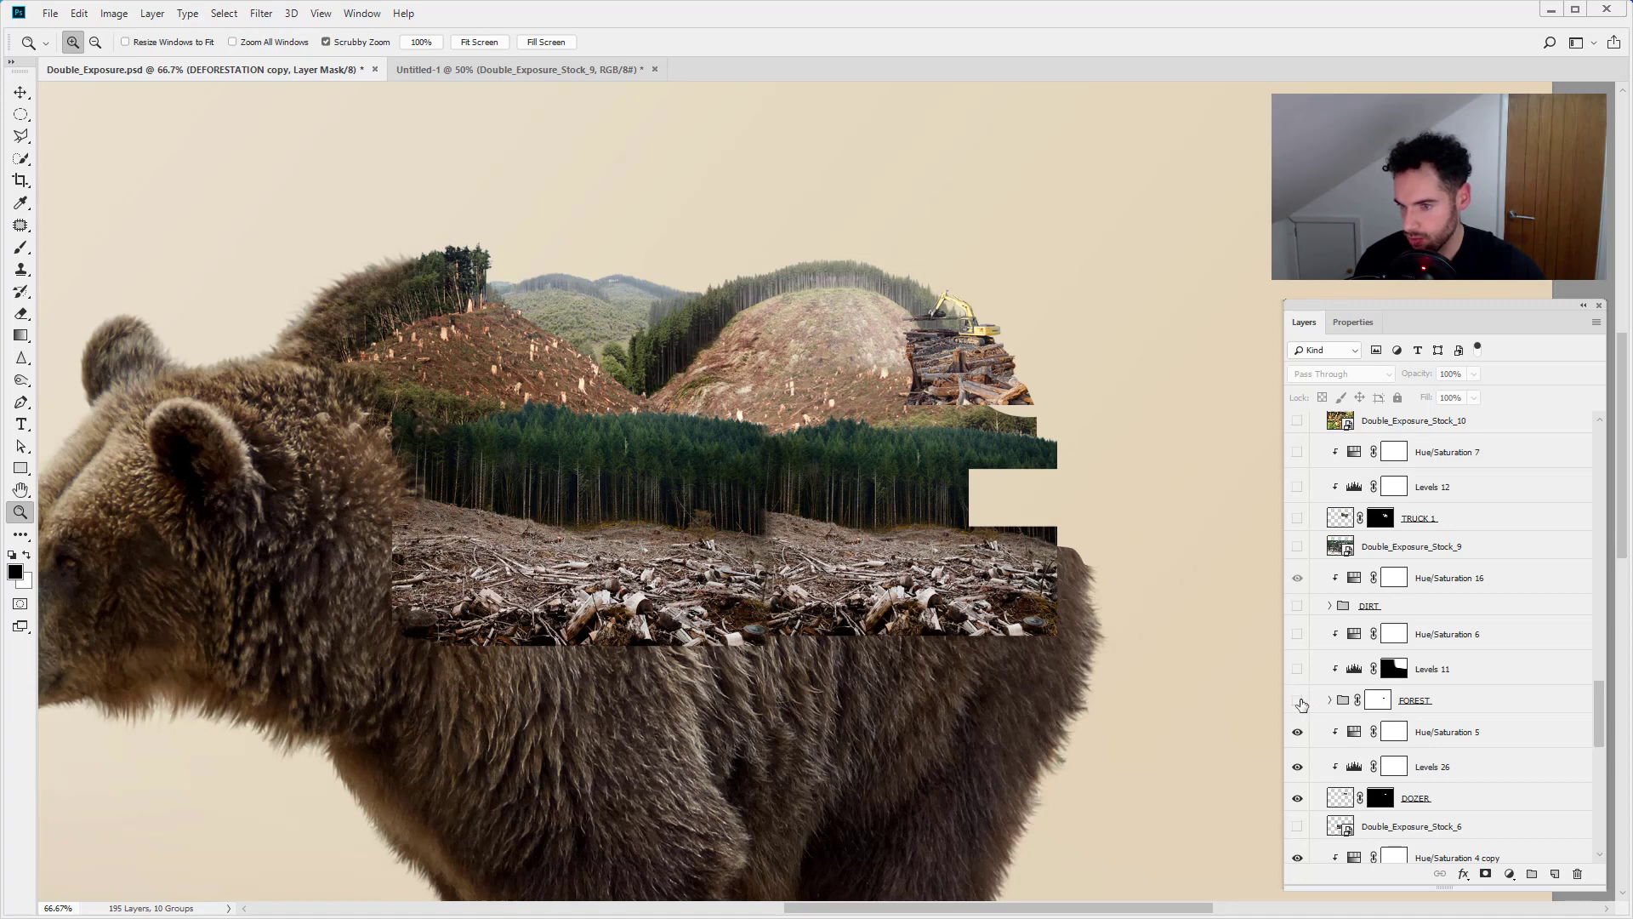
# - Compare the scene with and without the FOREST group, then expand the group and hide both FOREST layers inside it
pyautogui.click(1299, 700)
pyautogui.click(1298, 700)
pyautogui.click(1329, 700)
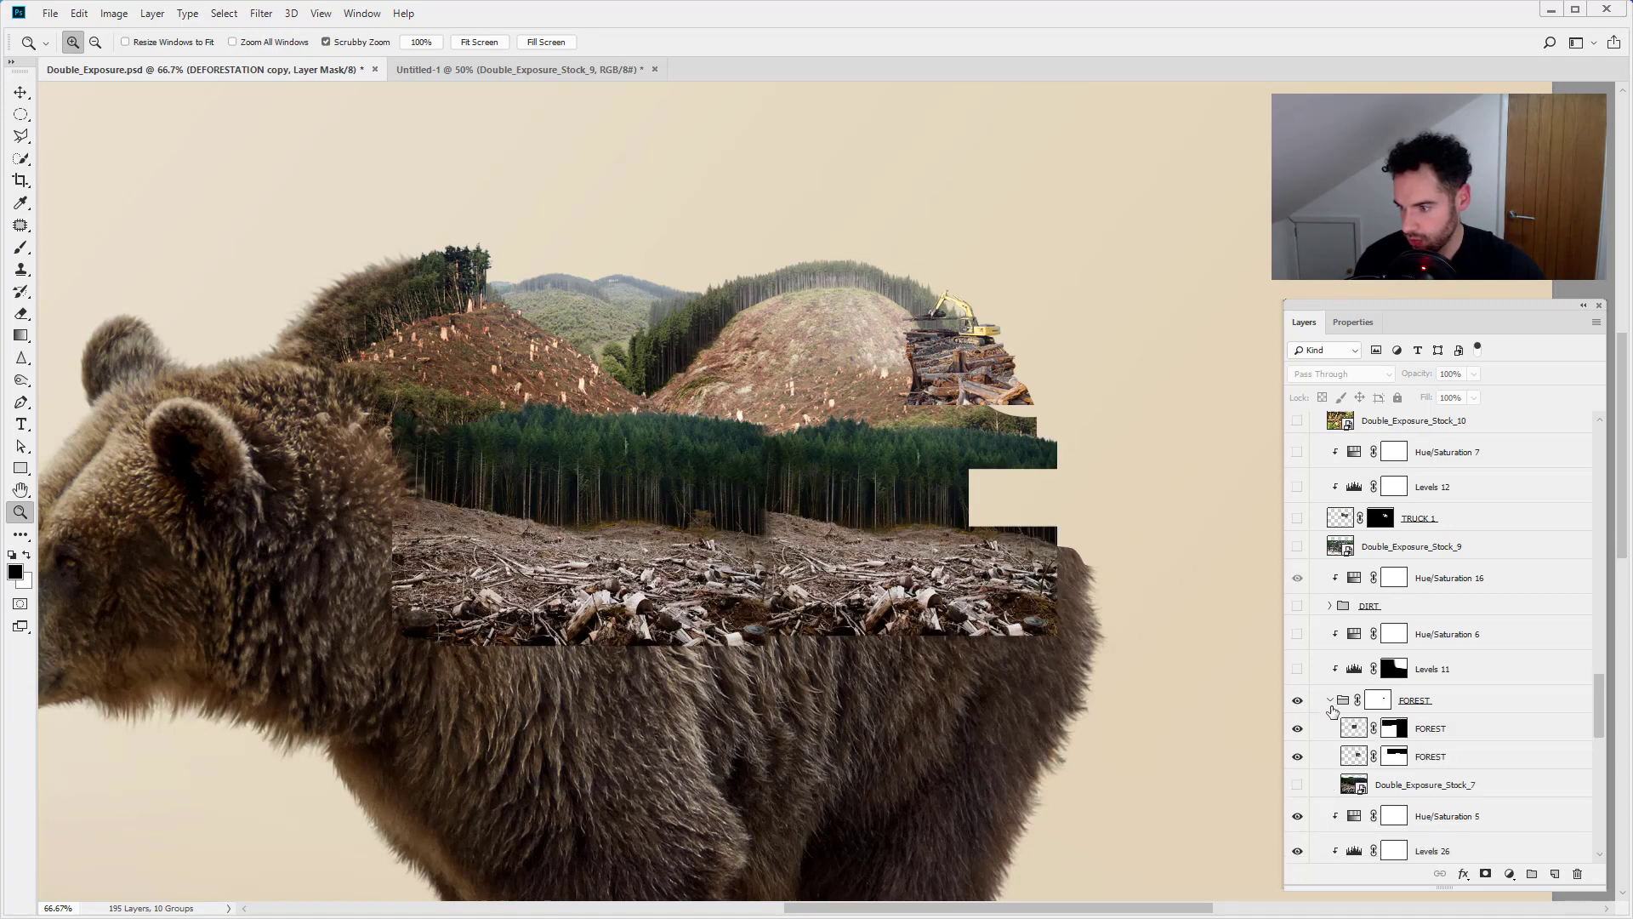
pyautogui.scroll(2, 1332, 711)
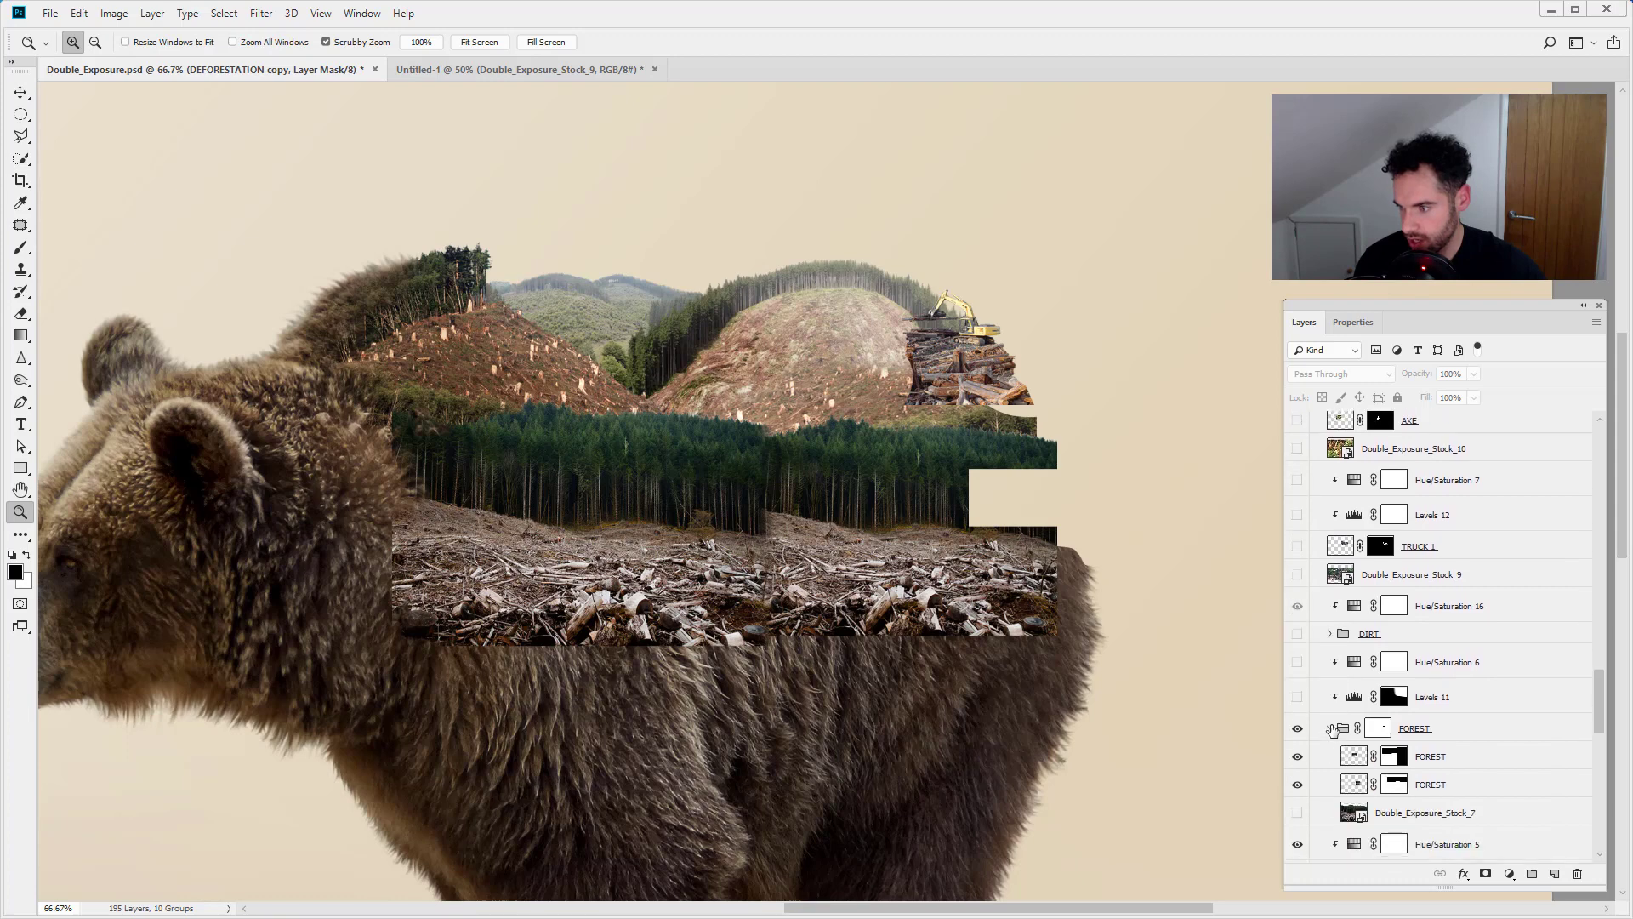
pyautogui.scroll(2, 1332, 729)
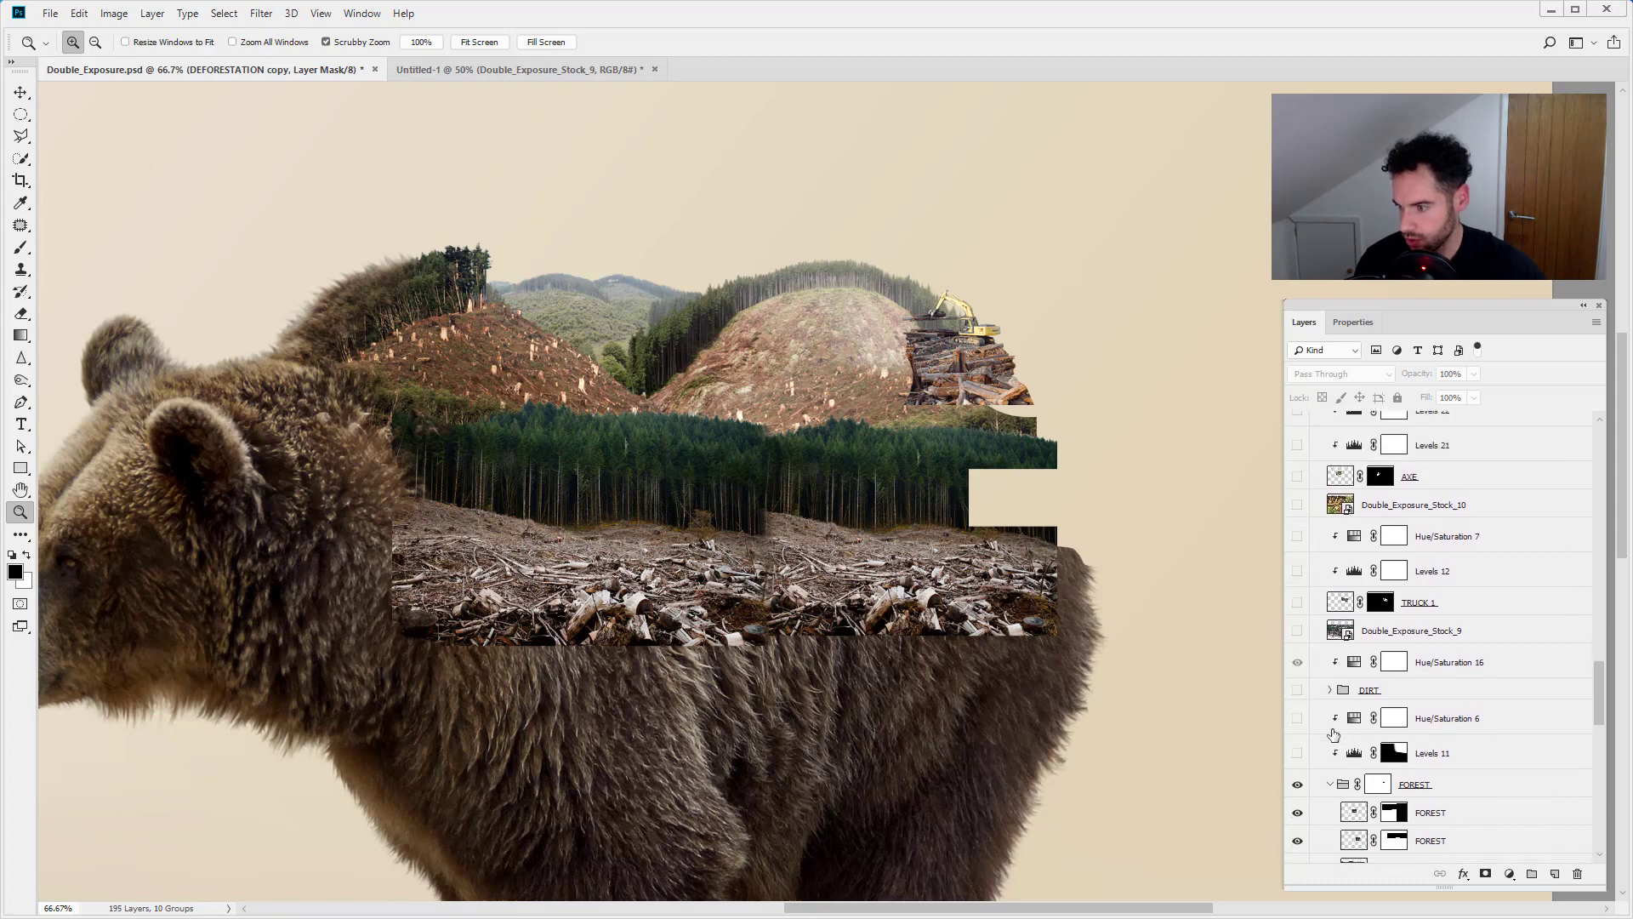
pyautogui.scroll(-3, 1333, 732)
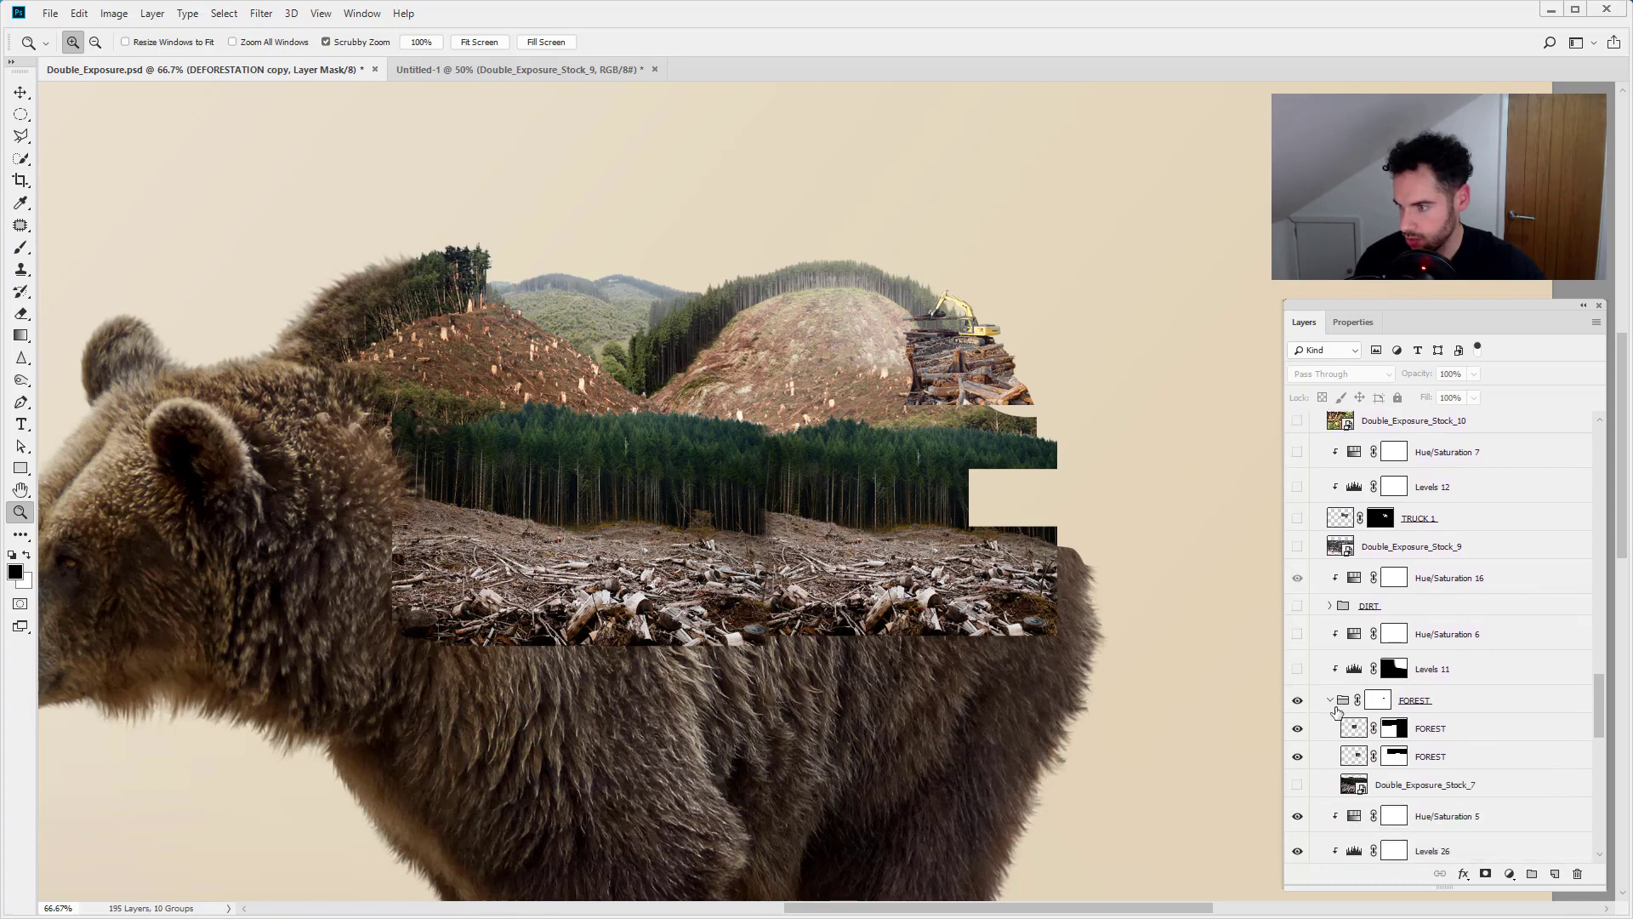
pyautogui.scroll(-1, 1337, 711)
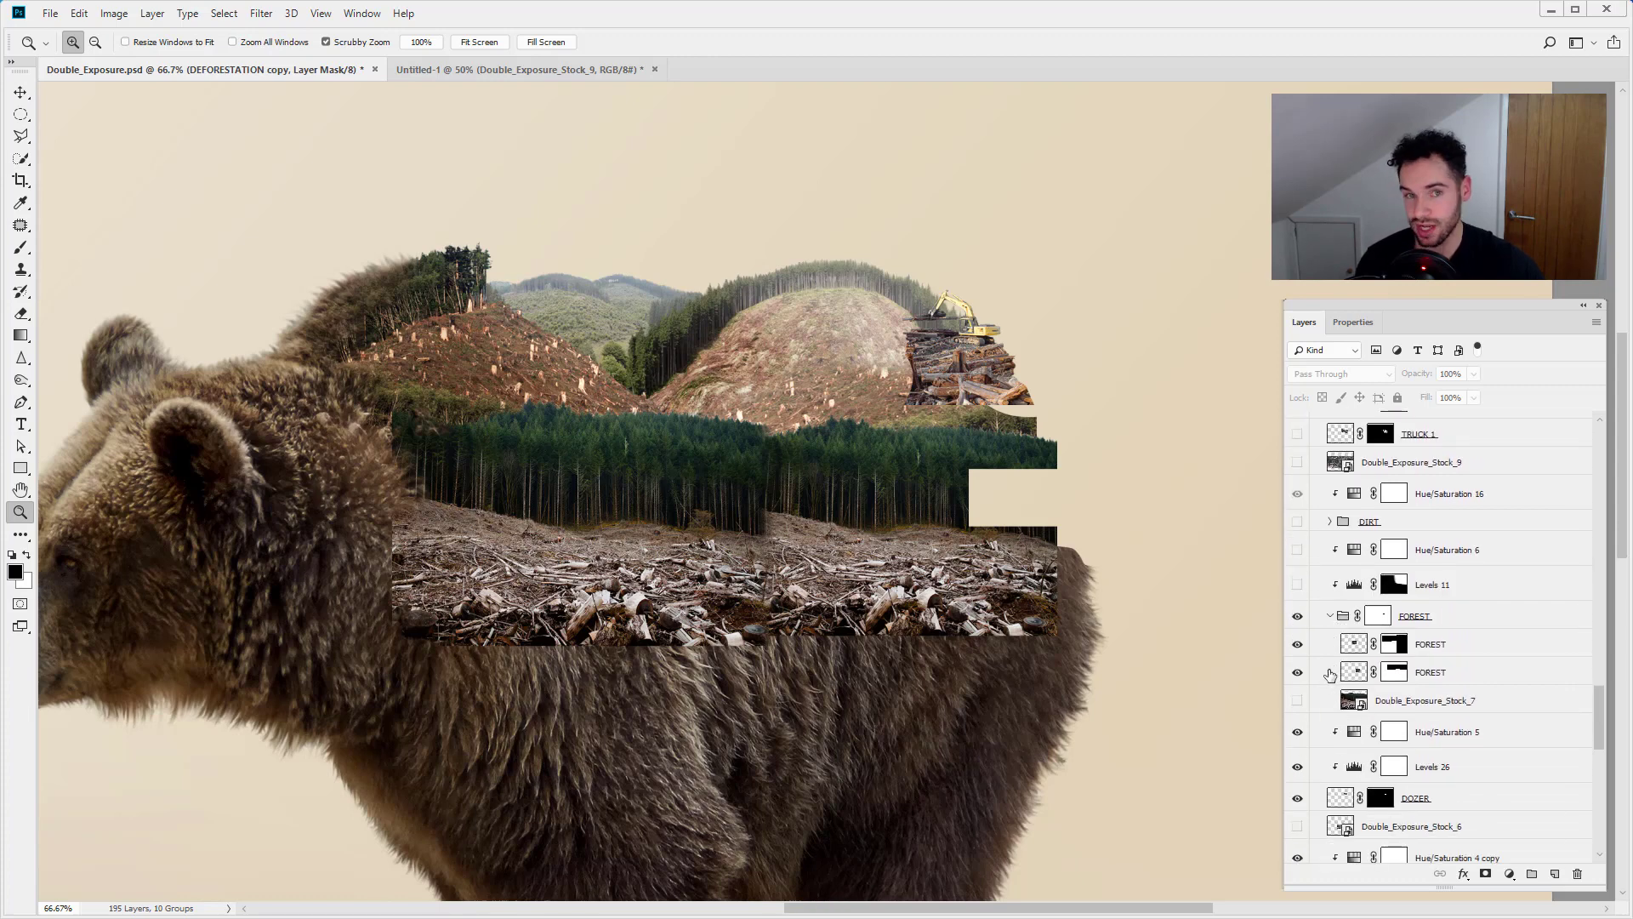
pyautogui.click(1297, 644)
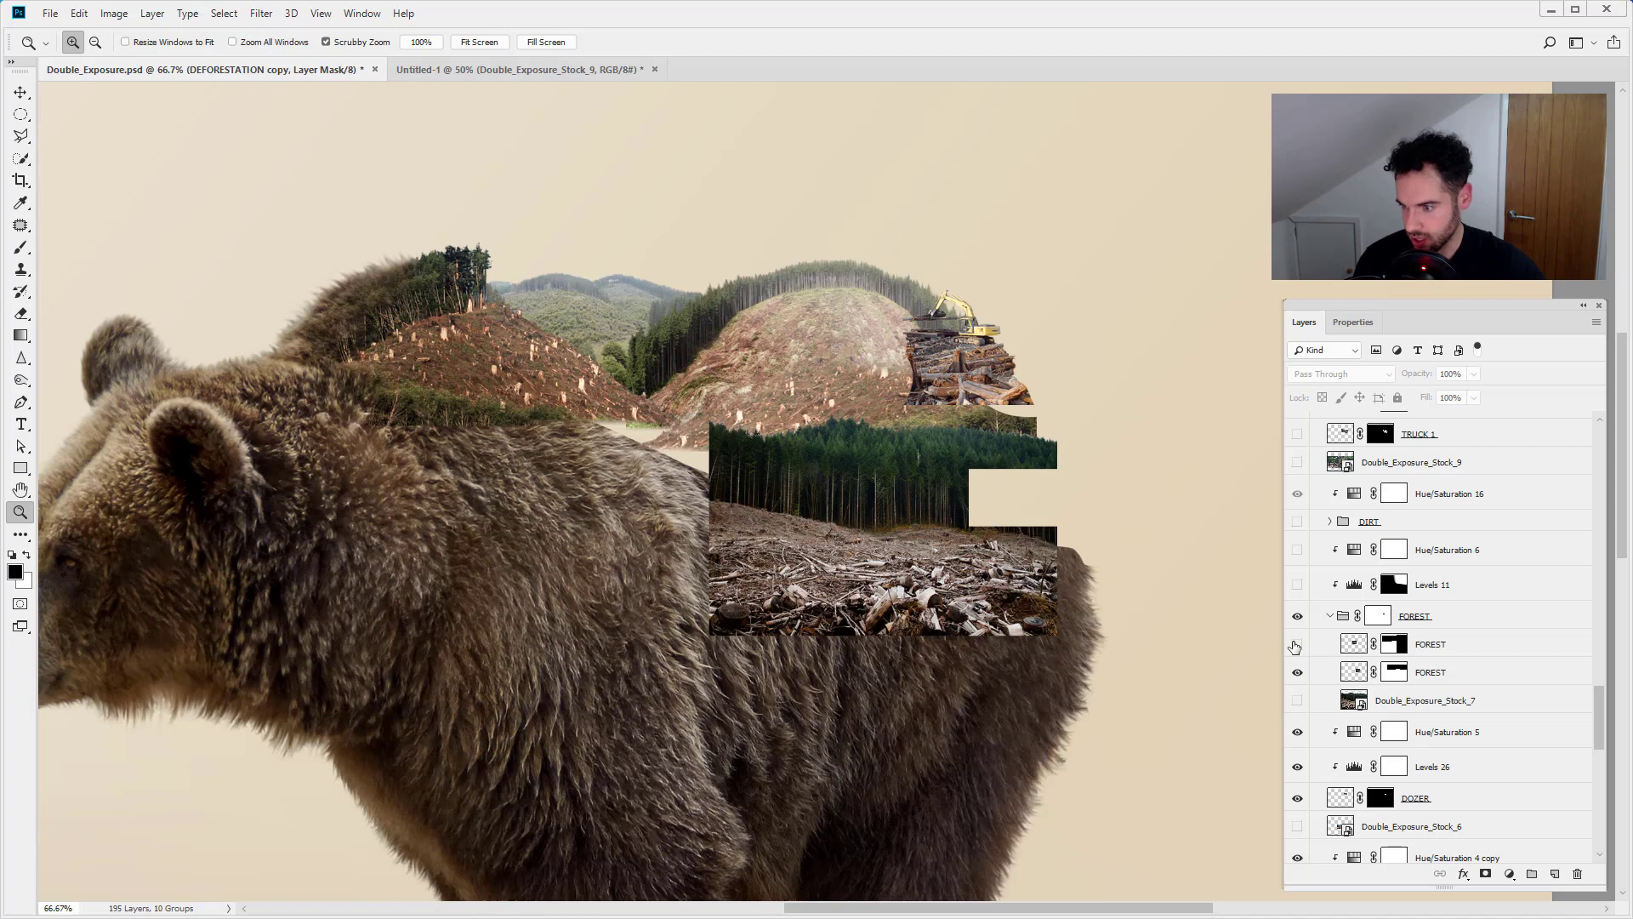
pyautogui.click(1298, 673)
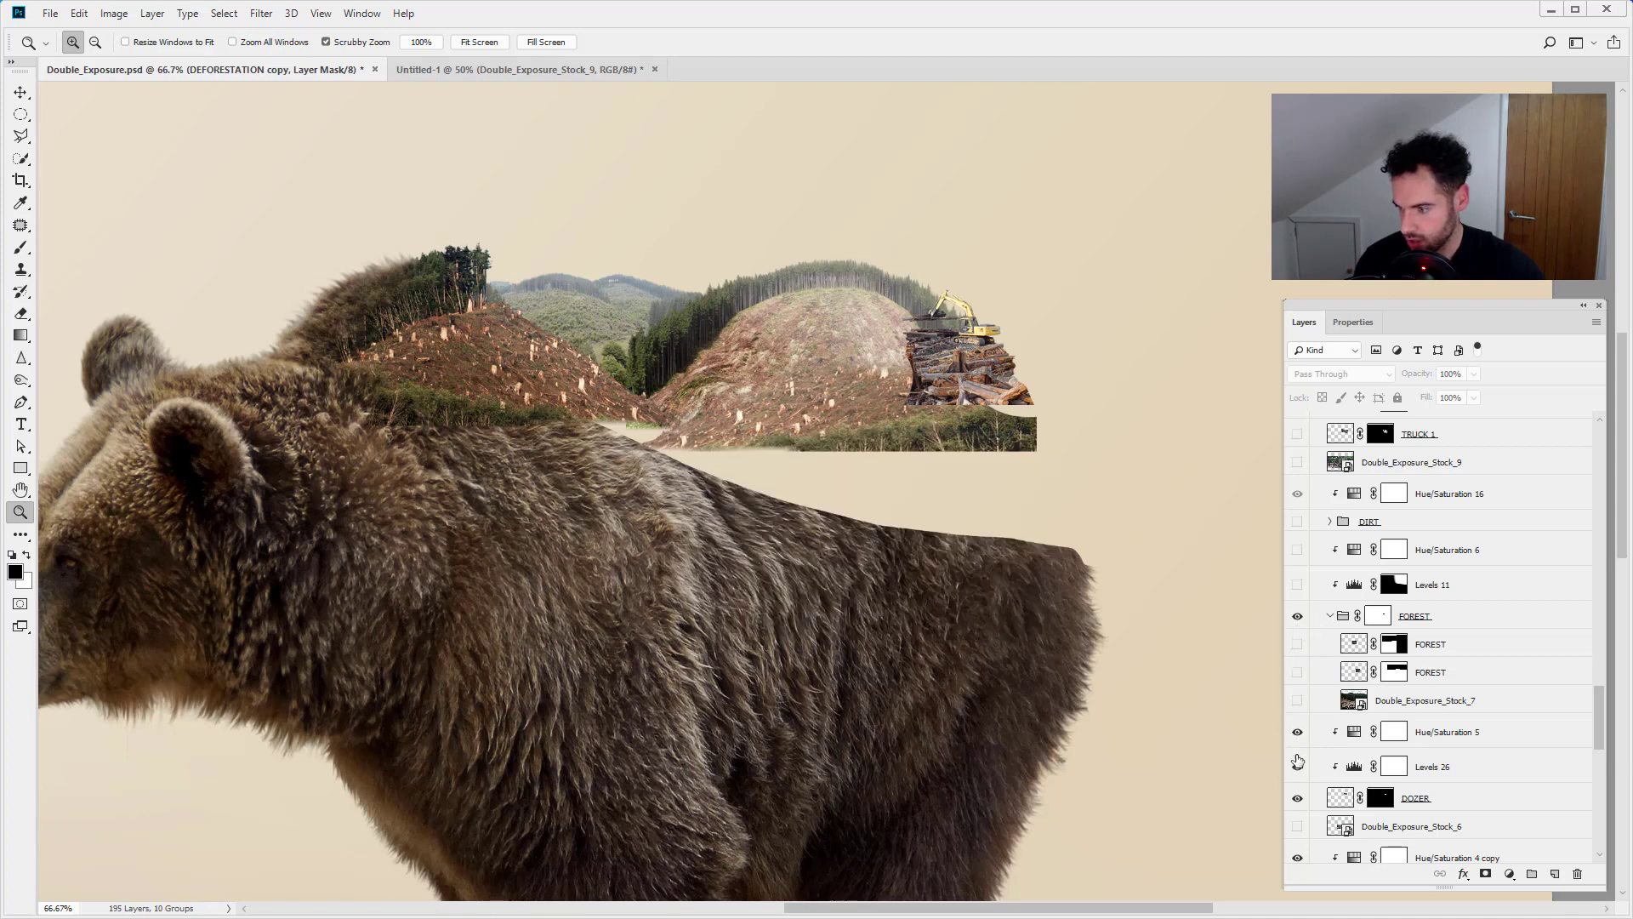
# - Compare the scene with and without DOZER, then hide it with its Hue/Saturation 5 and Levels 26 adjustments
pyautogui.click(1297, 798)
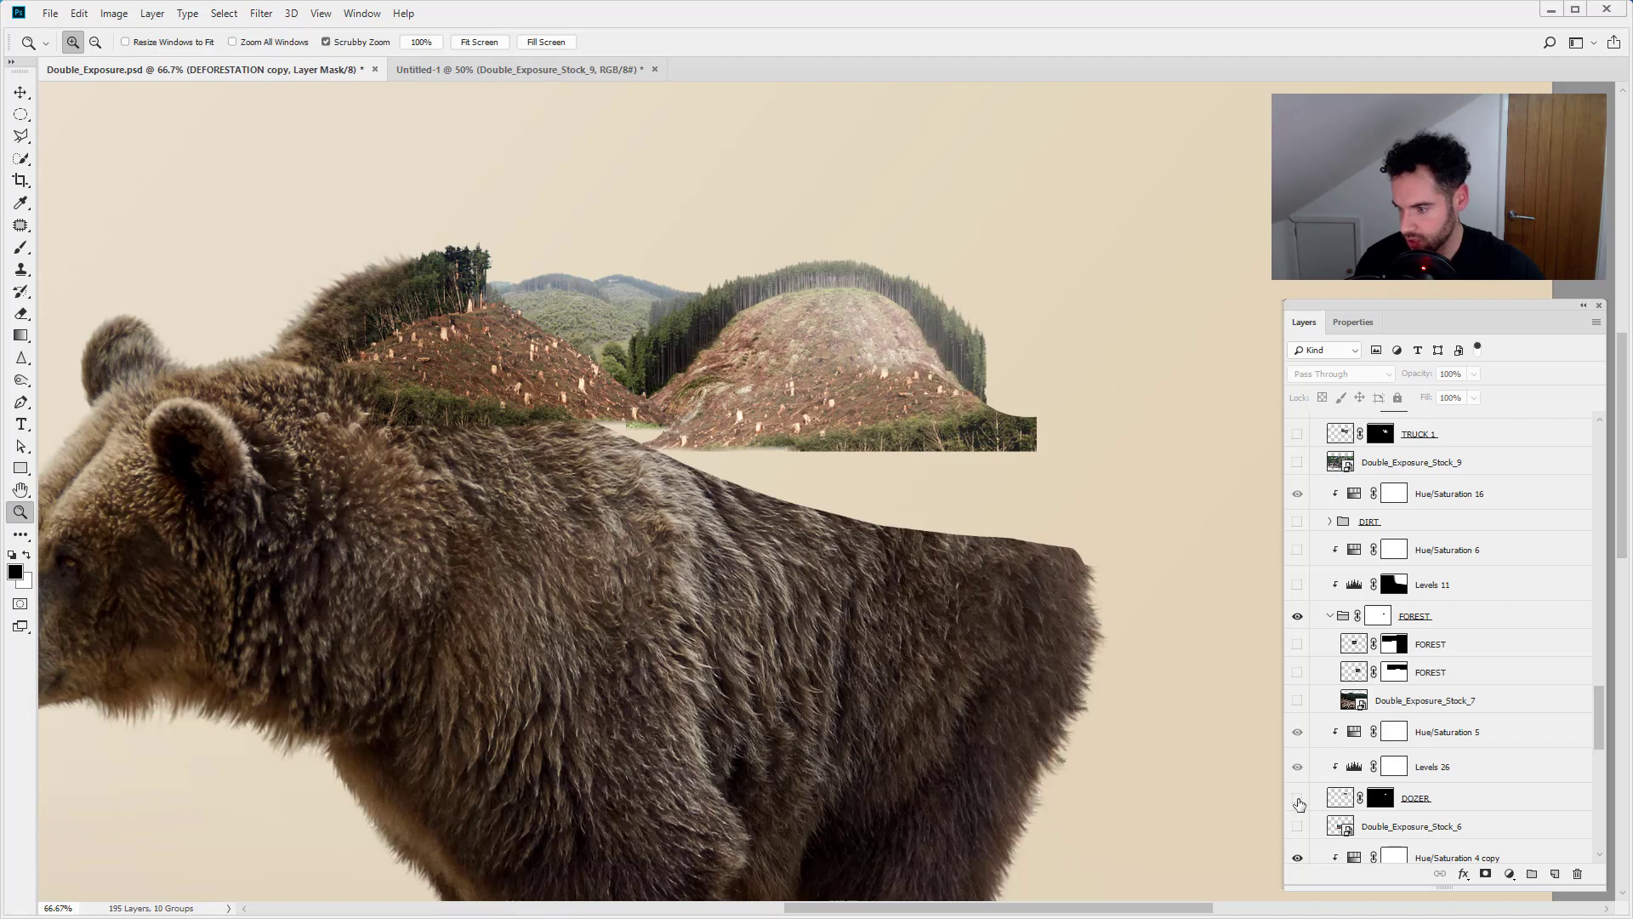
pyautogui.click(1297, 797)
pyautogui.click(1297, 732)
pyautogui.click(1298, 768)
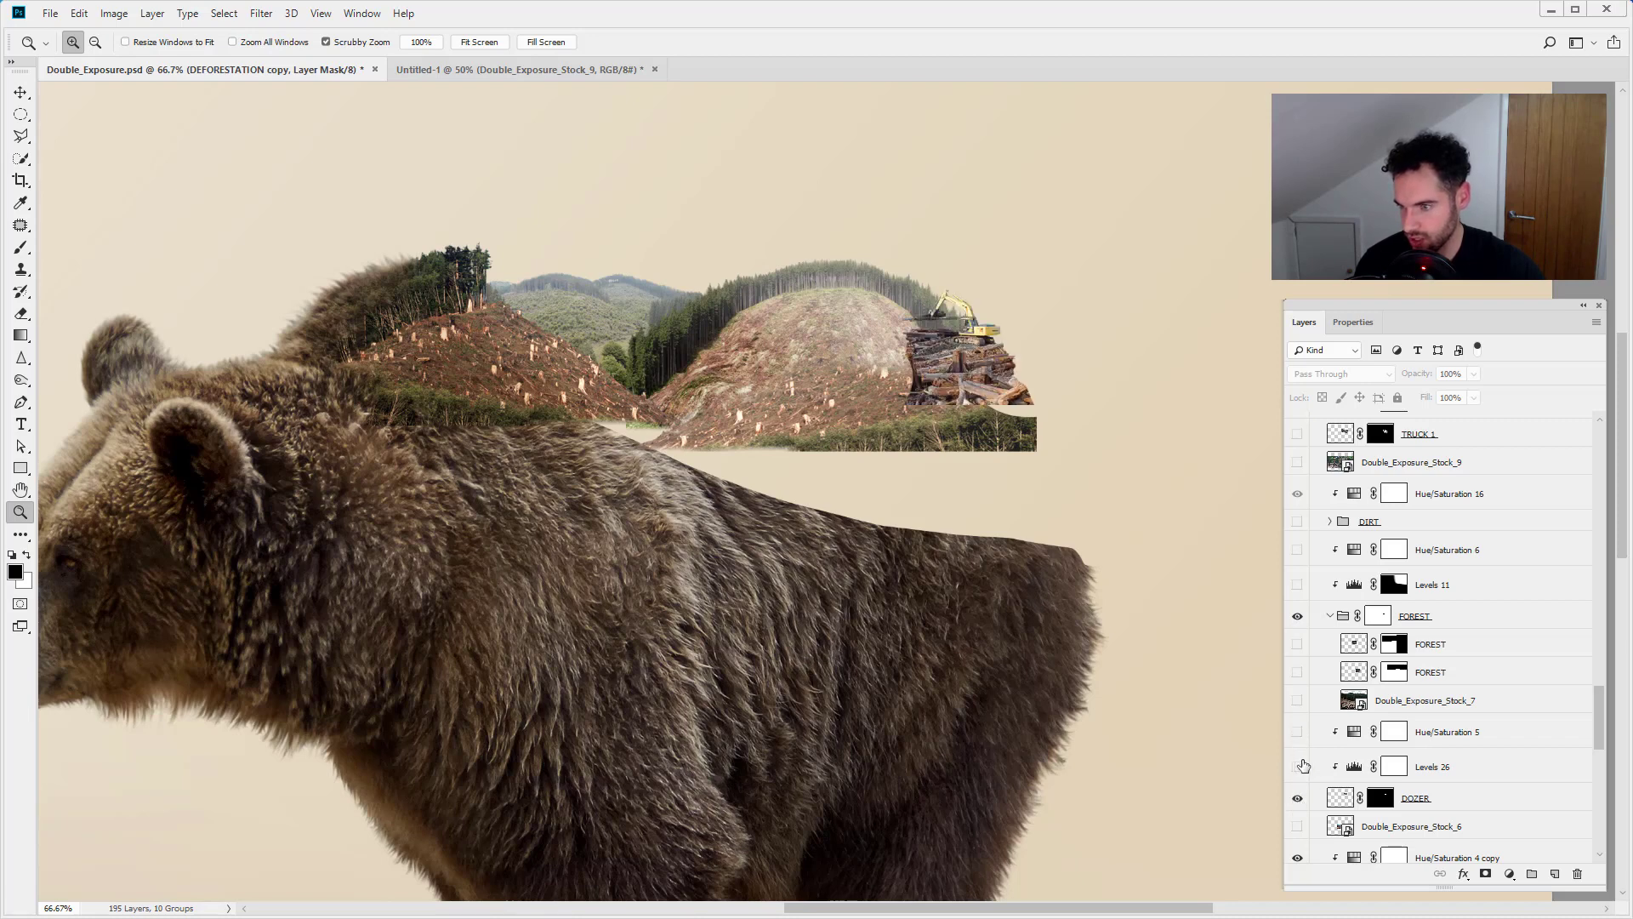
pyautogui.click(1299, 798)
pyautogui.scroll(-5, 1374, 765)
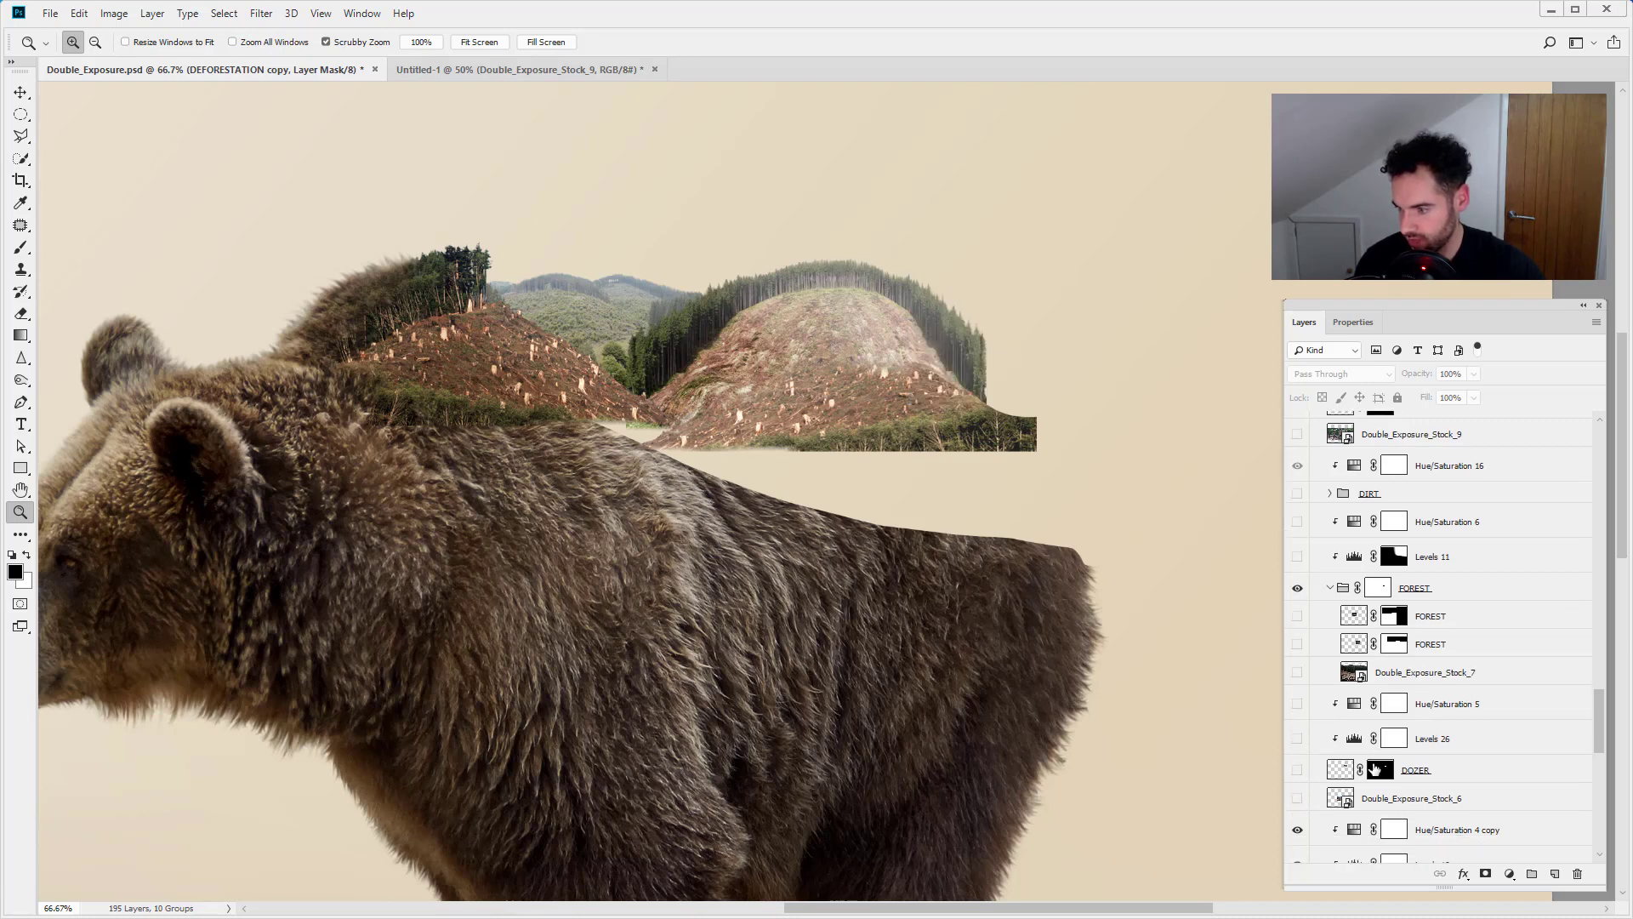
# - Hide the LEFT HILL copy layer together with its Hue/Saturation 4 copy and Levels 10 copy adjustments
pyautogui.scroll(-1, 1374, 763)
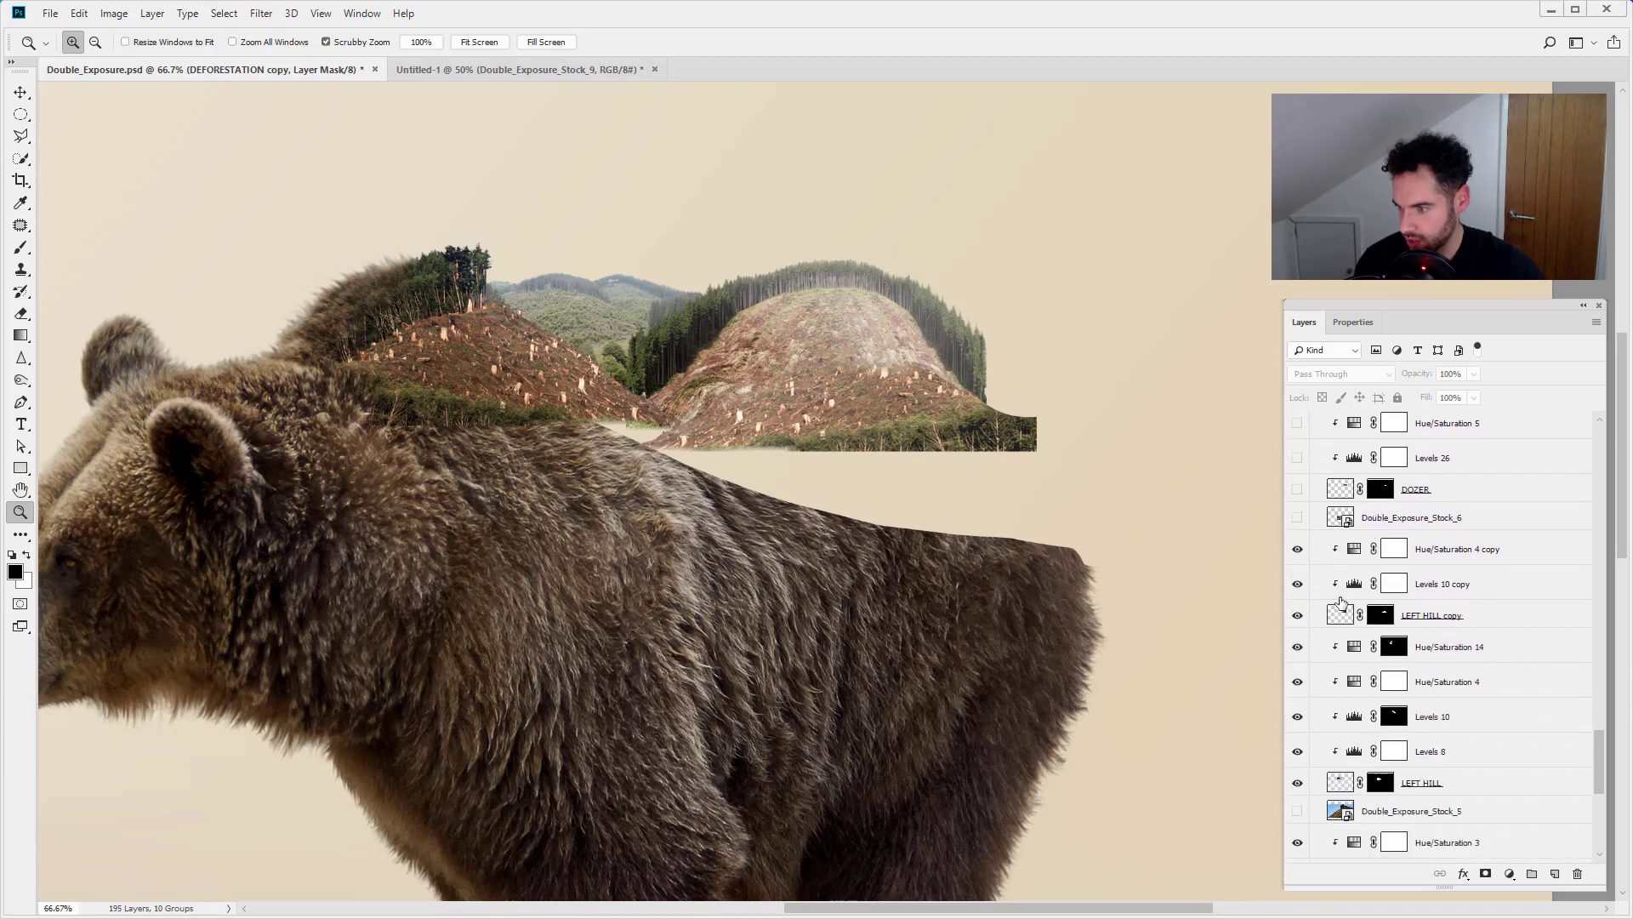
pyautogui.click(1298, 551)
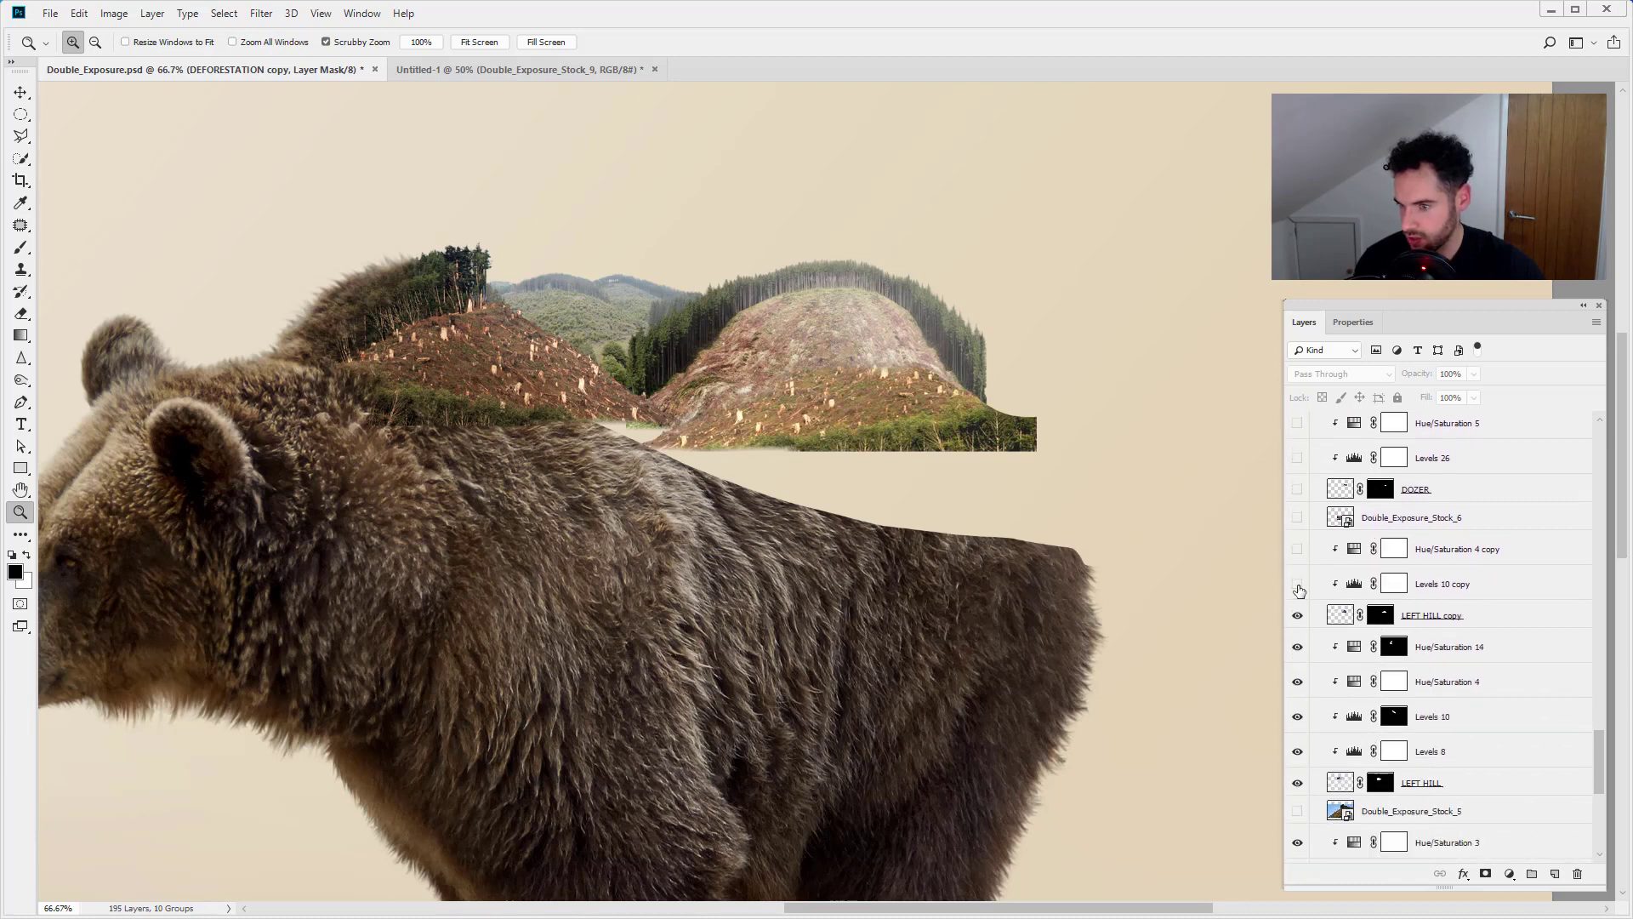
pyautogui.click(1297, 585)
pyautogui.click(1297, 615)
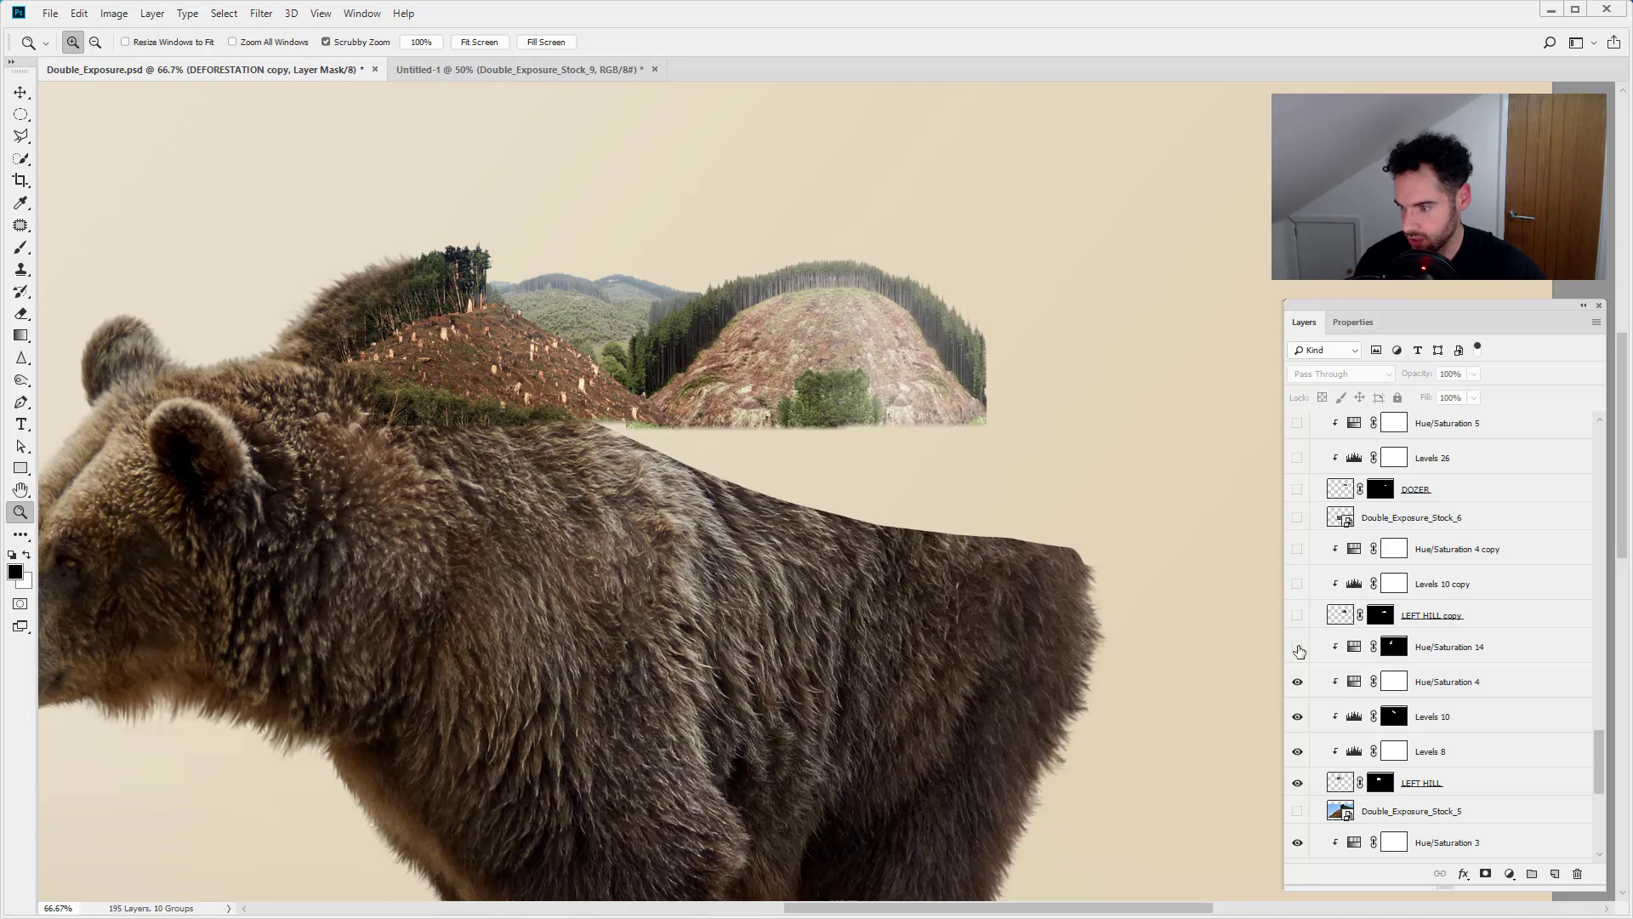
# - Hide the LEFT HILL layer with its Hue/Saturation 14, Hue/Saturation 4, Levels 10 and Levels 8 adjustments
pyautogui.click(1297, 648)
pyautogui.click(1297, 681)
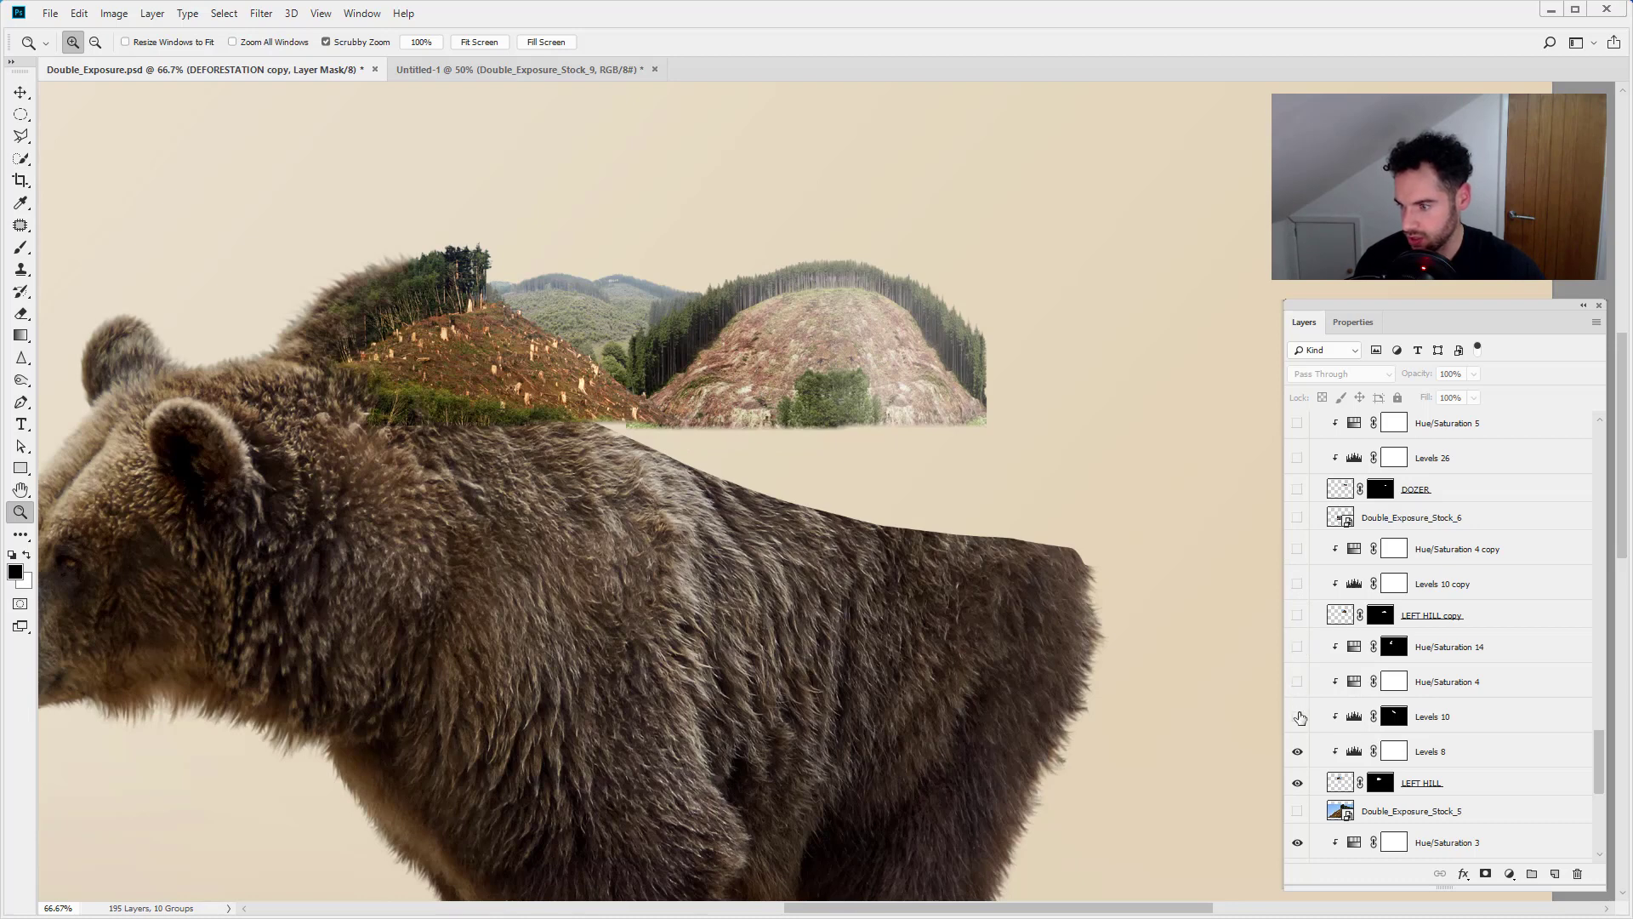
pyautogui.click(1298, 717)
pyautogui.click(1298, 751)
pyautogui.click(1297, 783)
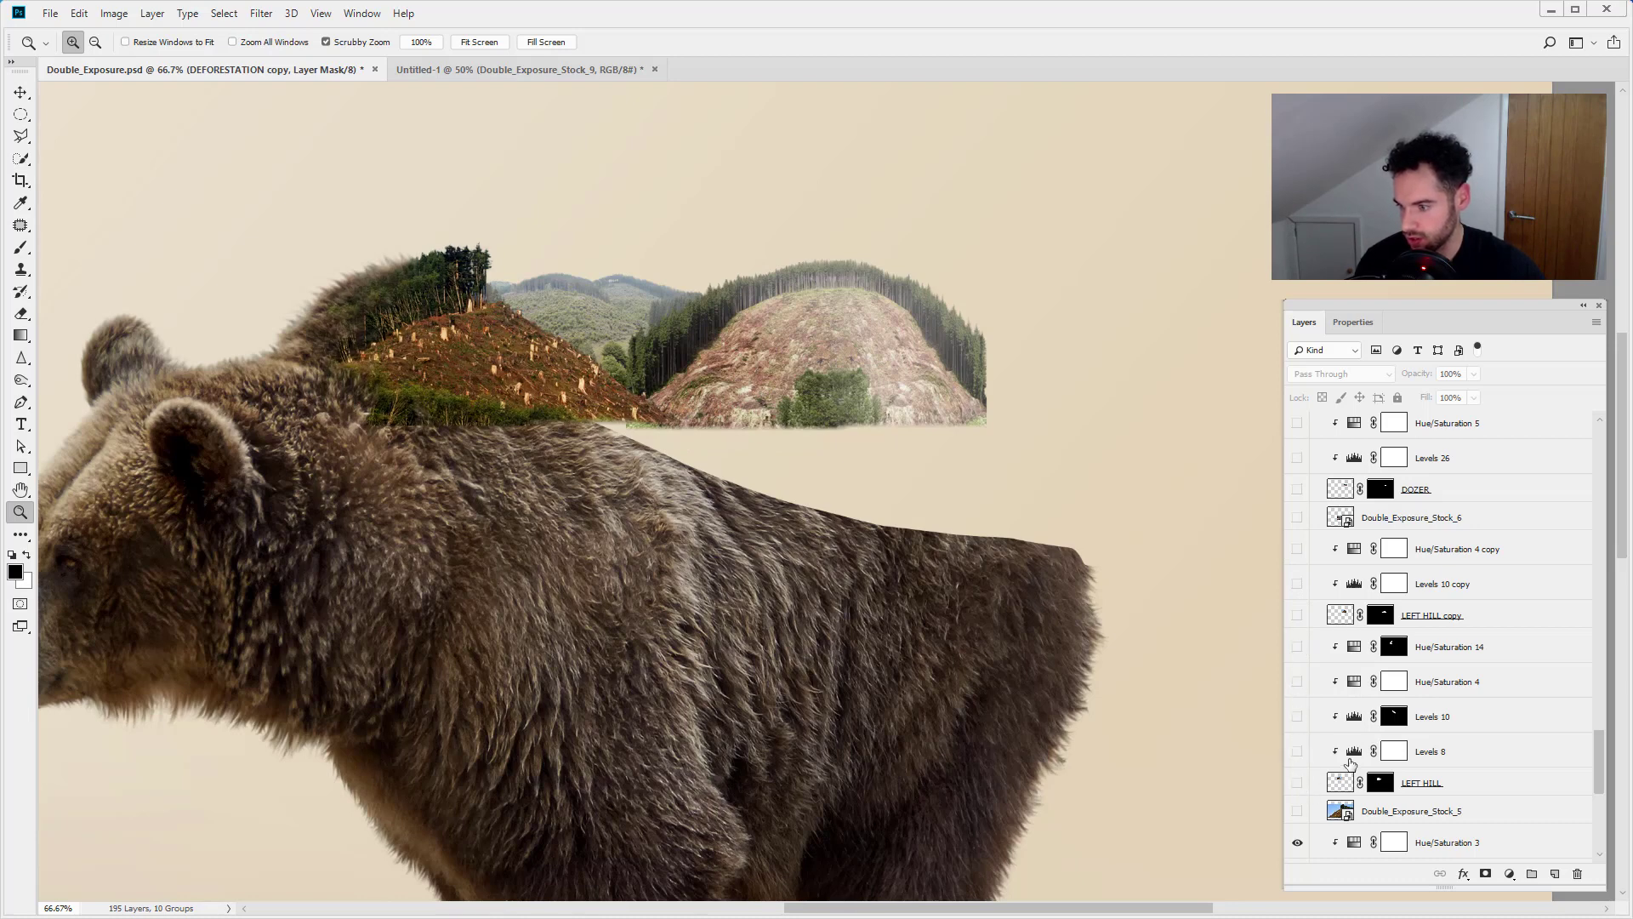
# - Hide the RIGHT HILL group with its Hue/Saturation 3, Levels 7, Levels 9 and Levels 6 adjustments
pyautogui.scroll(-5, 1336, 732)
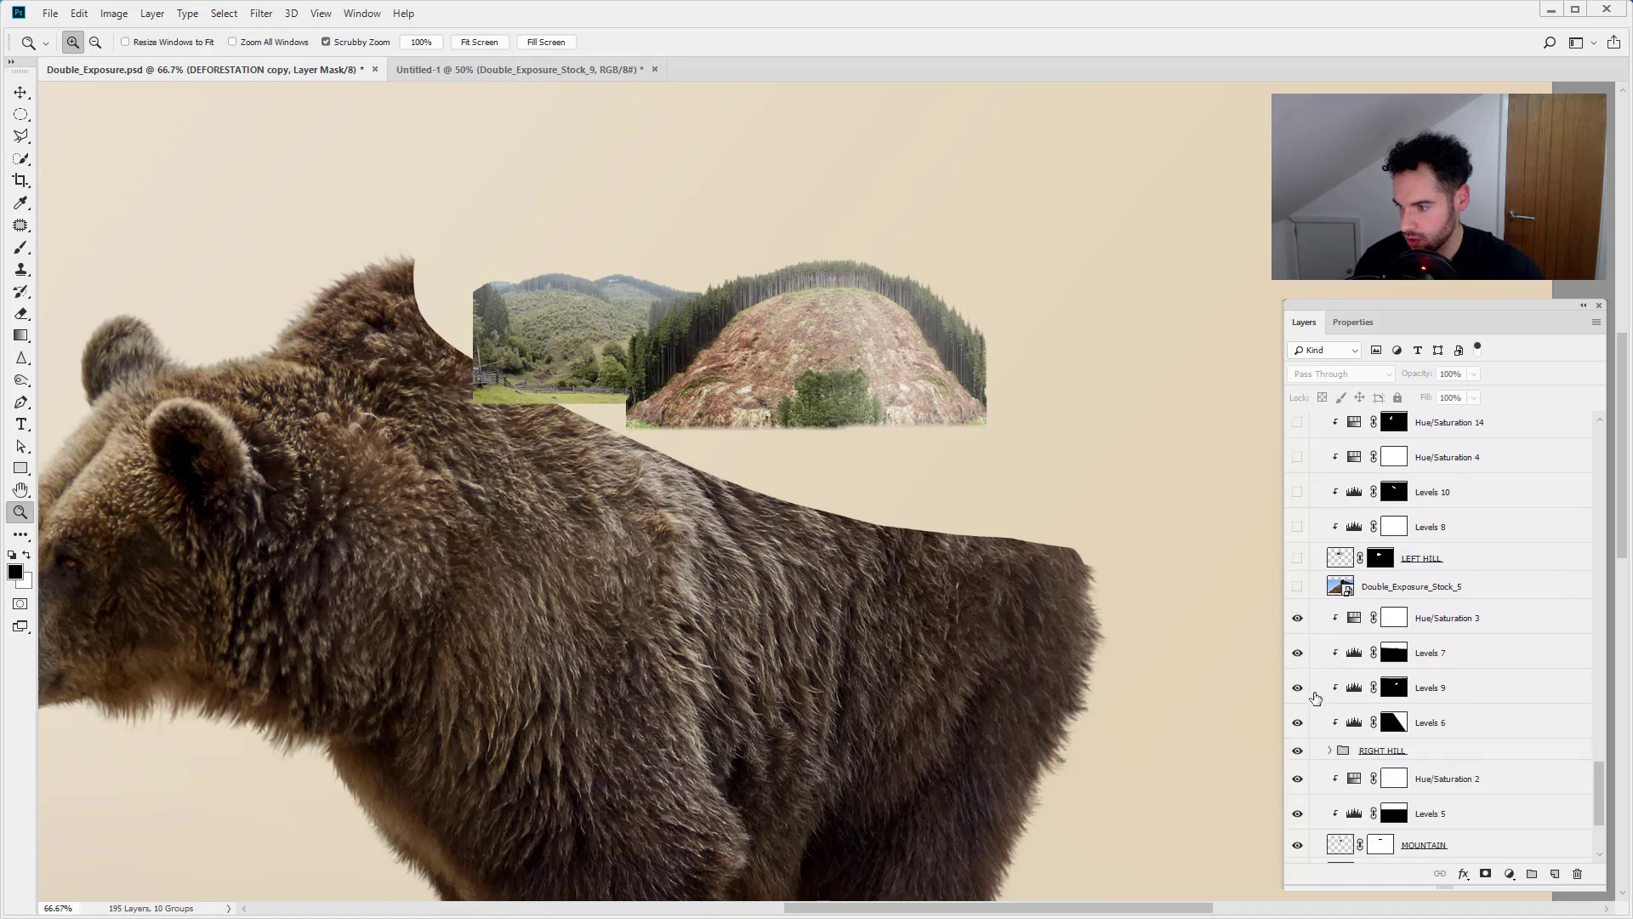
pyautogui.scroll(-1, 1316, 698)
pyautogui.click(1297, 590)
pyautogui.click(1297, 625)
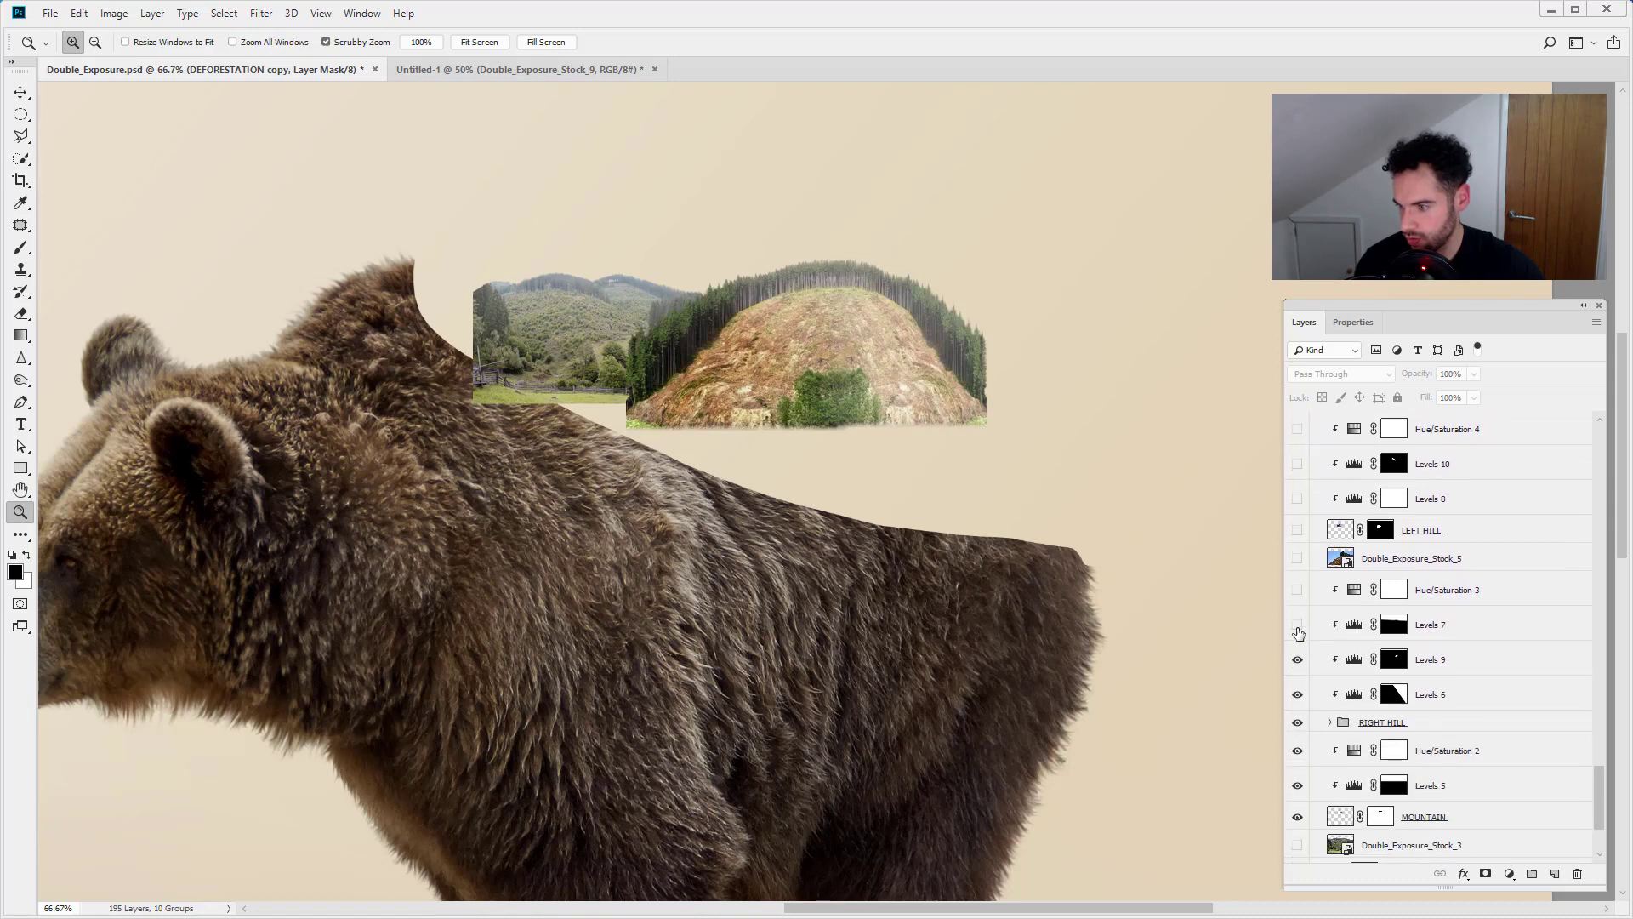
pyautogui.click(1297, 660)
pyautogui.click(1297, 694)
pyautogui.click(1297, 722)
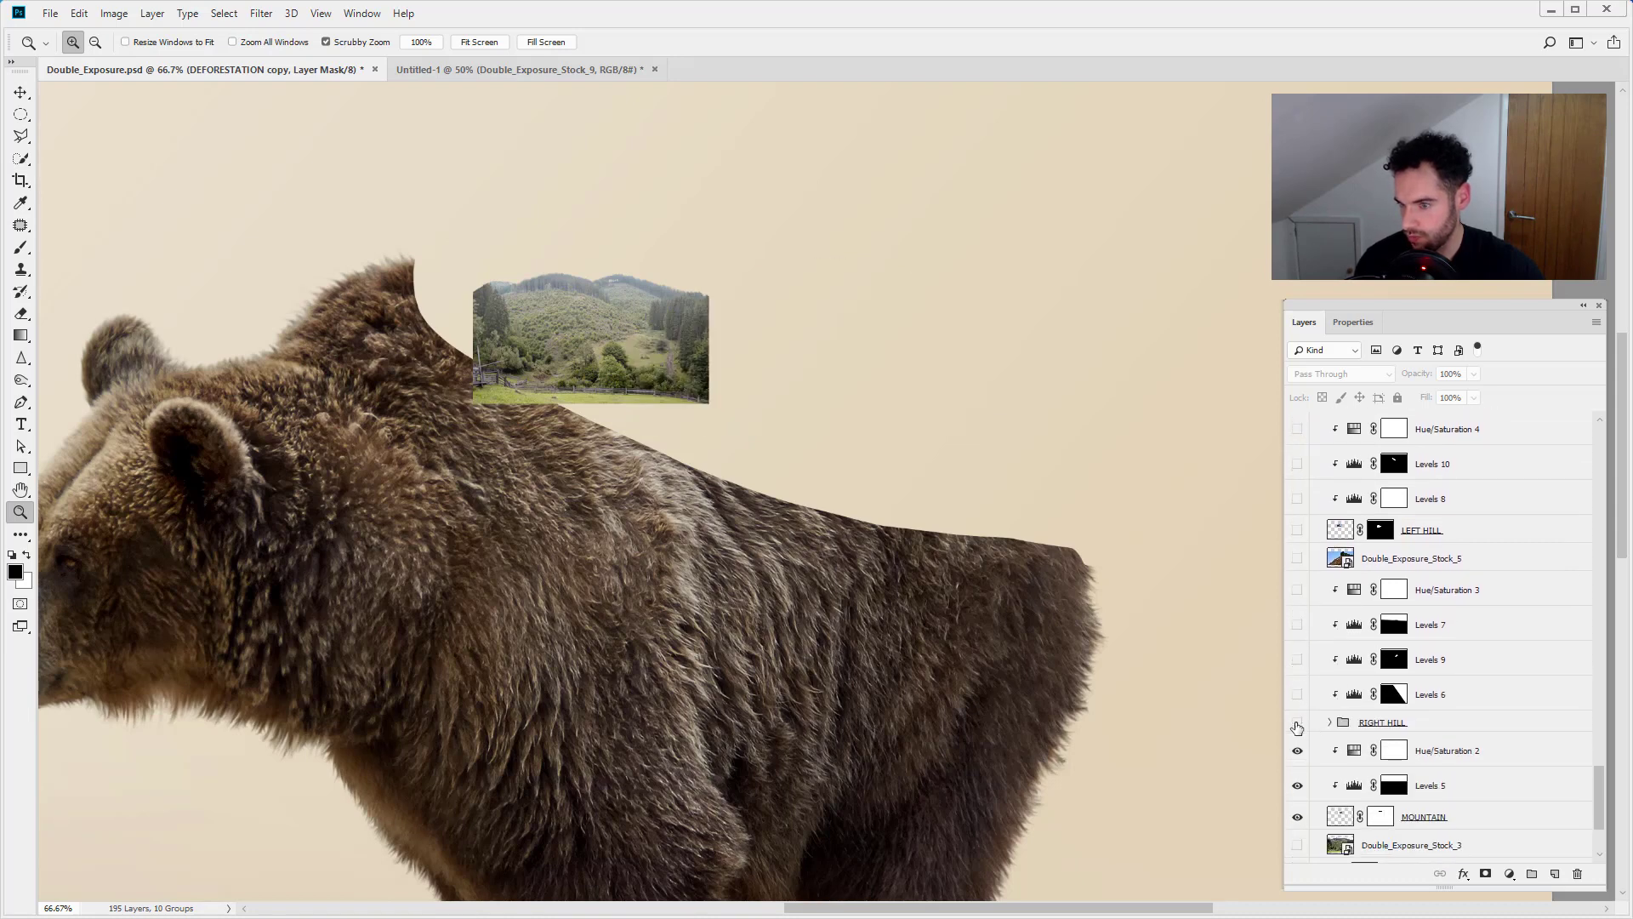
# - Hide the MOUNTAIN layer with its Hue/Saturation 2 and Levels 5 adjustments
pyautogui.click(1297, 750)
pyautogui.scroll(-2, 1299, 750)
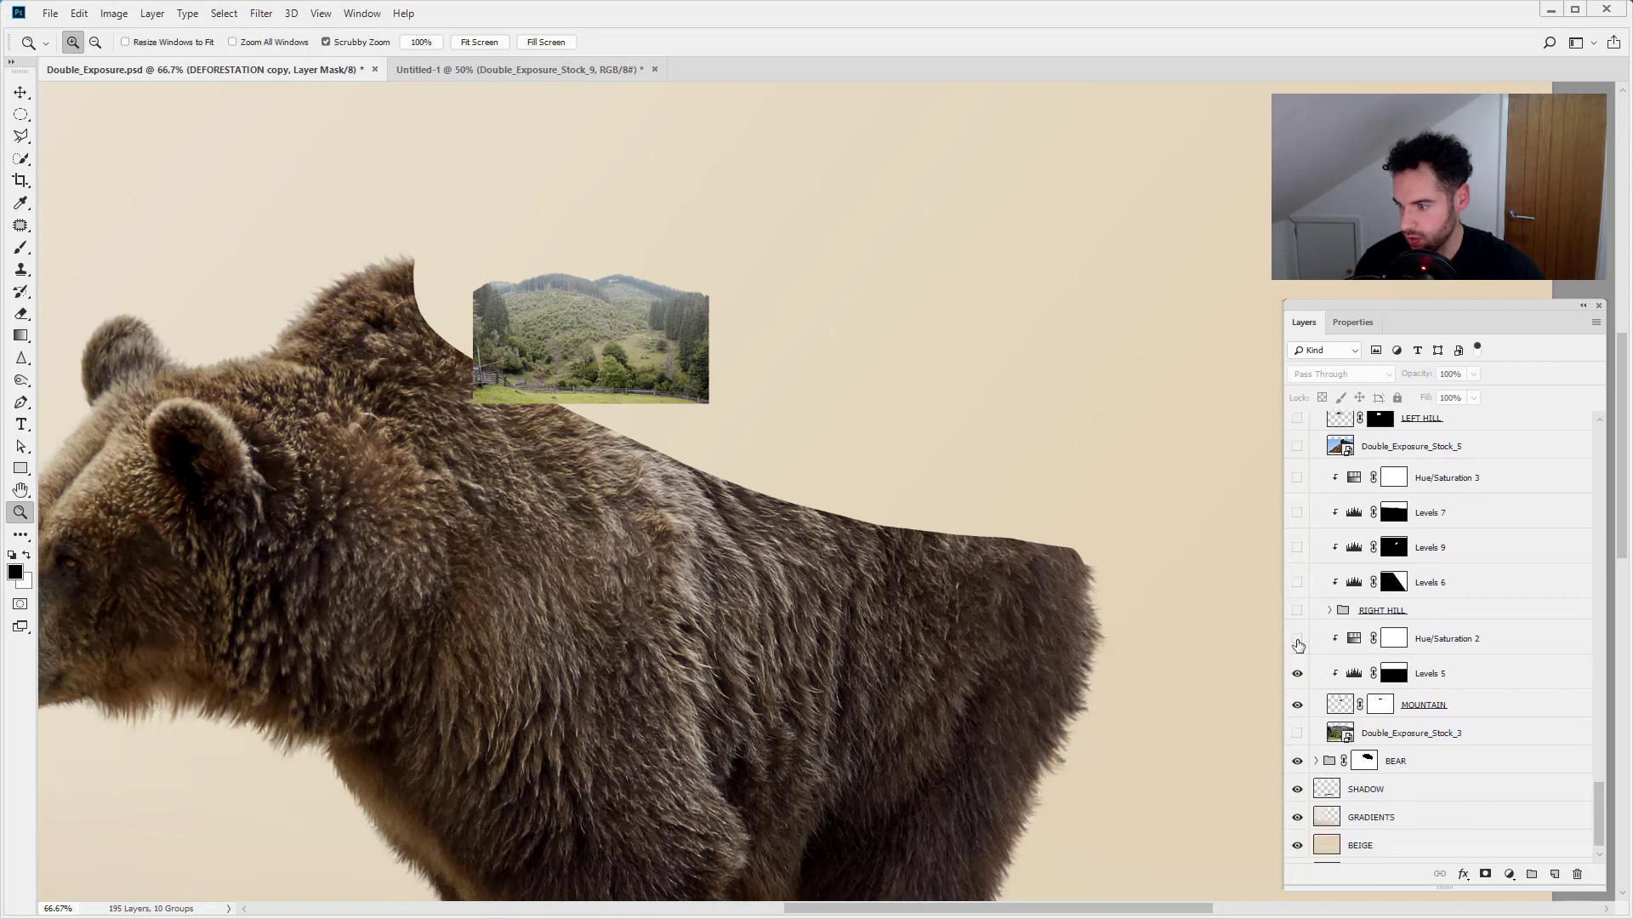
pyautogui.click(1297, 673)
pyautogui.click(1298, 706)
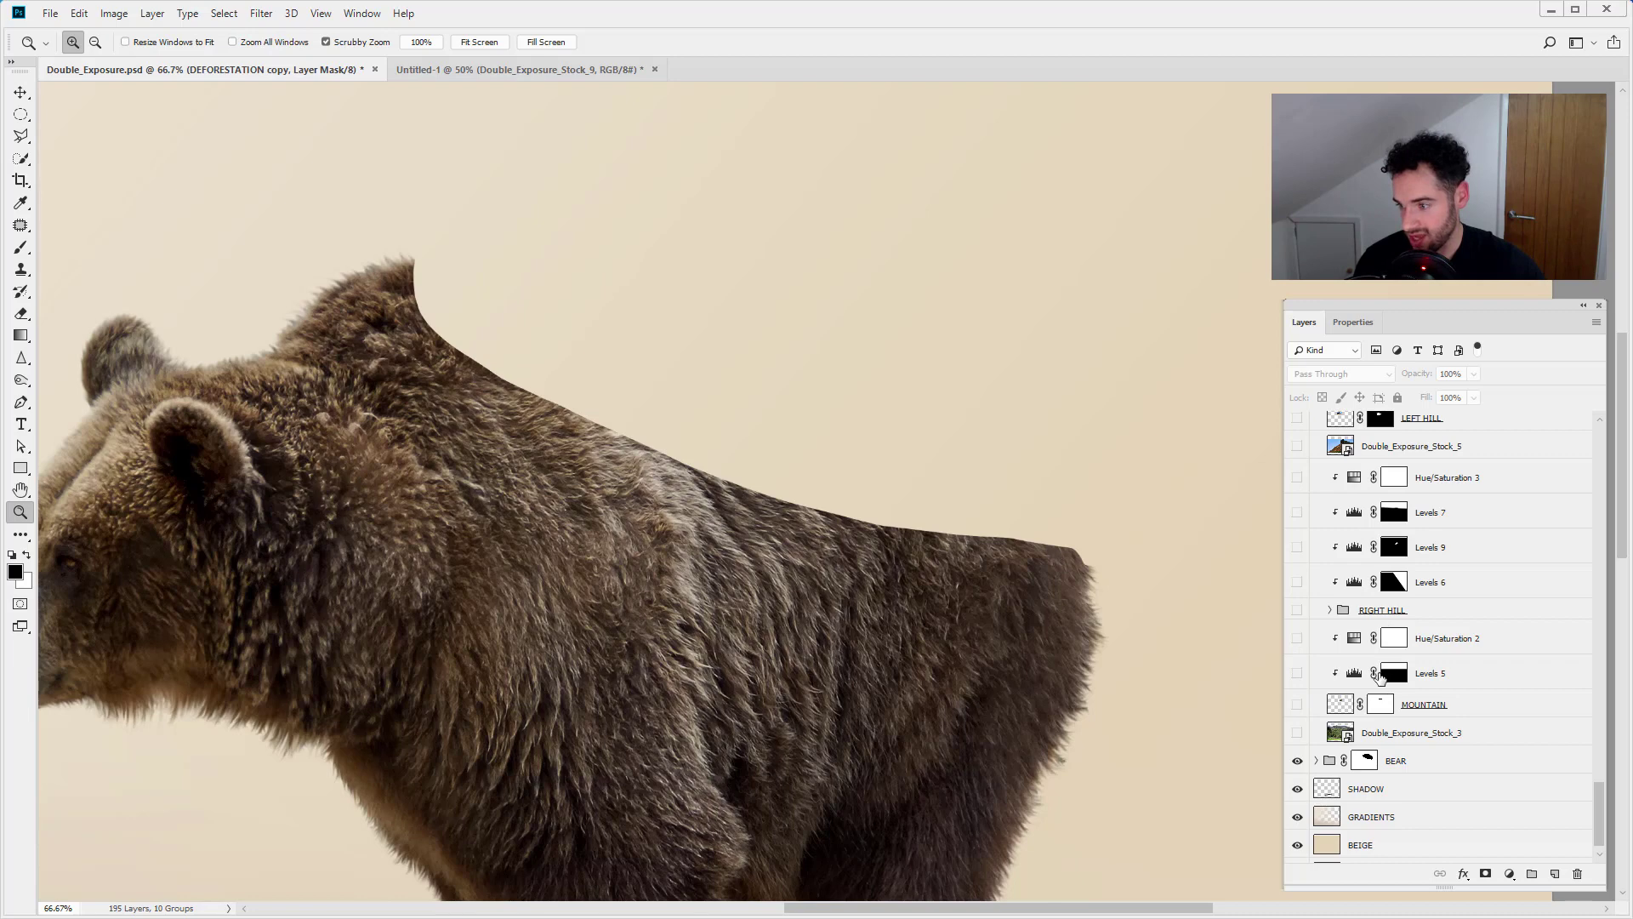
# - Collapse and hide the DEFORESTATION group, and show the DEFORESTATION copy group in its place
pyautogui.scroll(3, 1382, 655)
pyautogui.scroll(6, 1379, 683)
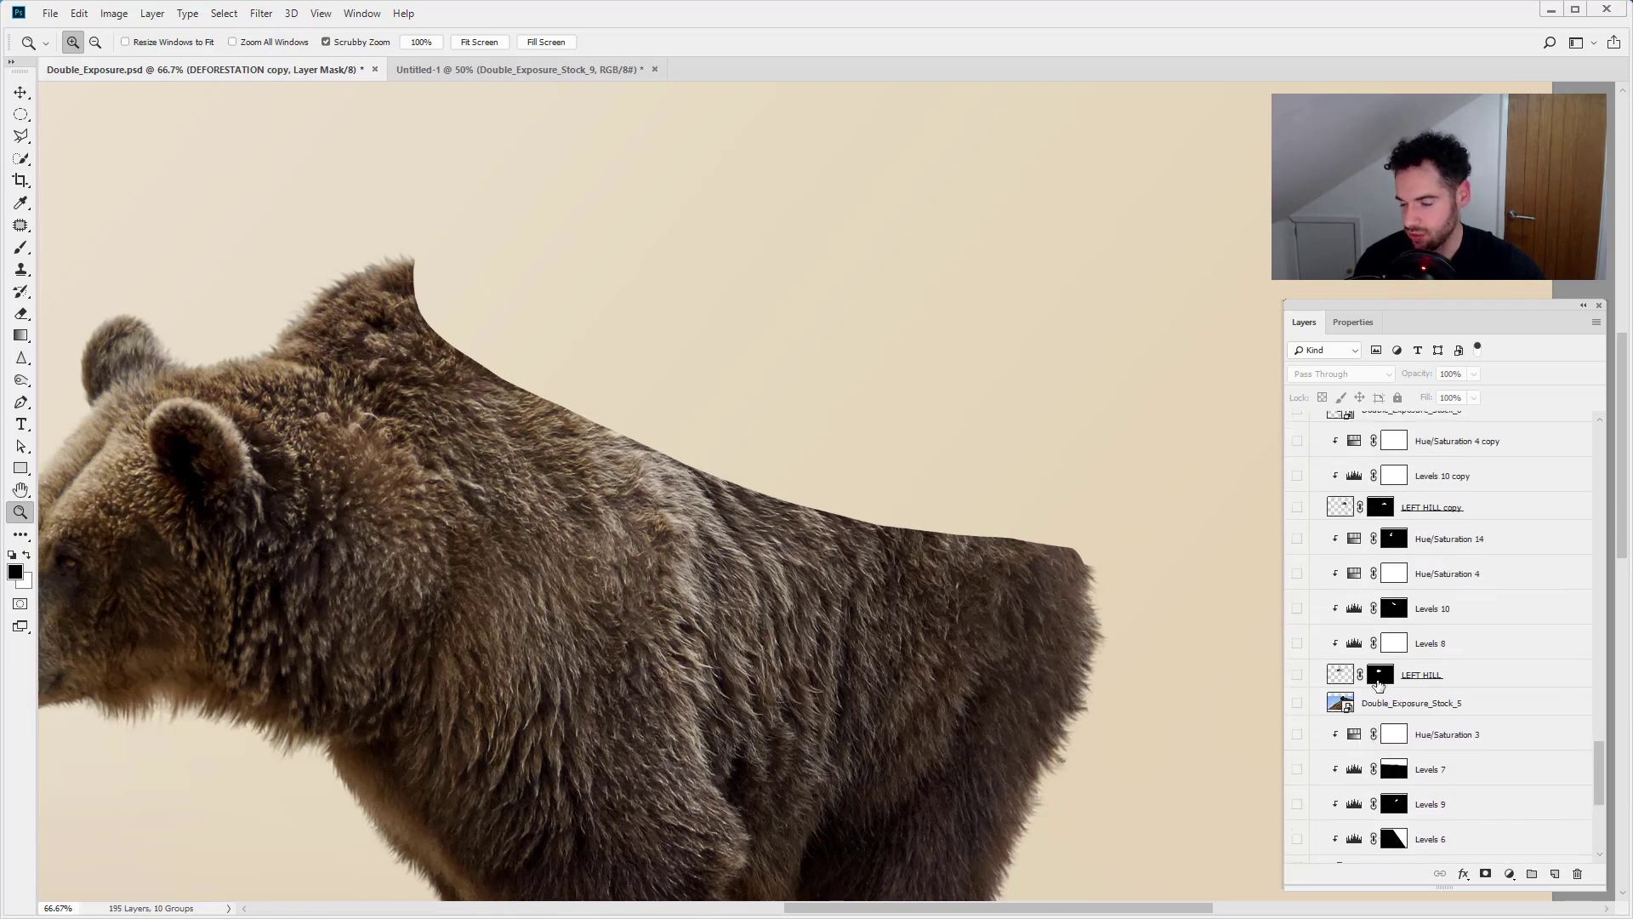
pyautogui.scroll(6, 1378, 683)
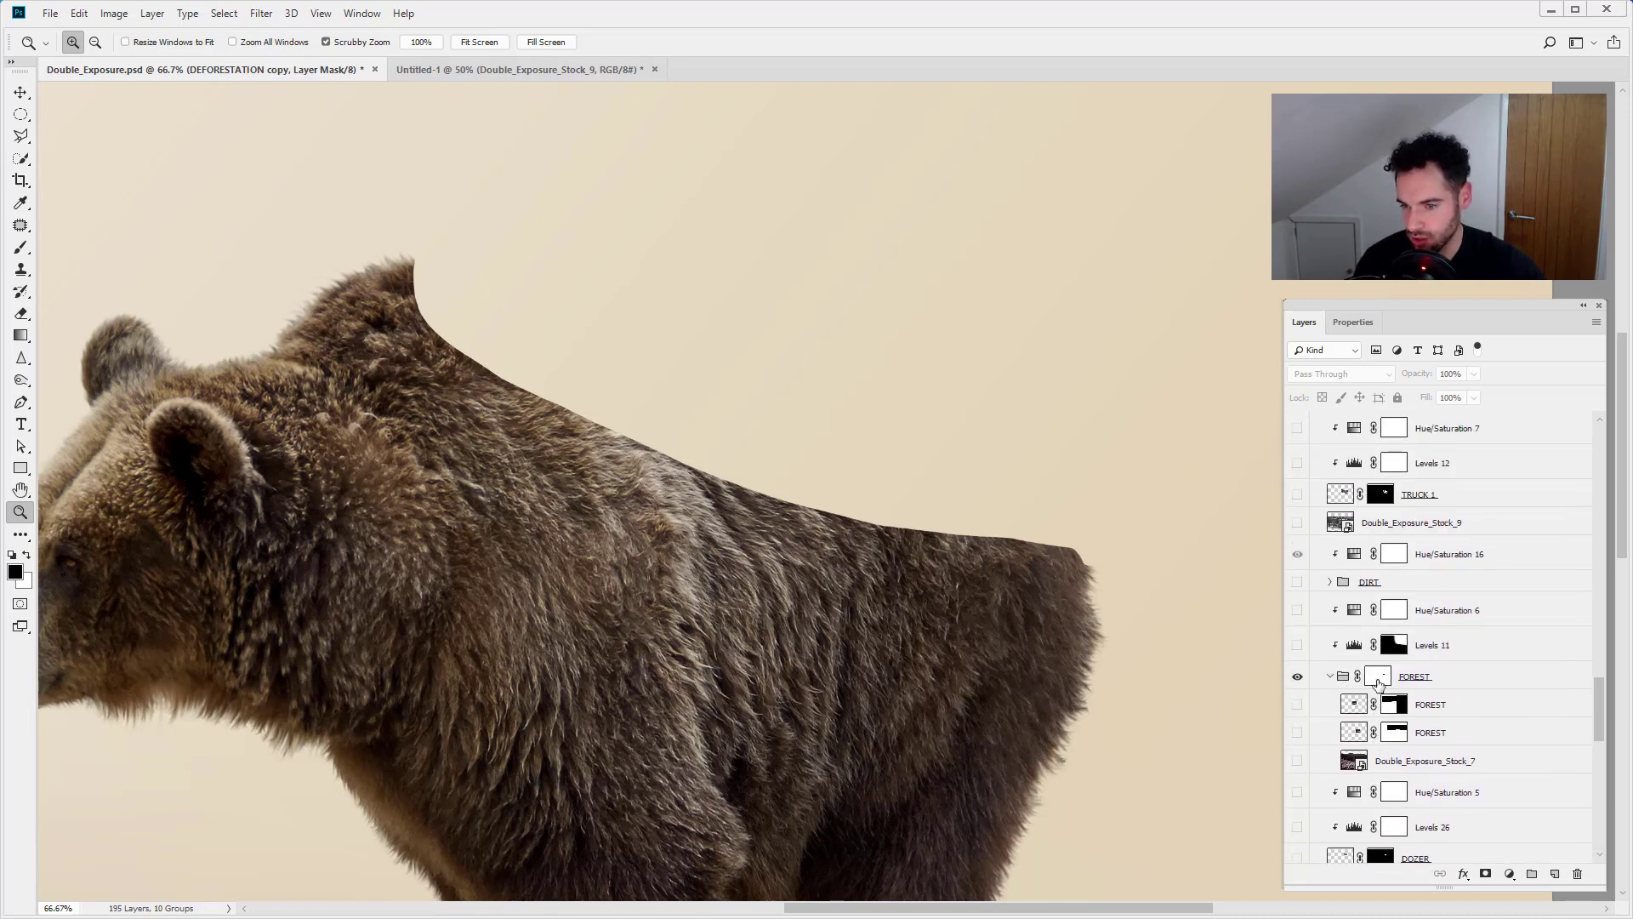
pyautogui.scroll(10, 1378, 683)
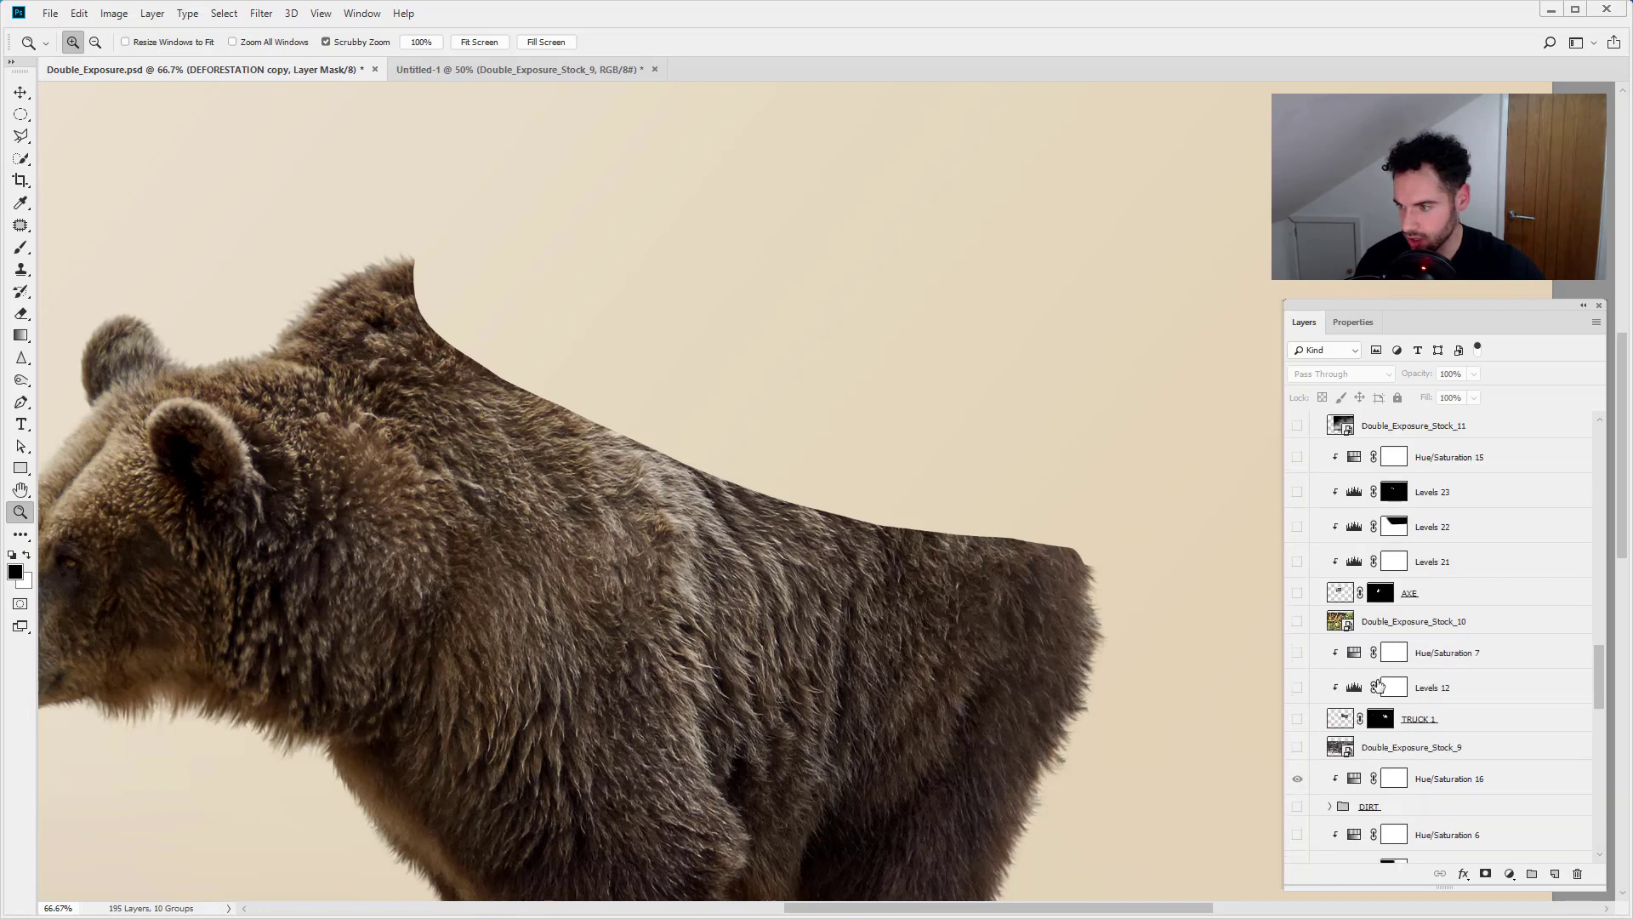
pyautogui.scroll(10, 1379, 686)
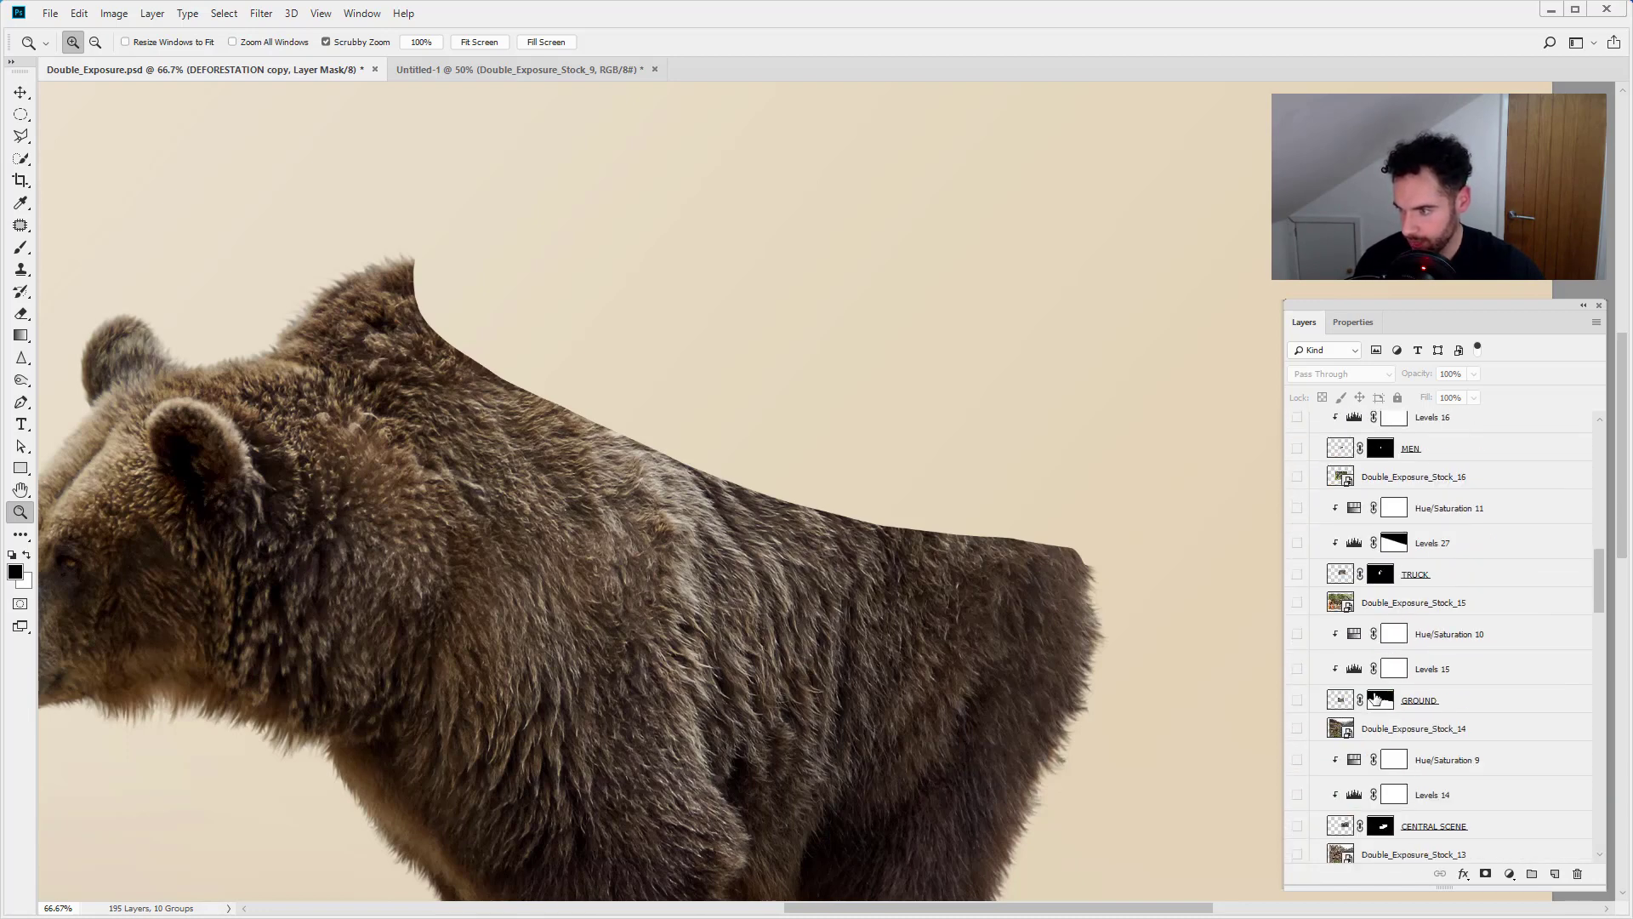
pyautogui.scroll(8, 1375, 705)
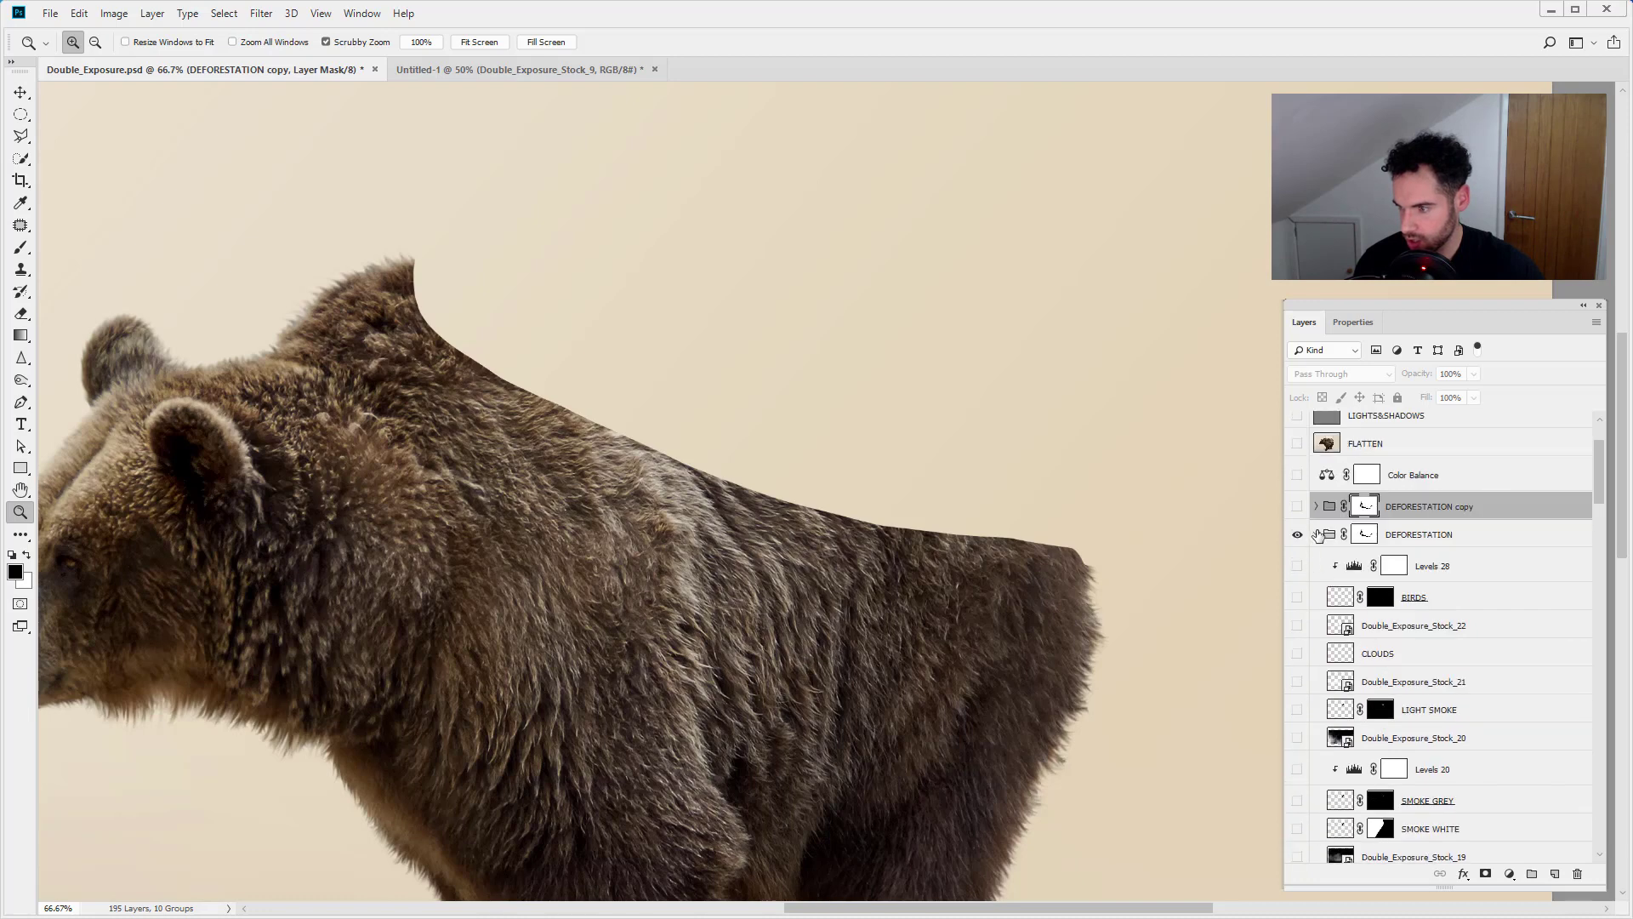
pyautogui.click(1316, 535)
pyautogui.click(1297, 642)
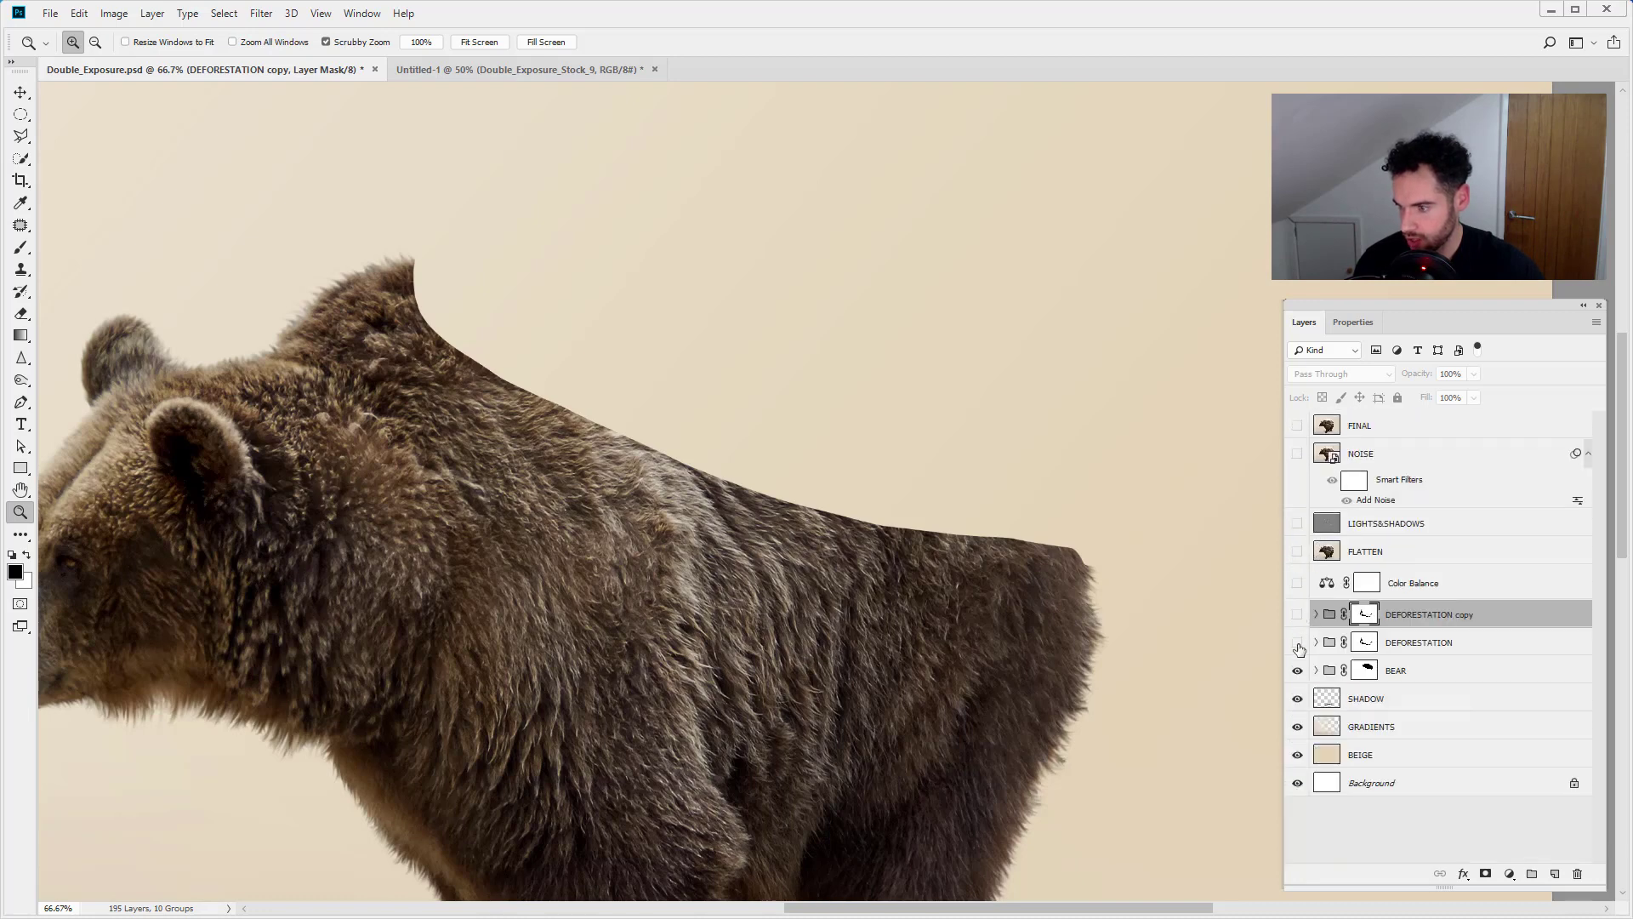
pyautogui.click(1297, 614)
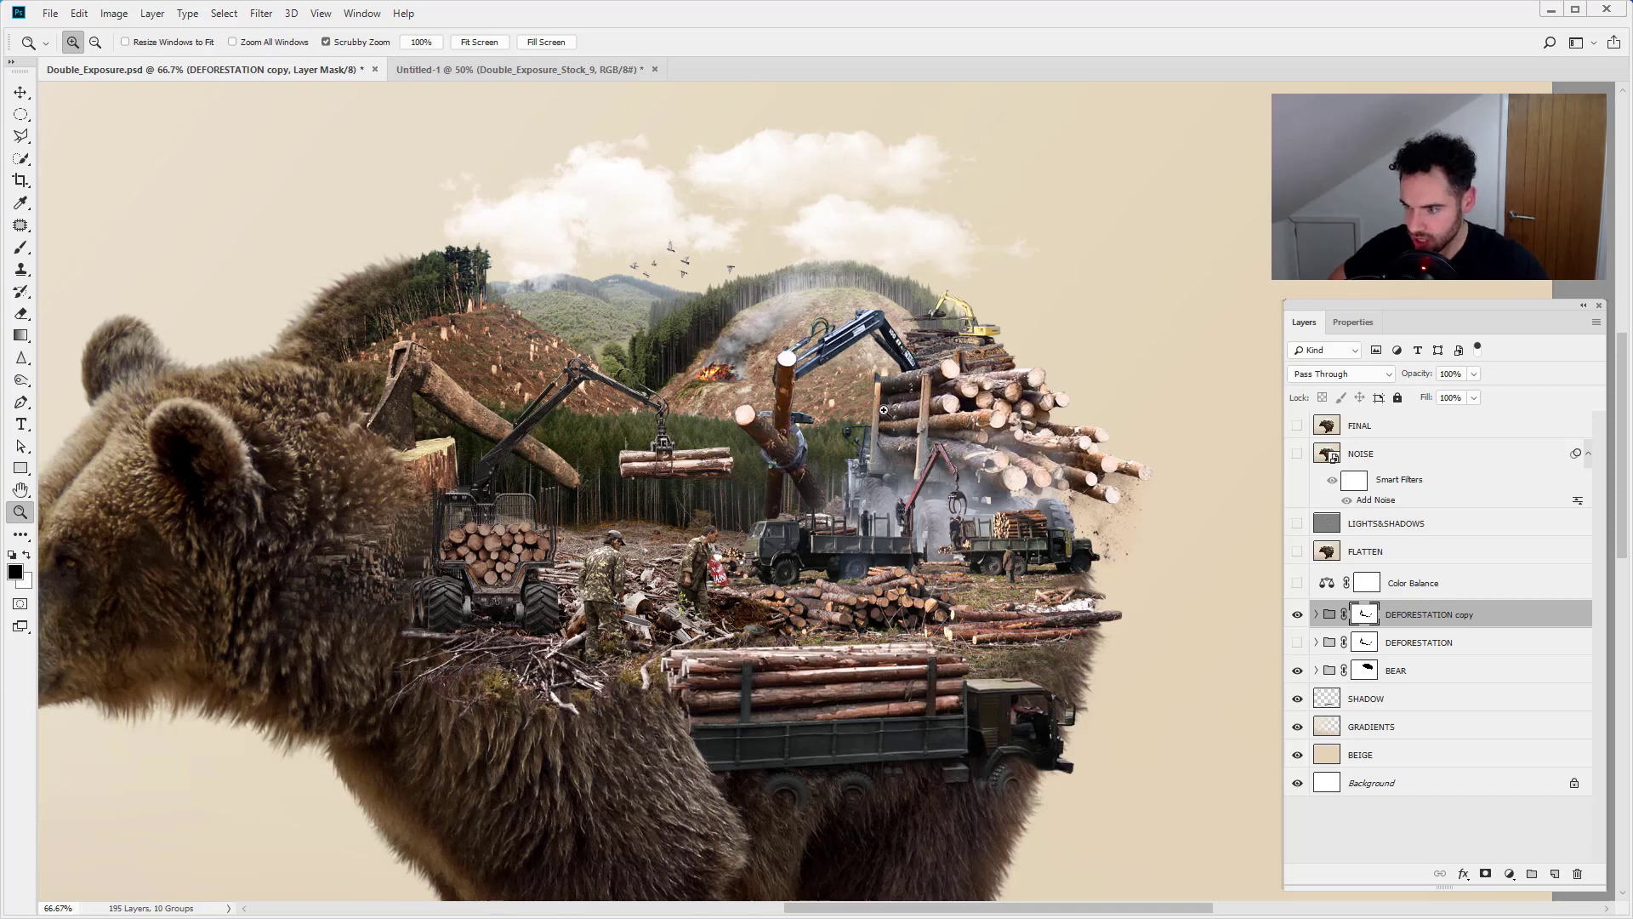
# - Disable the DEFORESTATION copy group's layer mask to inspect the unmasked scene, then enable the mask again
pyautogui.rightClick(1366, 616)
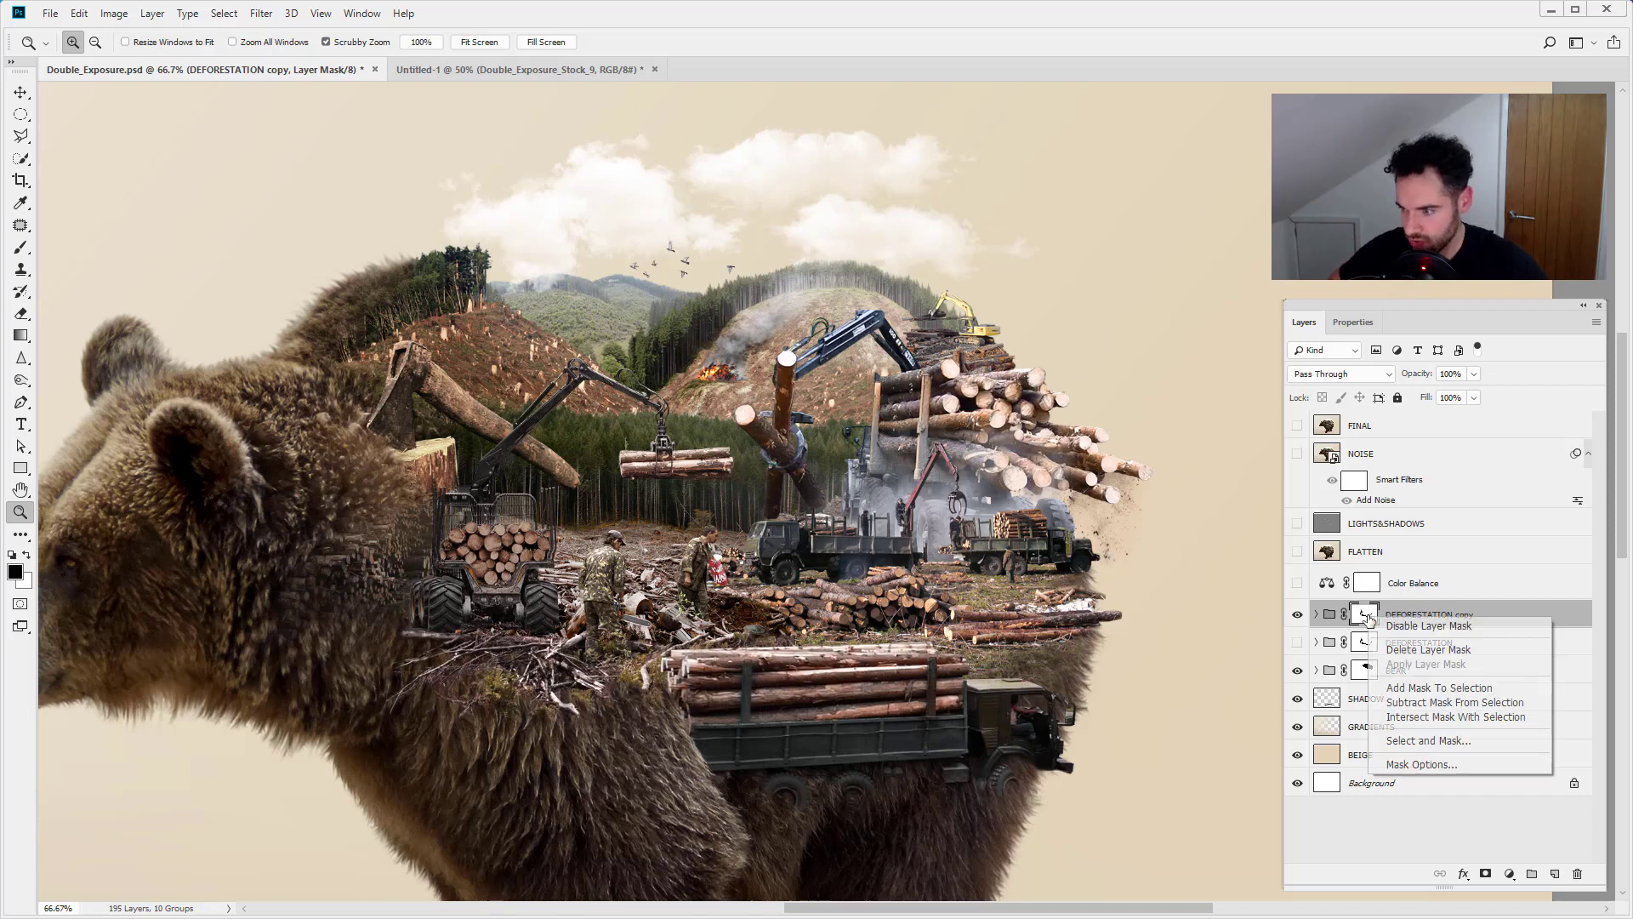
pyautogui.click(1411, 627)
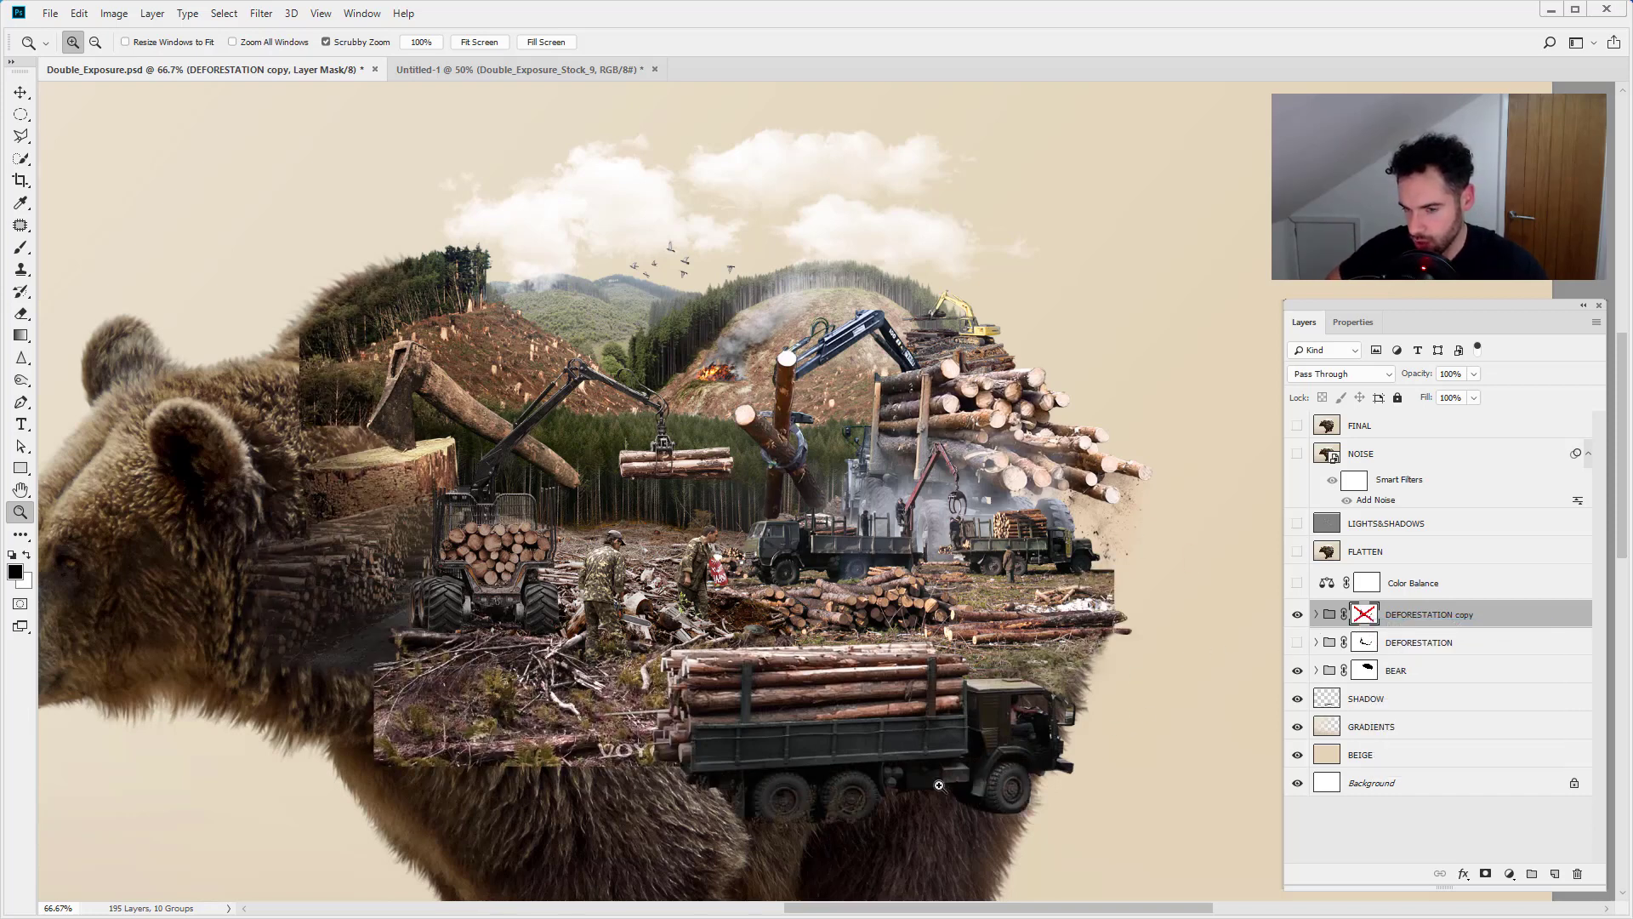
pyautogui.click(1316, 614)
pyautogui.click(1315, 614)
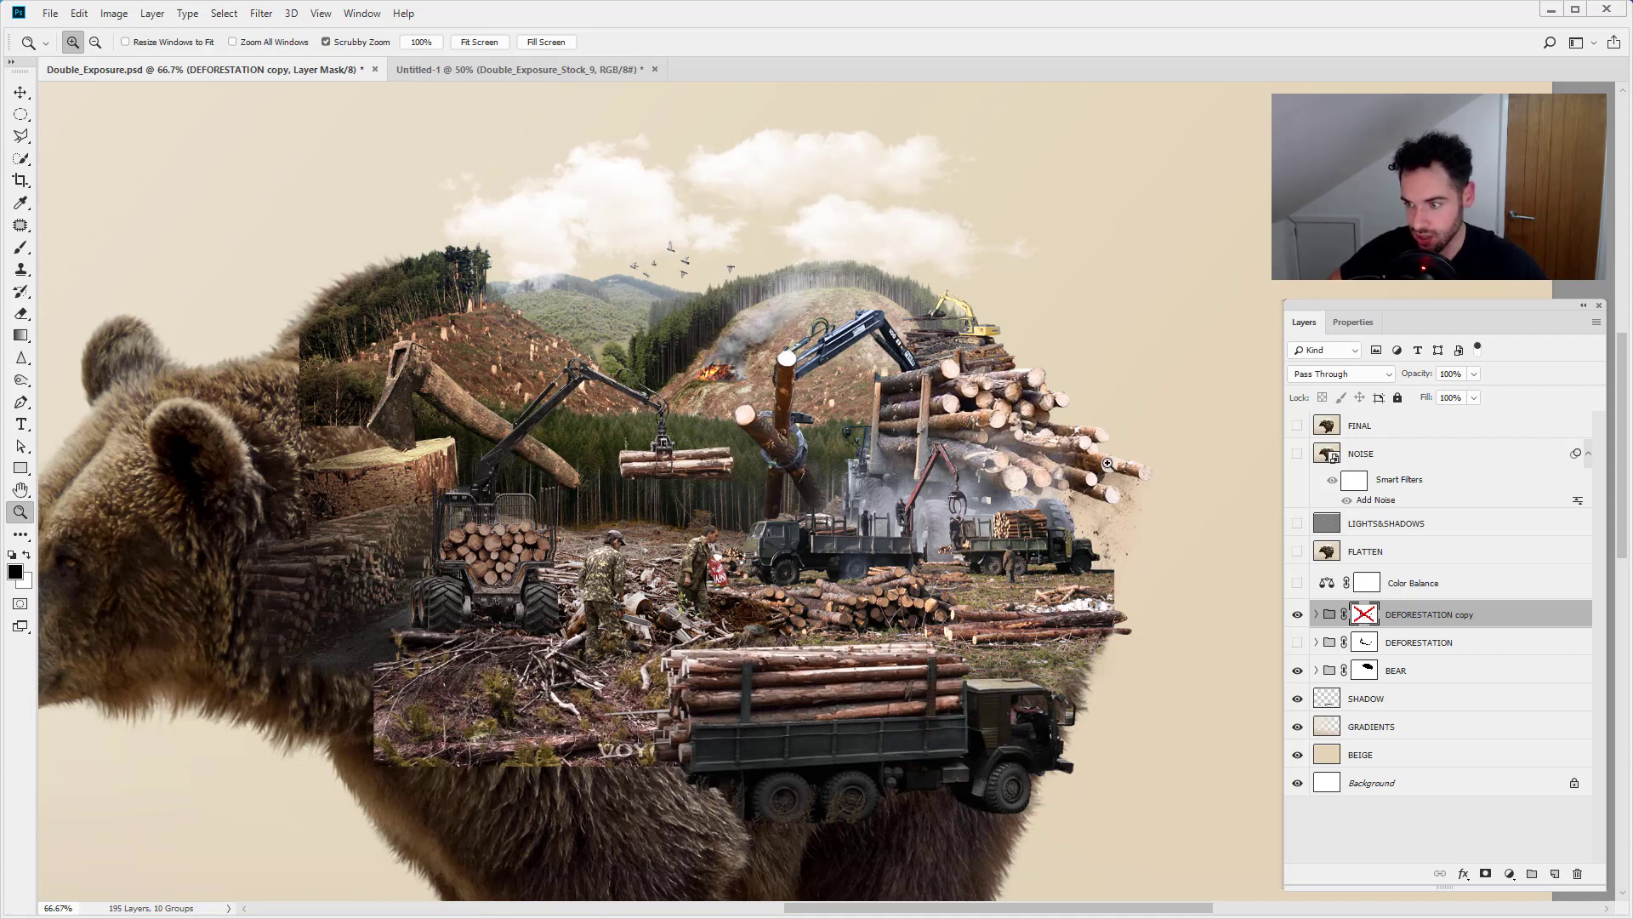
pyautogui.rightClick(1366, 616)
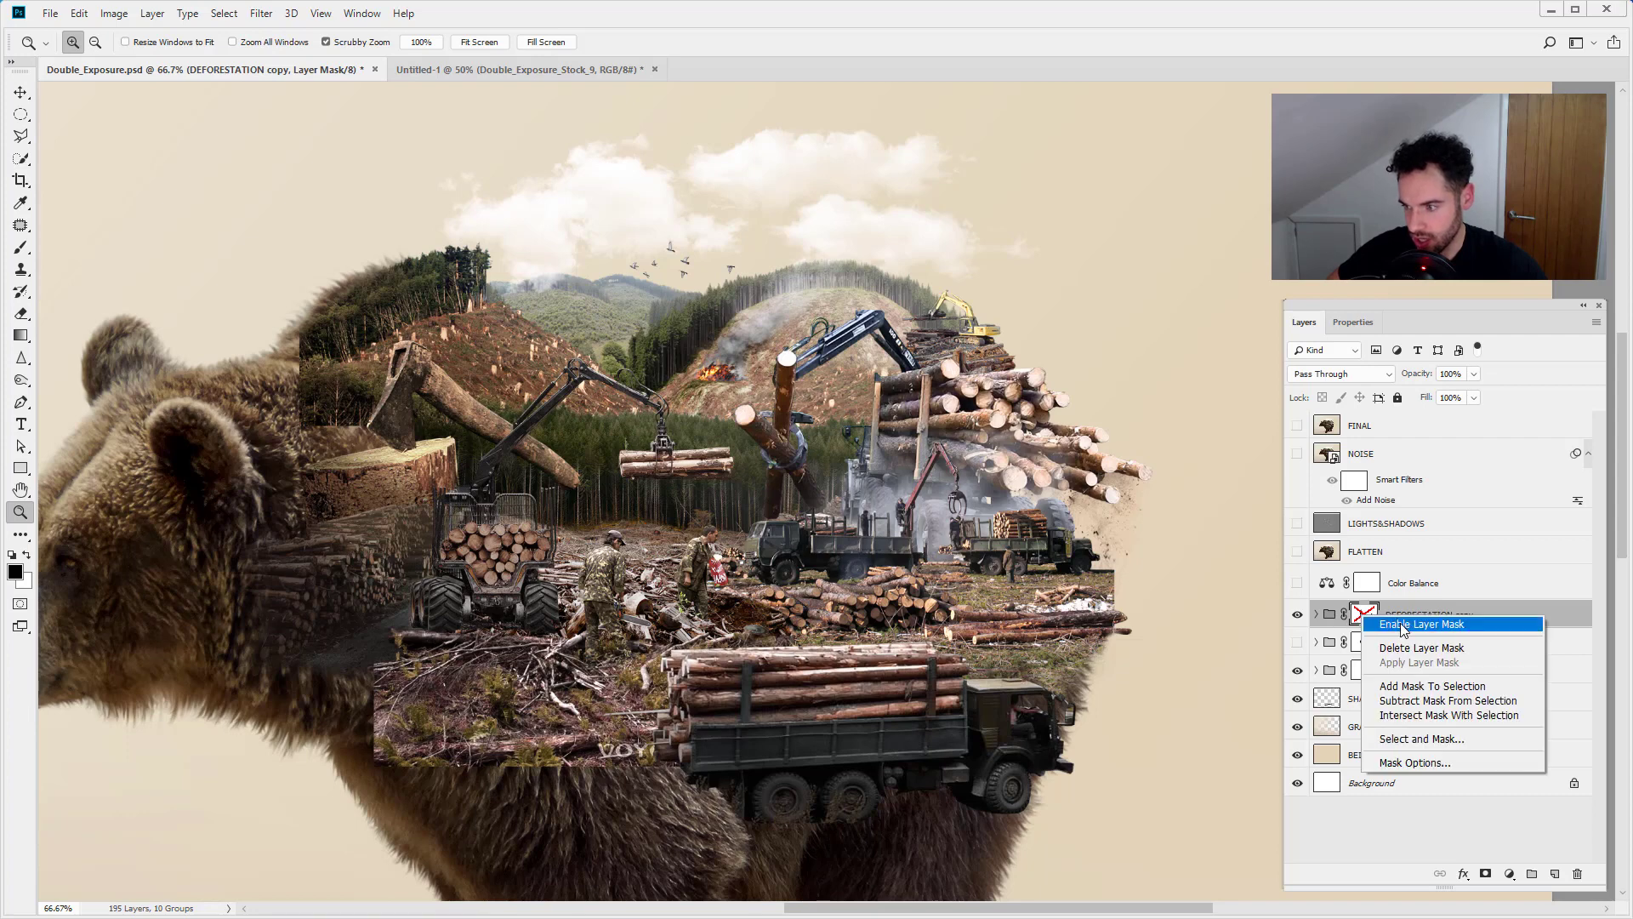
pyautogui.click(1376, 627)
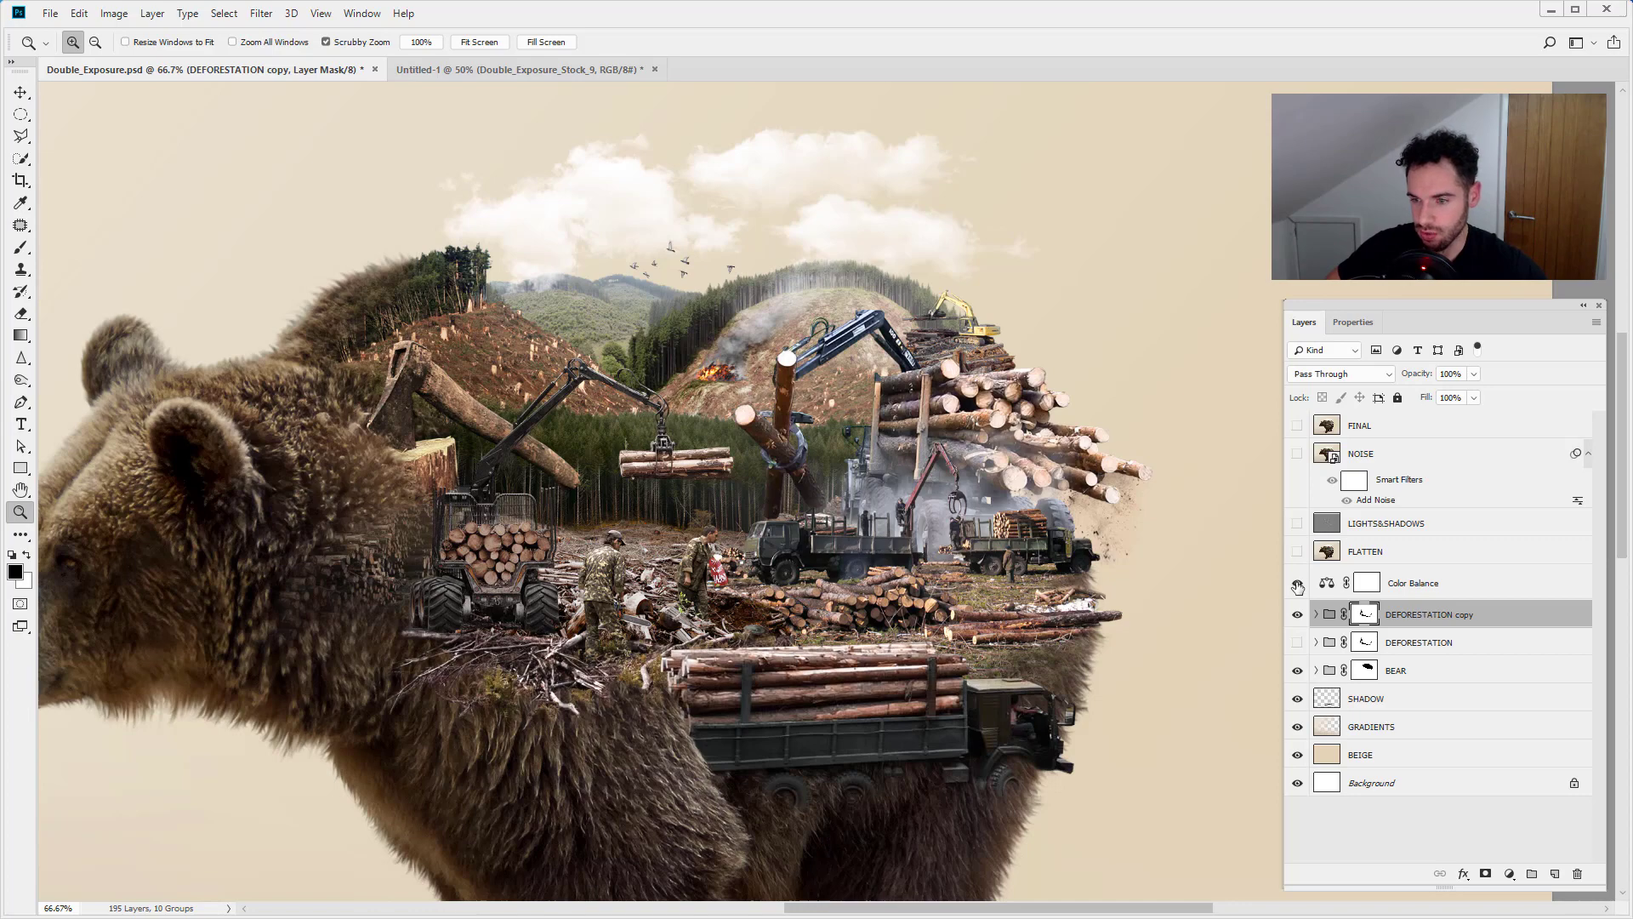
# - Show the Color Balance adjustment and the FLATTEN layer with the whole image in view, and select FLATTEN
pyautogui.scroll(-3, 912, 530)
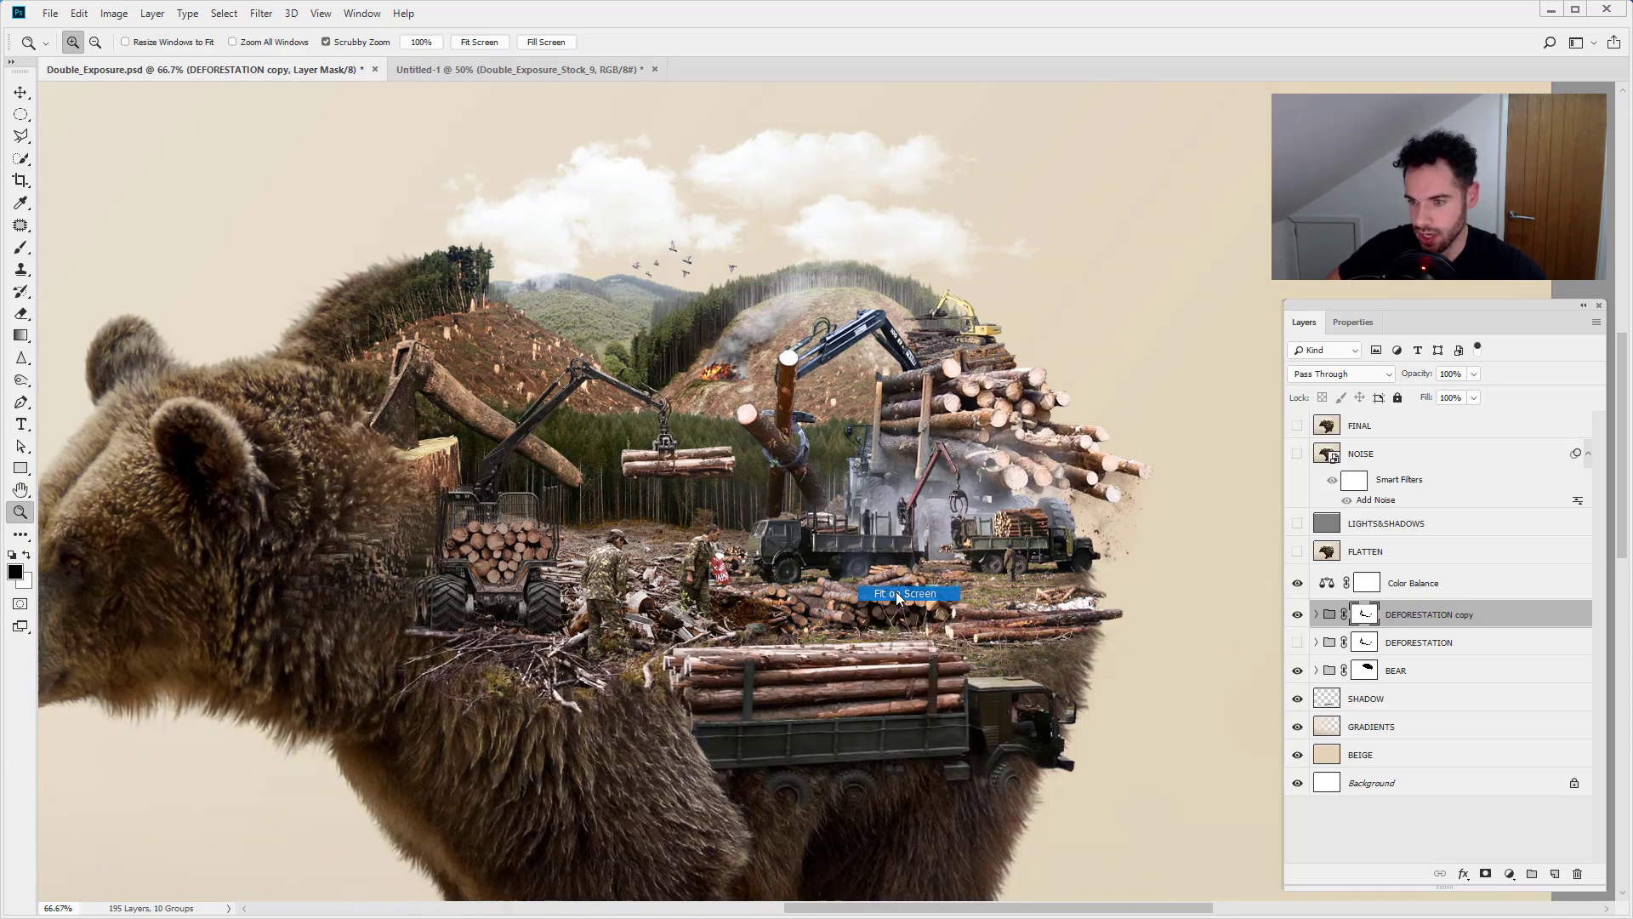
pyautogui.click(1297, 553)
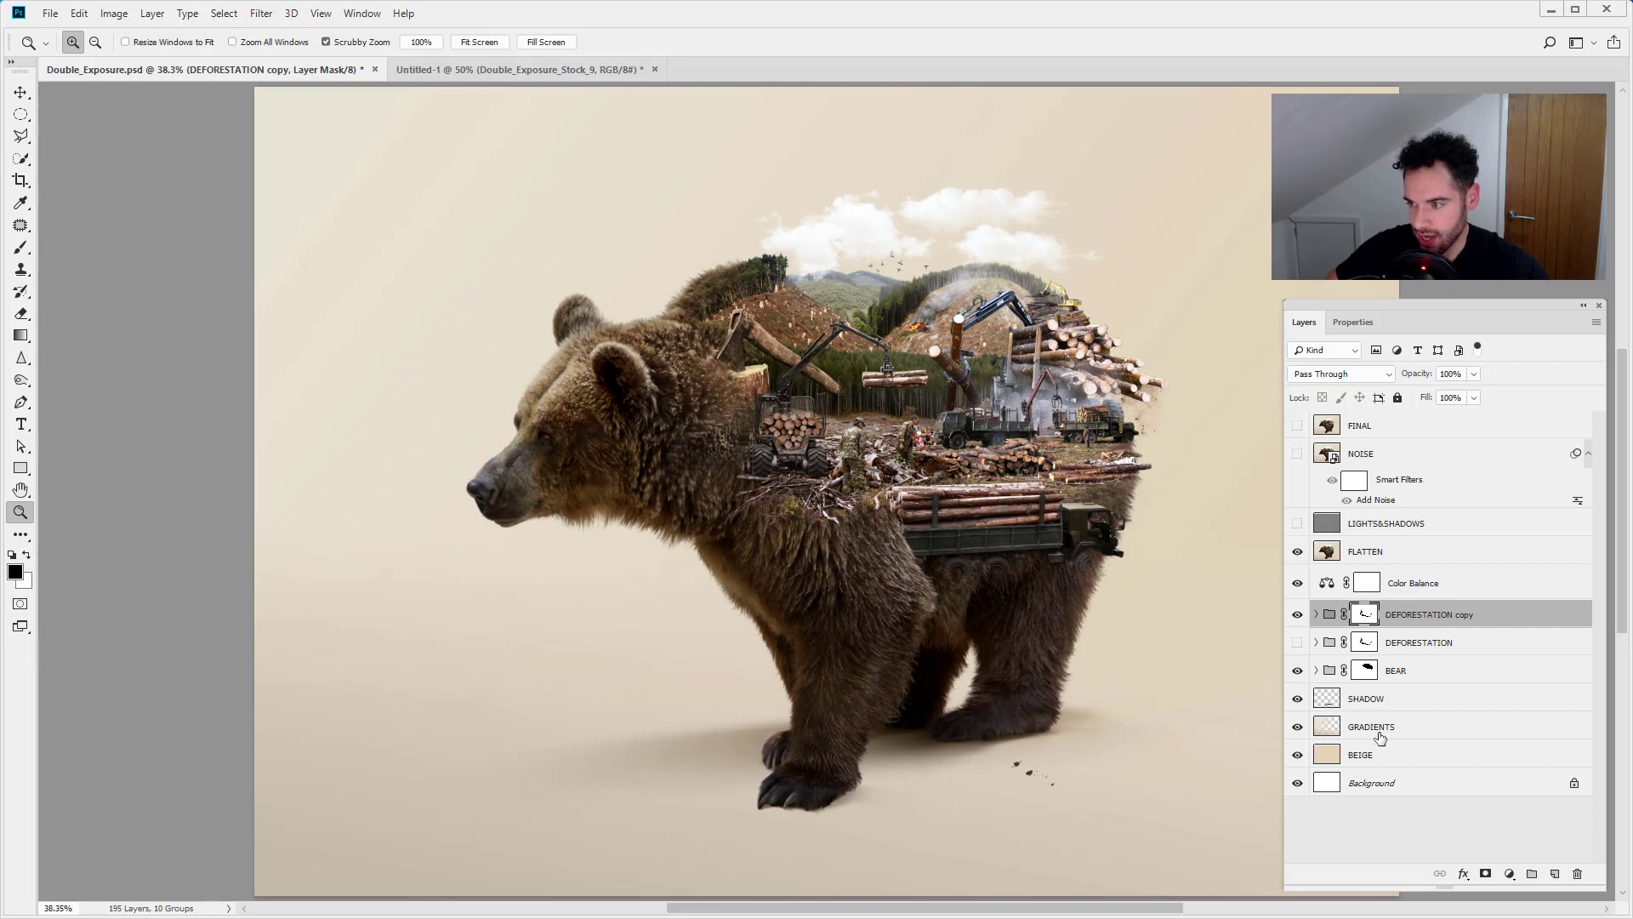
pyautogui.click(1395, 555)
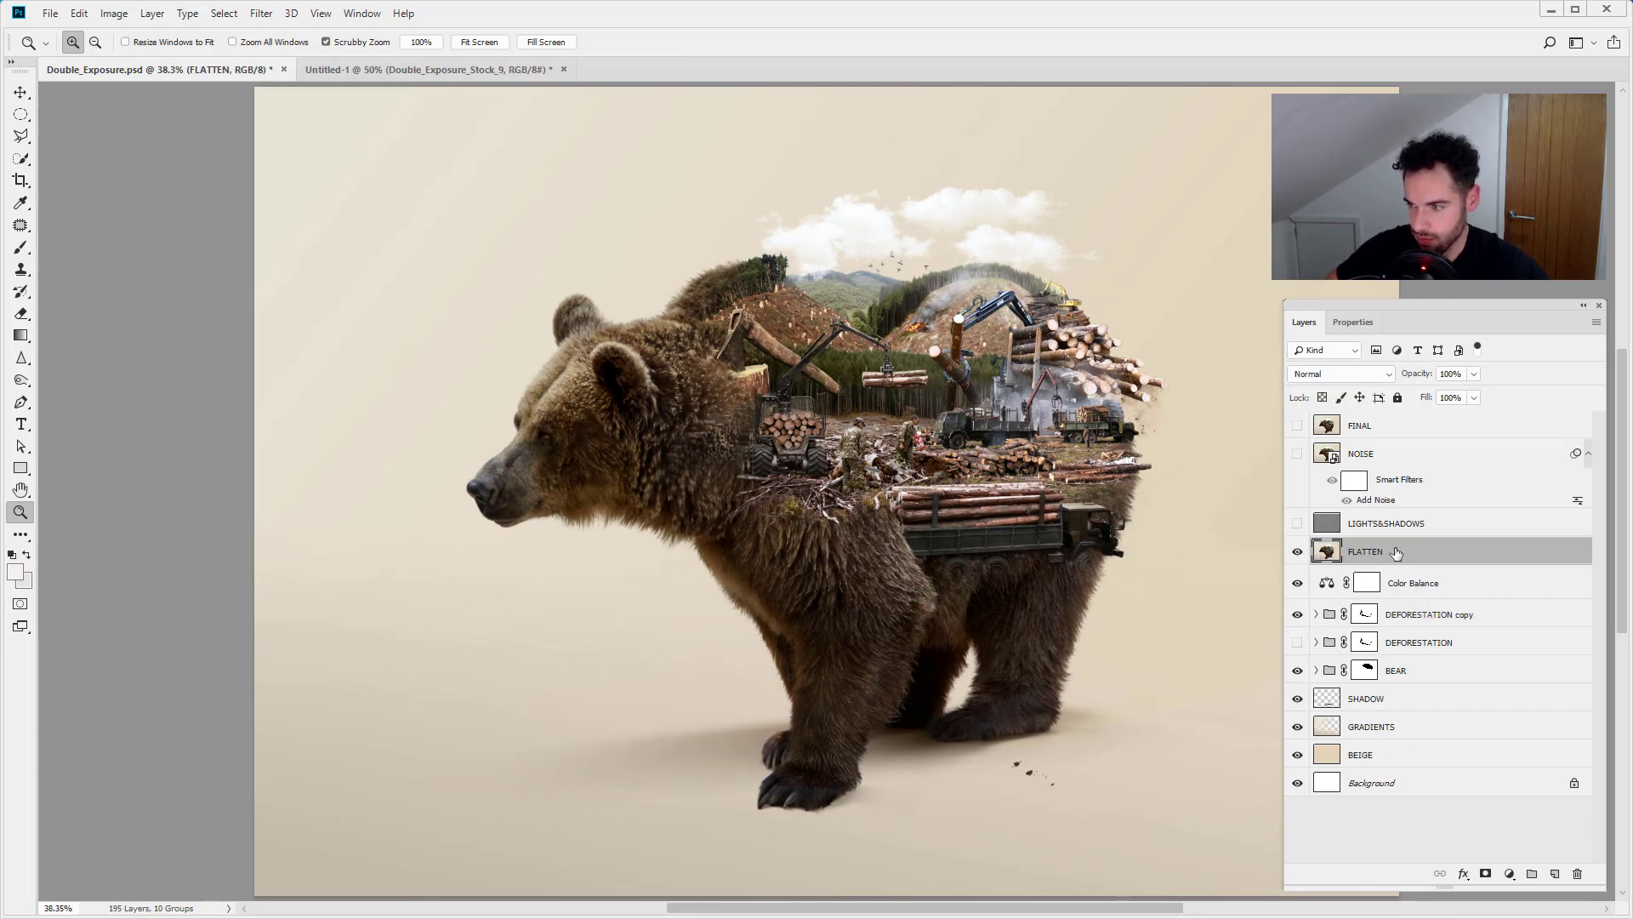
# - Show the LIGHTS&SHADOWS layer and compare the deforestation scene up close with and without it
pyautogui.click(1066, 434)
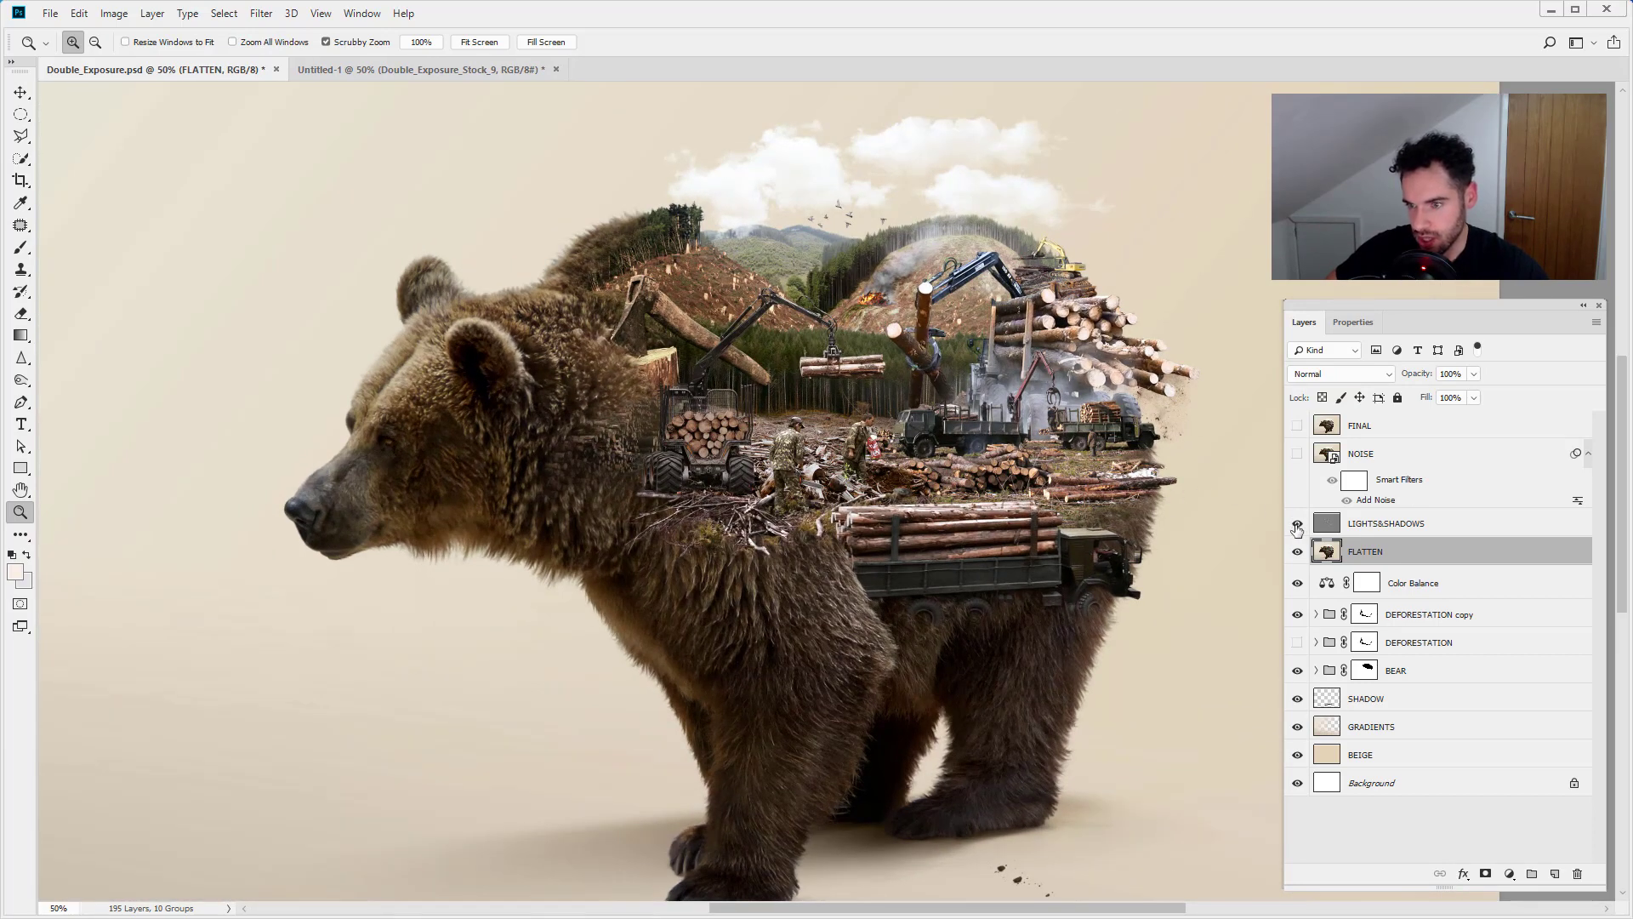
pyautogui.click(1026, 340)
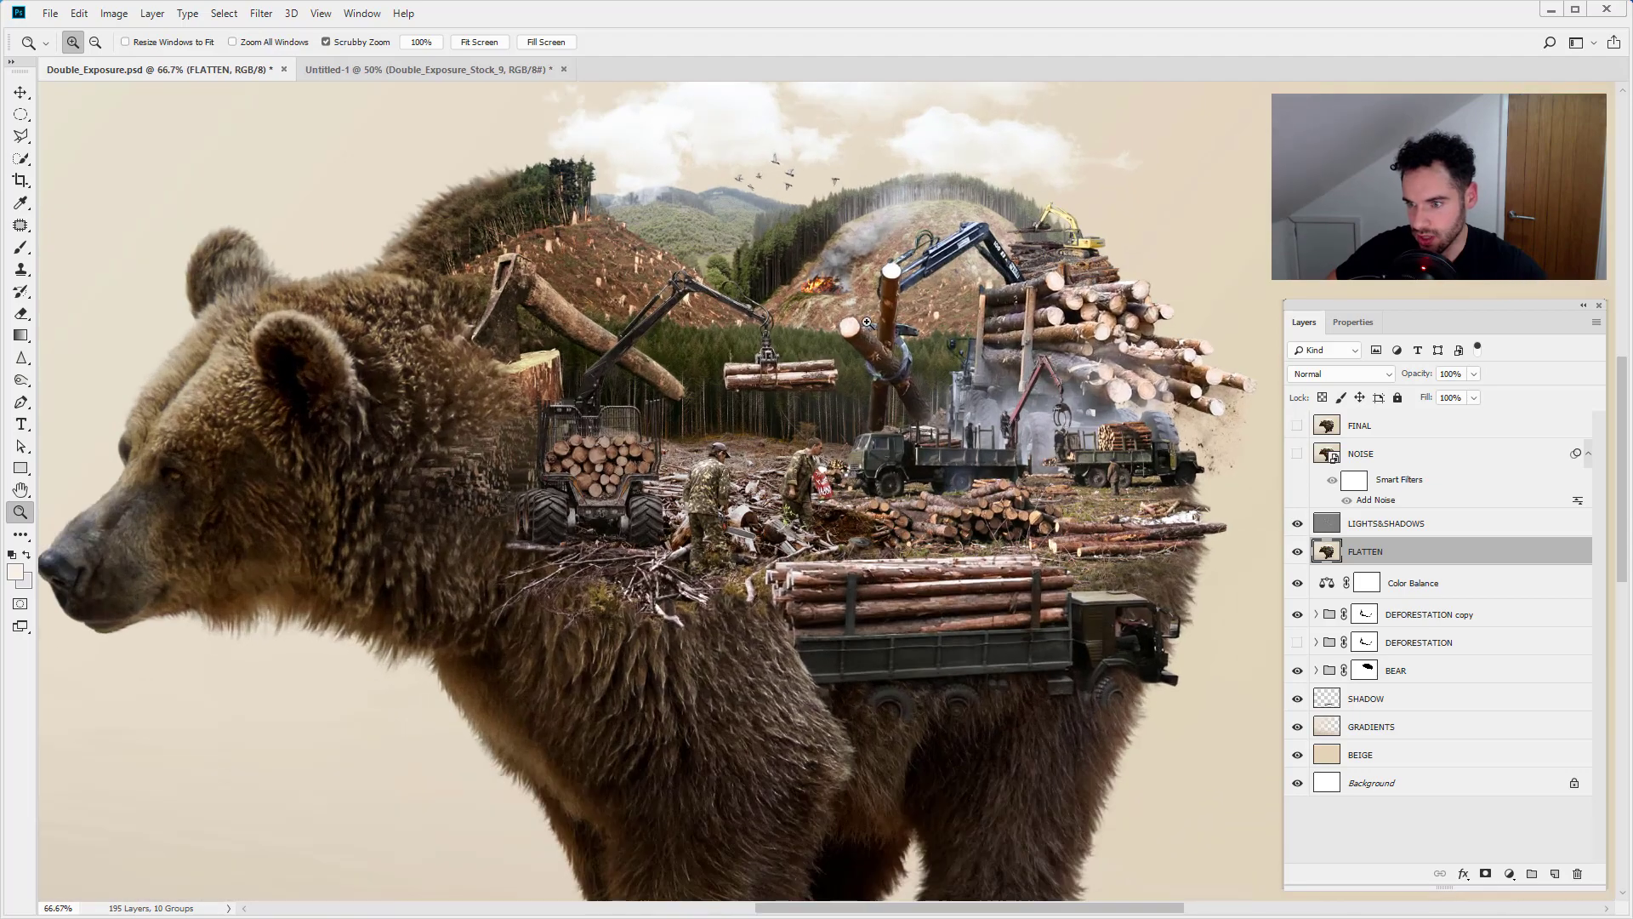
pyautogui.click(865, 321)
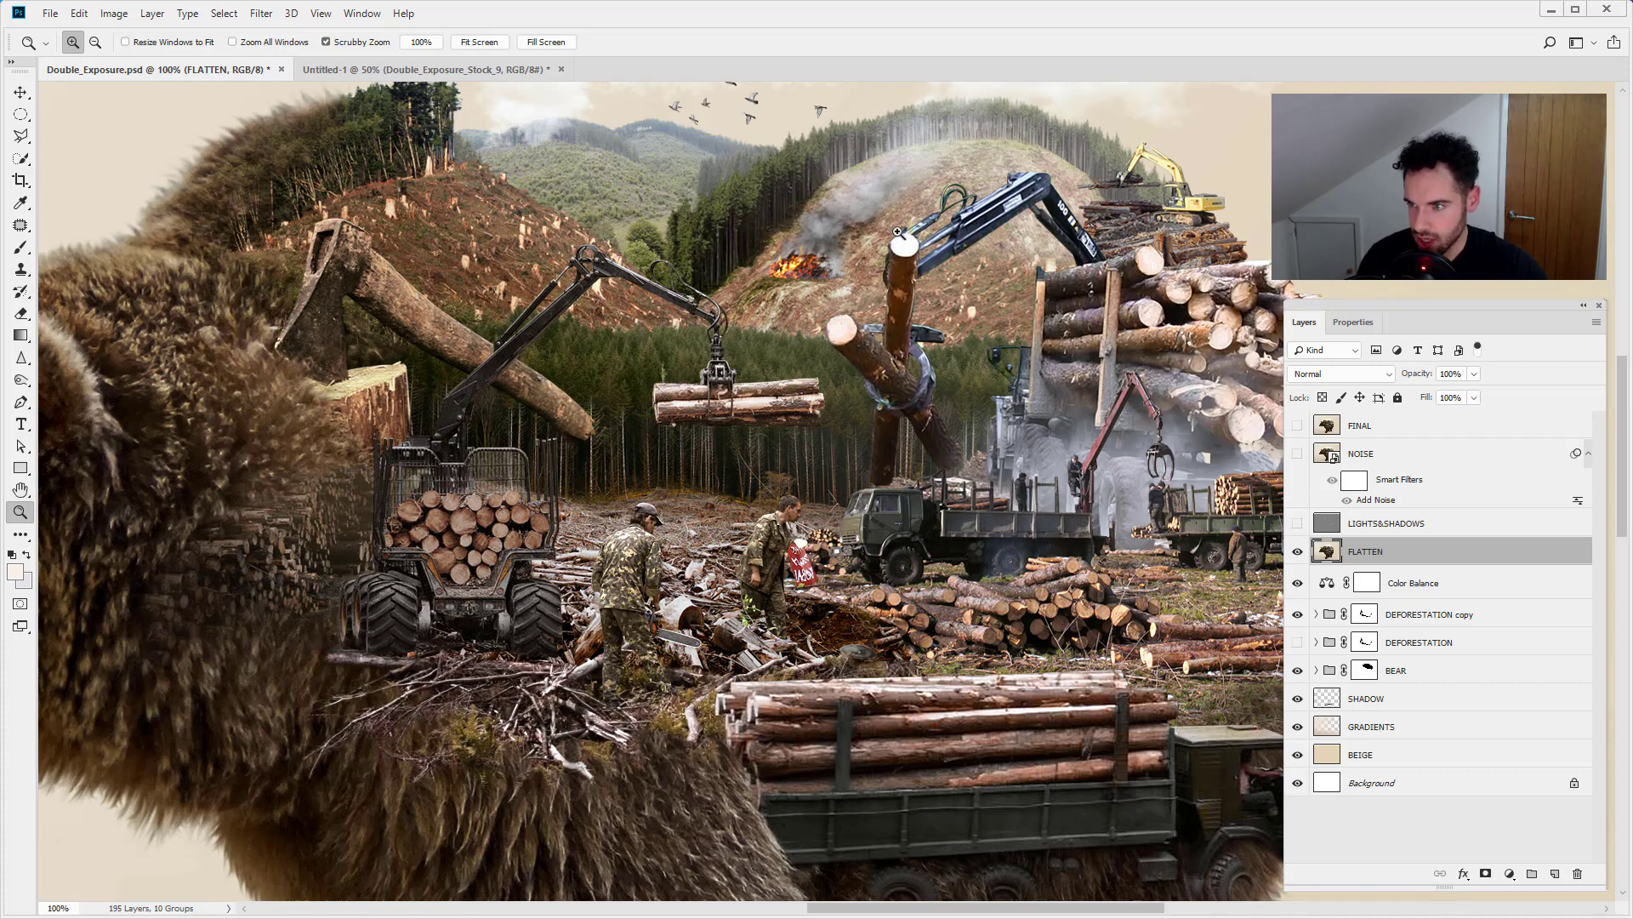
pyautogui.click(1297, 525)
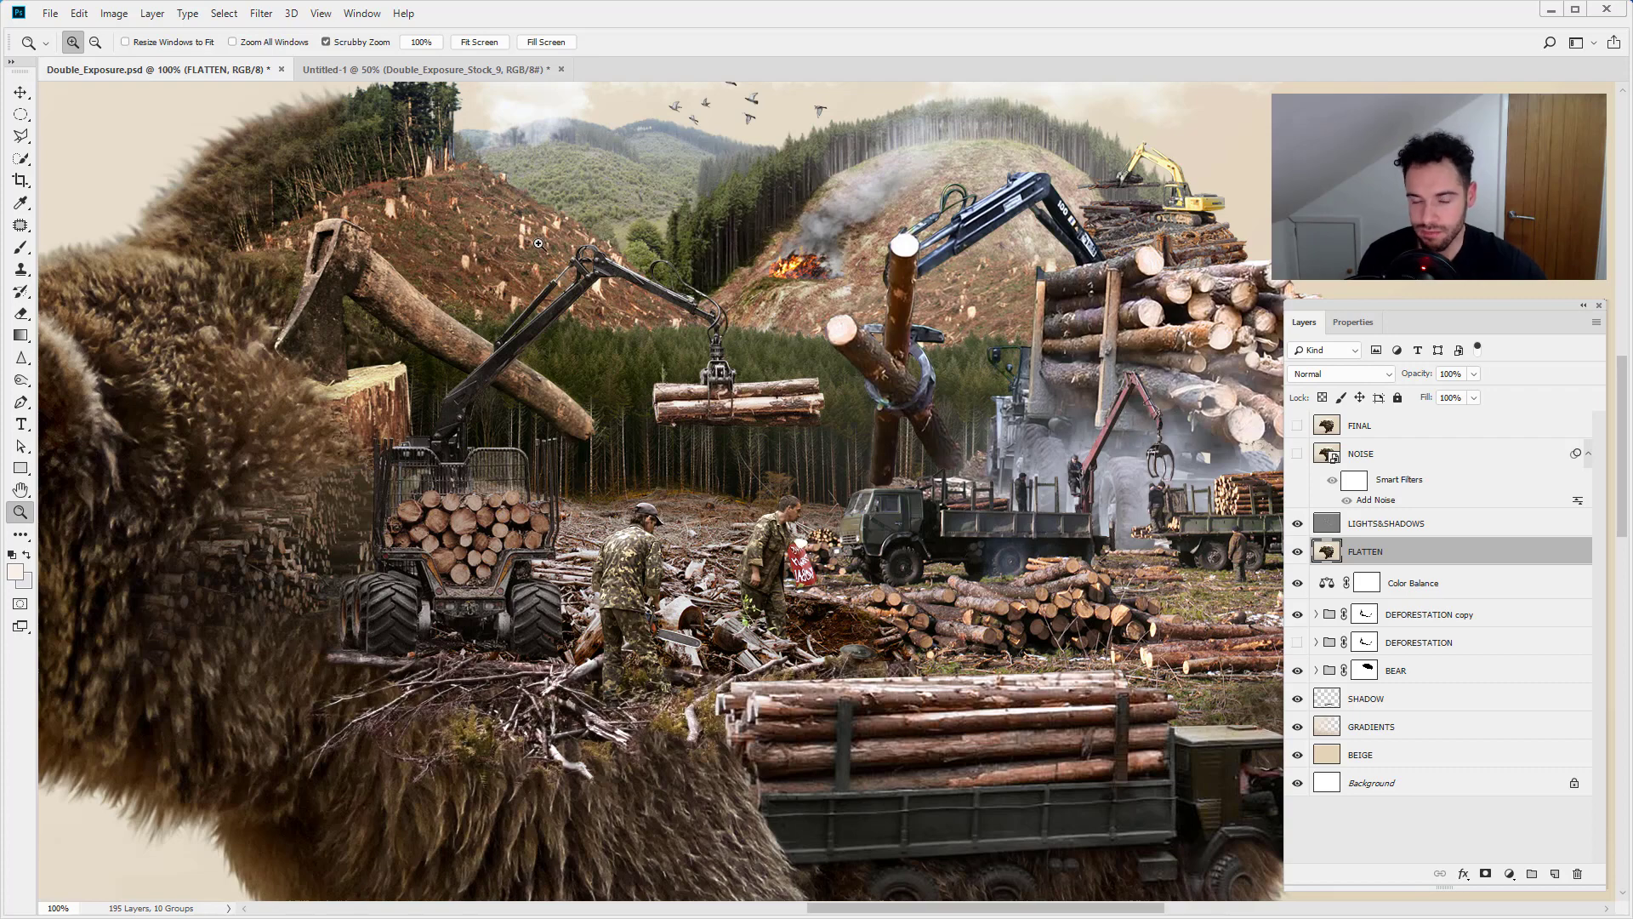
# - Show the NOISE and FINAL layers above LIGHTS&SHADOWS, and select FINAL
pyautogui.click(583, 266)
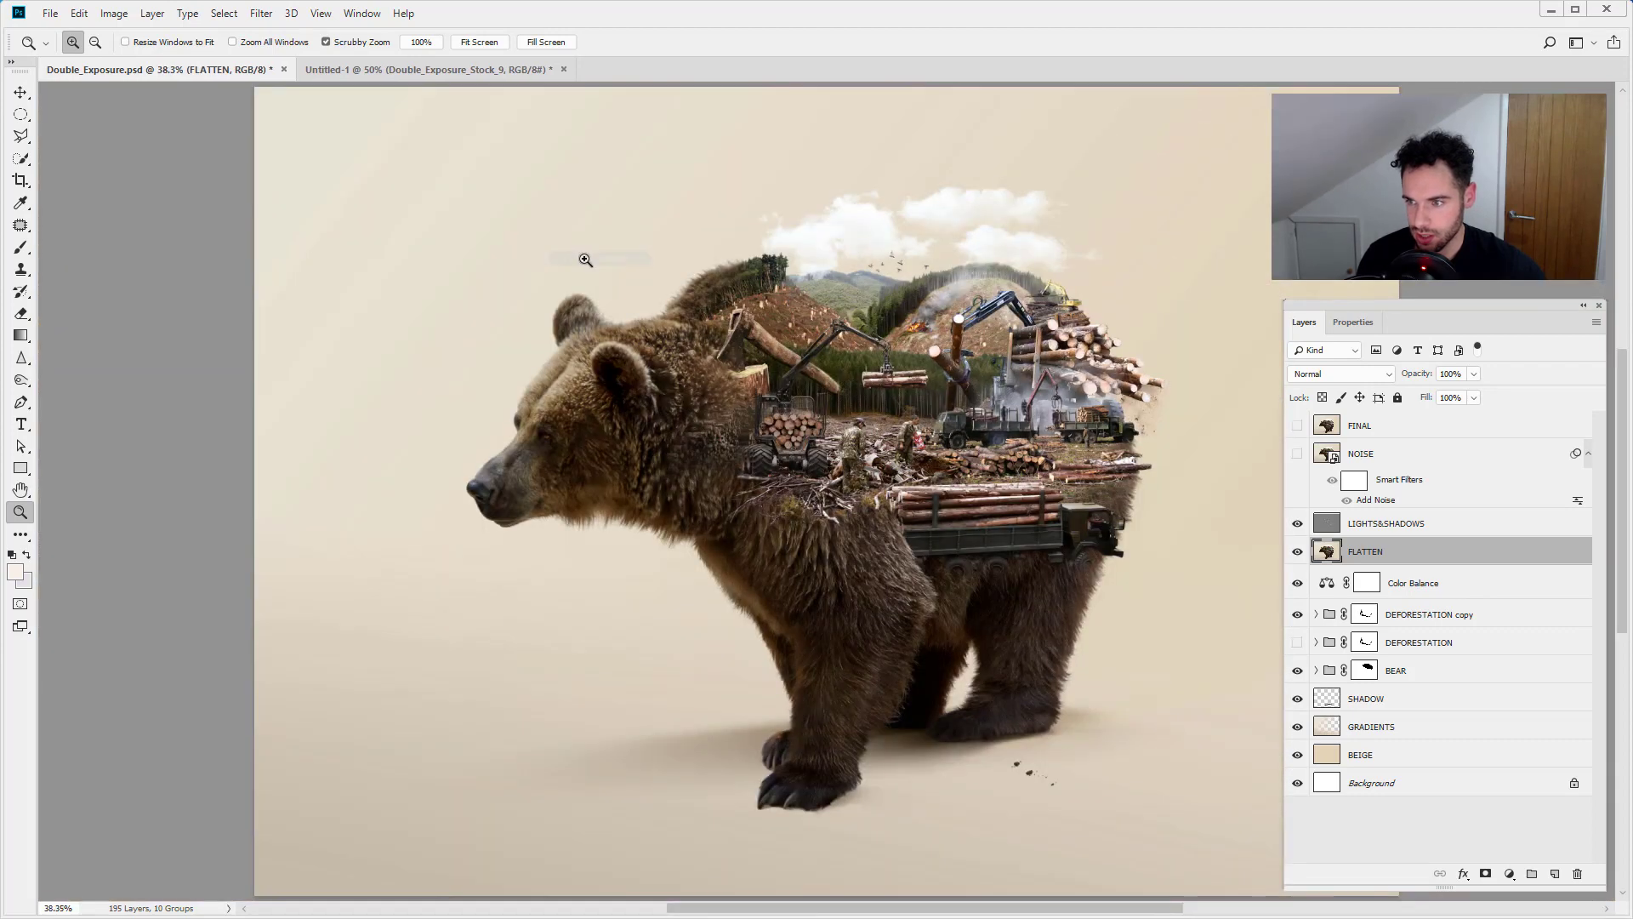
pyautogui.moveTo(864, 349); pyautogui.dragTo(622, 362)
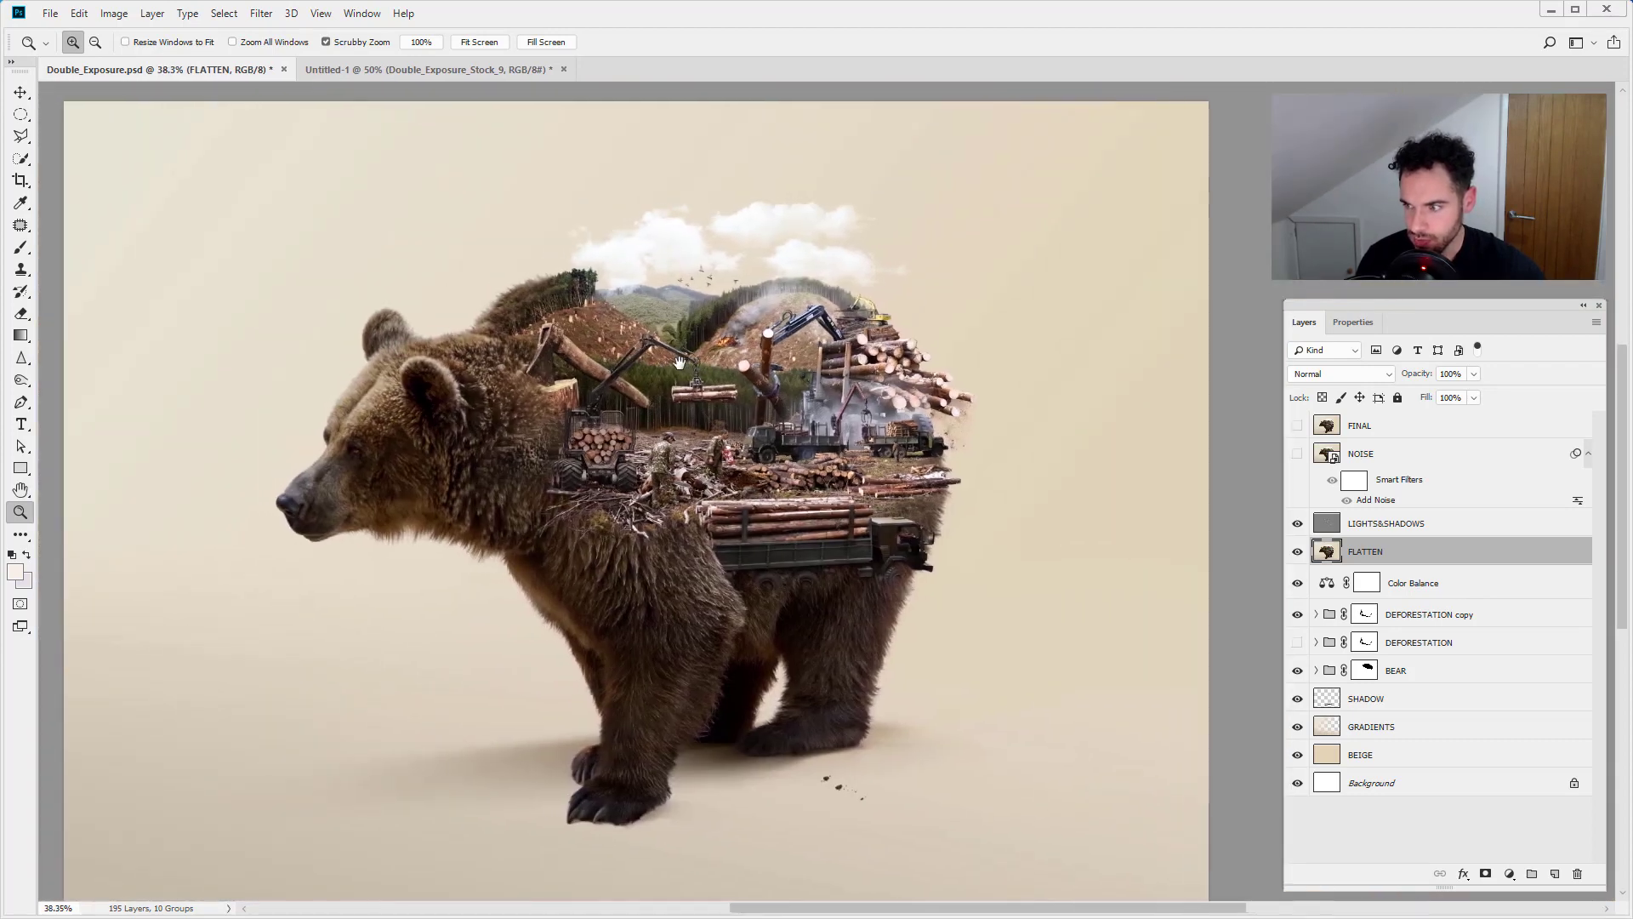
pyautogui.click(1296, 456)
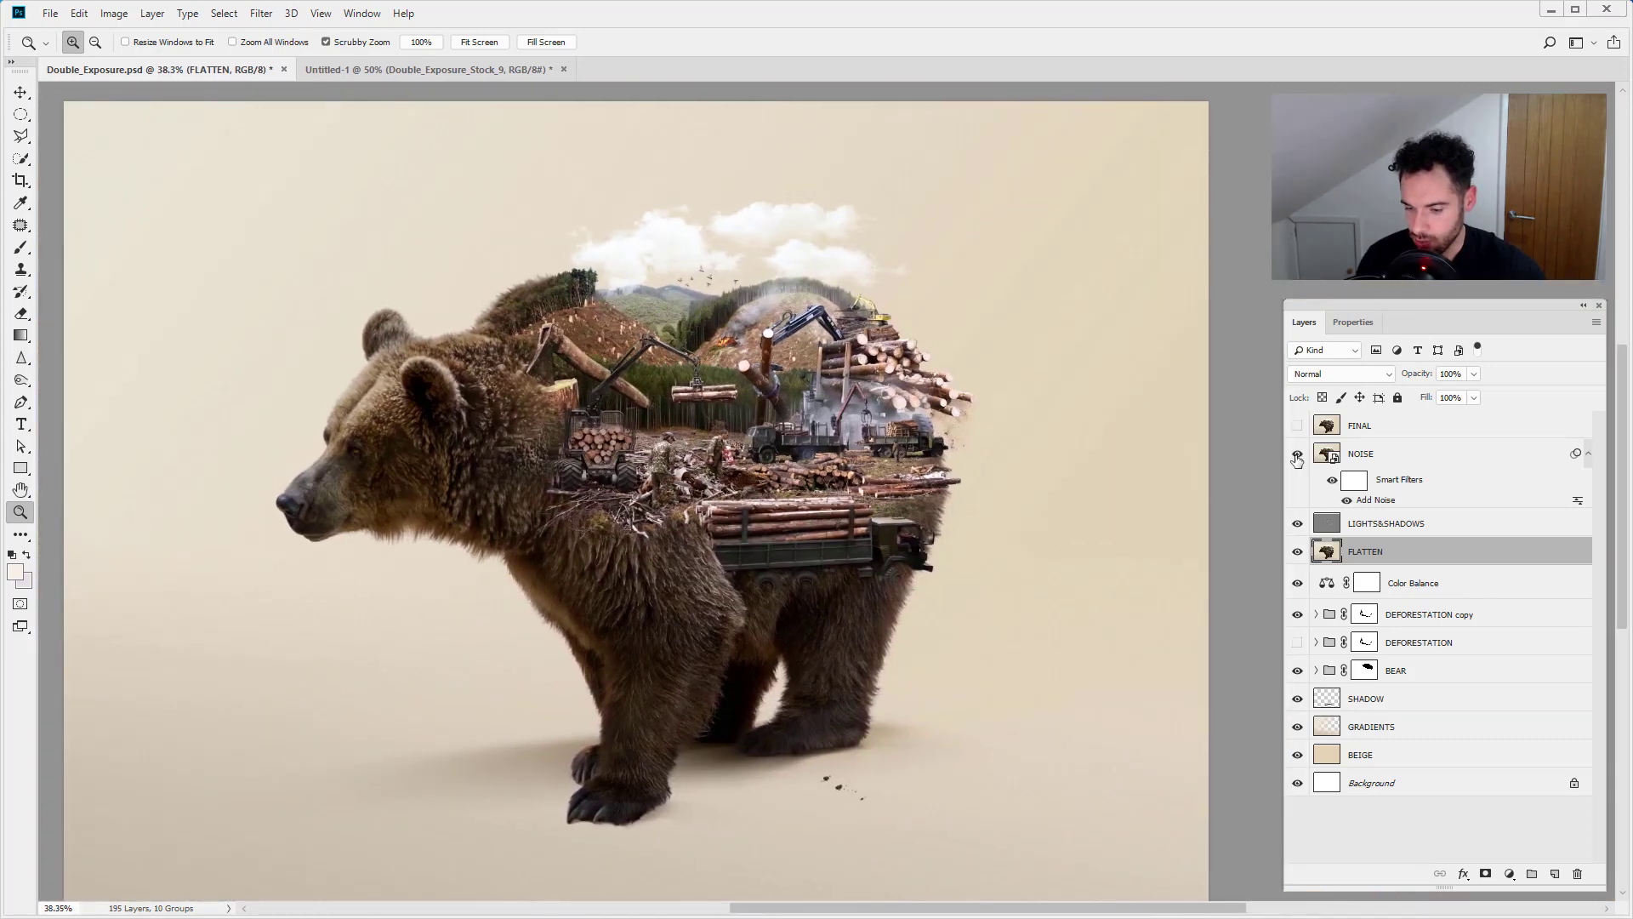
pyautogui.hotkey('ctrl', '+')
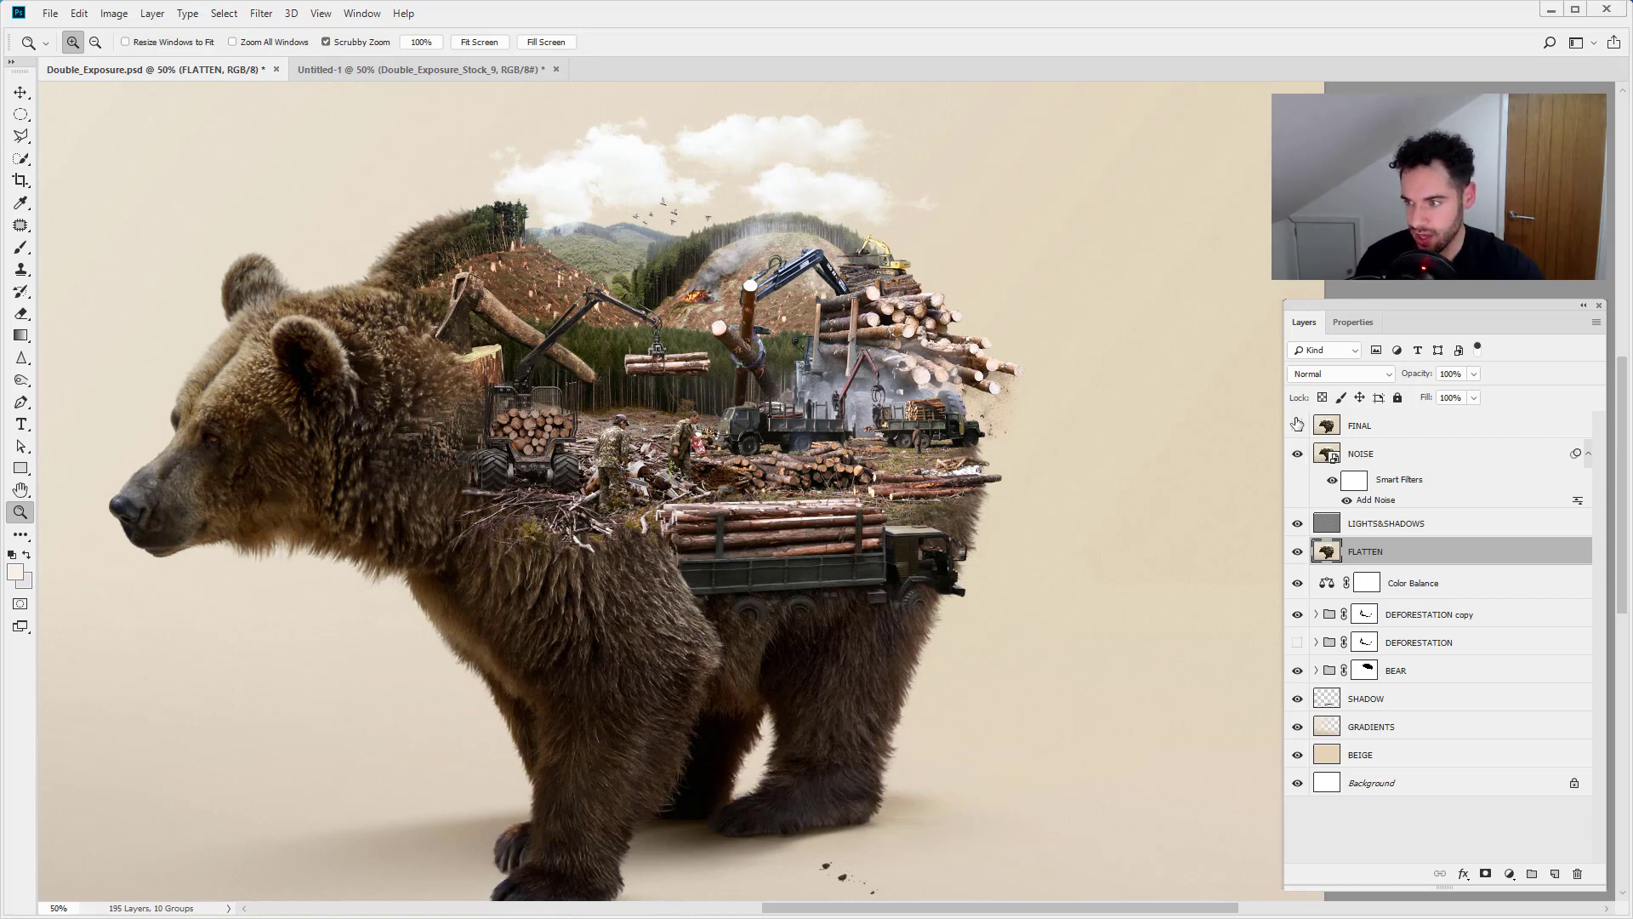
pyautogui.click(1297, 428)
pyautogui.click(1399, 431)
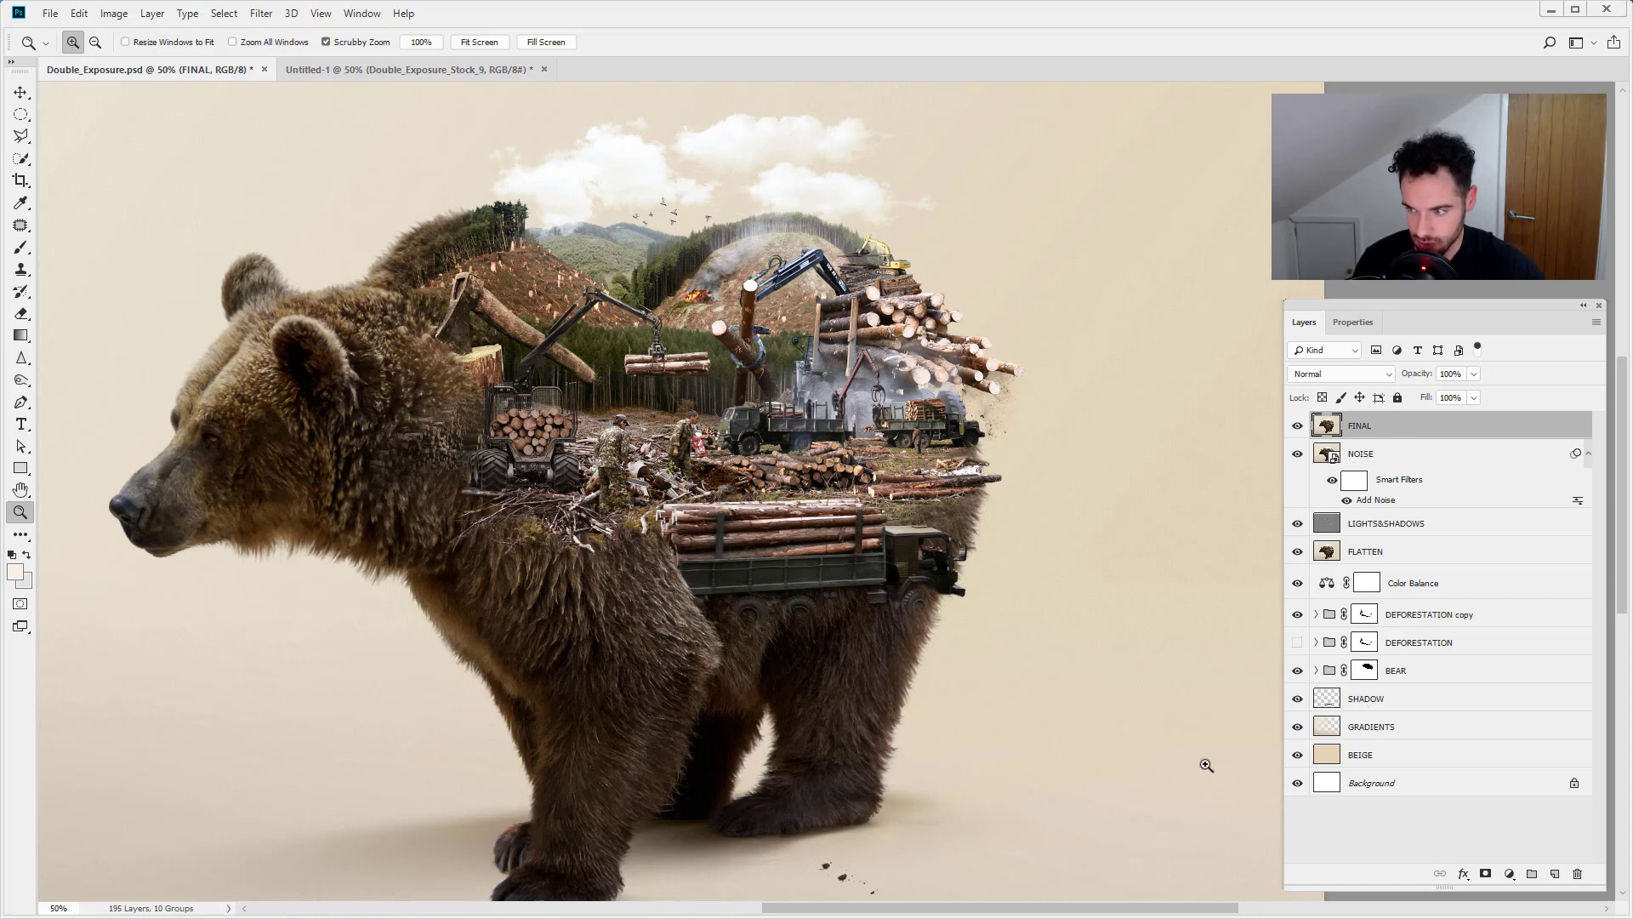
# - Delete the DEFORESTATION copy group from the document
pyautogui.click(1436, 616)
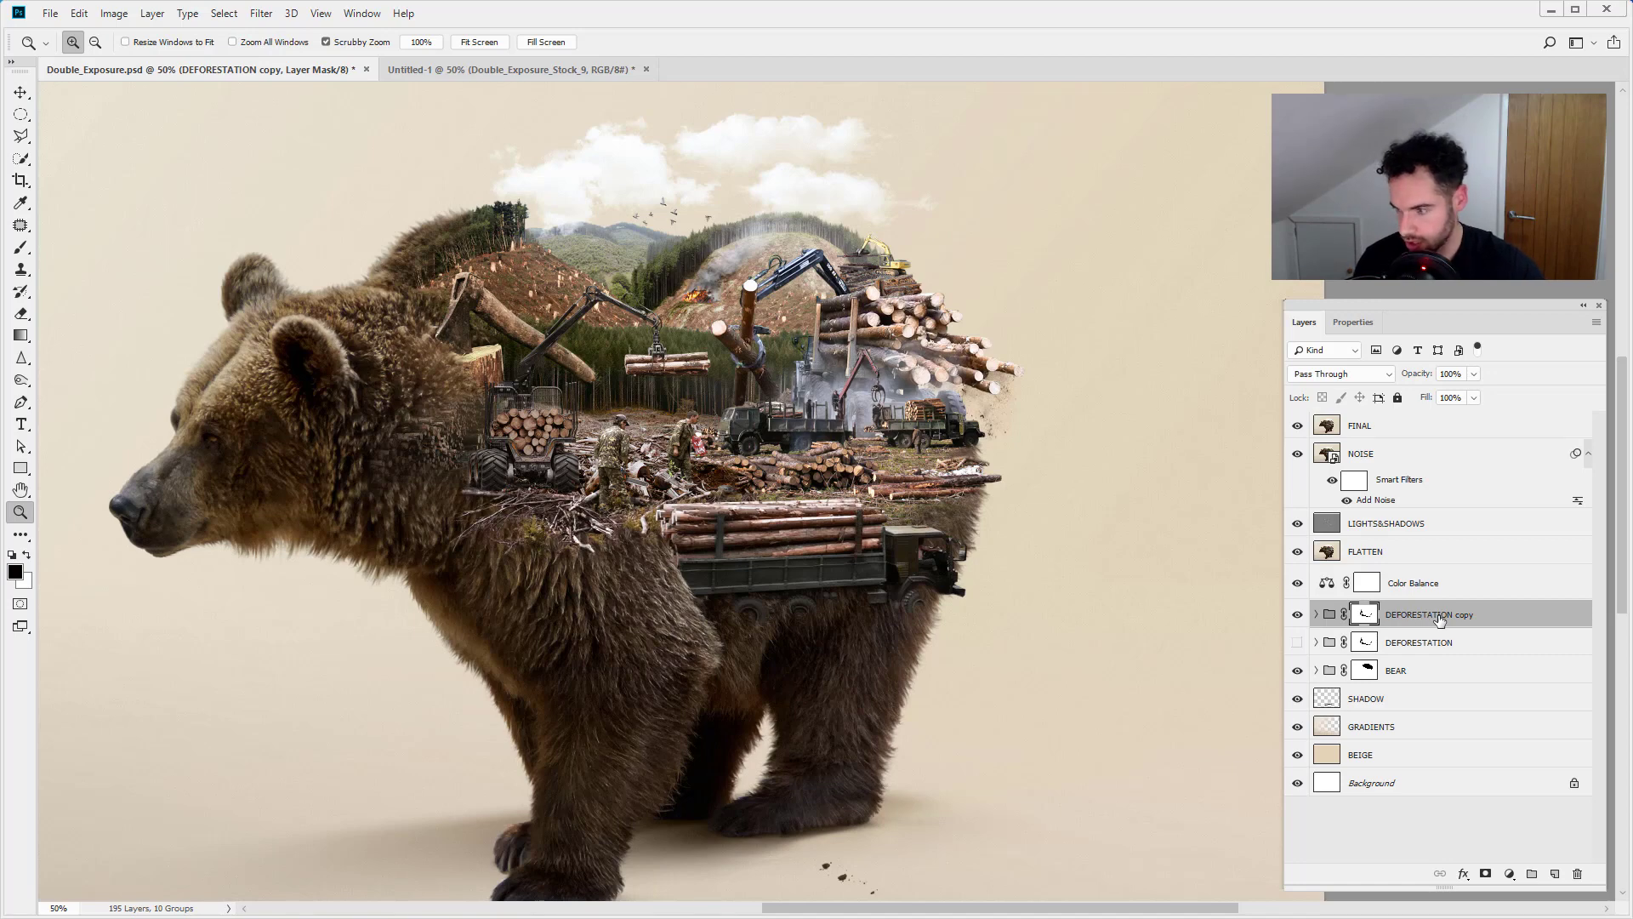
pyautogui.press('Delete')
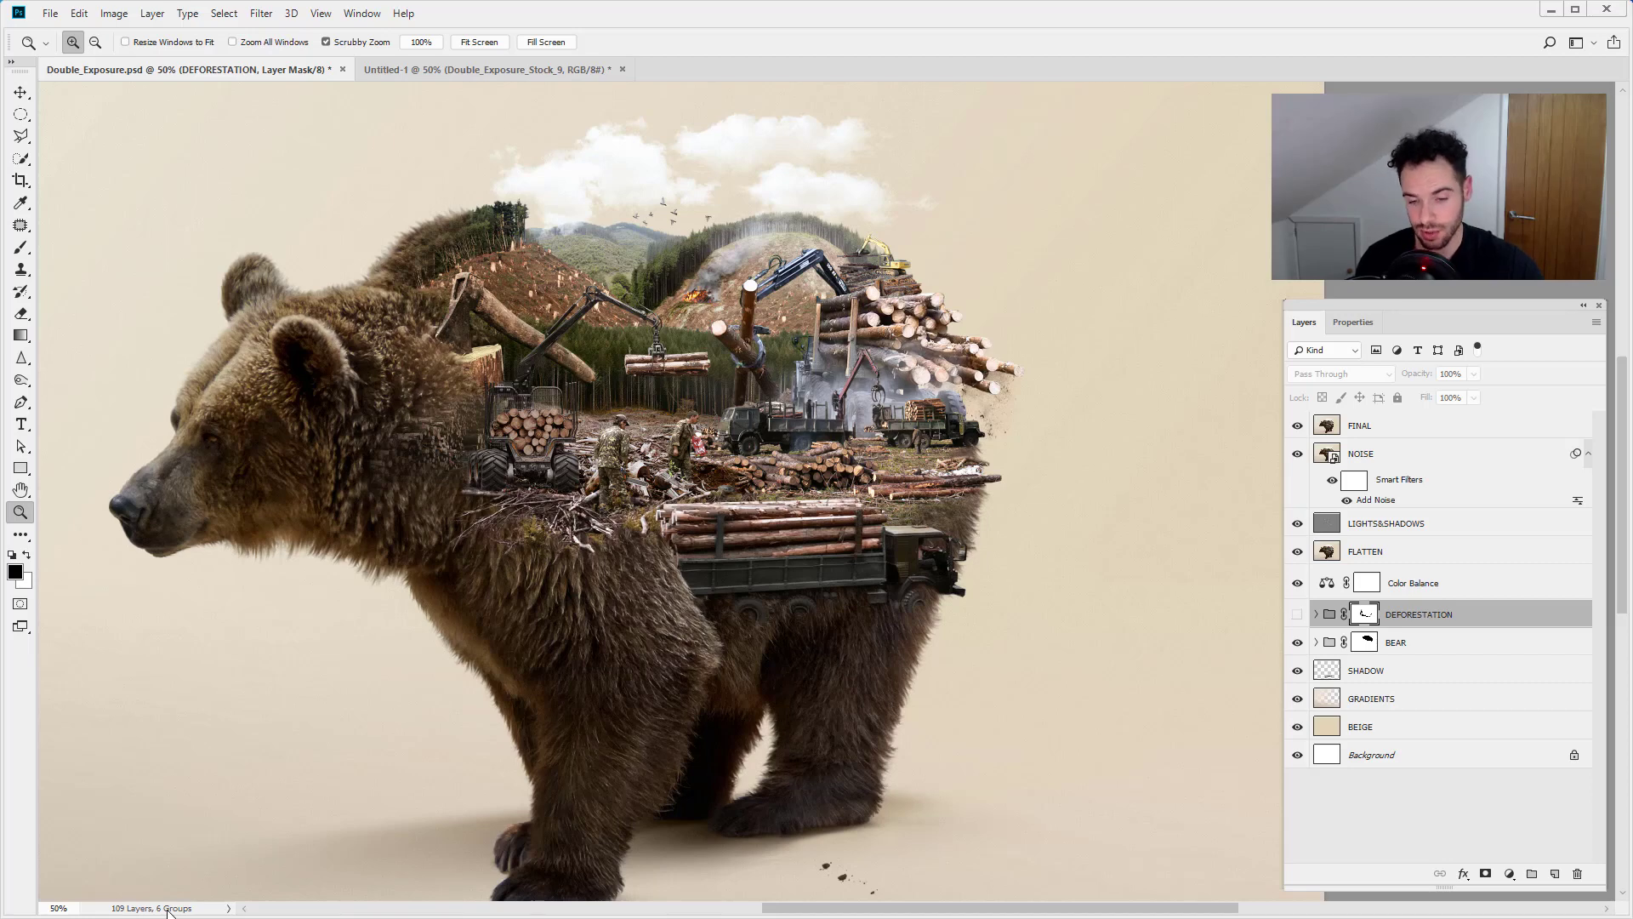
# - Check the document's layer count and the Layer Count option among the status information choices
pyautogui.click(228, 909)
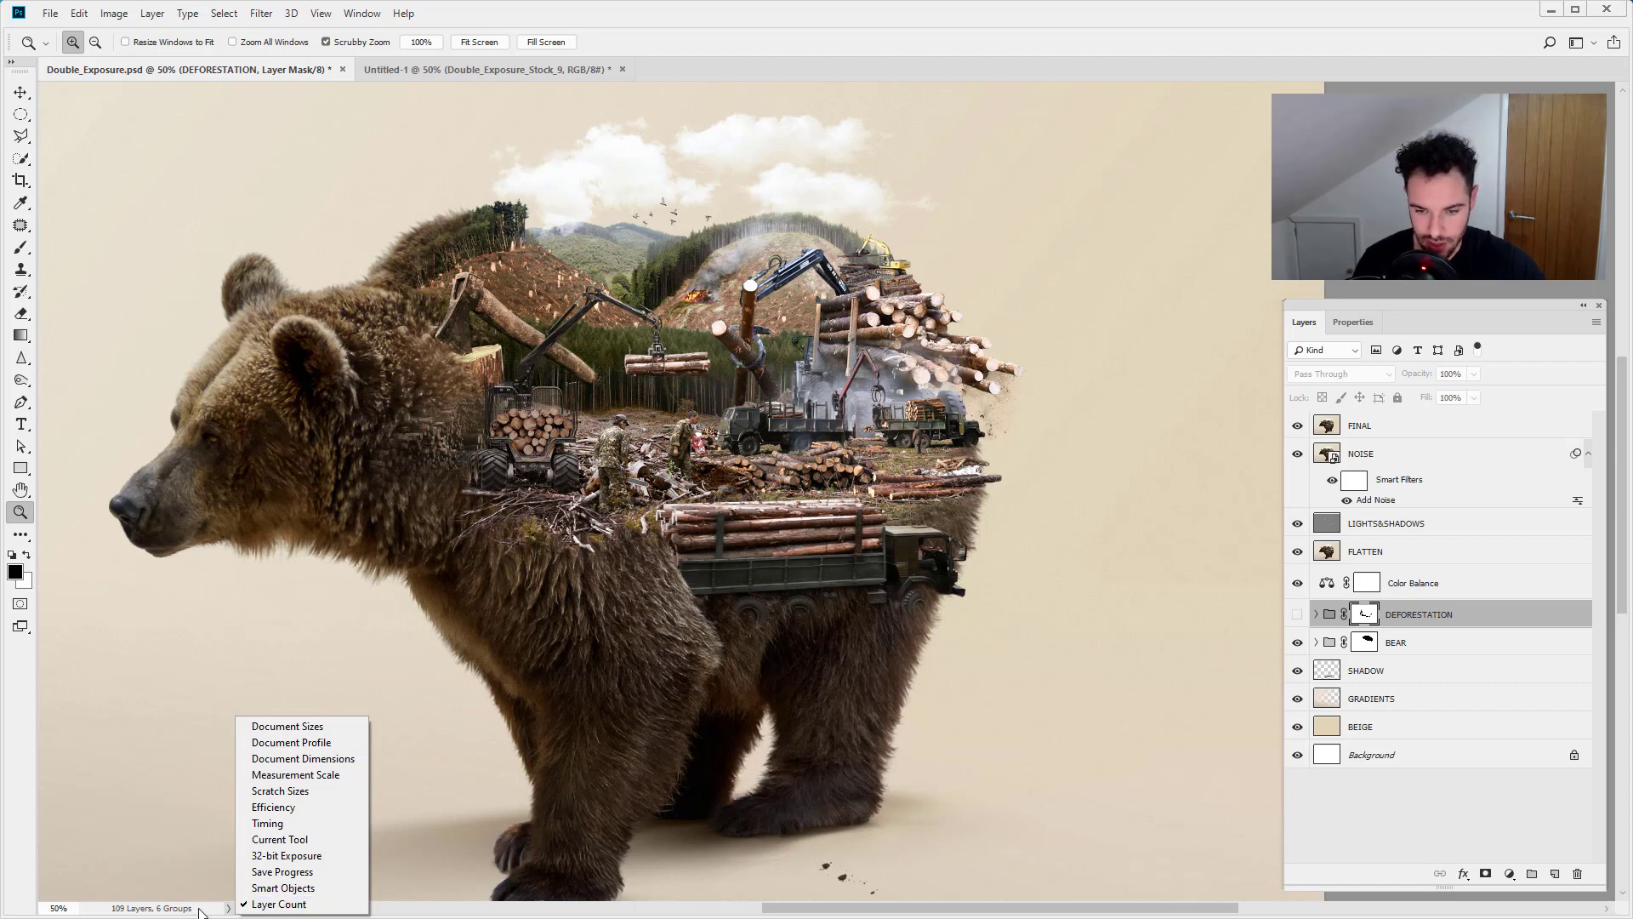
pyautogui.click(232, 910)
pyautogui.click(232, 910)
pyautogui.click(274, 909)
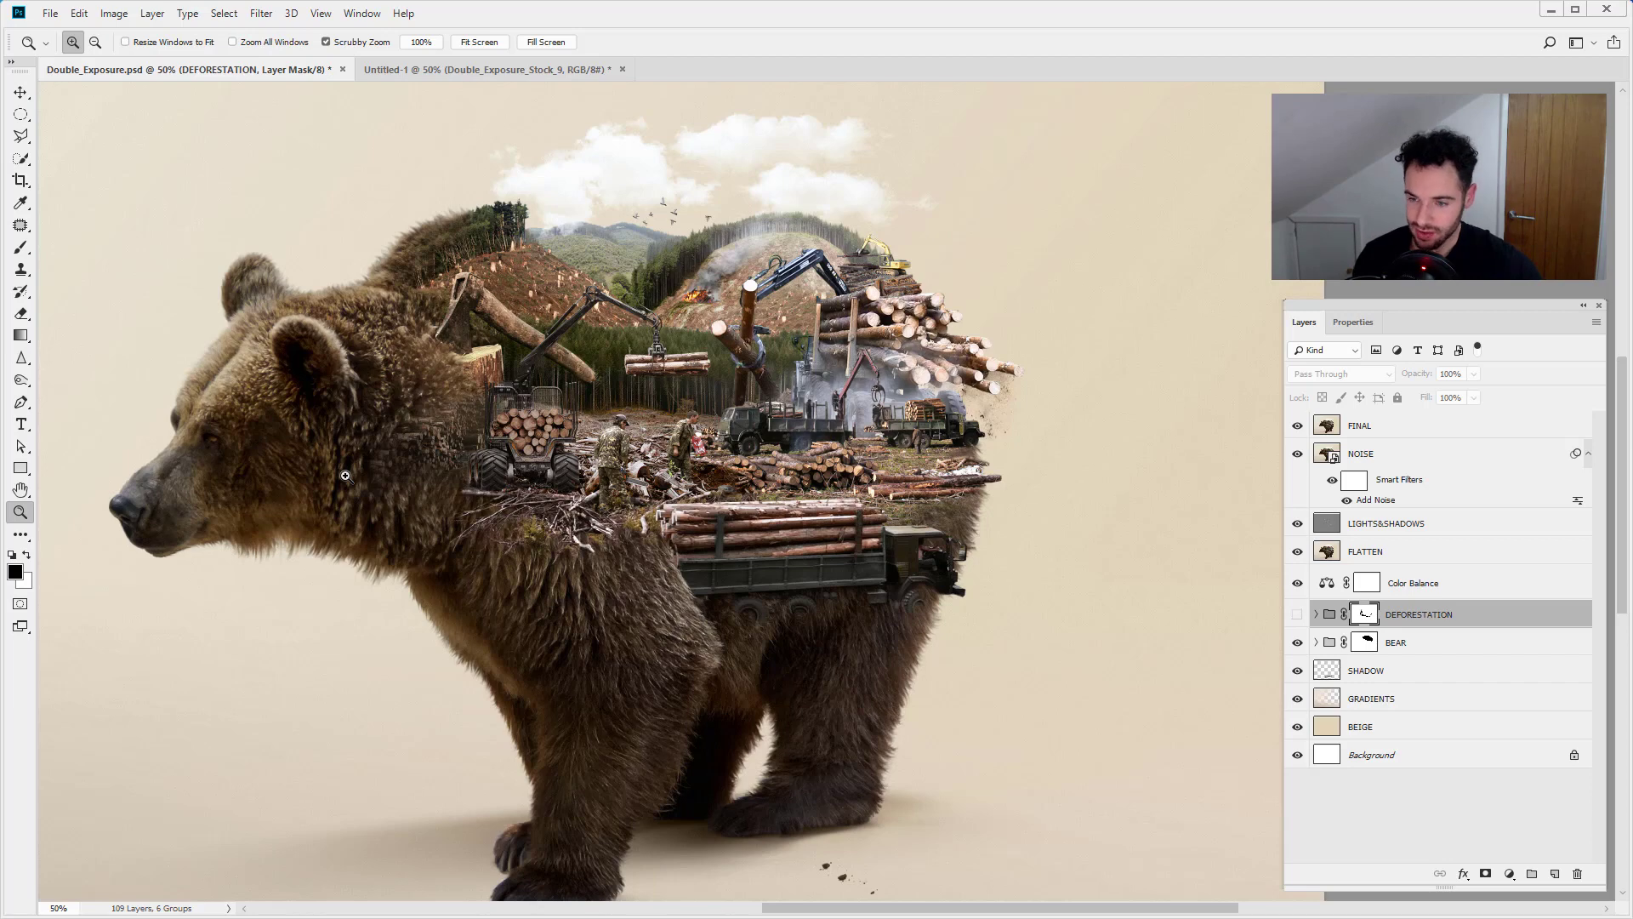
pyautogui.moveTo(344, 448); pyautogui.dragTo(364, 395)
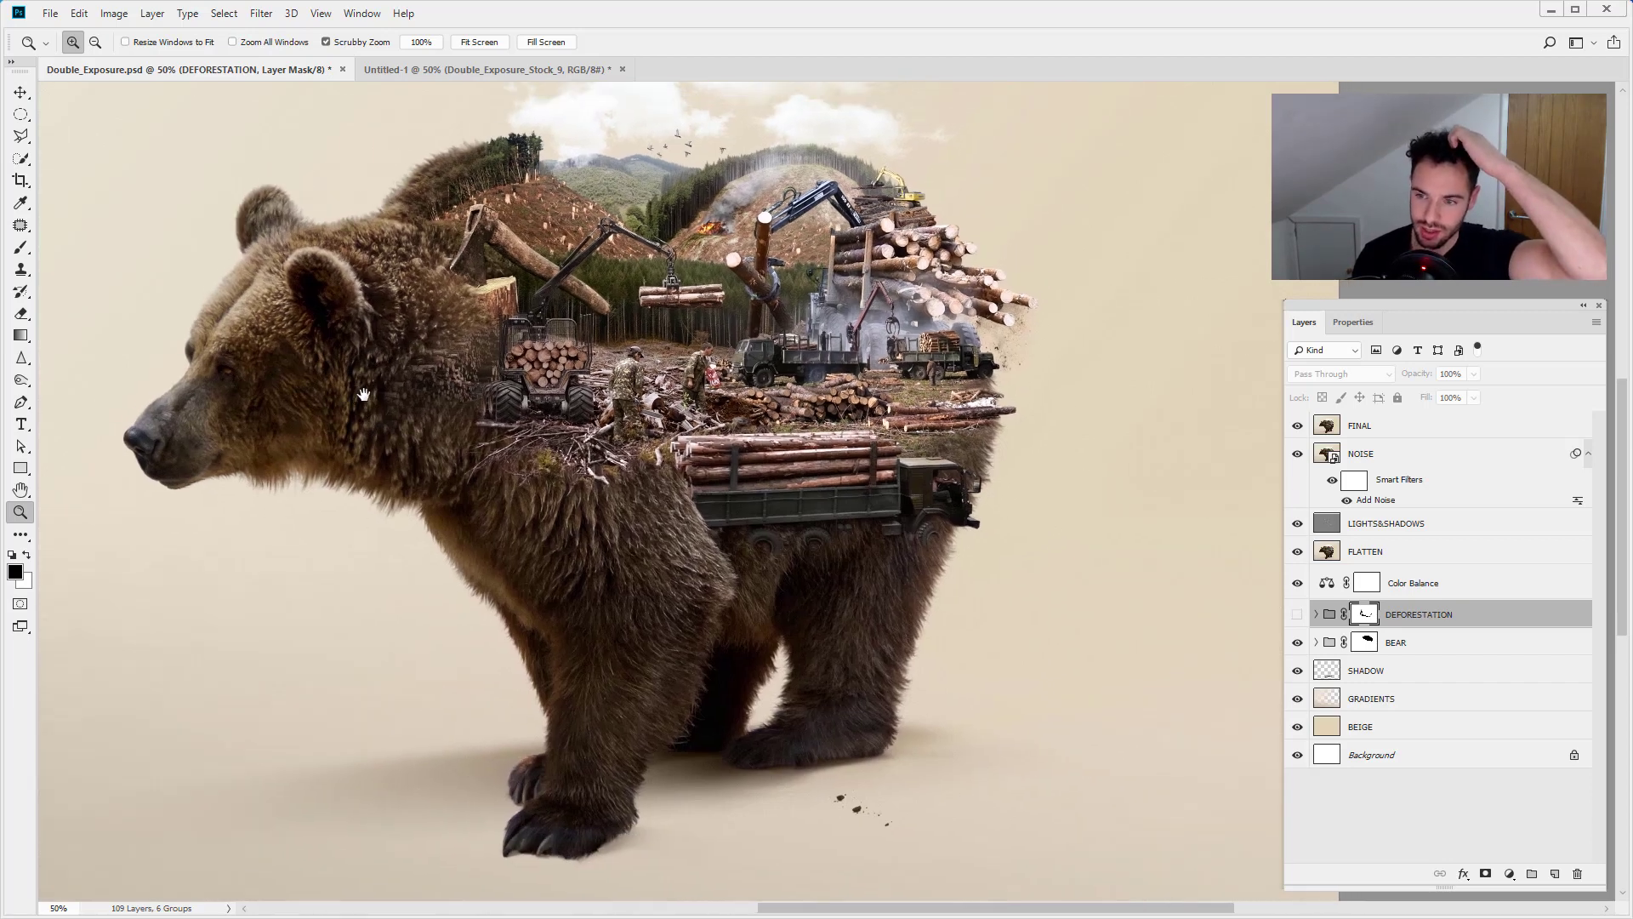